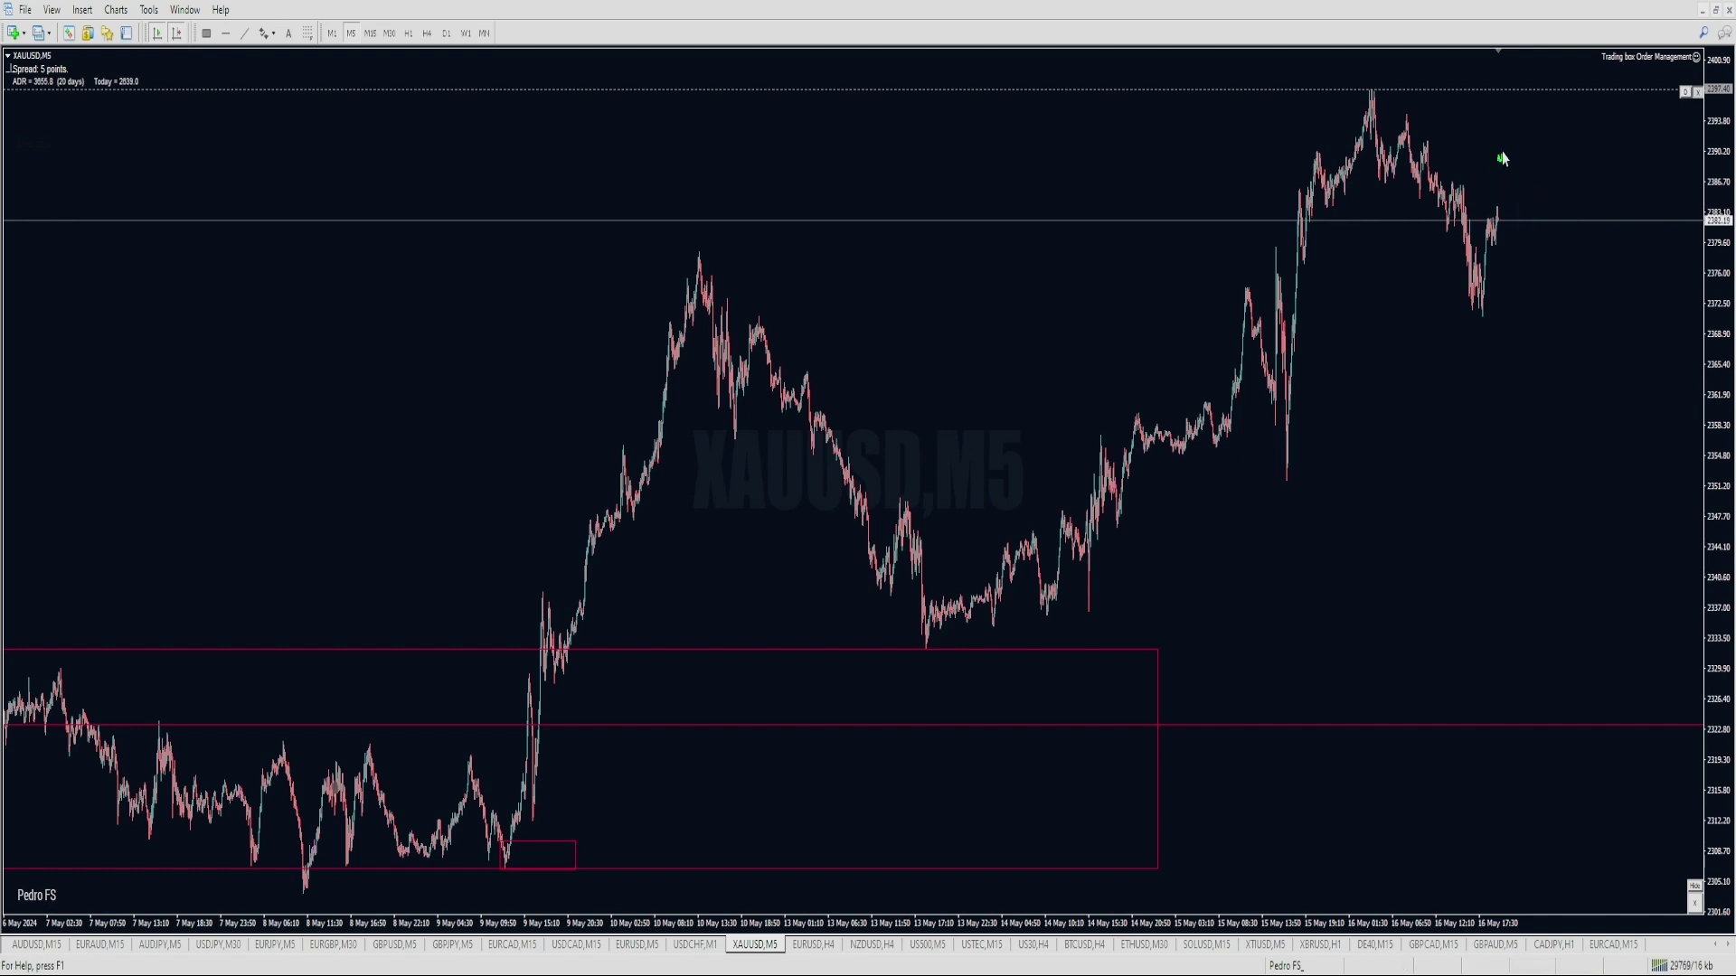
Sketch a green rising projection arrow above the latest price, clear it, and switch the XAUUSD chart to the M15 timeframe.
mouse_move(1499, 161)
left_mouse_down()
mouse_move(1519, 135)
mouse_move(1539, 153)
mouse_move(1551, 65)
mouse_move(1542, 88)
left_mouse_up()
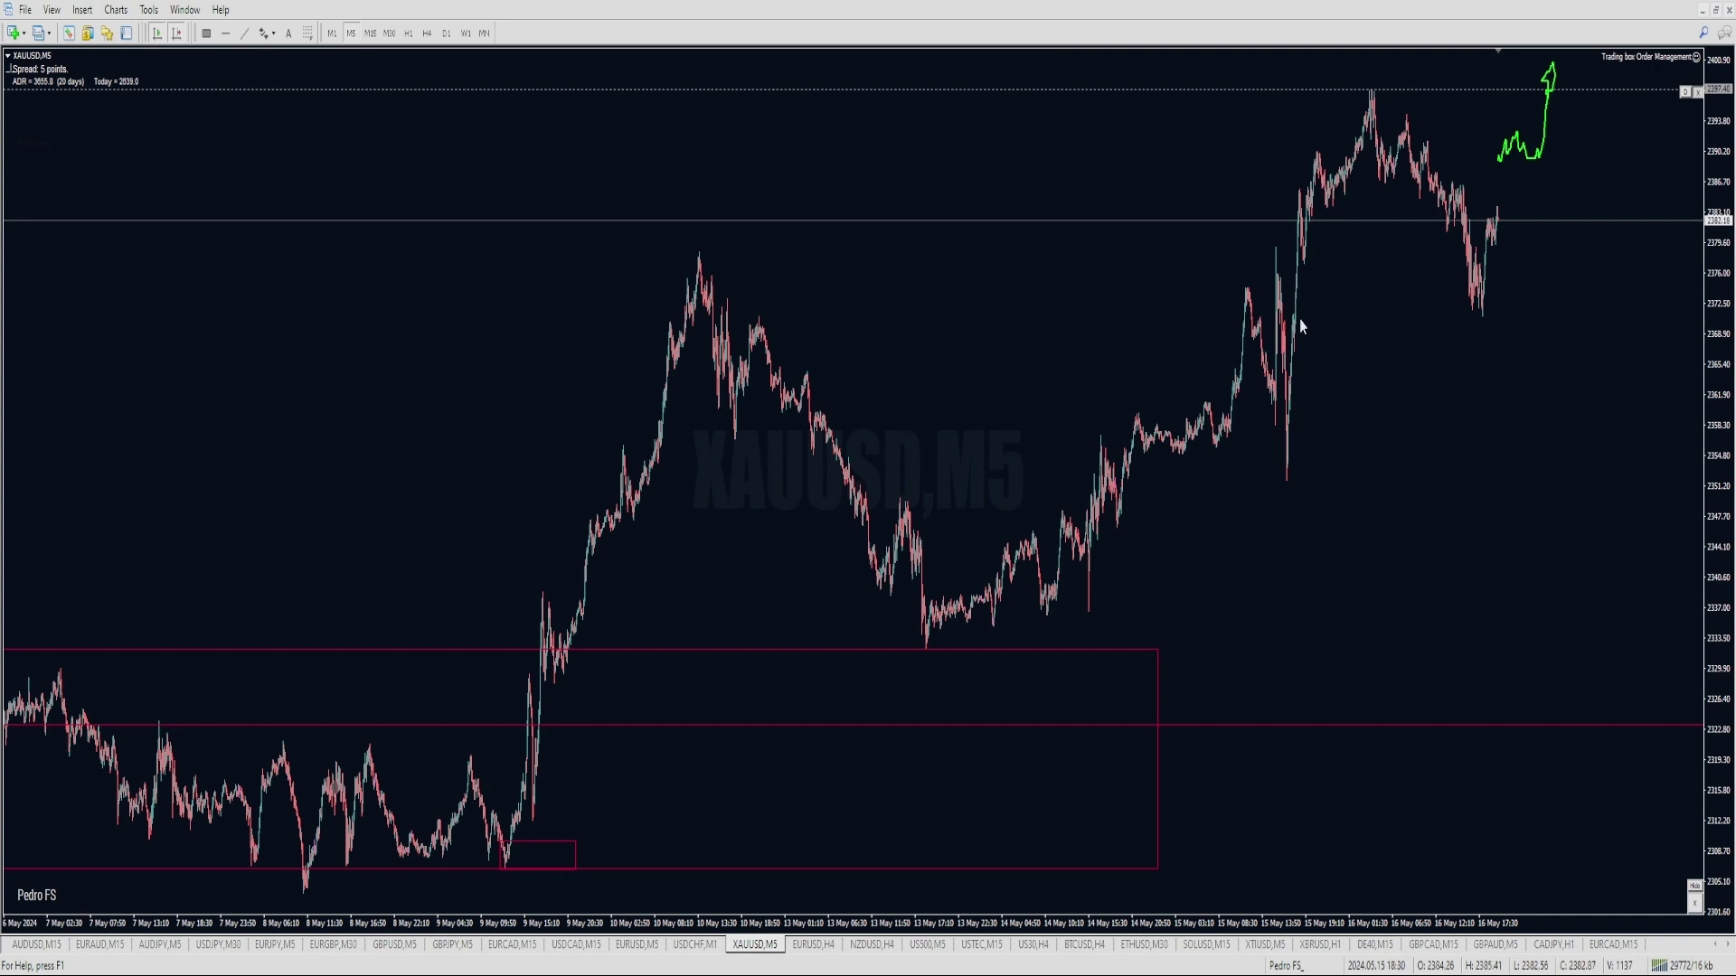
key("BackSpace")
key("3")
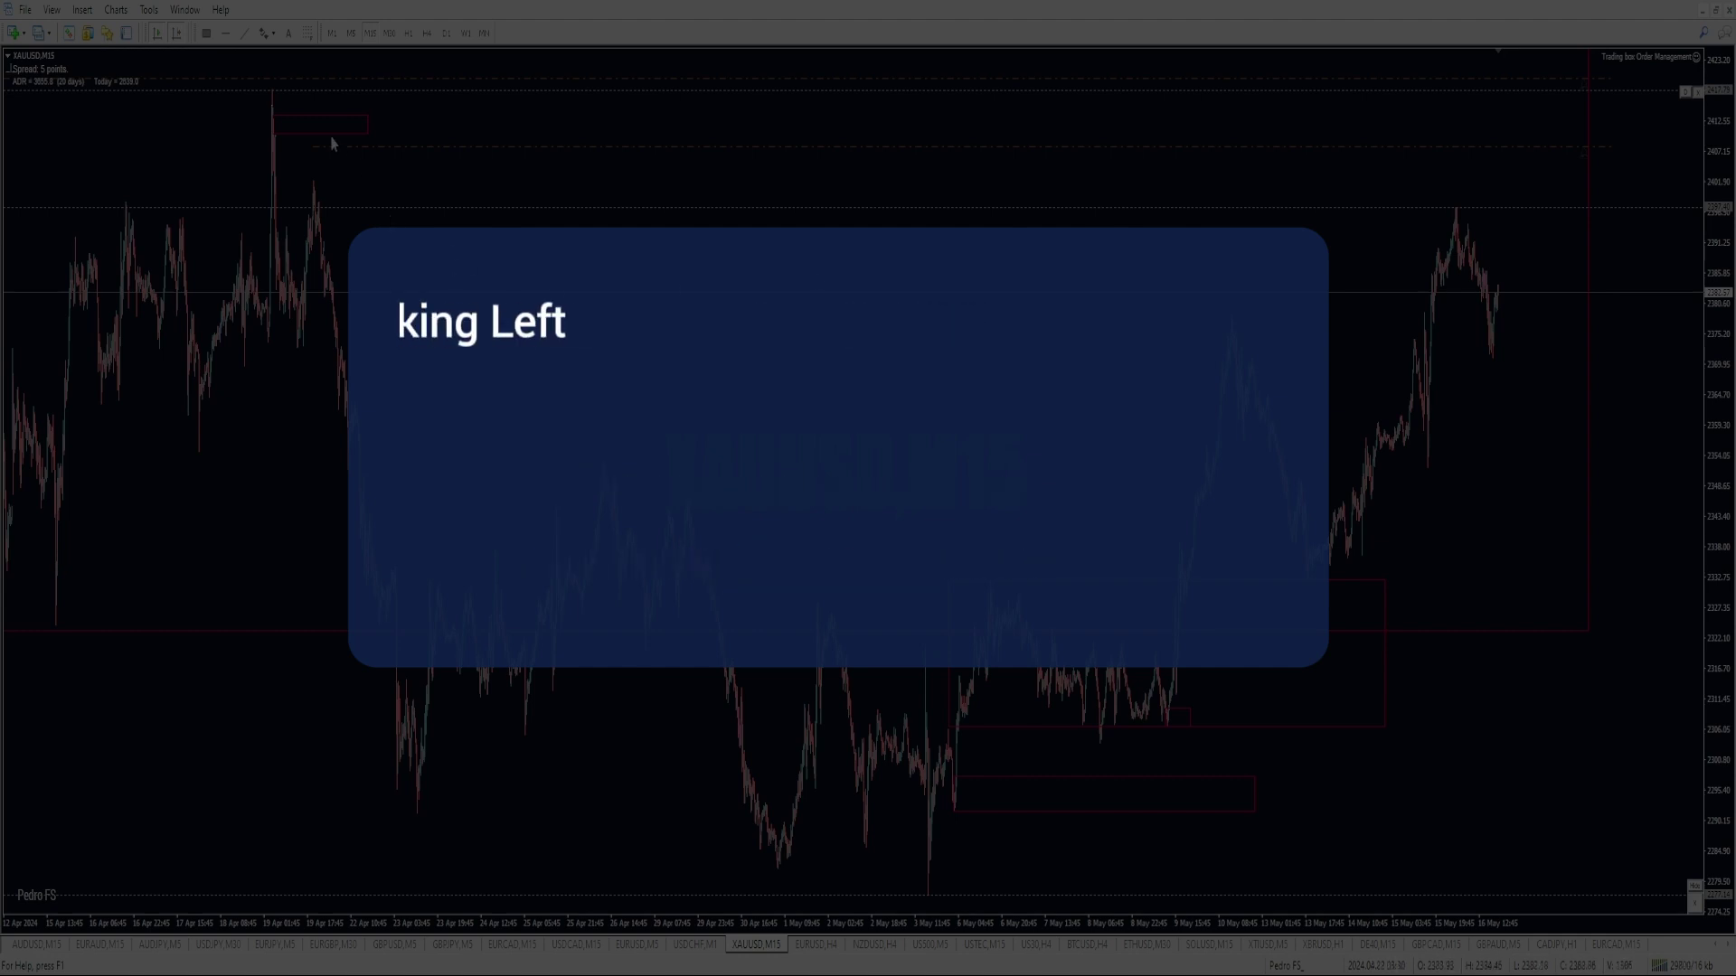
Circle the April high and its small red zone in green, and clear the circle.
mouse_move(221, 61)
left_mouse_down()
mouse_move(164, 213)
mouse_move(195, 52)
mouse_move(172, 83)
left_mouse_up()
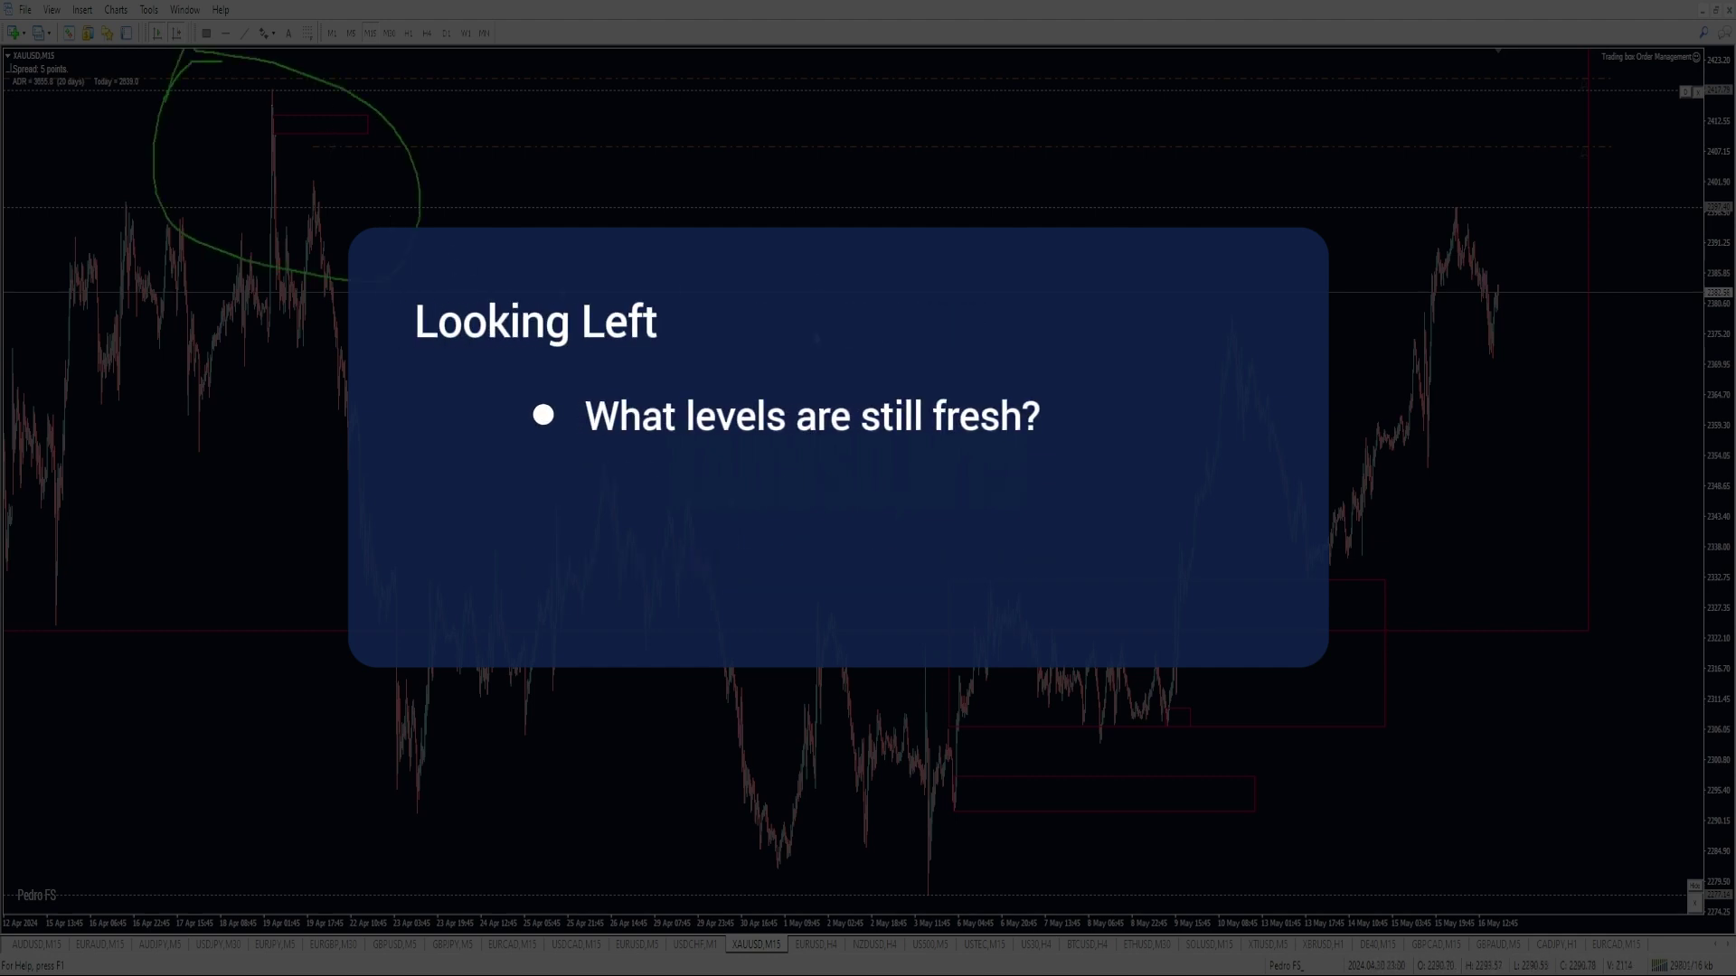
key("Escape")
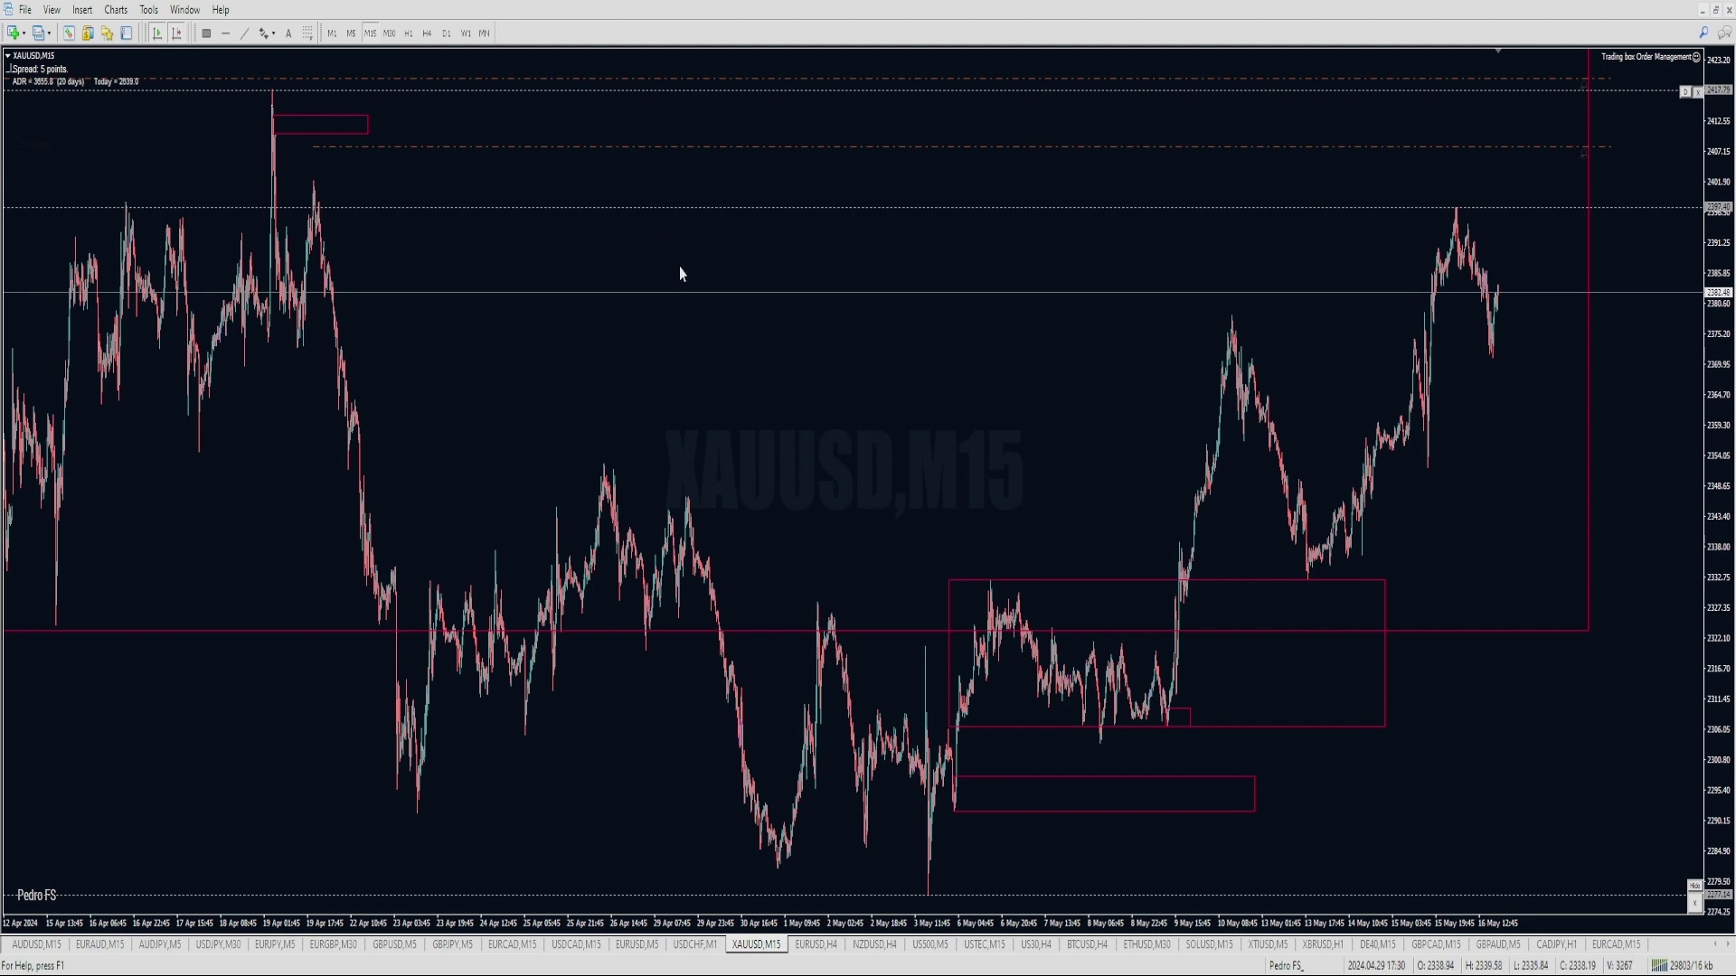
Sketch a green stepped falling price path in the chart's empty area and mark its levels with short red lines.
mouse_move(651, 215)
left_mouse_down()
mouse_move(666, 154)
mouse_move(673, 219)
mouse_move(690, 207)
mouse_move(709, 268)
mouse_move(721, 246)
mouse_move(738, 349)
mouse_move(767, 336)
mouse_move(783, 416)
left_mouse_up()
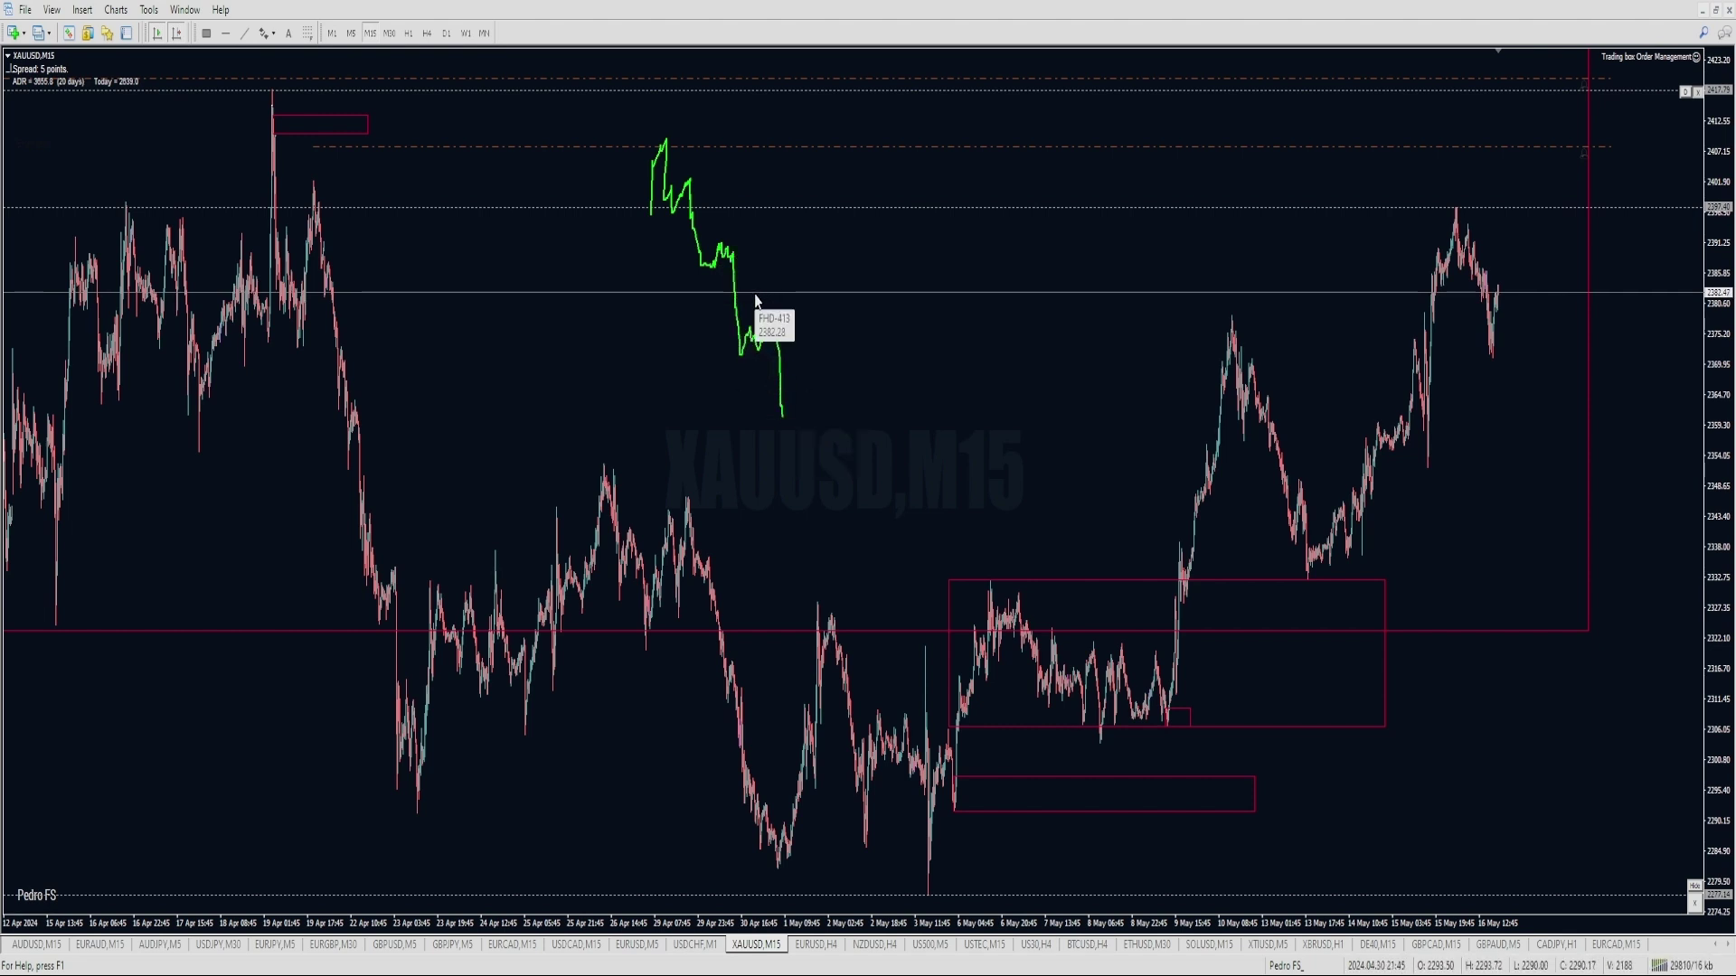
left_click_drag(721, 262, 801, 261)
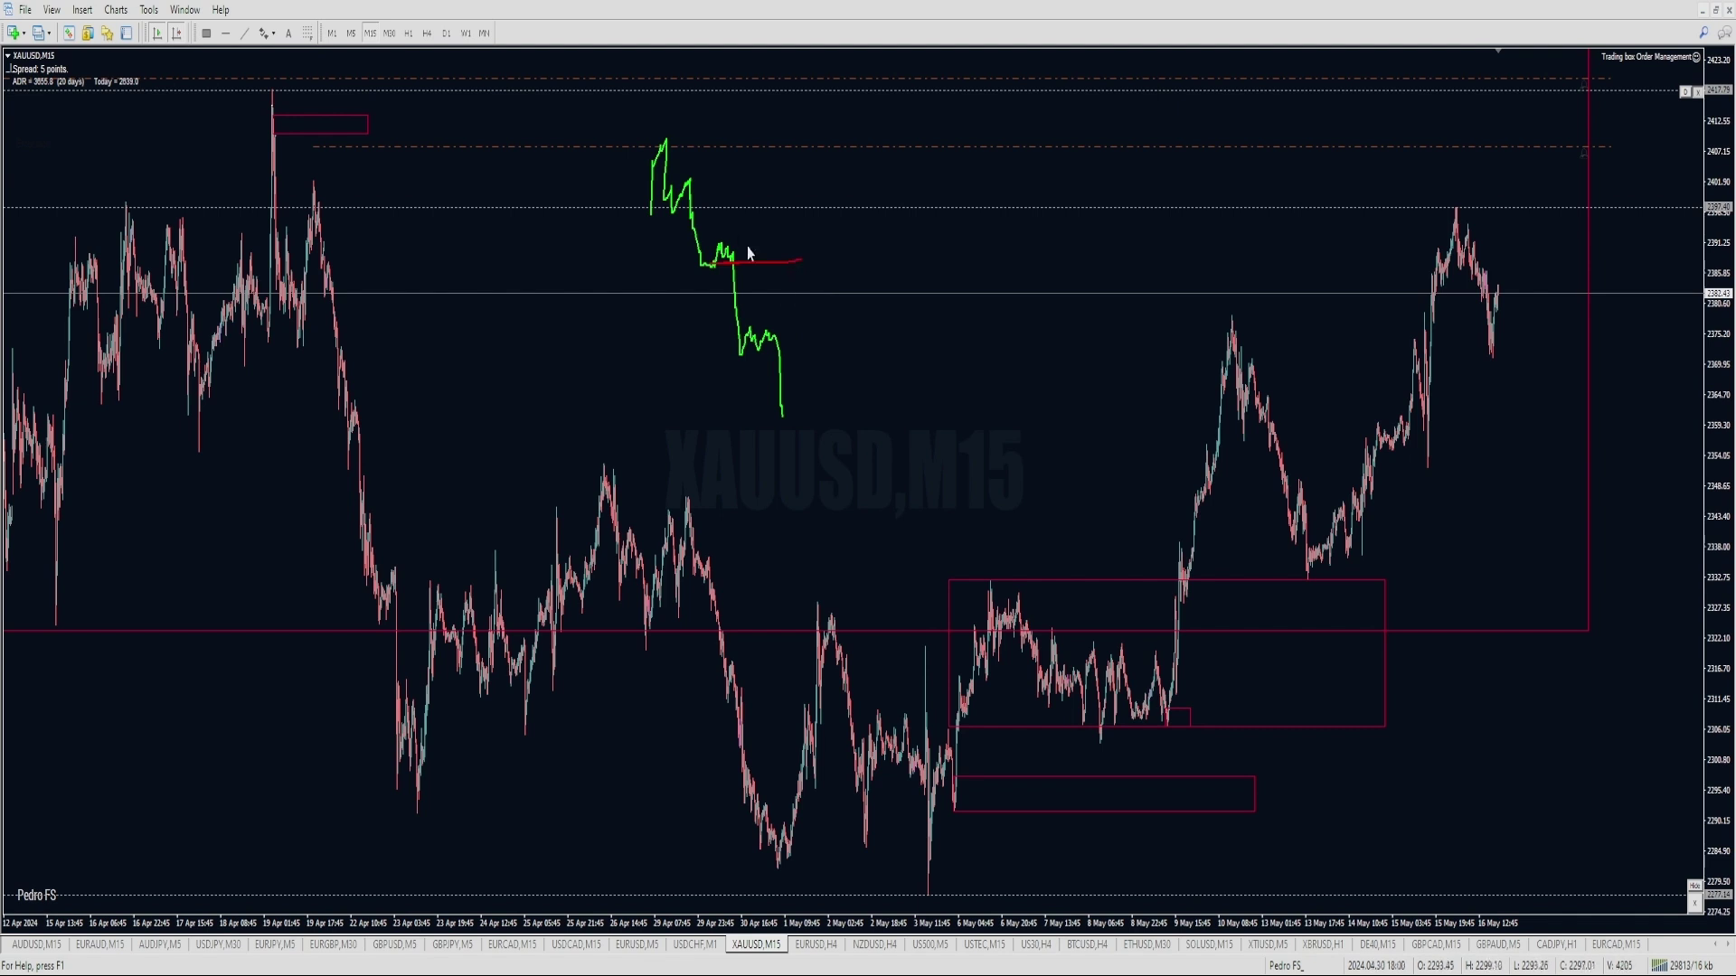
mouse_move(714, 218)
left_mouse_down()
mouse_move(676, 215)
mouse_move(717, 159)
mouse_move(704, 192)
left_mouse_up()
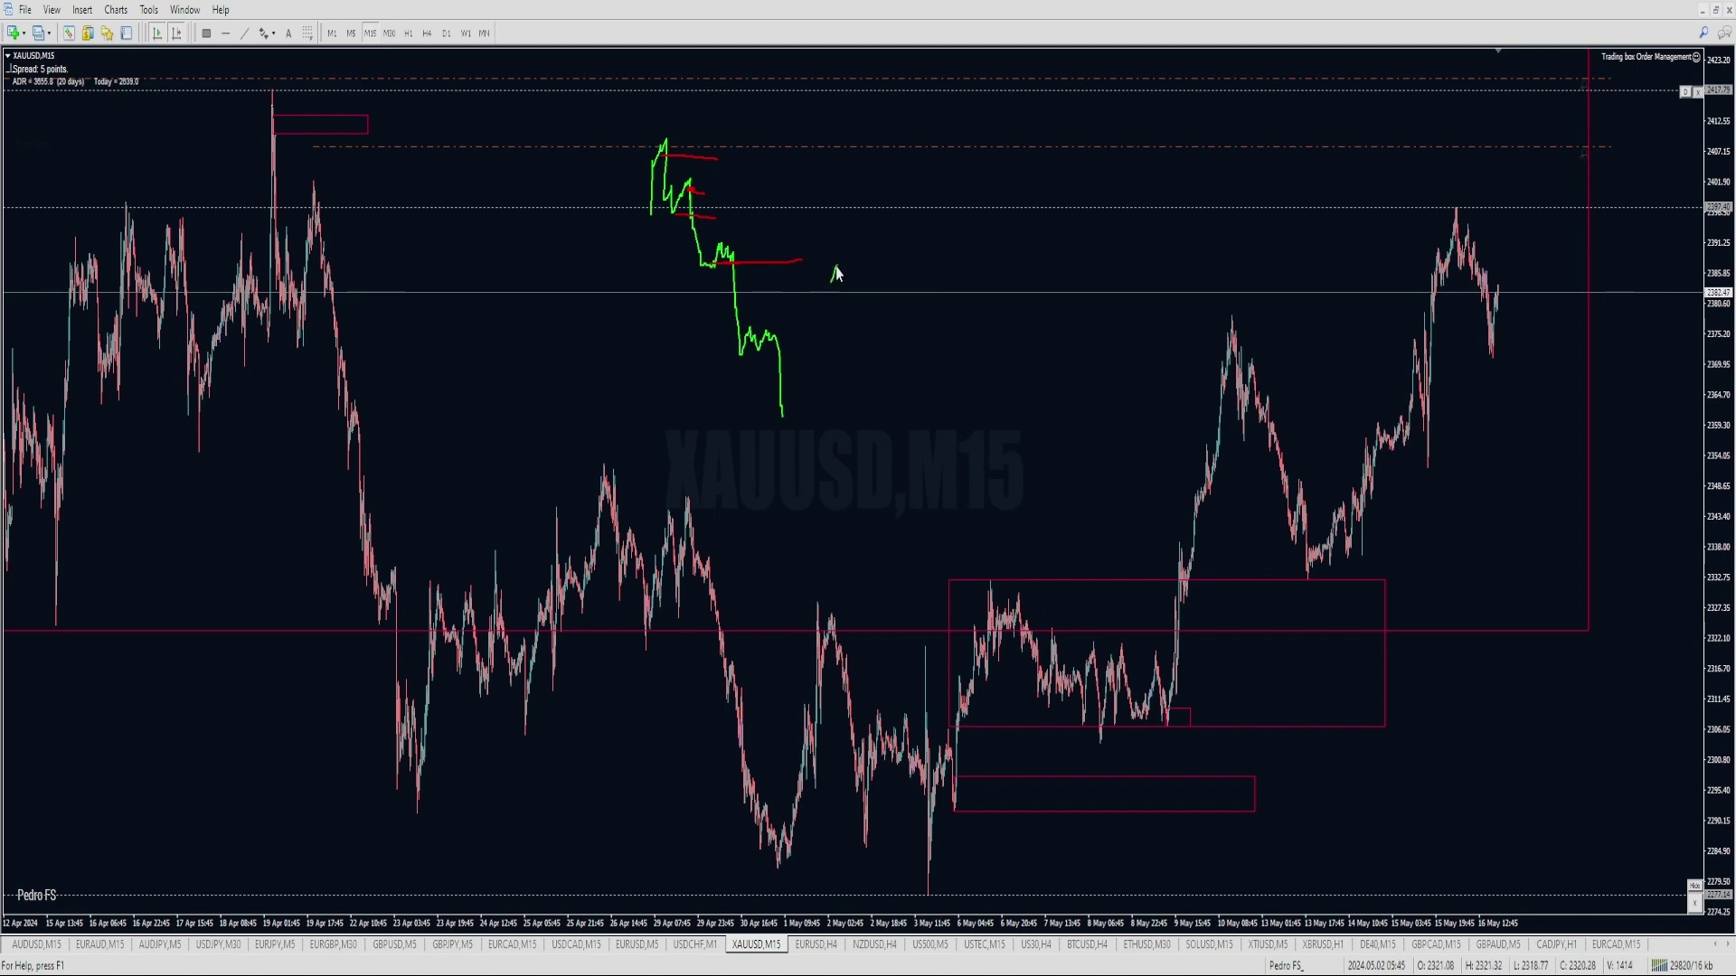
Sketch a green rising price path beside the falling one and undo it.
mouse_move(831, 282)
left_mouse_down()
mouse_move(850, 275)
mouse_move(863, 307)
mouse_move(907, 210)
mouse_move(915, 248)
mouse_move(956, 157)
mouse_move(958, 179)
left_mouse_up()
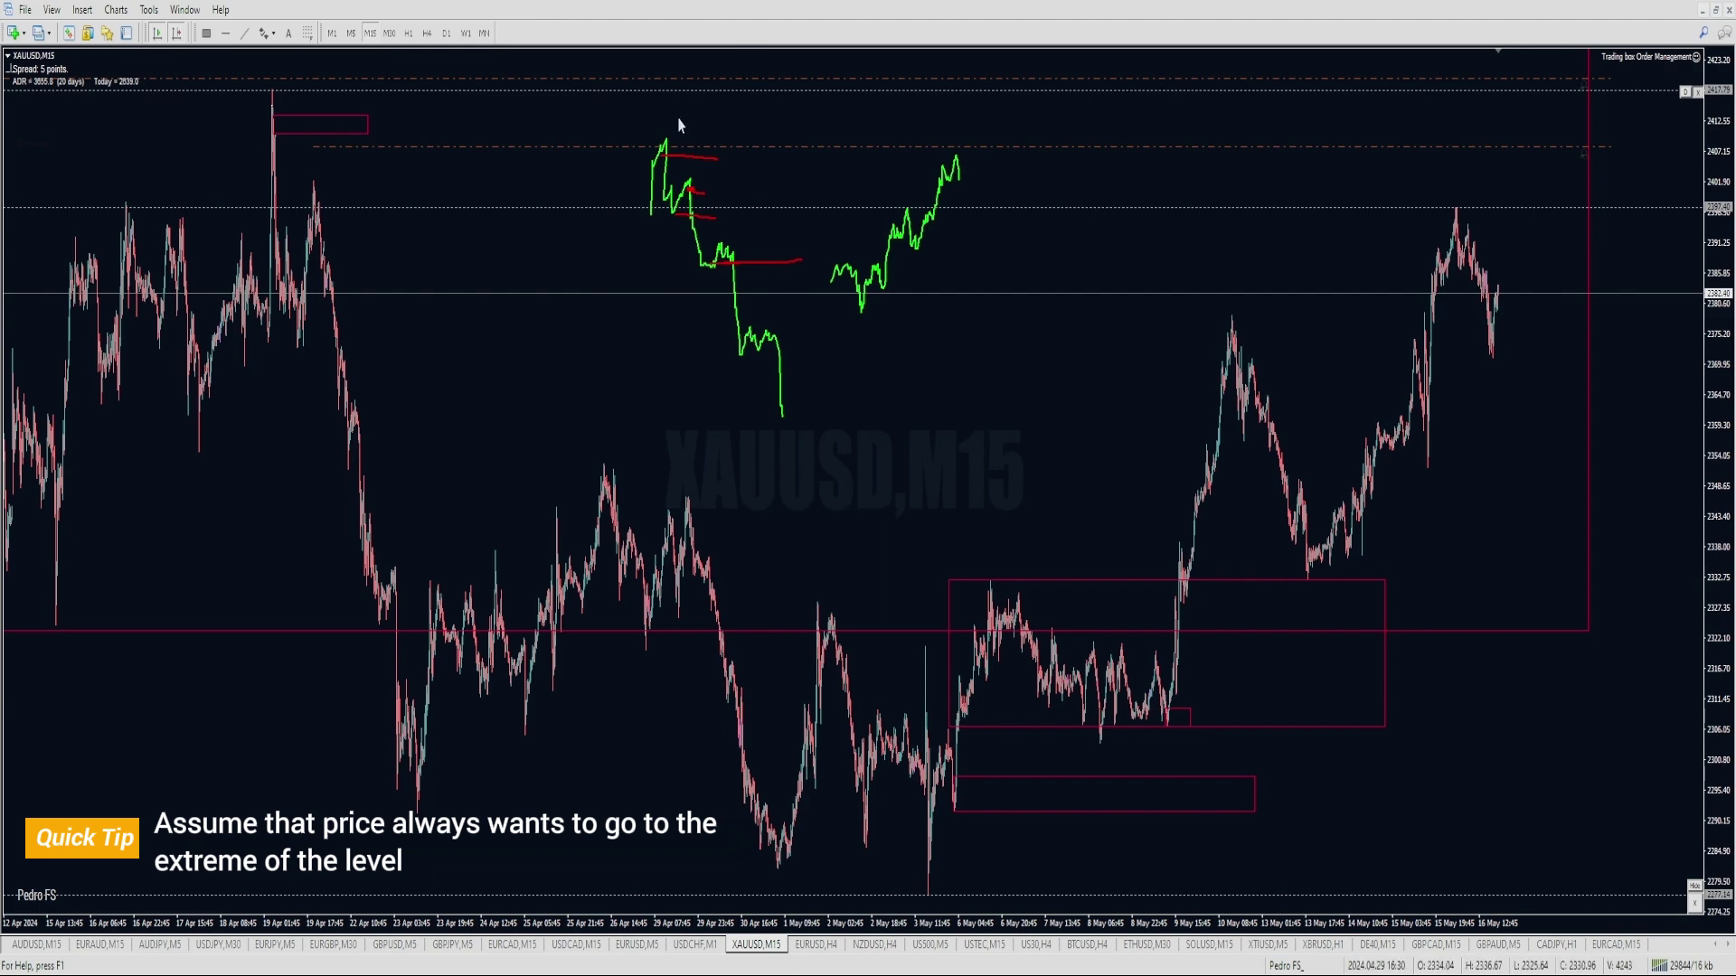
left_click_drag(669, 126, 689, 125)
key("ctrl+z")
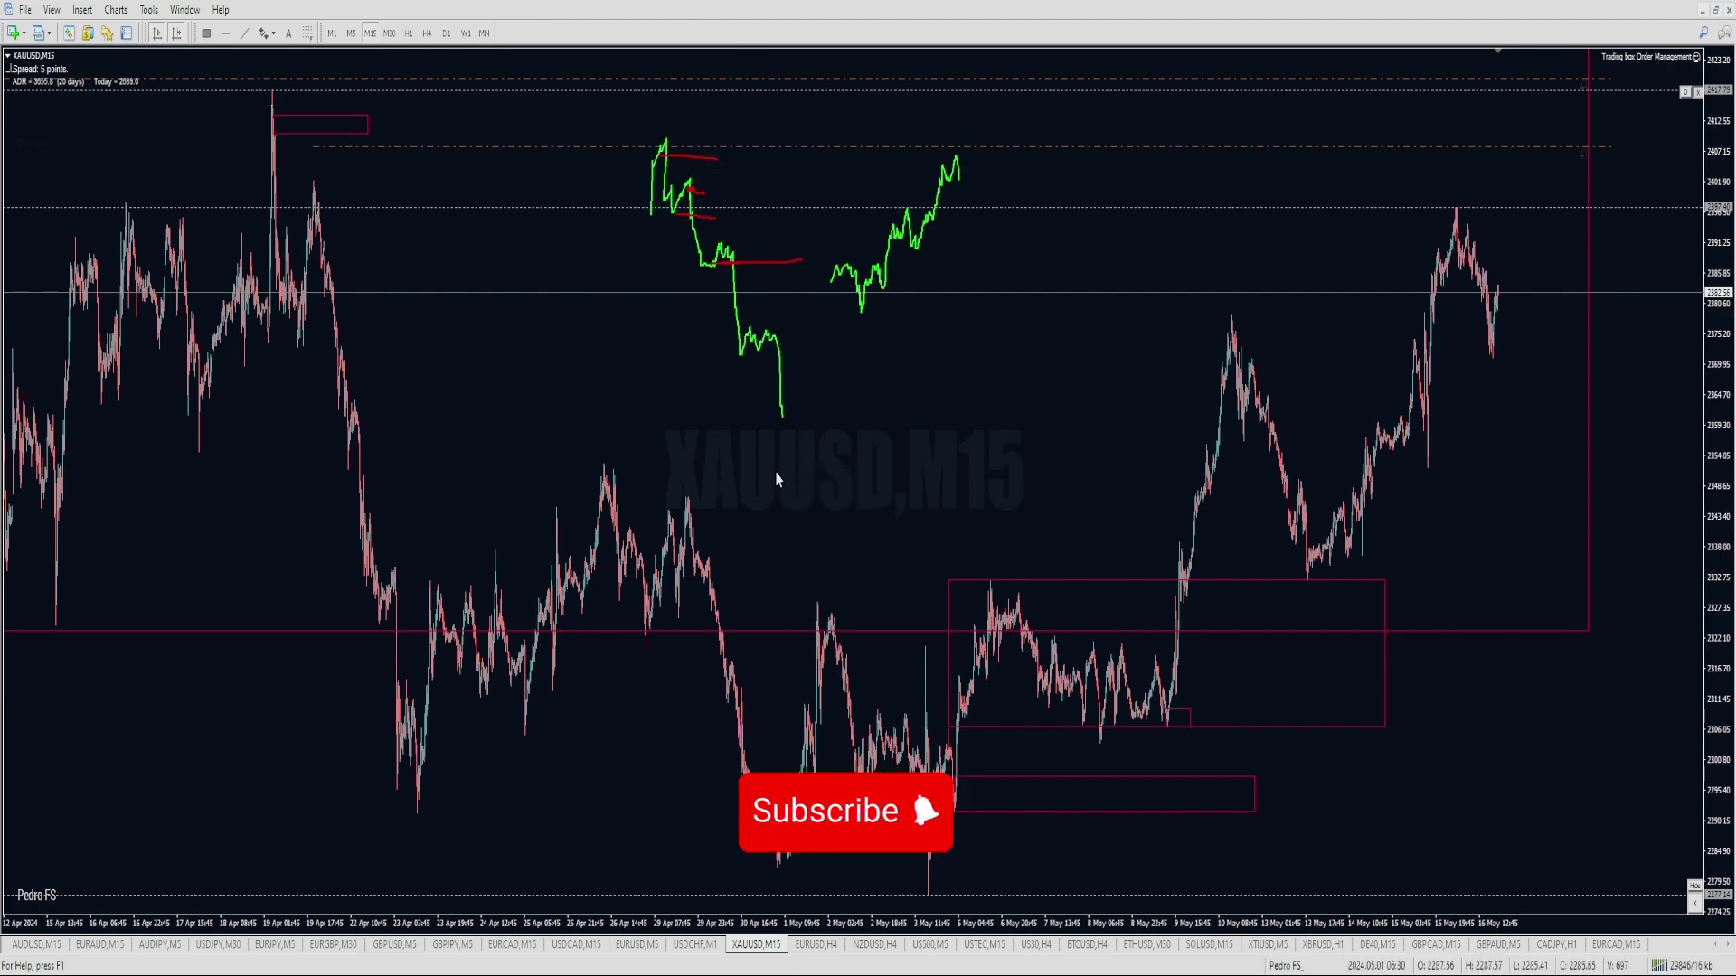
key("ctrl+z")
key("ctrl+z")
key("ctrl+z")
key("ctrl+z")
key("ctrl+z")
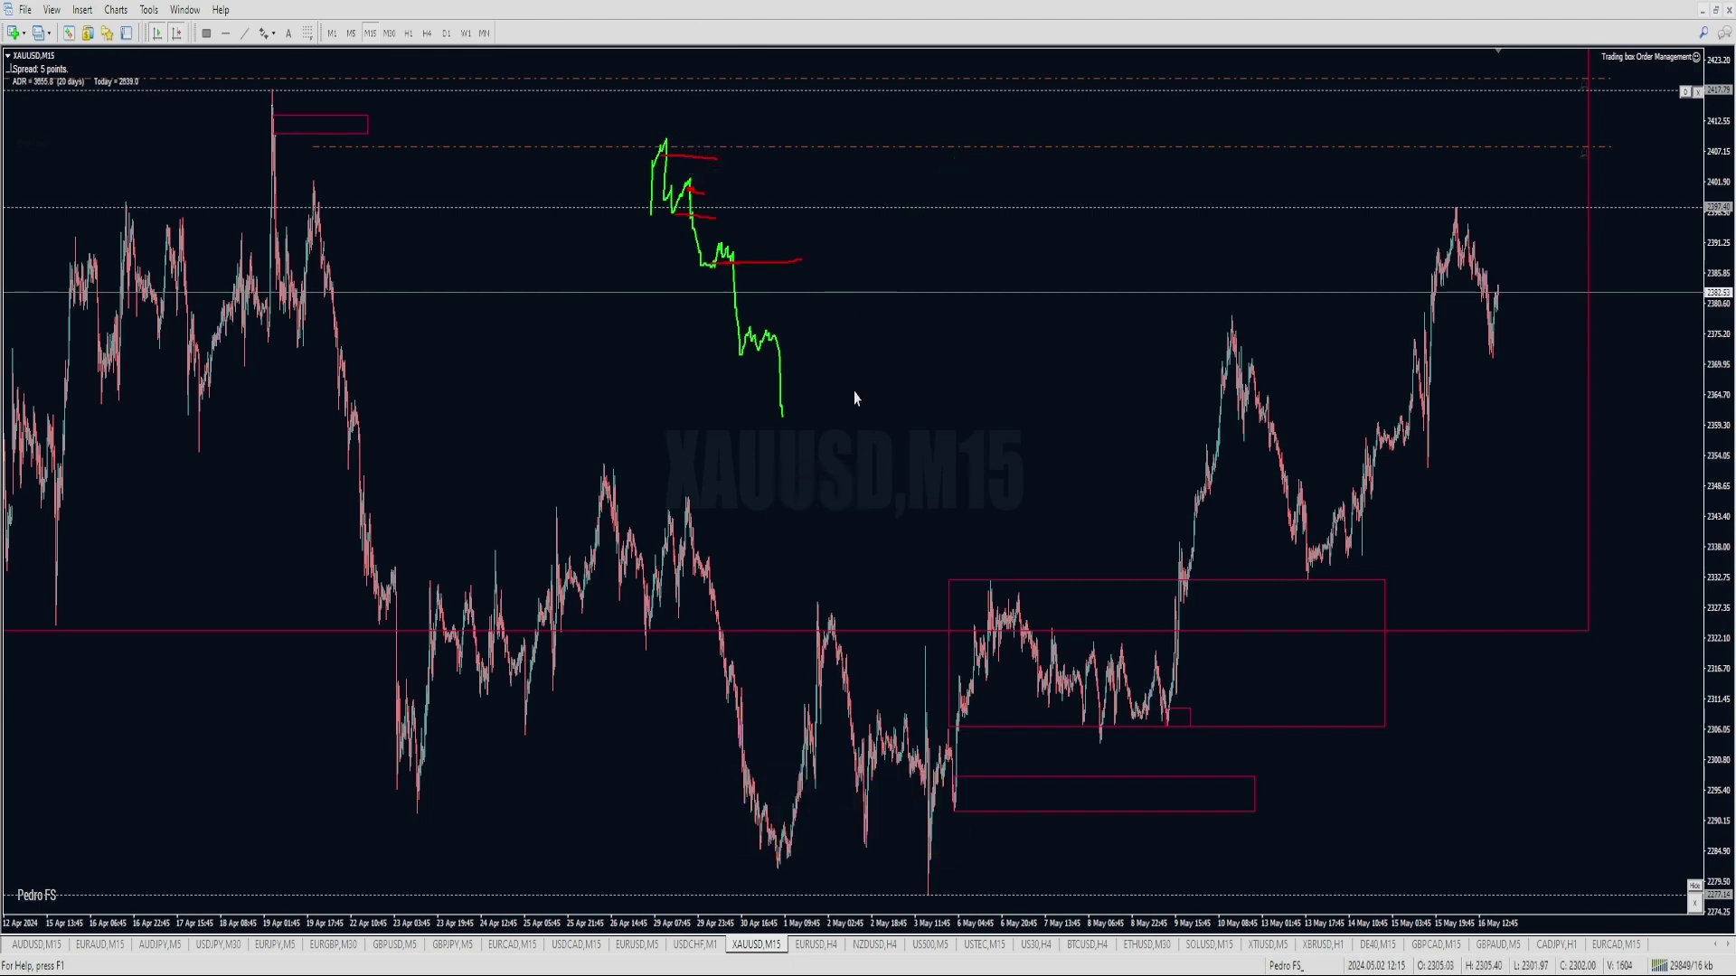
Undo the earlier red marks and draw fresh red level lines at the falling path's upper three levels.
left_click_drag(606, 224, 665, 130)
key("ctrl+z")
key("ctrl+z")
left_click_drag(631, 190, 691, 154)
key("ctrl+z")
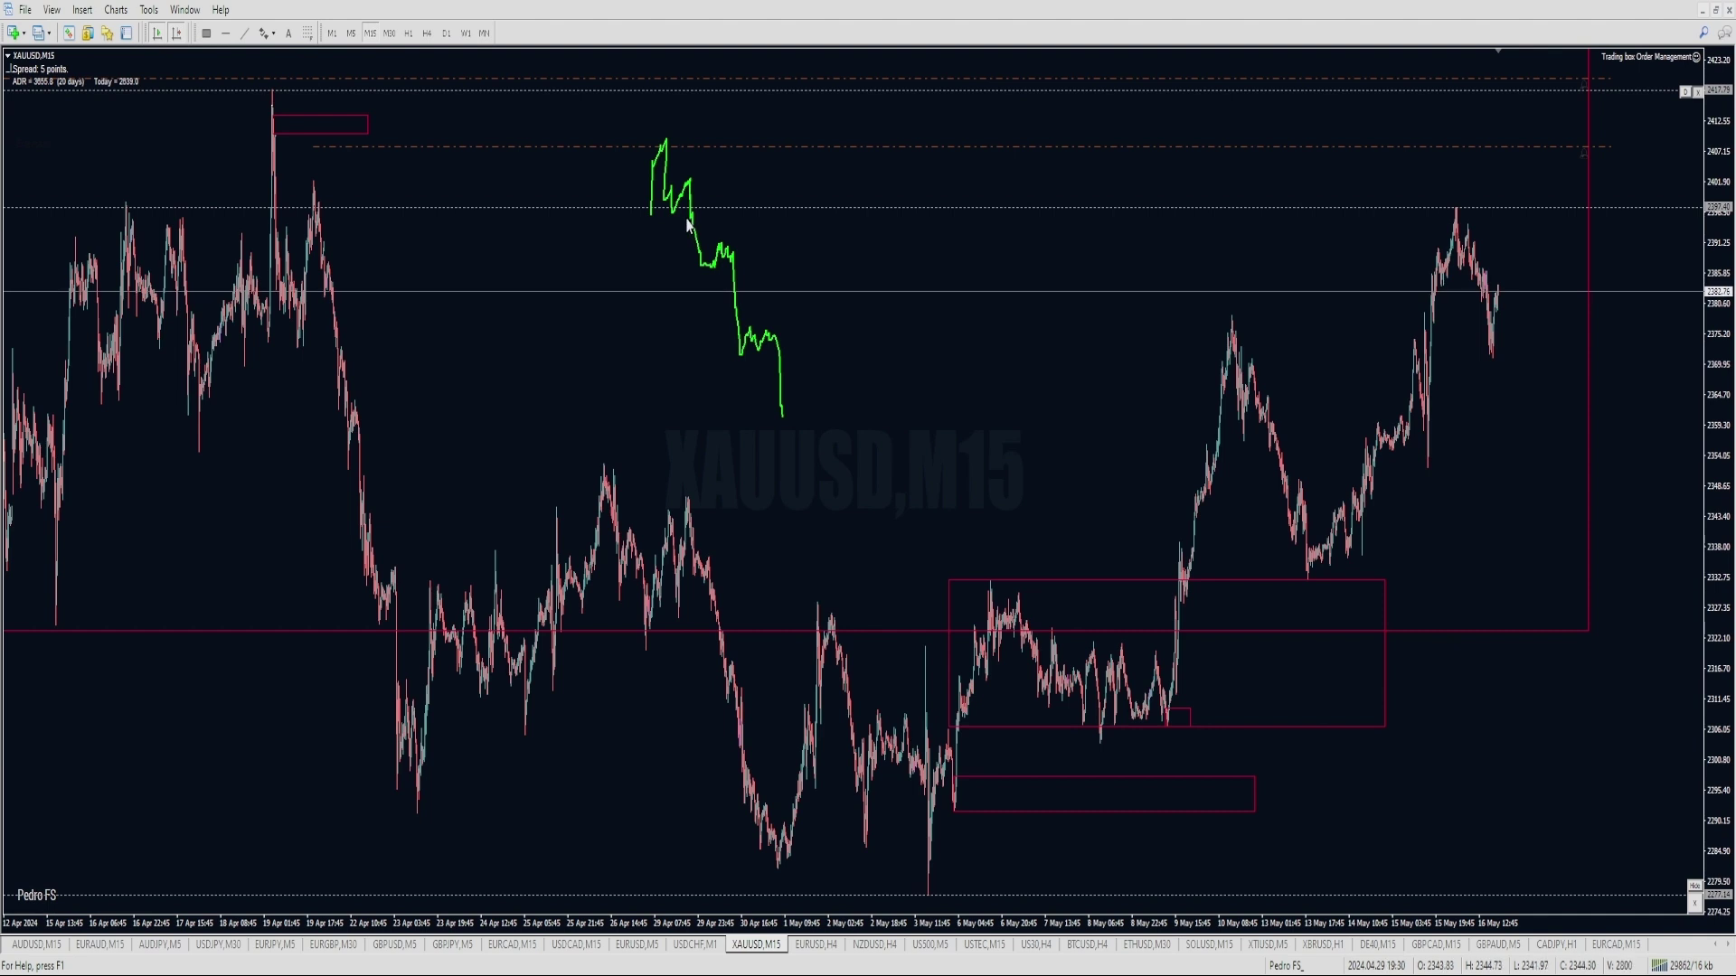
mouse_move(672, 213)
left_mouse_down()
mouse_move(726, 213)
mouse_move(748, 271)
left_mouse_up()
left_click_drag(666, 156, 697, 157)
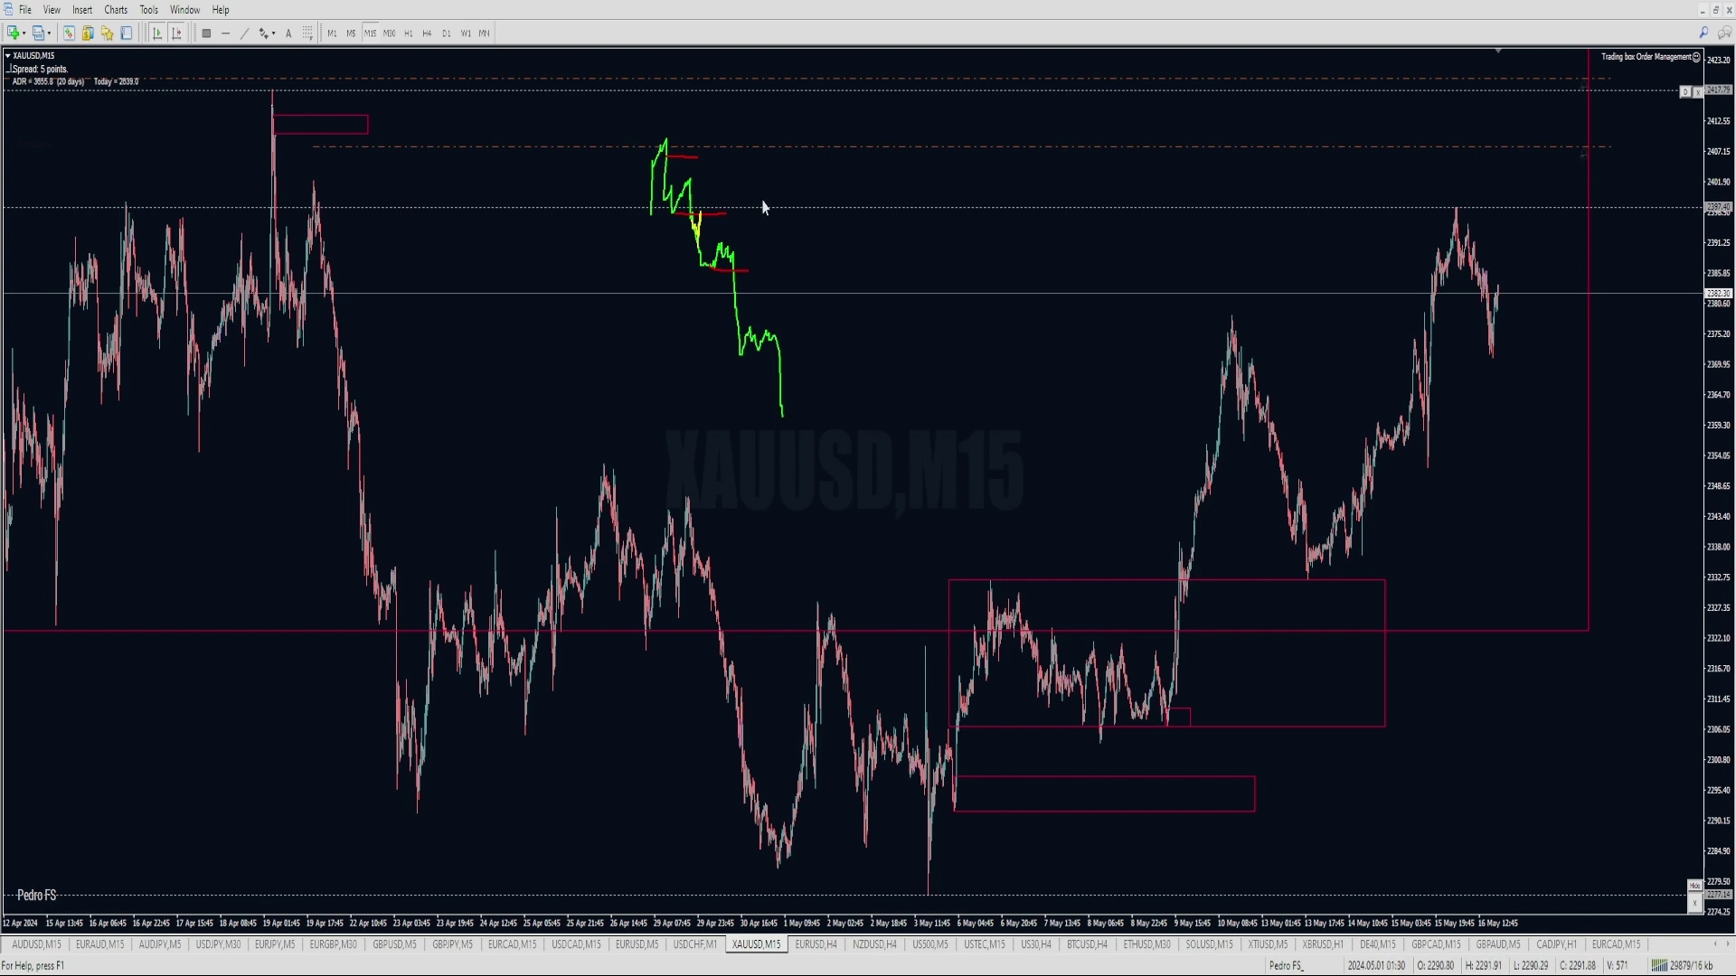
Sketch a small yellow falling zigzag beside the green path and circle the path's middle consolidation in green.
left_click_drag(767, 201, 792, 268)
mouse_move(770, 201)
left_mouse_down()
mouse_move(794, 207)
mouse_move(788, 263)
mouse_move(788, 181)
mouse_move(789, 210)
left_mouse_up()
key("ctrl+z")
key("ctrl+z")
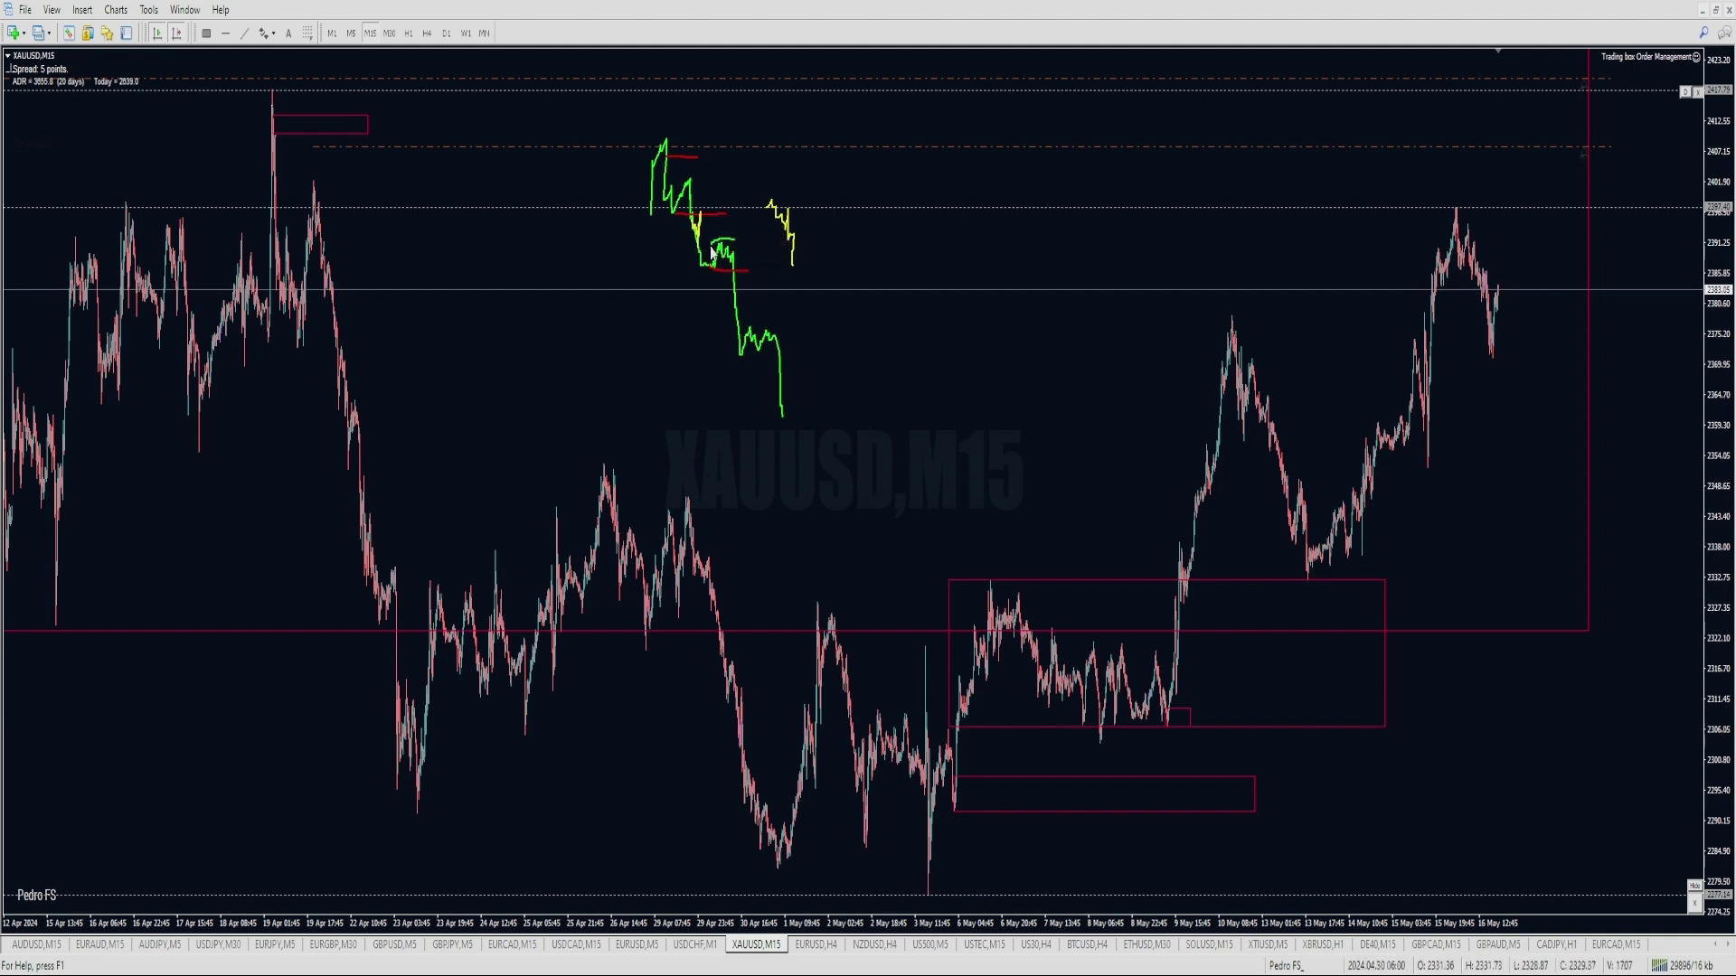
mouse_move(711, 247)
left_mouse_down()
mouse_move(710, 263)
mouse_move(744, 258)
mouse_move(707, 249)
left_mouse_up()
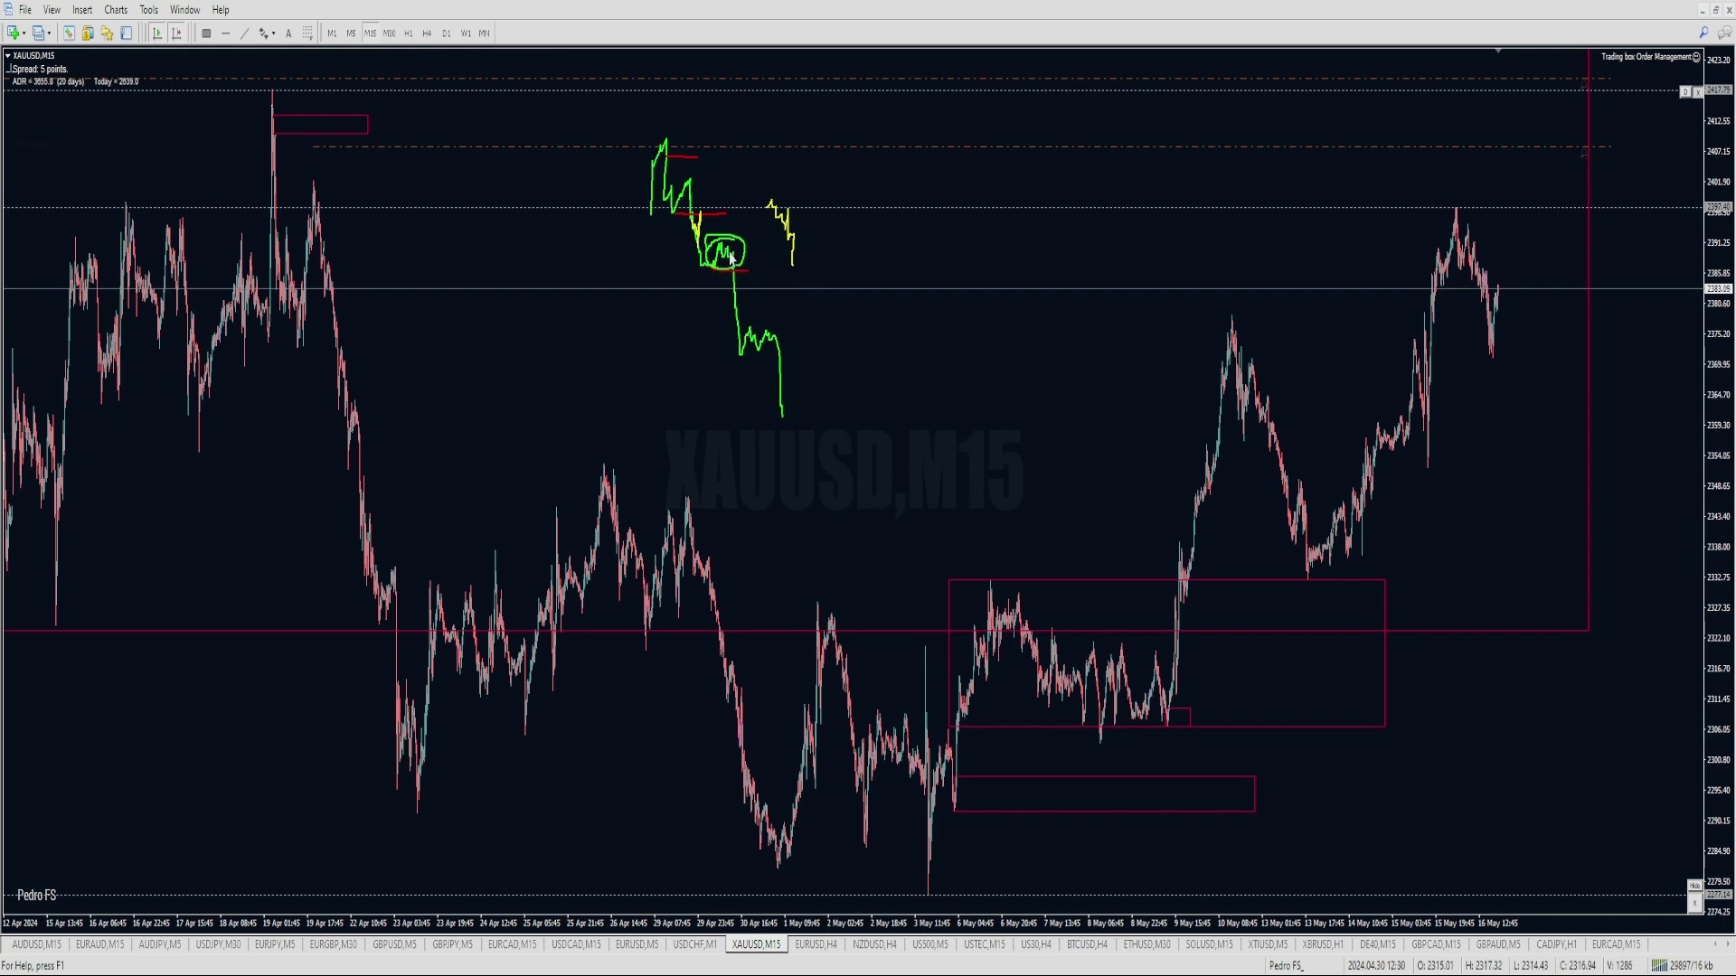
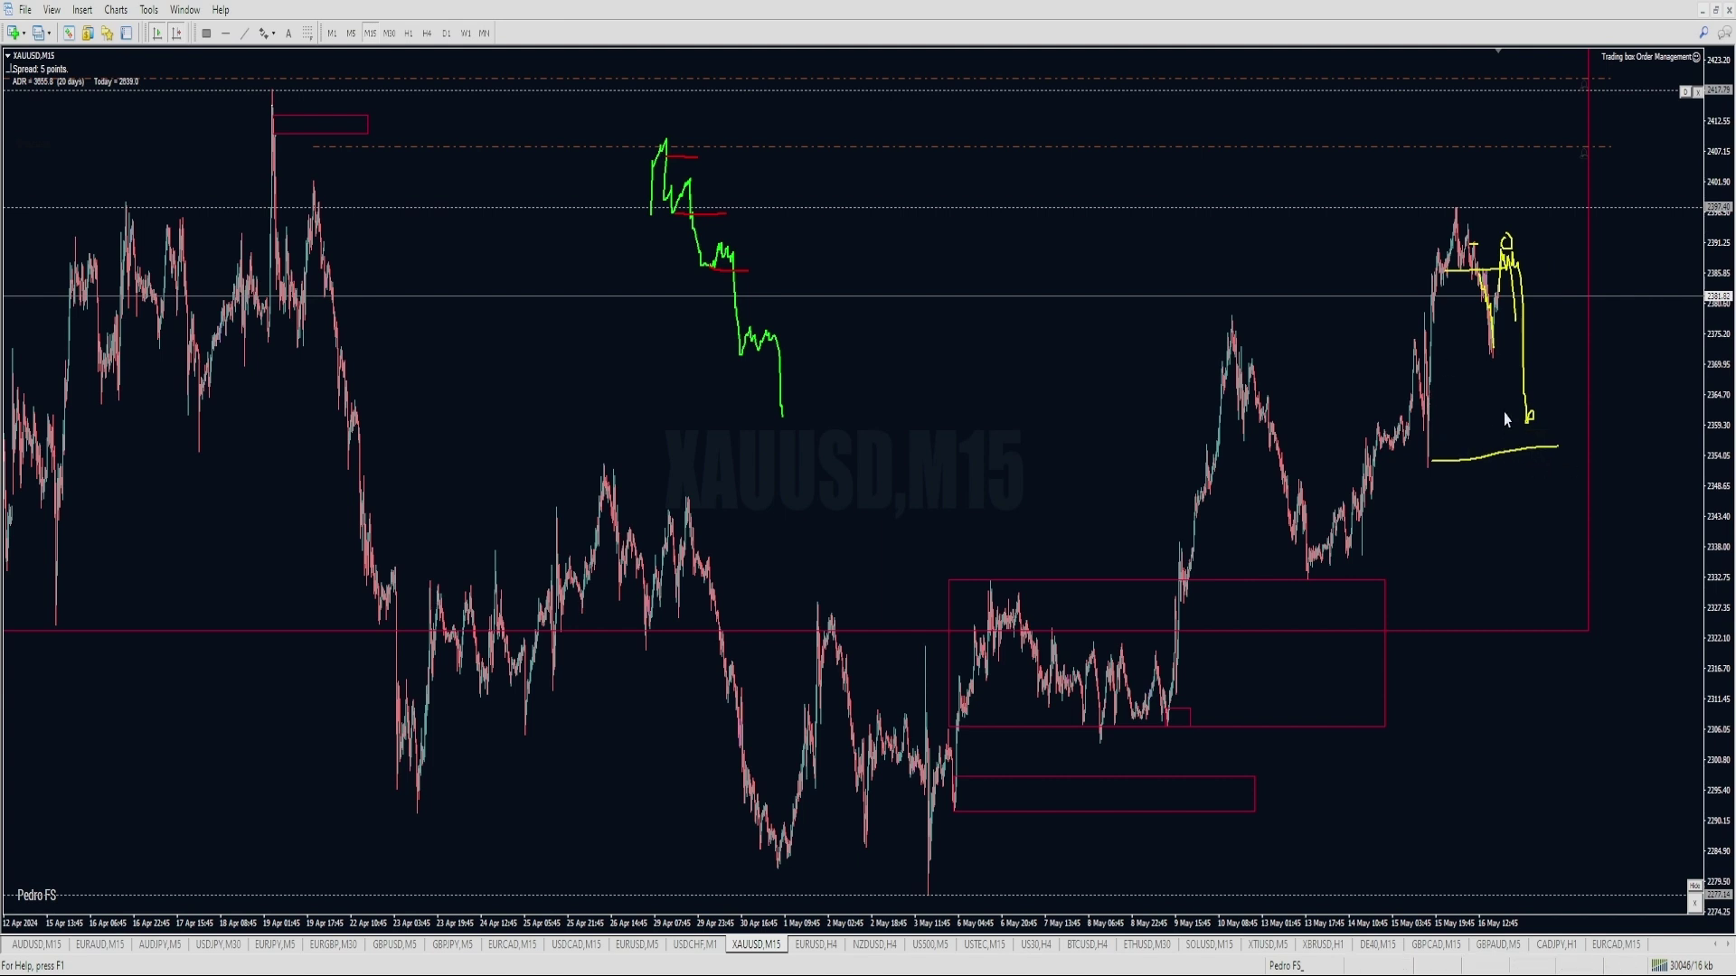
Add a falling stroke below the latest high and undo all the yellow projection marks around that high.
mouse_move(1477, 301)
left_mouse_down()
mouse_move(1492, 352)
mouse_move(1502, 264)
mouse_move(1518, 420)
left_mouse_up()
key("ctrl+z")
key("ctrl+z")
key("ctrl+z")
key("ctrl+z")
key("ctrl+z")
key("ctrl+z")
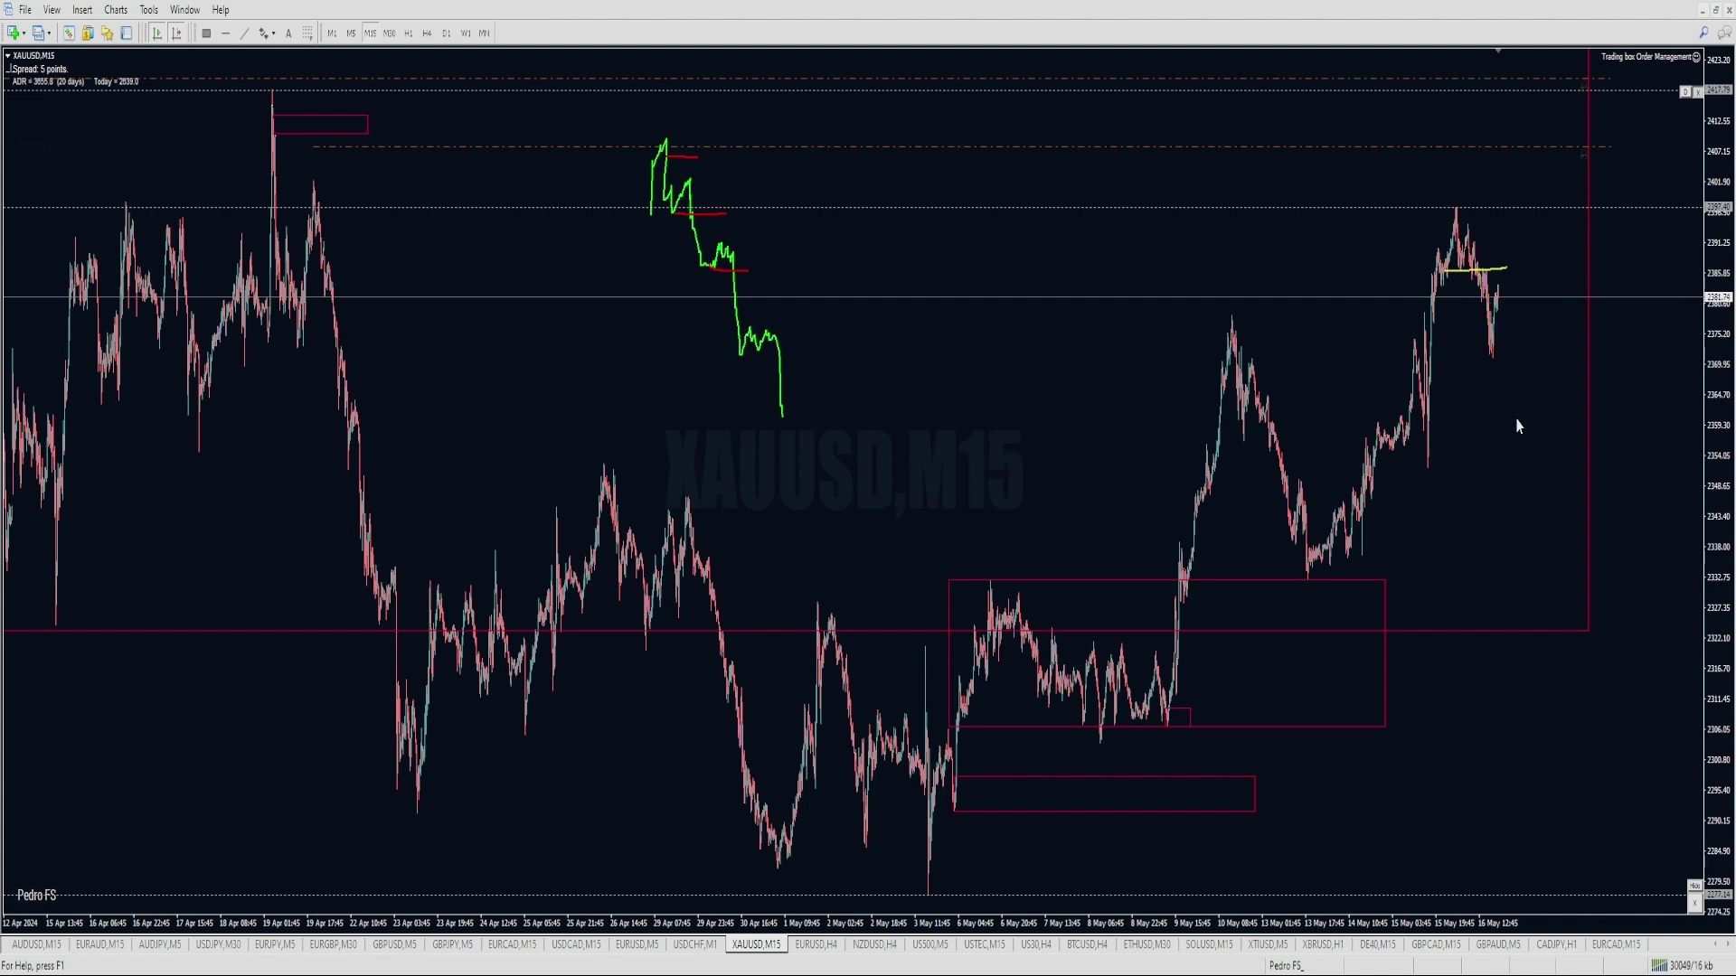
key("ctrl+z")
Draw a yellow level line across the latest swing low, mark the 10 May high, and undo both marks.
mouse_move(1377, 349)
left_mouse_down()
mouse_move(1546, 359)
mouse_move(1483, 360)
mouse_move(1528, 349)
mouse_move(1533, 202)
left_mouse_up()
key("ctrl+z")
key("ctrl+z")
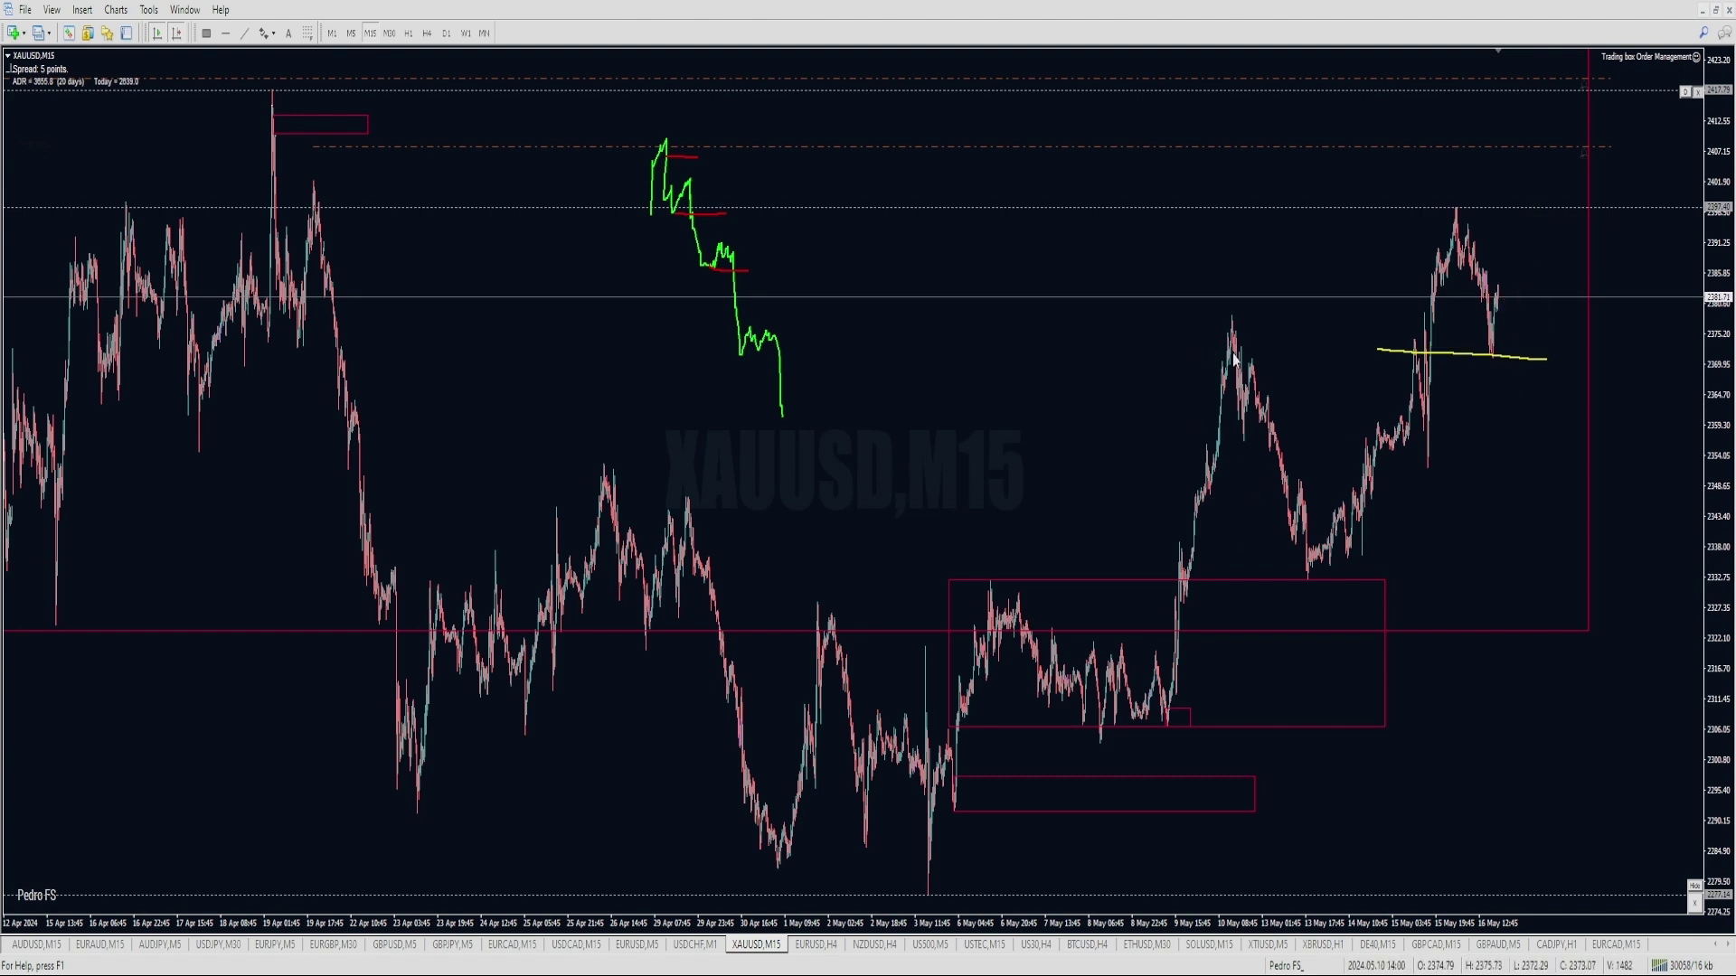
left_click_drag(1220, 307, 1233, 302)
key("ctrl+z")
Trace the drop that follows the 10 May high with a yellow line.
mouse_move(1238, 377)
left_mouse_down()
mouse_move(1248, 357)
mouse_move(1240, 393)
mouse_move(1301, 534)
left_mouse_up()
key("ctrl+z")
key("ctrl+z")
key("ctrl+z")
Draw a yellow line along the large red rectangle's upper edge, circle the breakout there, and undo these marks.
mouse_move(1017, 575)
left_mouse_down()
mouse_move(990, 597)
mouse_move(975, 576)
mouse_move(1398, 561)
left_mouse_up()
key("ctrl+z")
mouse_move(1203, 566)
left_mouse_down()
mouse_move(1165, 598)
mouse_move(1202, 568)
left_mouse_up()
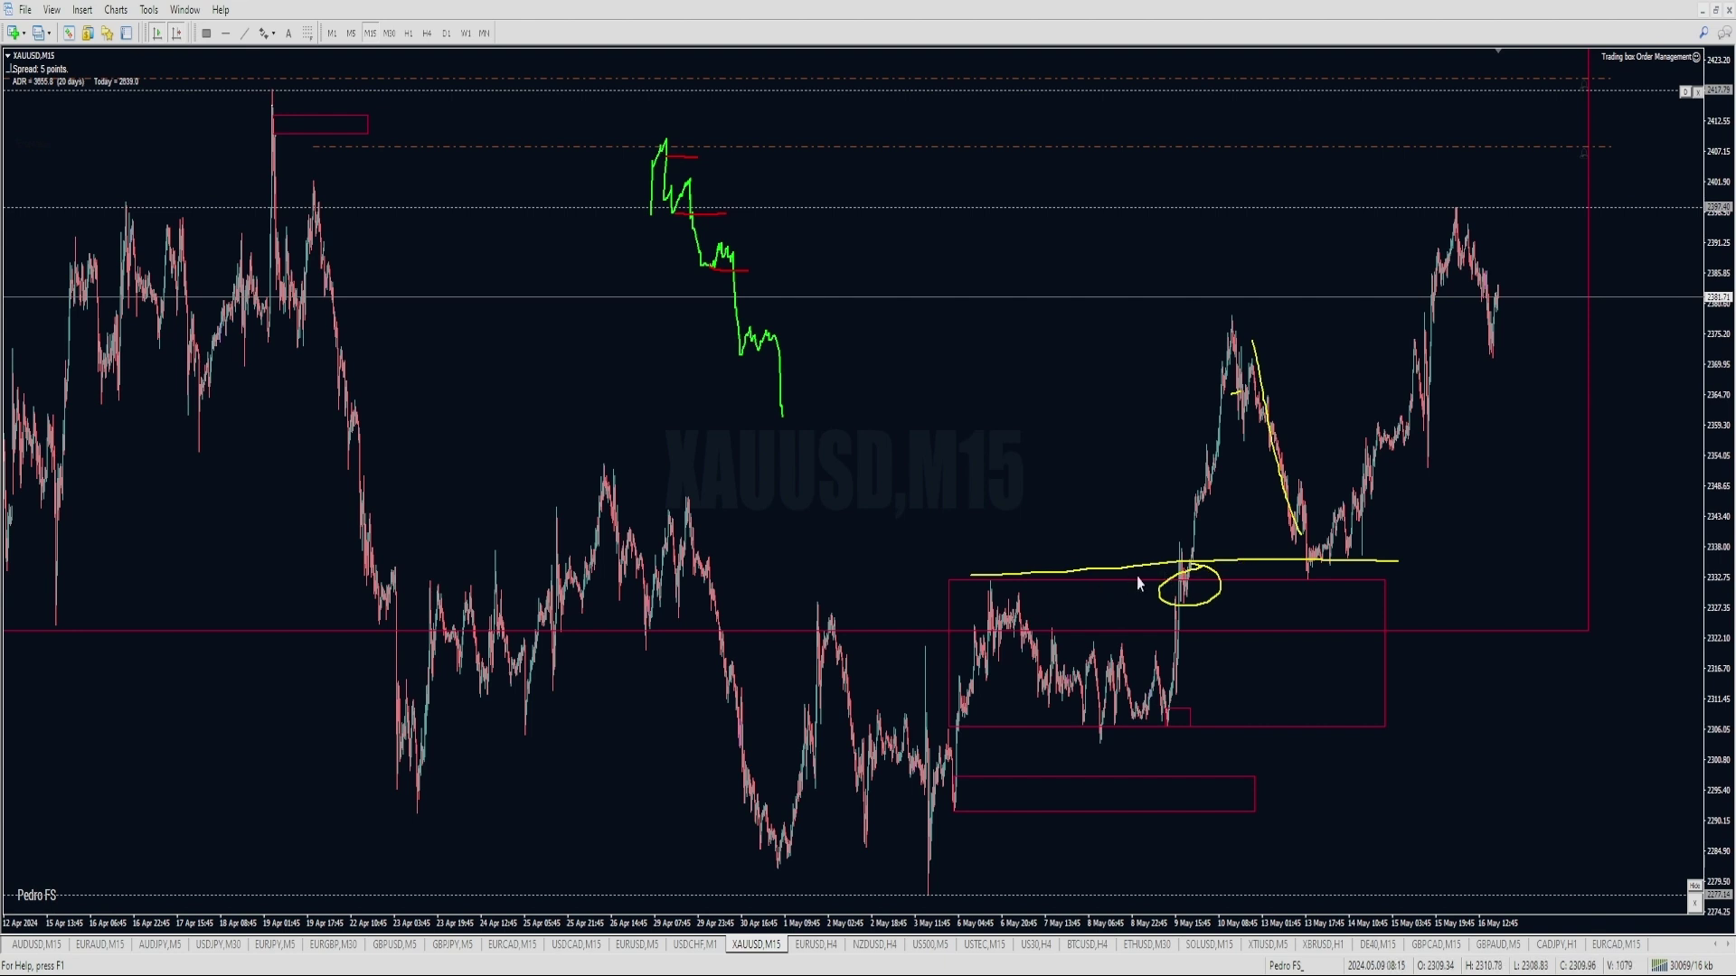
left_click_drag(984, 587, 1320, 589)
key("ctrl+z")
key("ctrl+z")
key("ctrl+z")
left_click(1181, 588)
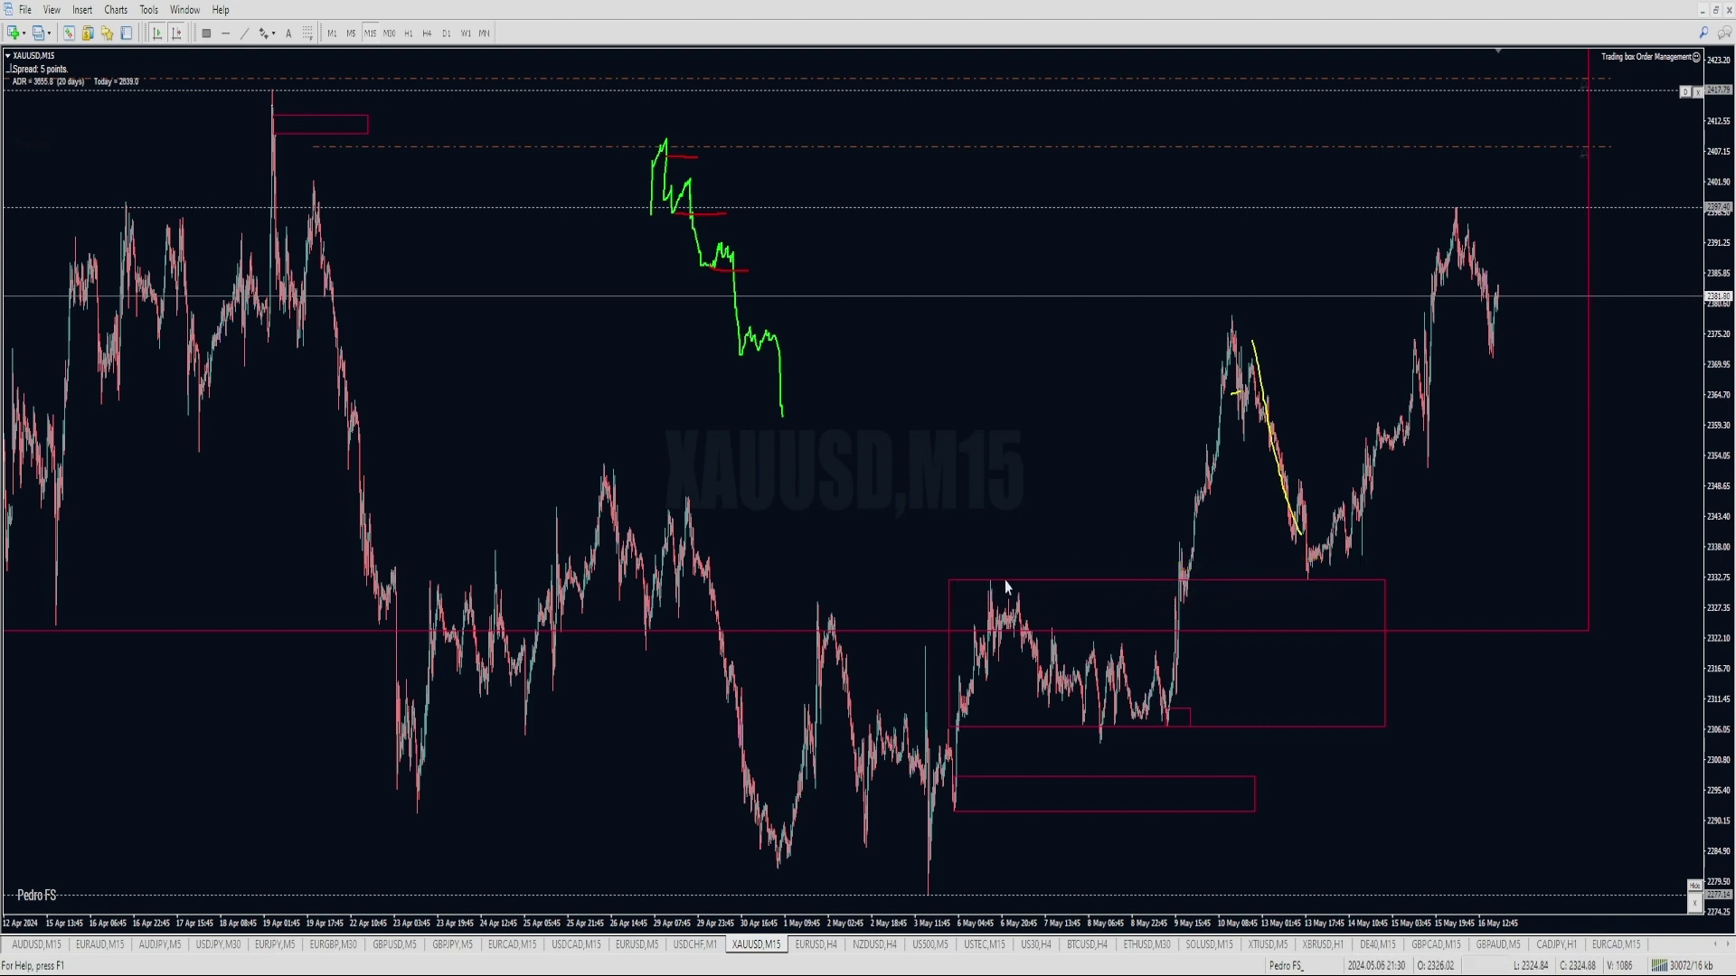
Try a level line along the large red rectangle's upper edge again and circle the 9 May breakout in yellow.
mouse_move(1028, 572)
left_mouse_down()
mouse_move(938, 582)
mouse_move(1048, 731)
mouse_move(1388, 618)
mouse_move(1384, 597)
left_mouse_up()
key("ctrl+z")
left_click_drag(1165, 588, 1322, 568)
key("ctrl+z")
Try strokes across the gap after the 10 May high and leave a small yellow circle above the mid-May rise.
mouse_move(1239, 346)
left_mouse_down()
mouse_move(1288, 558)
mouse_move(1329, 491)
mouse_move(1348, 529)
mouse_move(1365, 412)
left_mouse_up()
key("ctrl+z")
key("ctrl+z")
mouse_move(1371, 338)
left_mouse_down()
mouse_move(1434, 355)
mouse_move(1425, 423)
left_mouse_up()
key("ctrl+z")
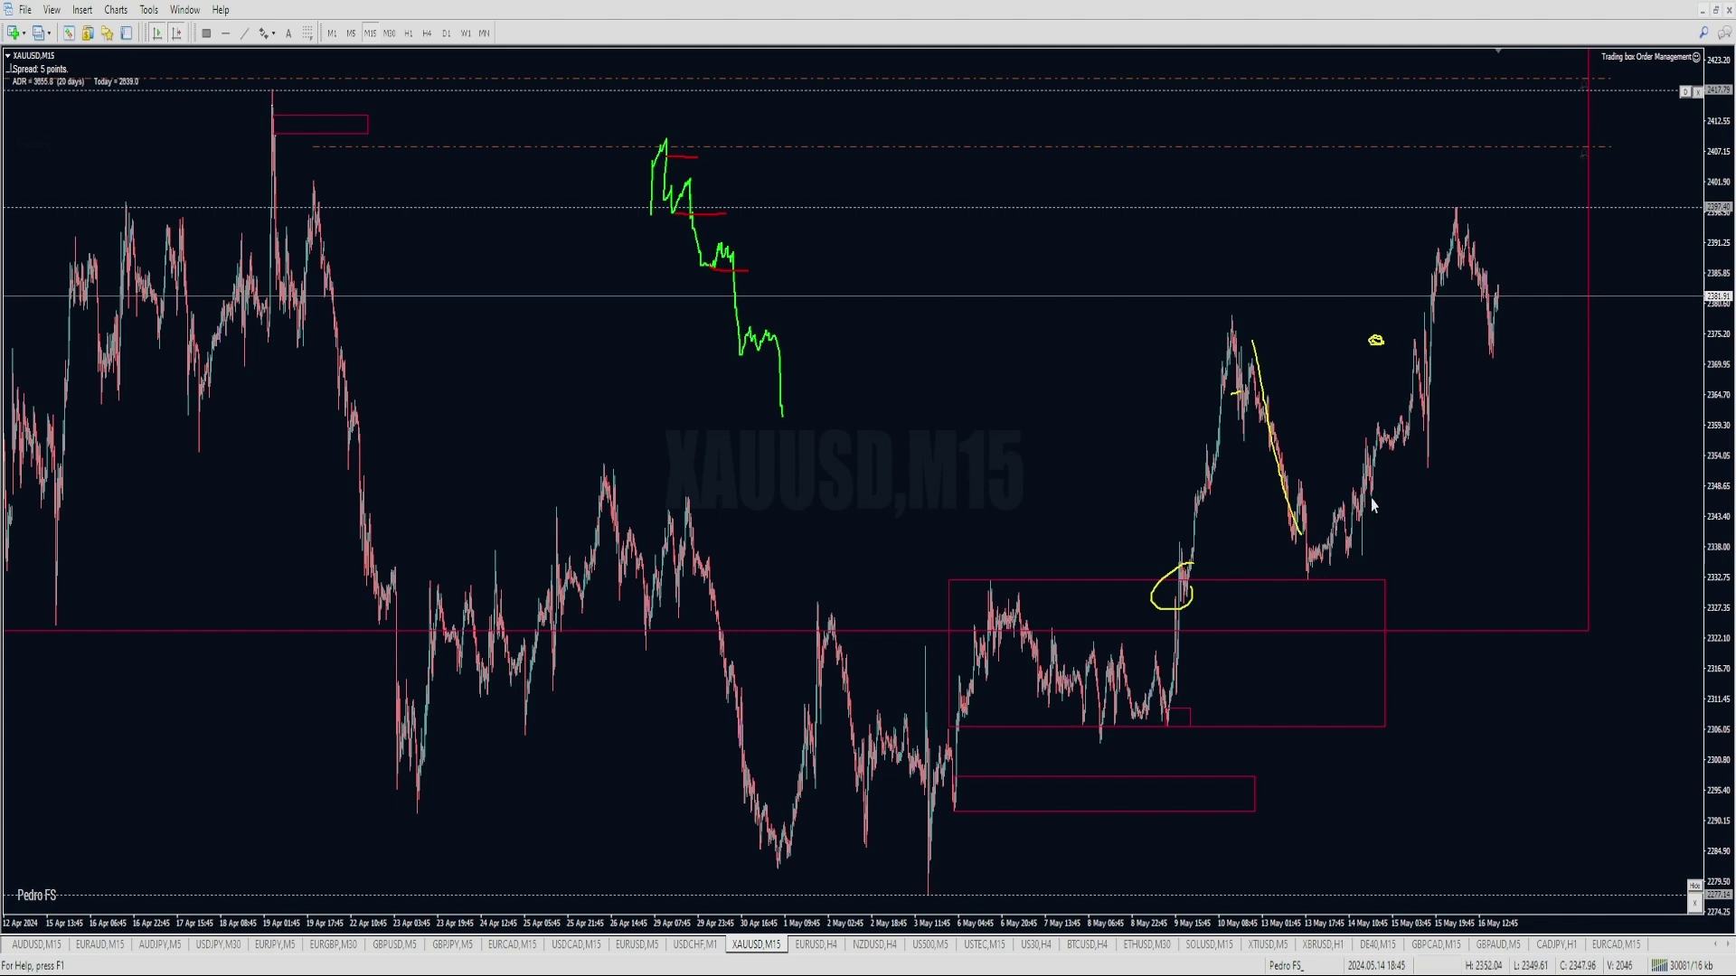
Draw a yellow upward arrow from the 14 May low, try two long horizontal level lines, and undo those lines.
mouse_move(1367, 542)
left_mouse_down()
mouse_move(1354, 287)
mouse_move(1380, 310)
left_mouse_up()
left_click_drag(375, 390, 1395, 370)
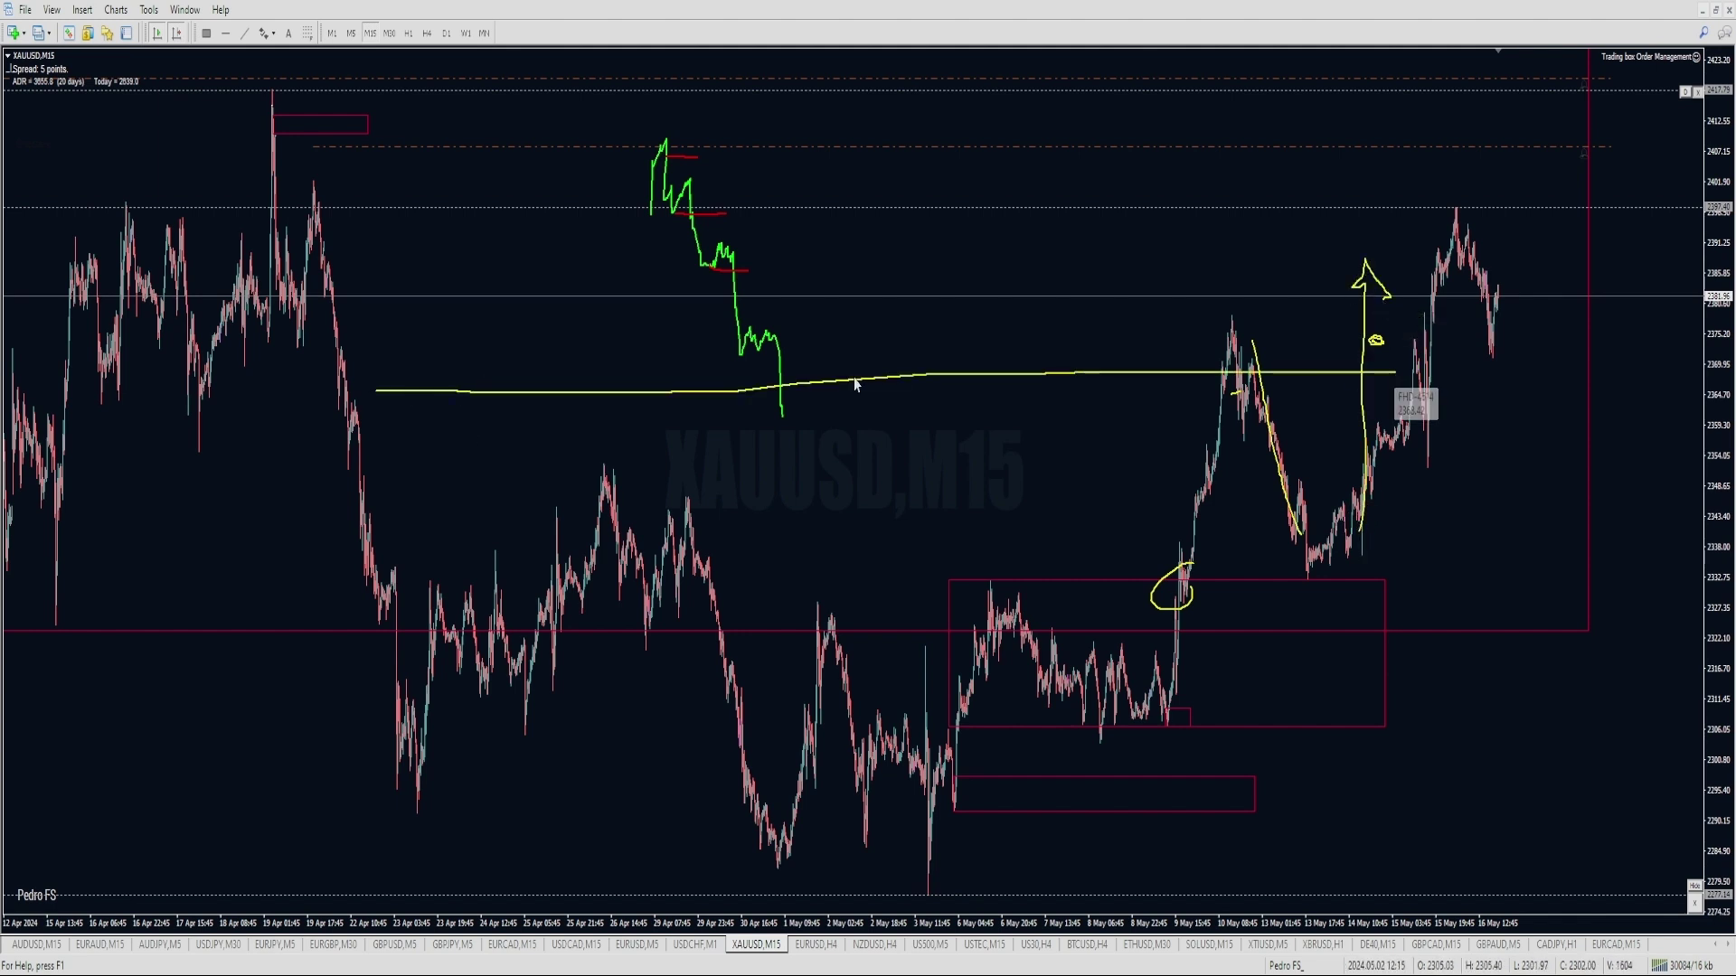
left_click_drag(492, 469, 1188, 477)
key("ctrl+z")
key("ctrl+z")
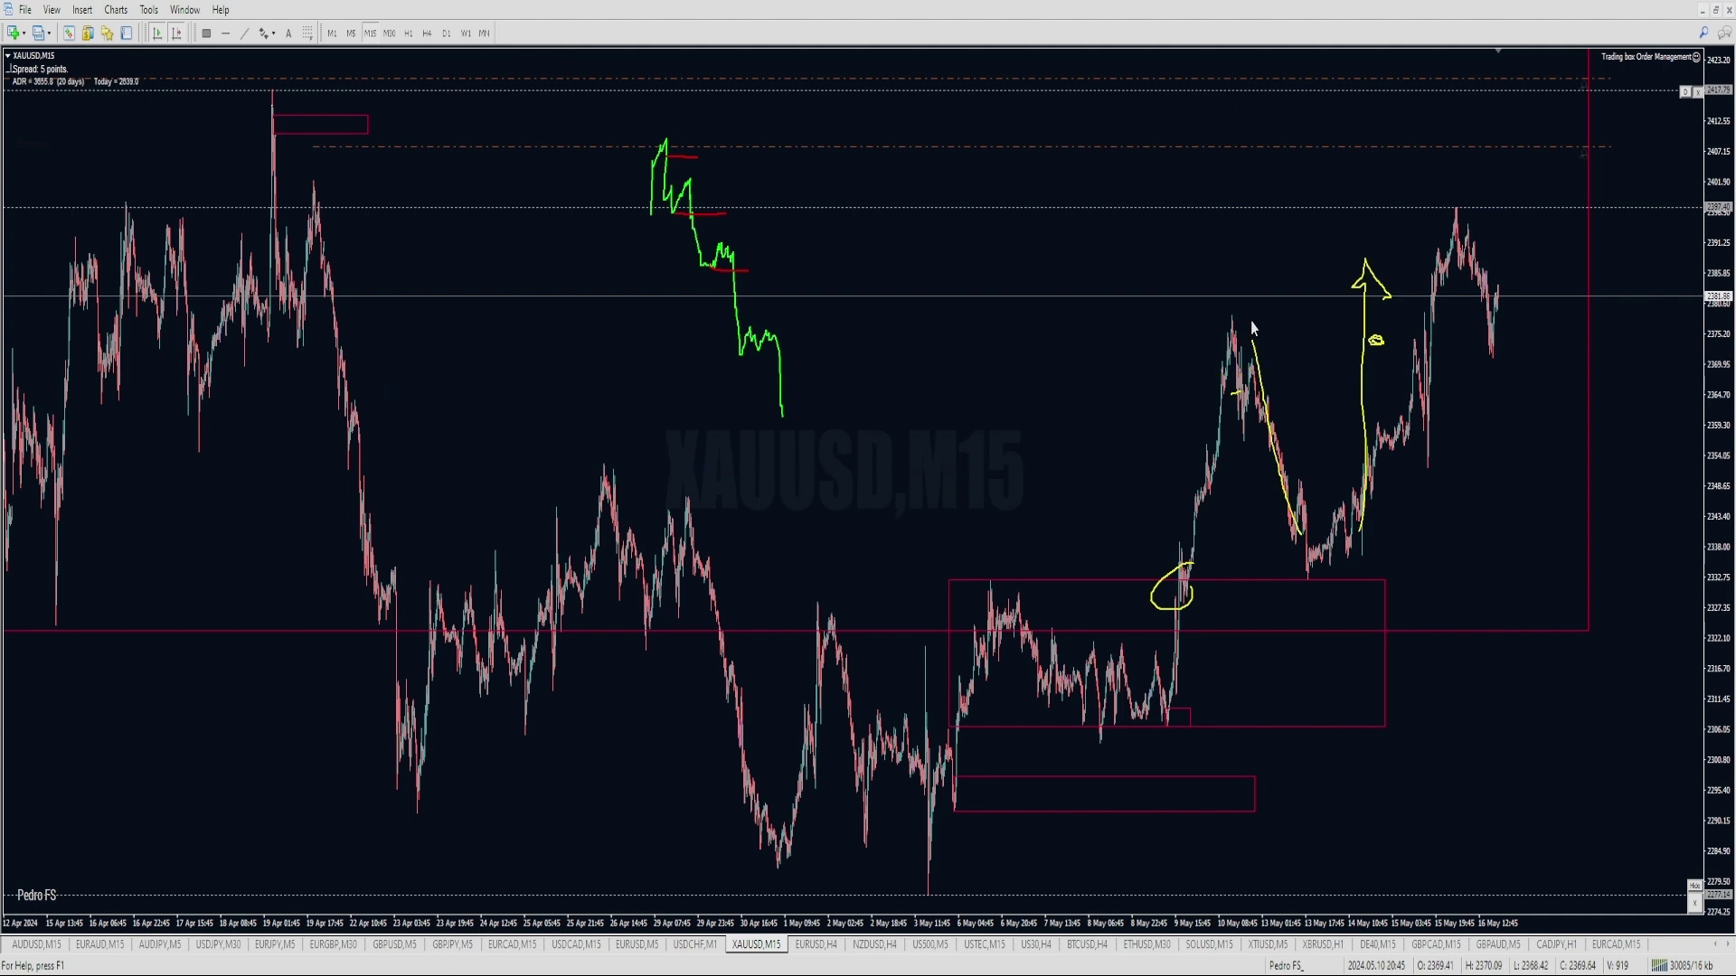
Undo the upward arrow, both yellow circles and the line along the drop.
key("ctrl+z")
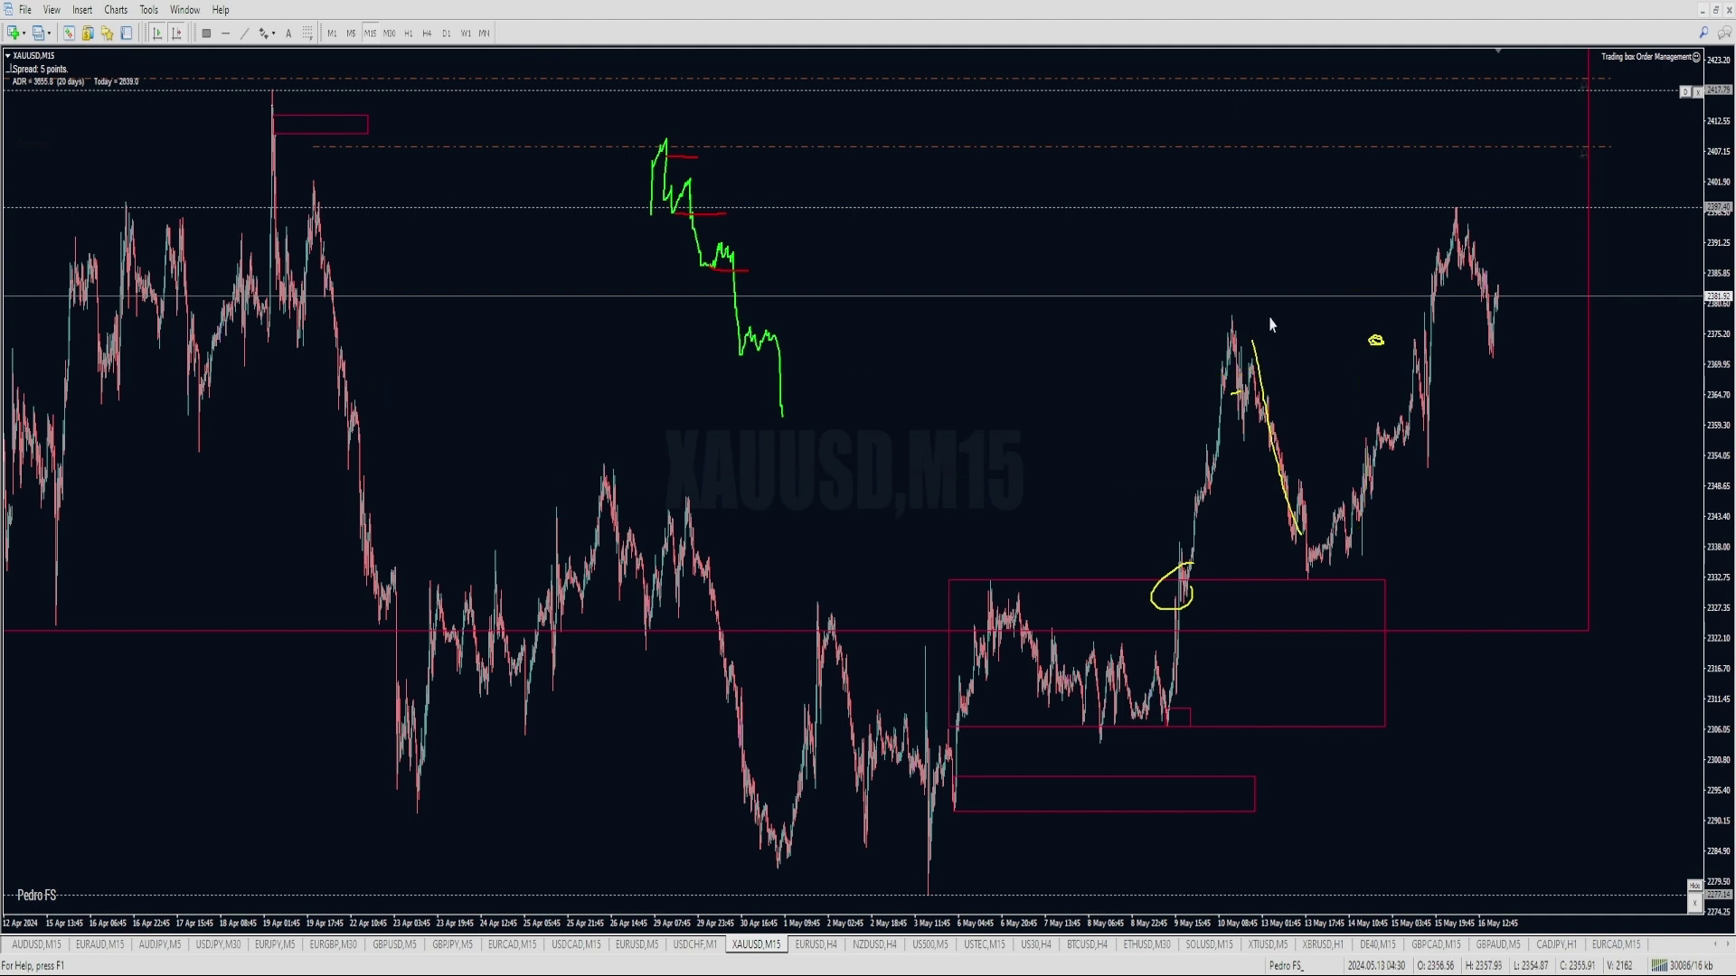
key("ctrl+z")
key("ctrl+z")
key("ctrl+z")
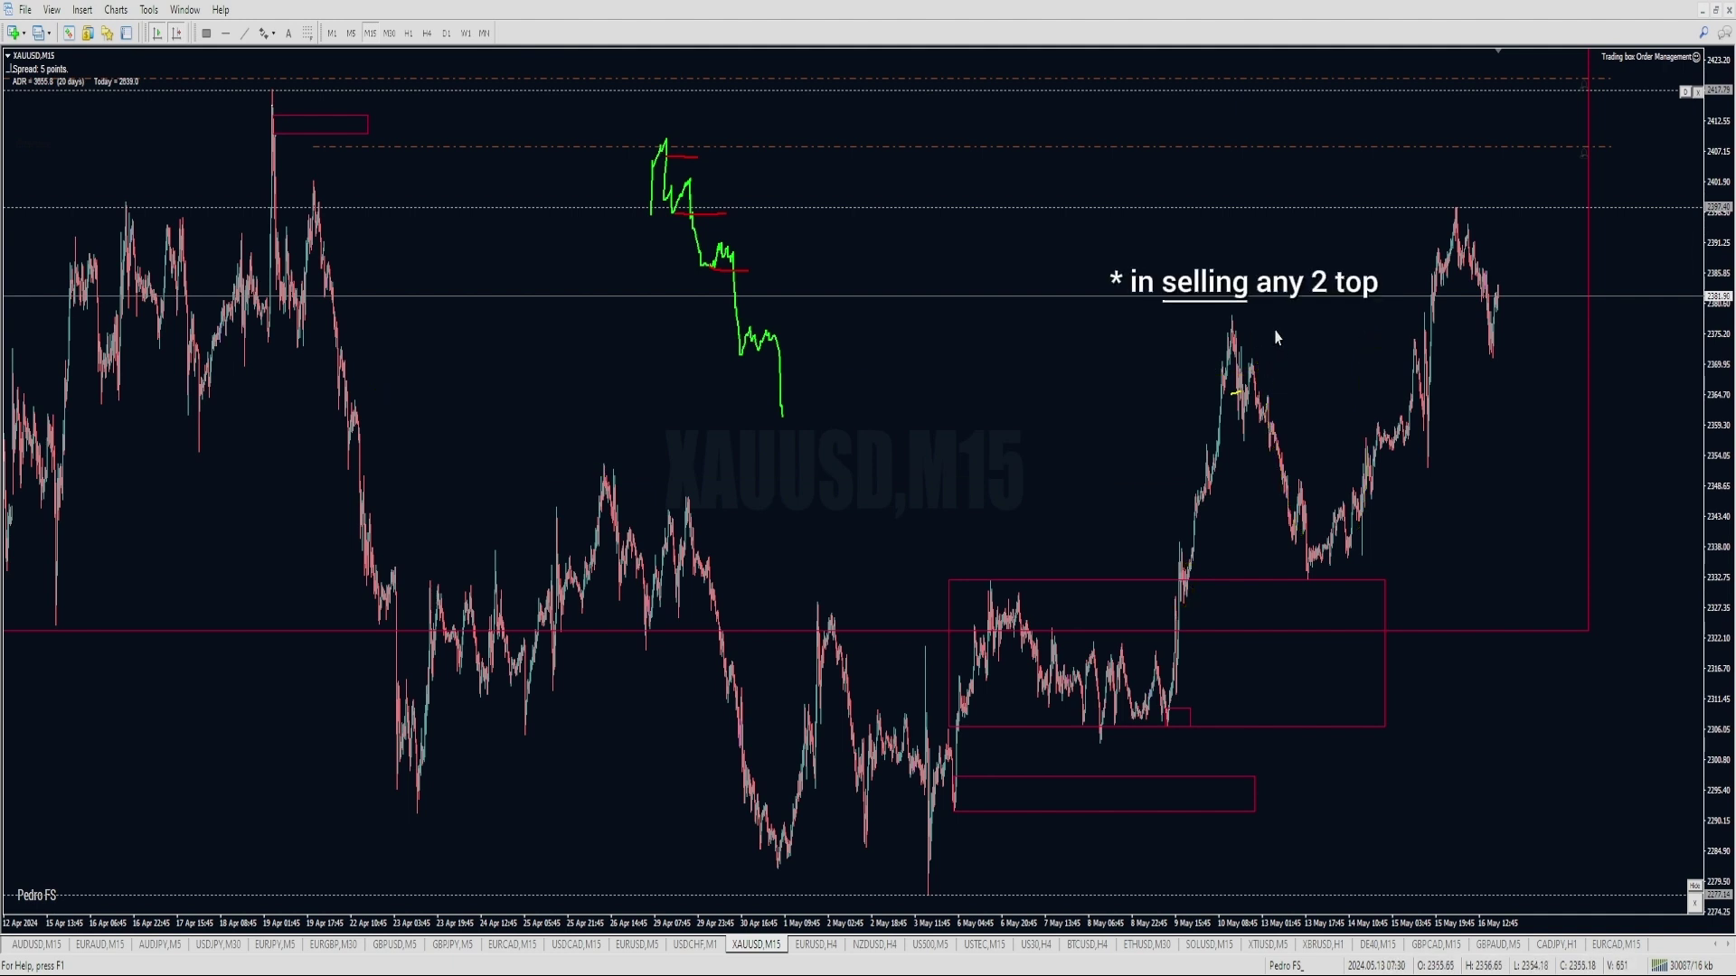
Connect the 10 May high to the 15 May top with a yellow line, mark that top and its drop, and undo the marks.
left_click_drag(1259, 335, 1417, 335)
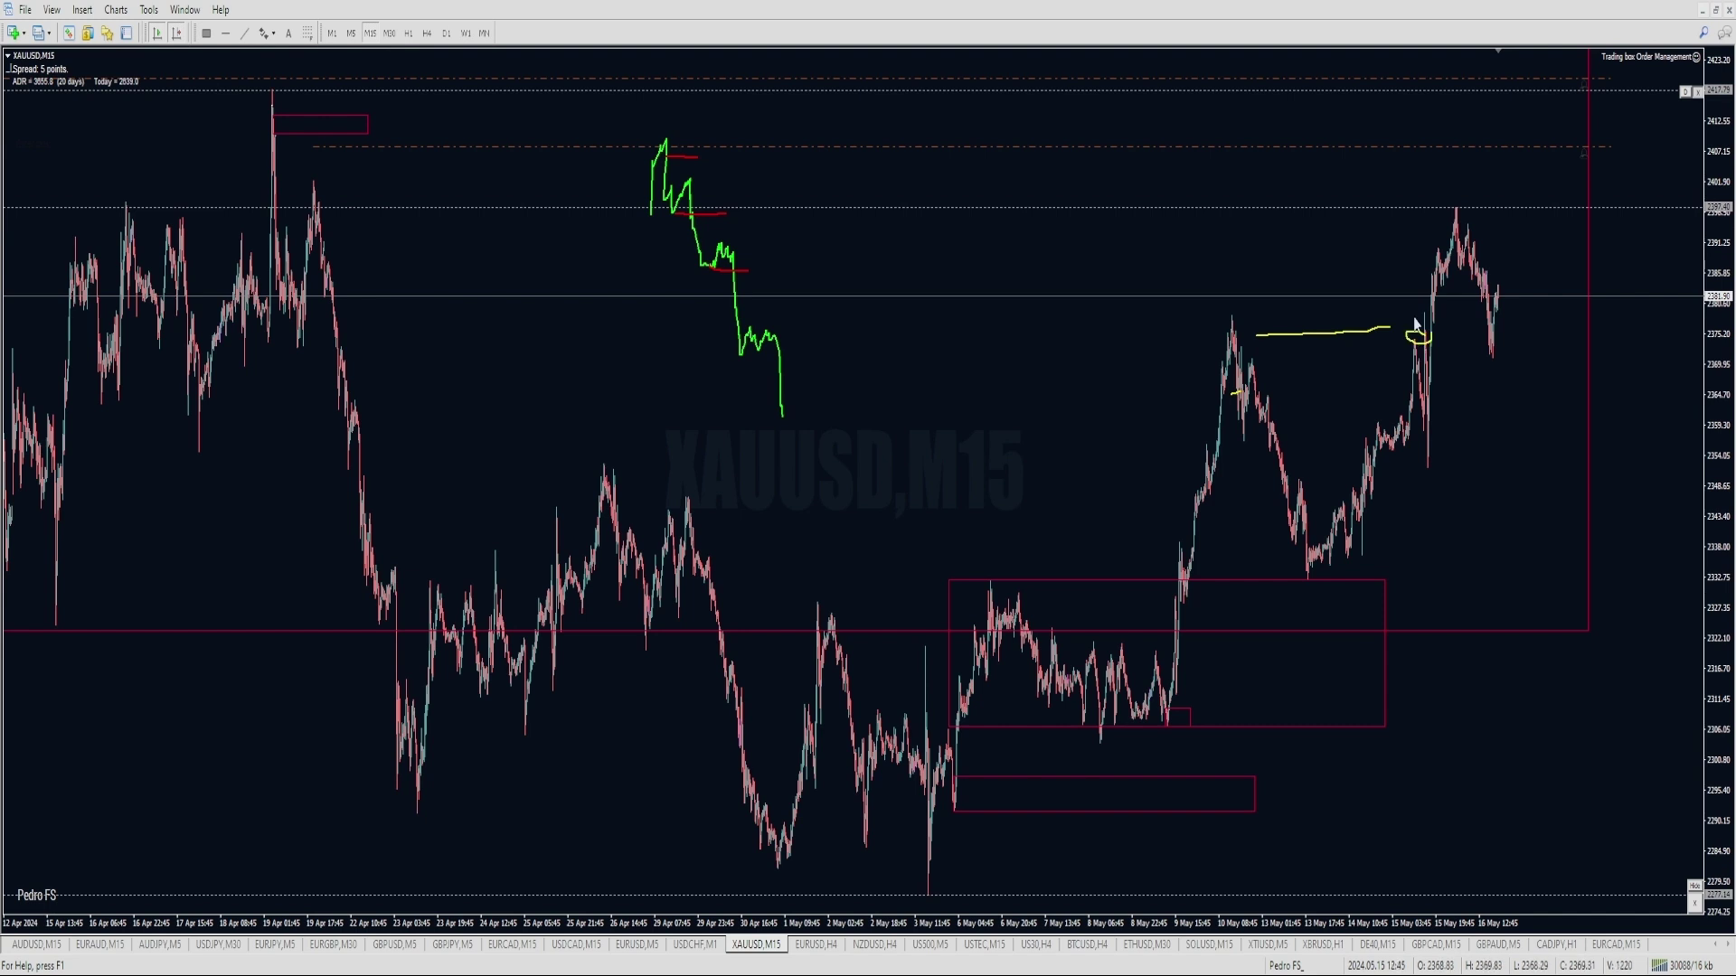
key("ctrl+z")
key("ctrl+z")
left_click_drag(1413, 346, 1426, 432)
key("ctrl+z")
Sketch a yellow level line from the 10 May high across the space after it and mark the rise below the high.
key("plus")
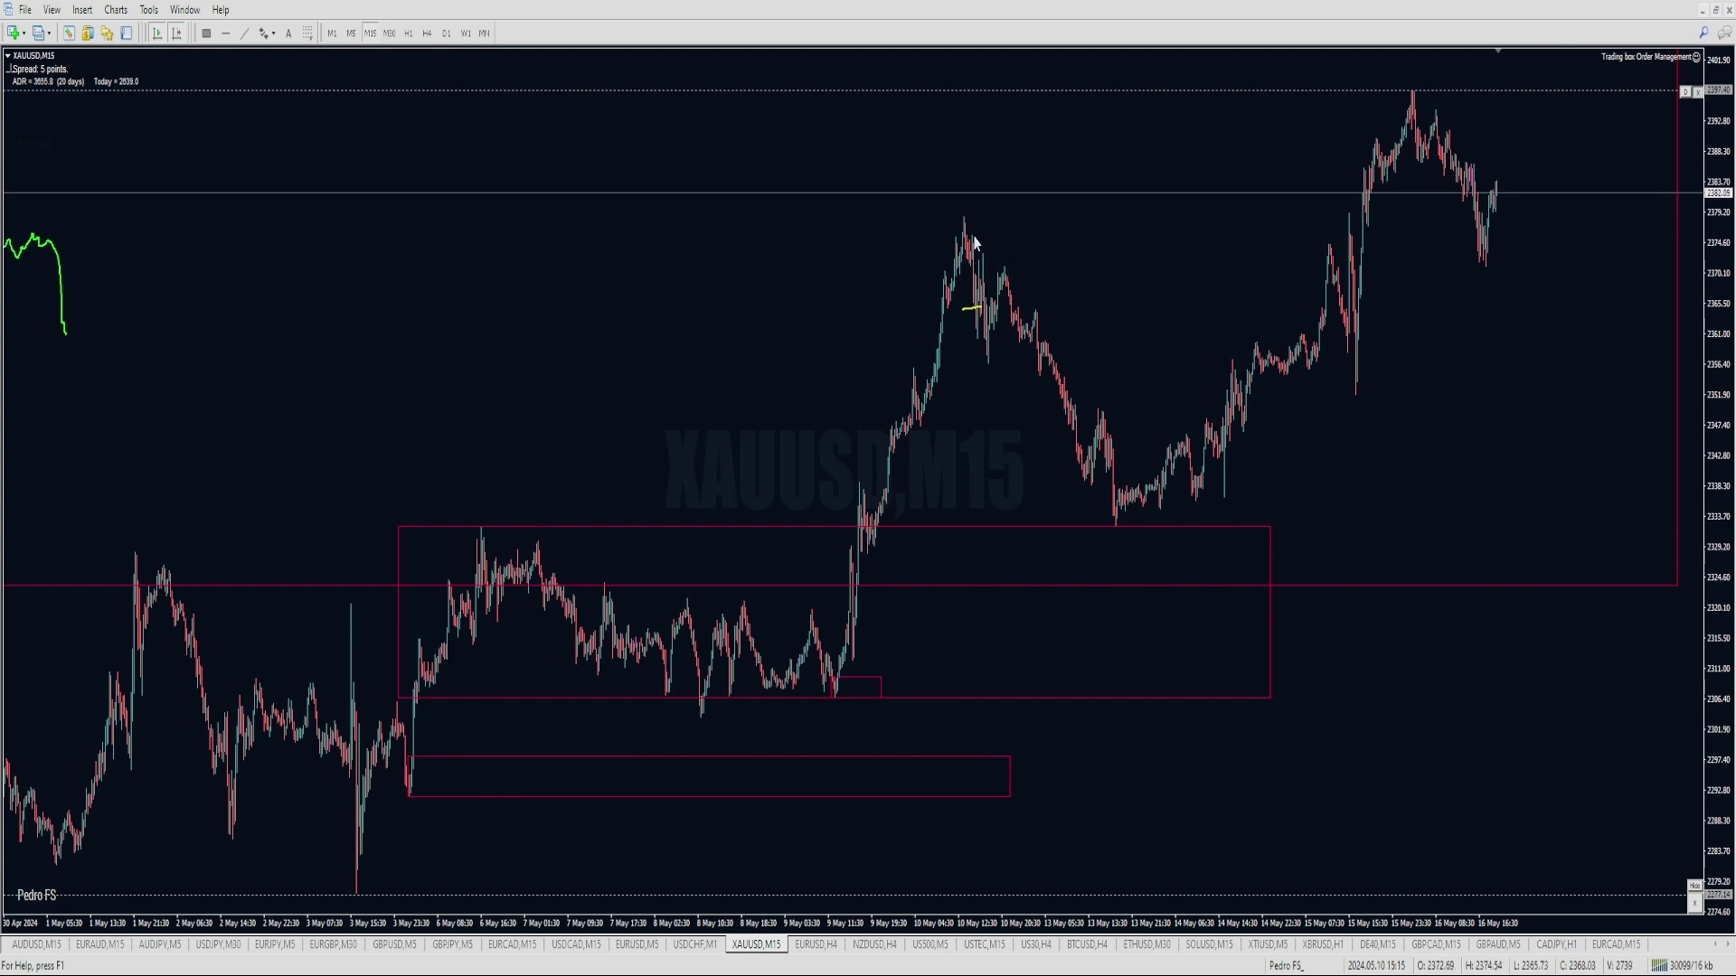
left_click_drag(966, 221, 1293, 214)
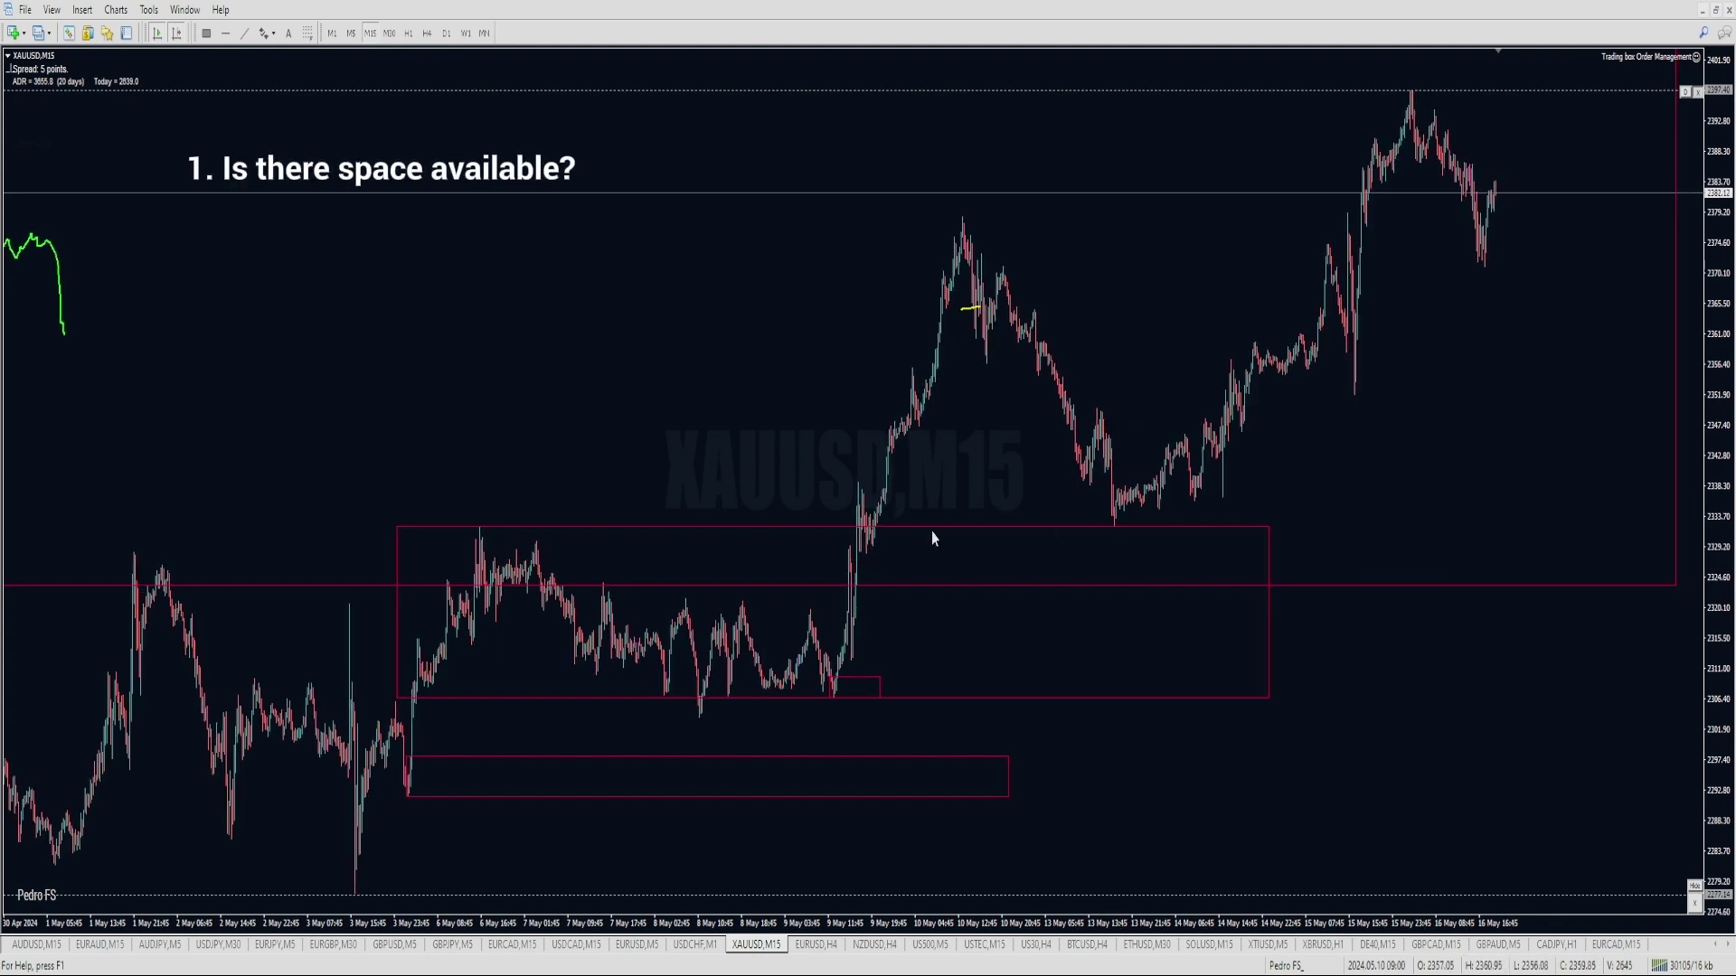
left_click_drag(954, 408, 967, 443)
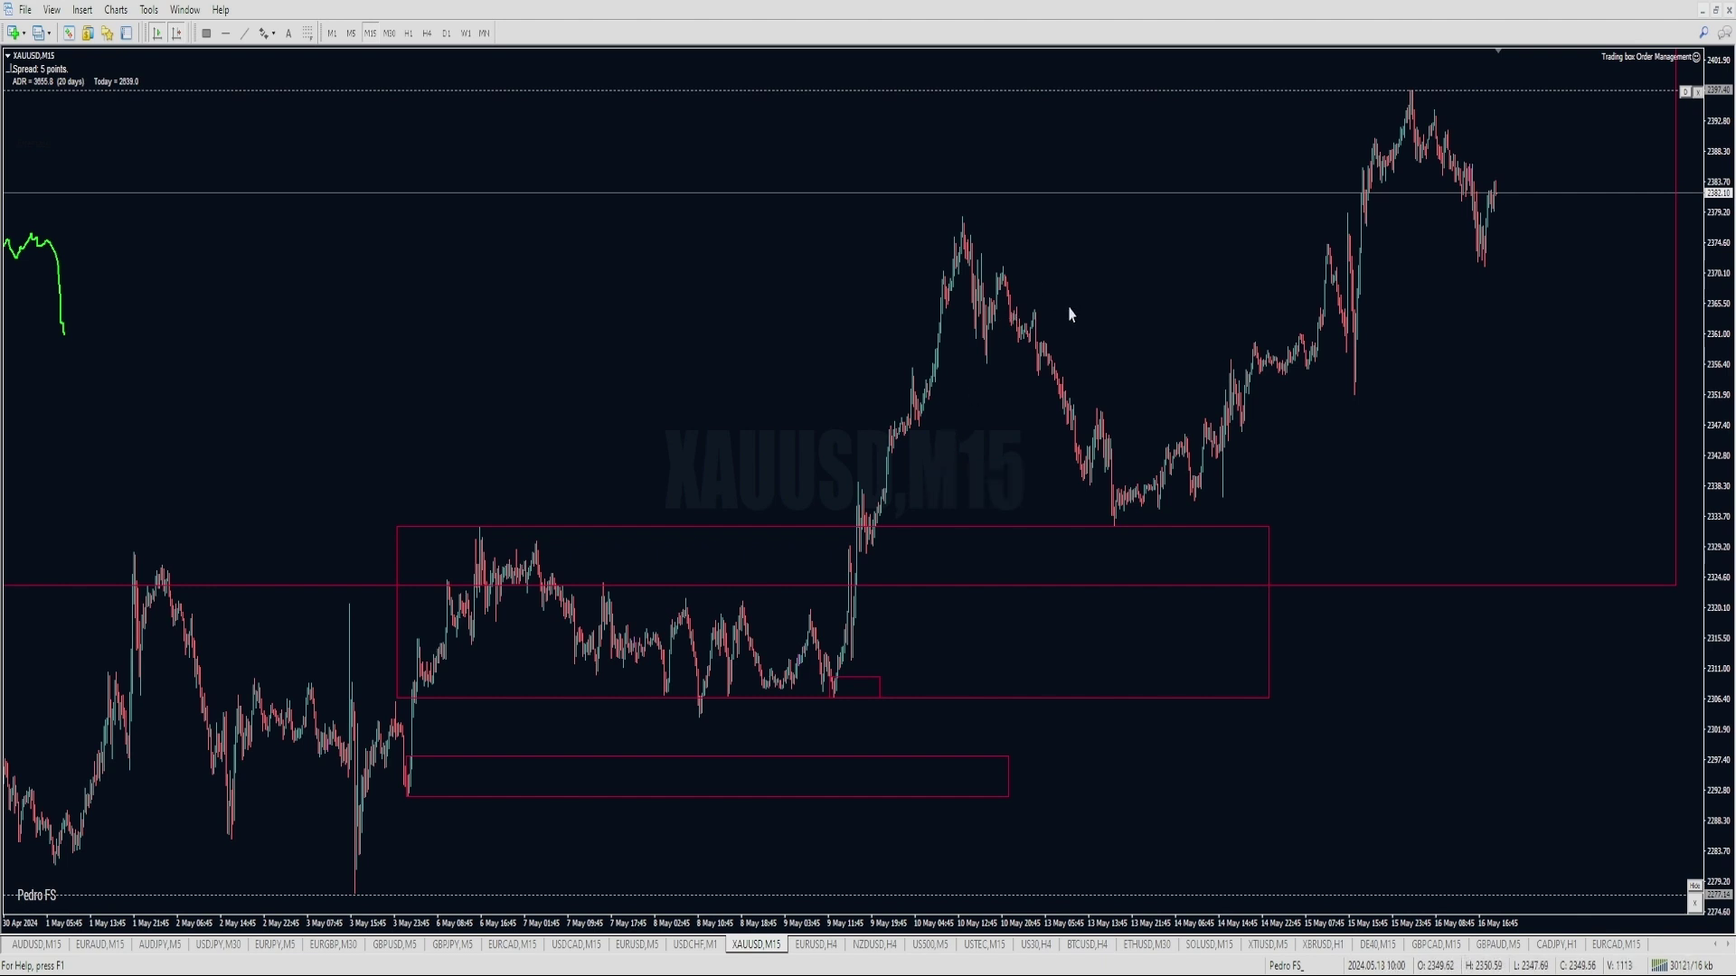
Circle the 10 May top formation in yellow, write a small mark above it, and clear both.
mouse_move(985, 214)
left_mouse_down()
mouse_move(921, 223)
mouse_move(1000, 341)
mouse_move(1019, 276)
mouse_move(983, 223)
left_mouse_up()
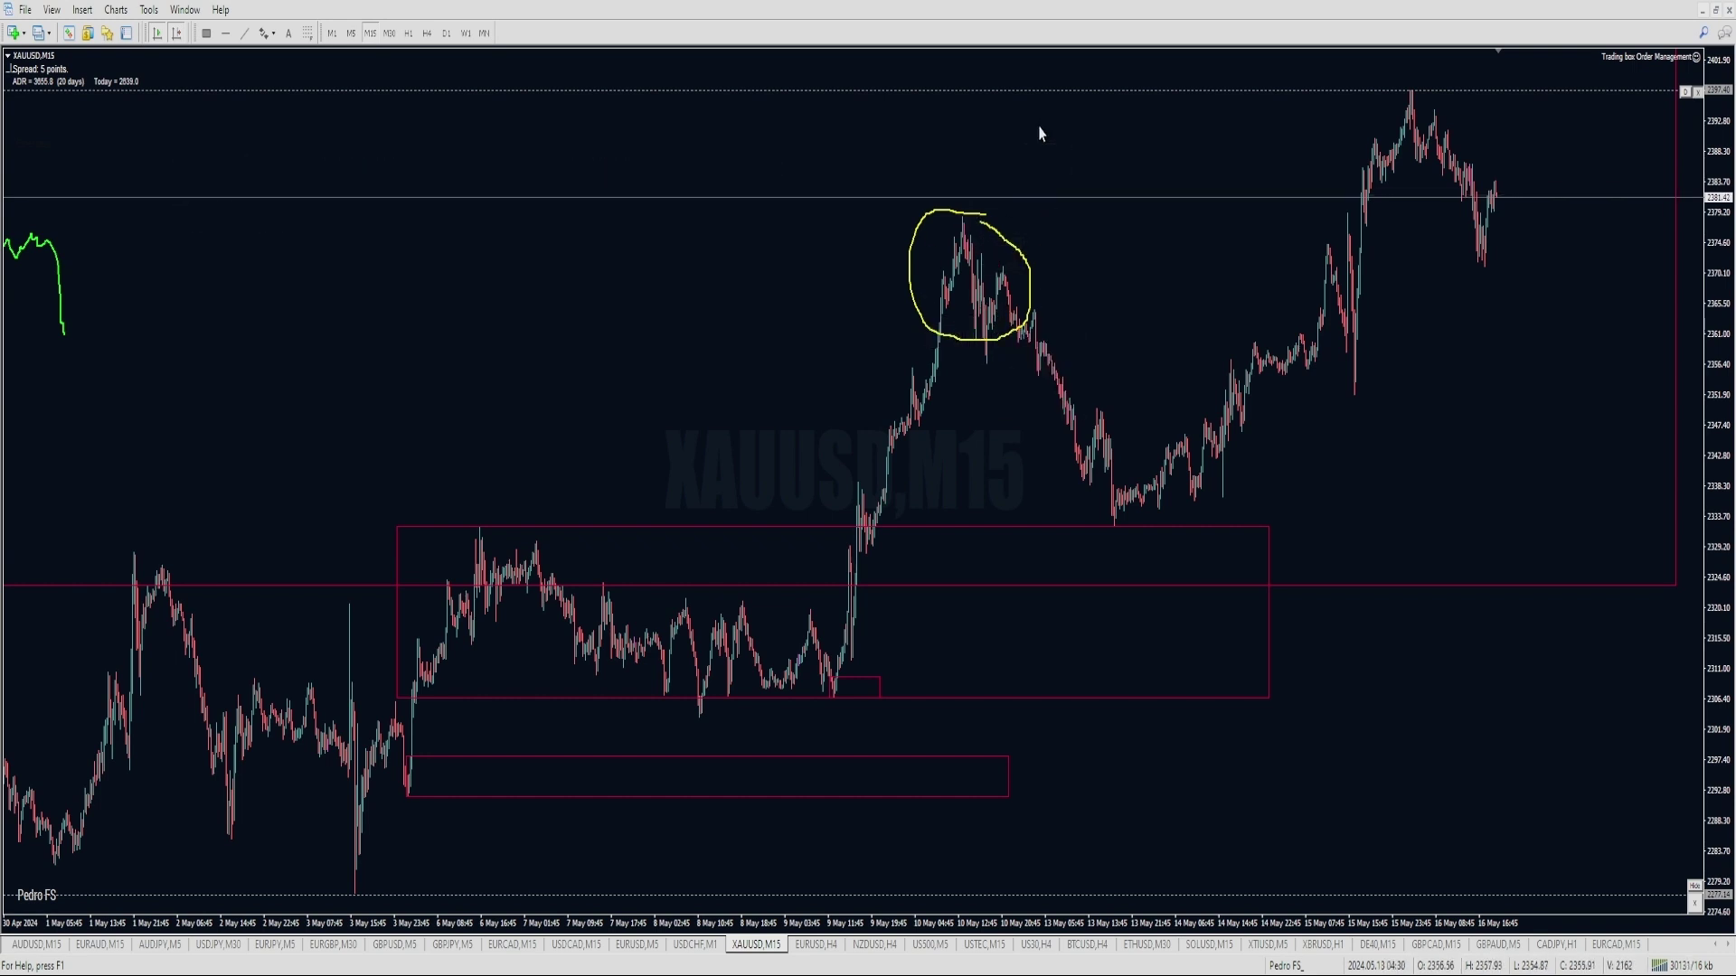
left_click_drag(1040, 125, 1047, 173)
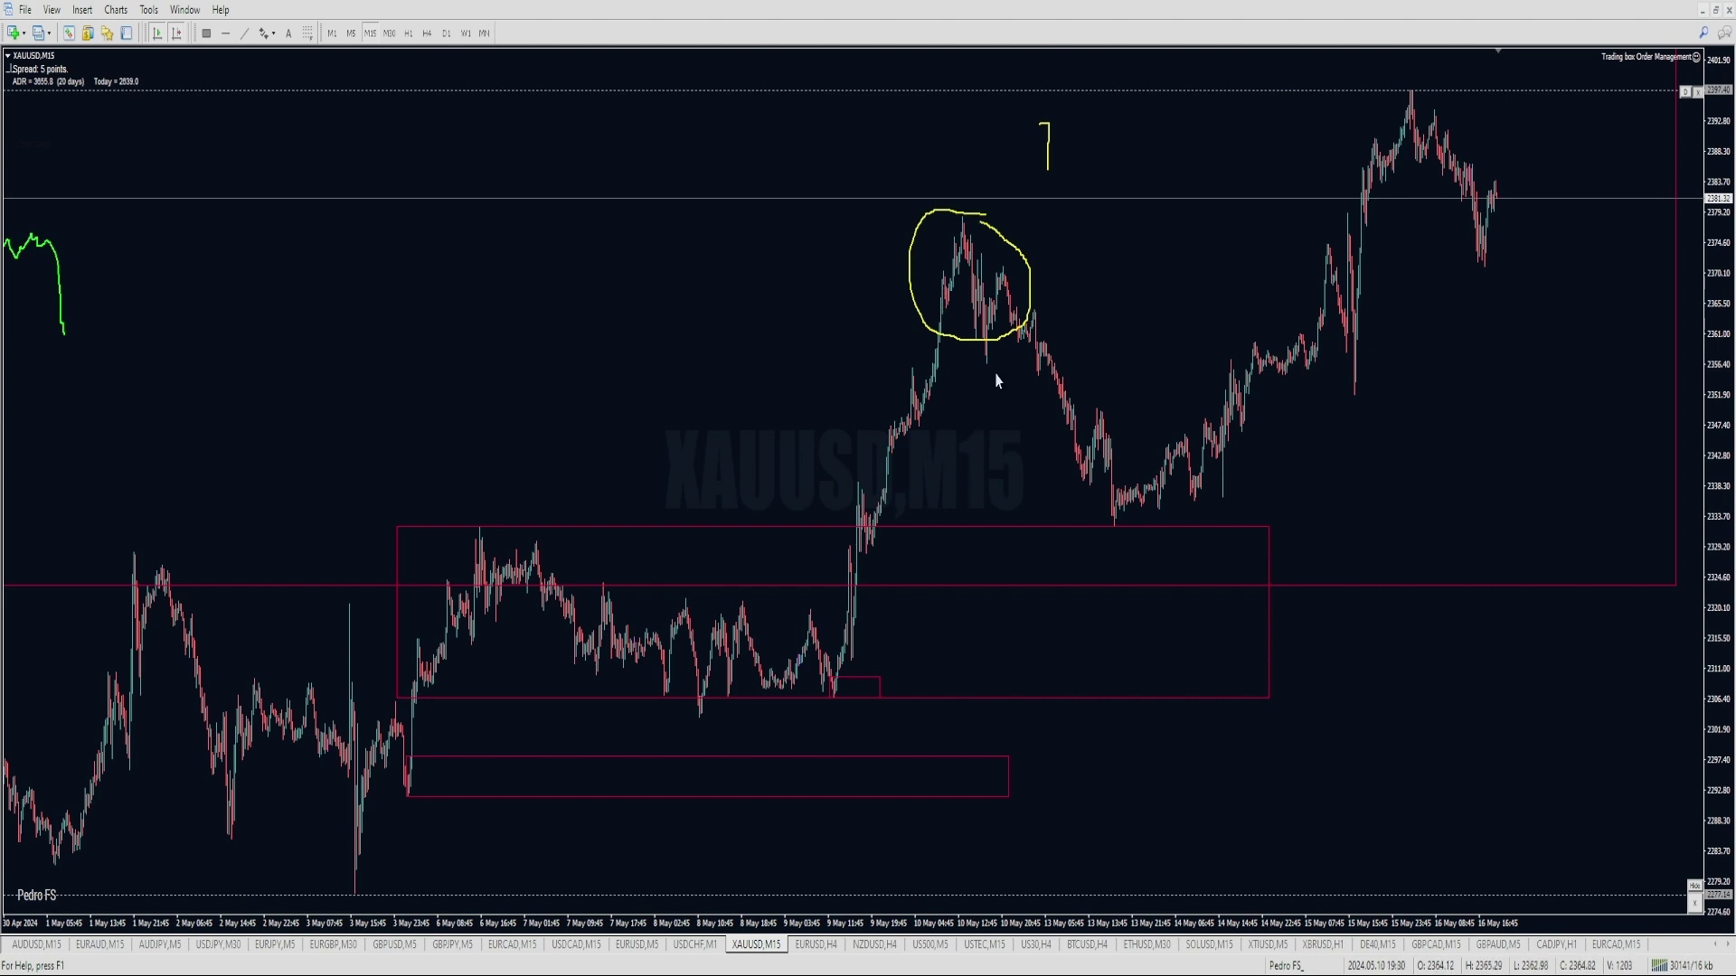
key("BackSpace")
key("ctrl+z")
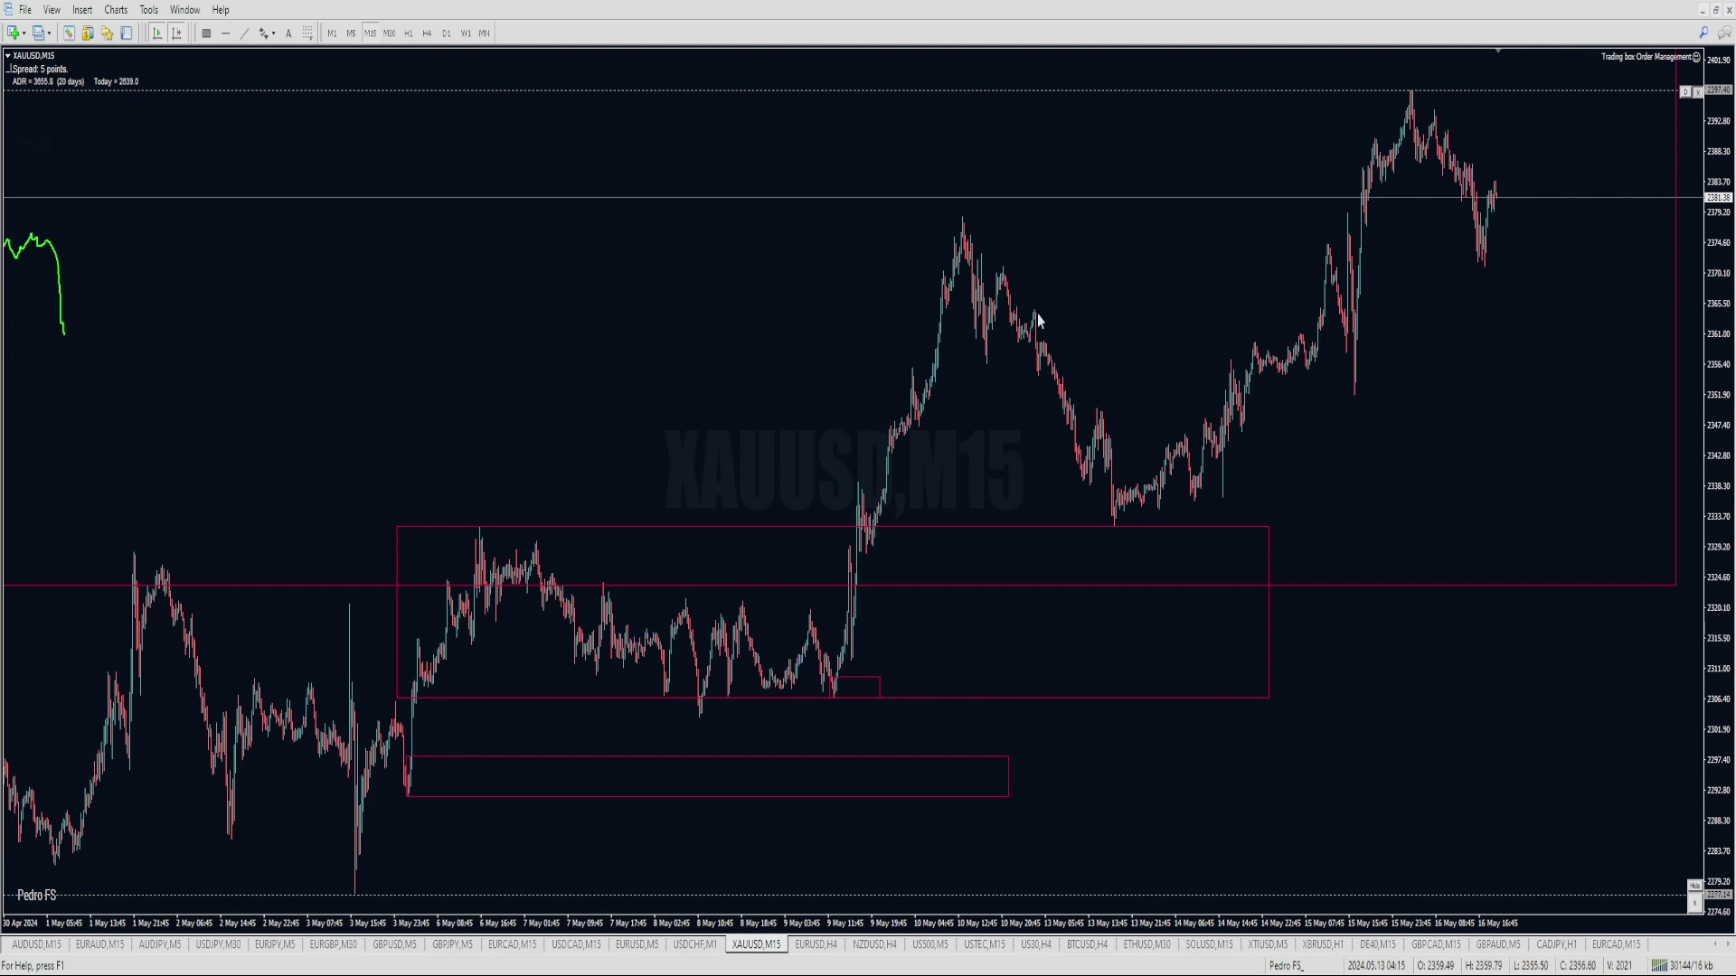
Circle the pullback after the 10 May high and draw a rising arrow through a level line extended from that high.
left_click_drag(990, 248, 986, 273)
mouse_move(1138, 309)
left_mouse_down()
mouse_move(1204, 193)
mouse_move(1212, 206)
left_mouse_up()
left_click_drag(967, 219, 1209, 217)
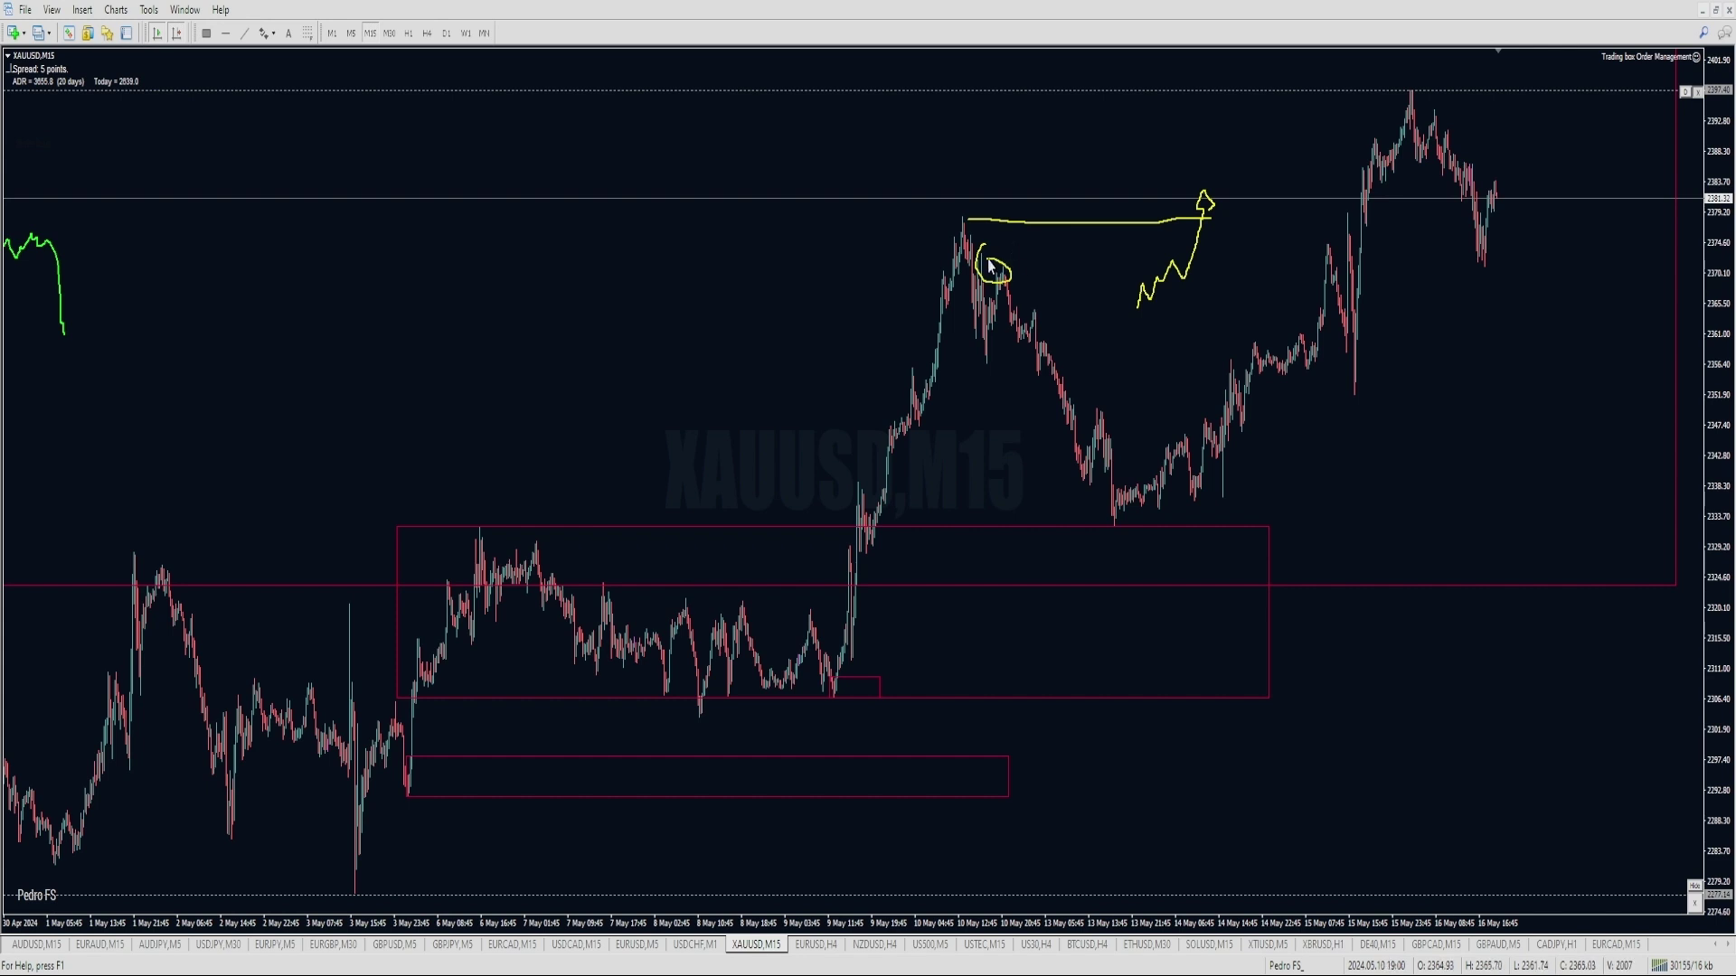
Write a small mark beside the 10 May top, circle the whole formation, and clear all yellow drawings.
left_click_drag(761, 215, 768, 258)
left_click_drag(995, 232, 956, 234)
left_click_drag(1024, 291, 972, 221)
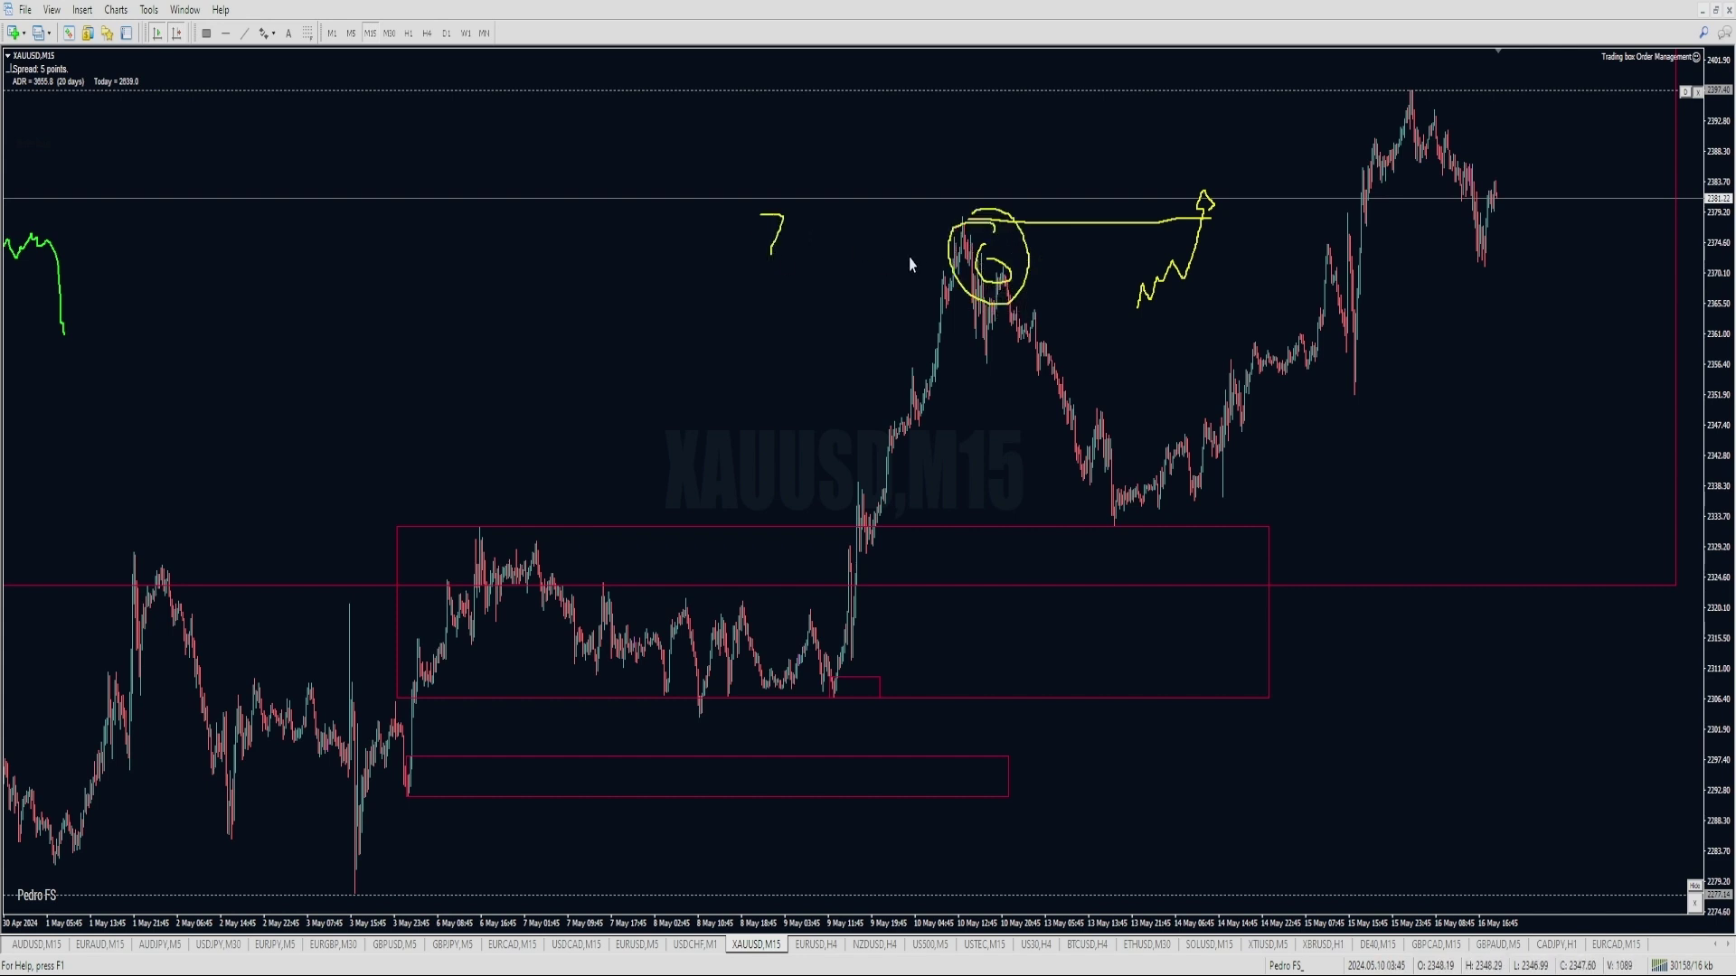
key("BackSpace")
key("BackSpace")
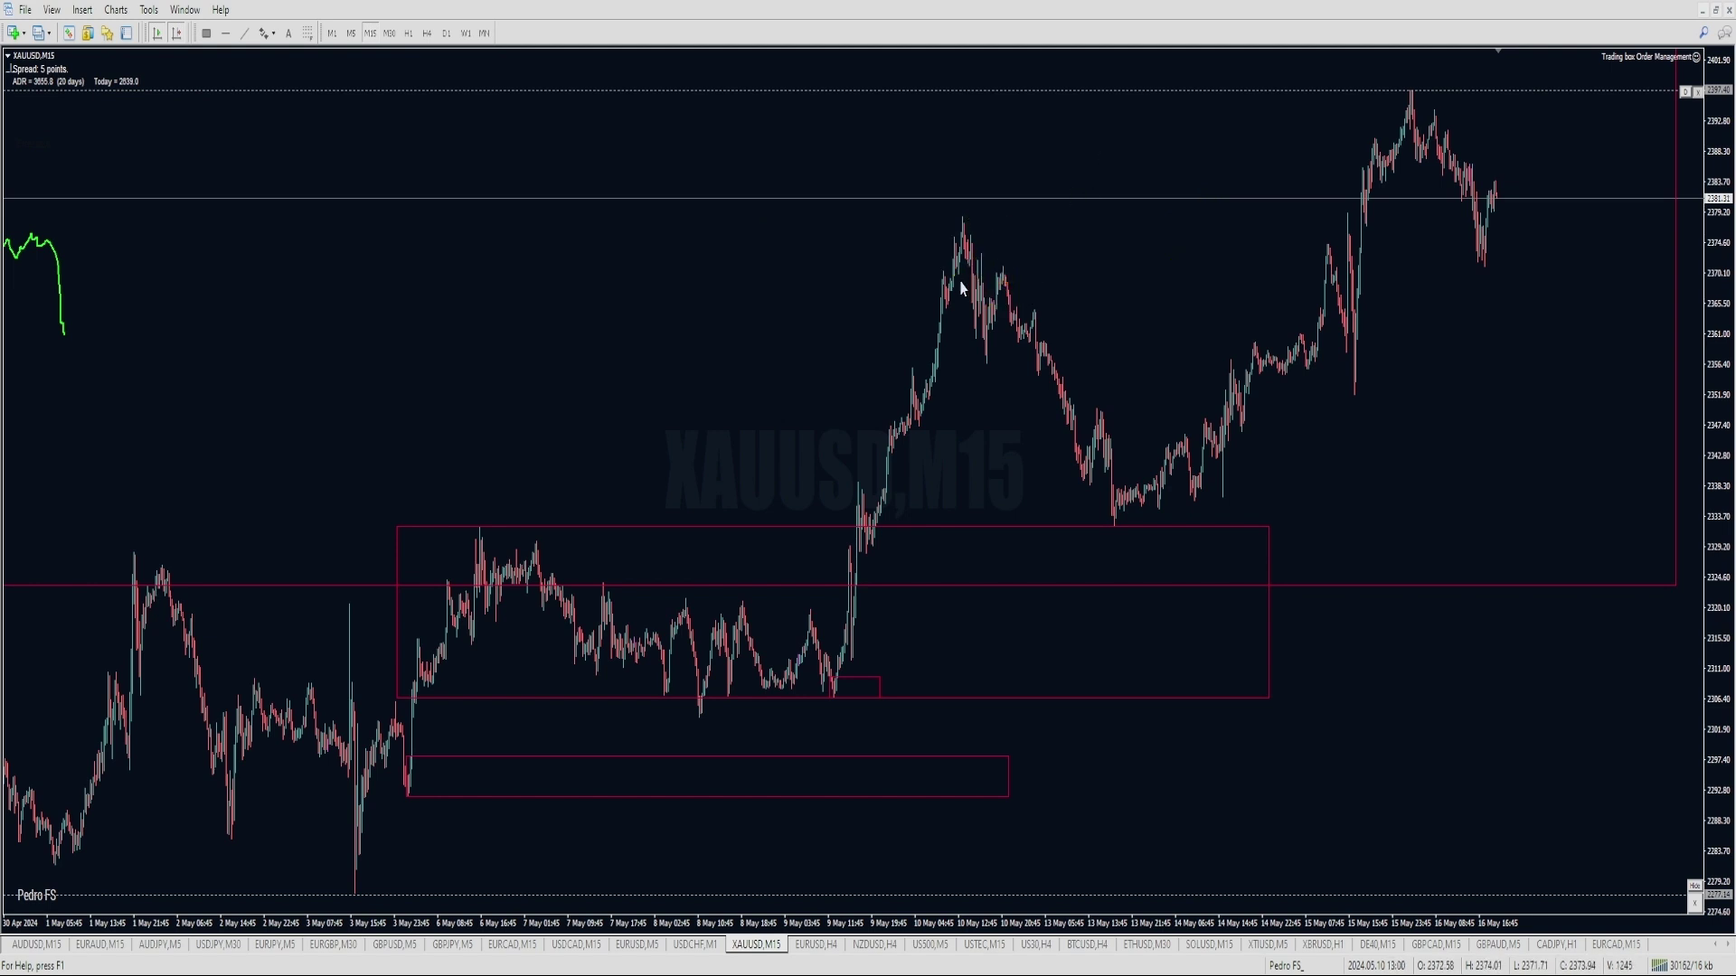
Draw two short parallel yellow level lines across the candles just below the 10 May high.
left_click_drag(954, 262, 1011, 251)
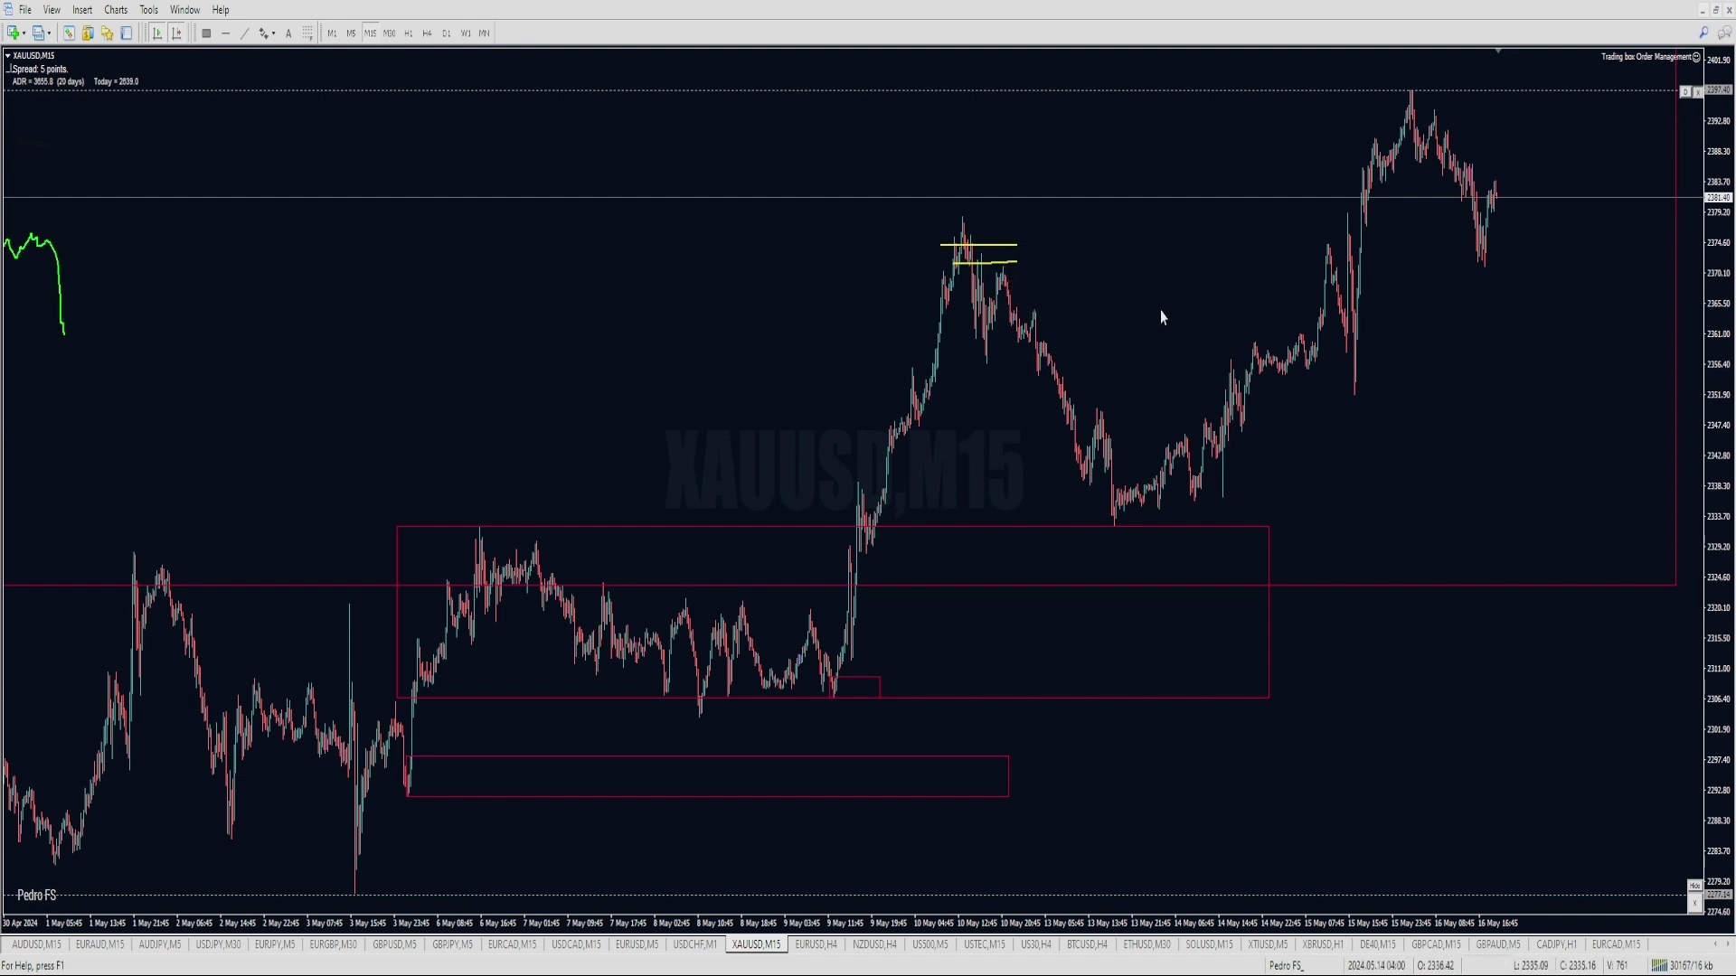
Circle the 10 May top, mark a drop to level lines drawn across the 9 May breakout, and clear the lines.
left_click(1254, 255)
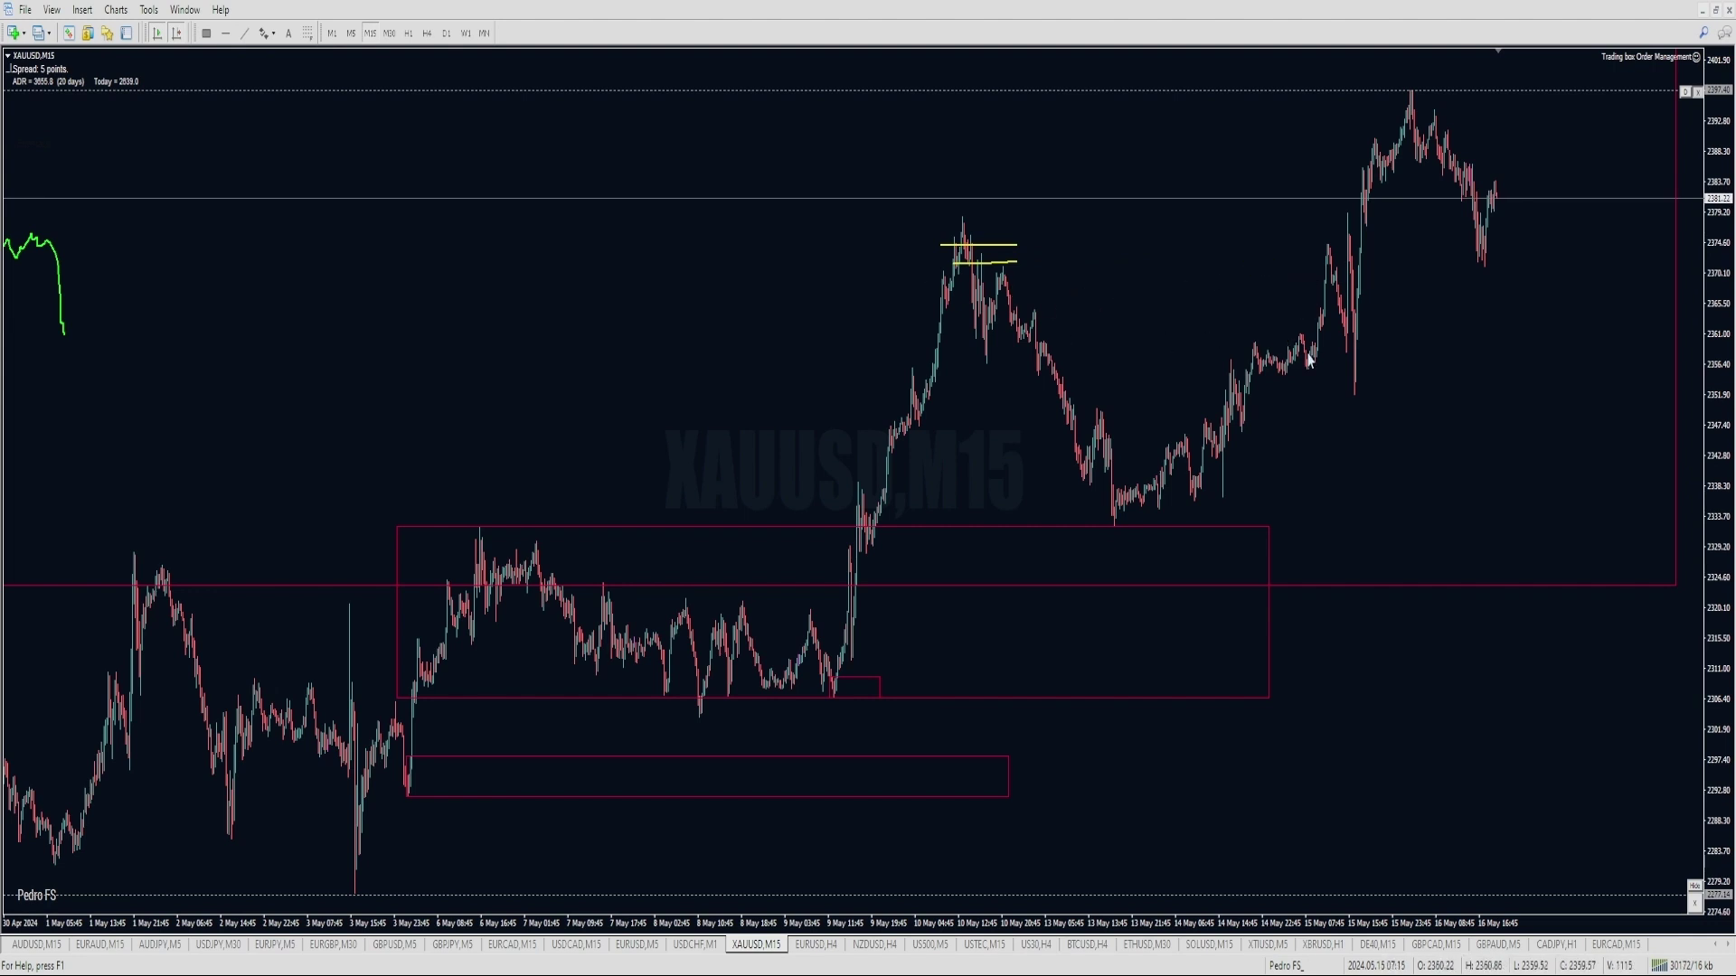
mouse_move(1300, 350)
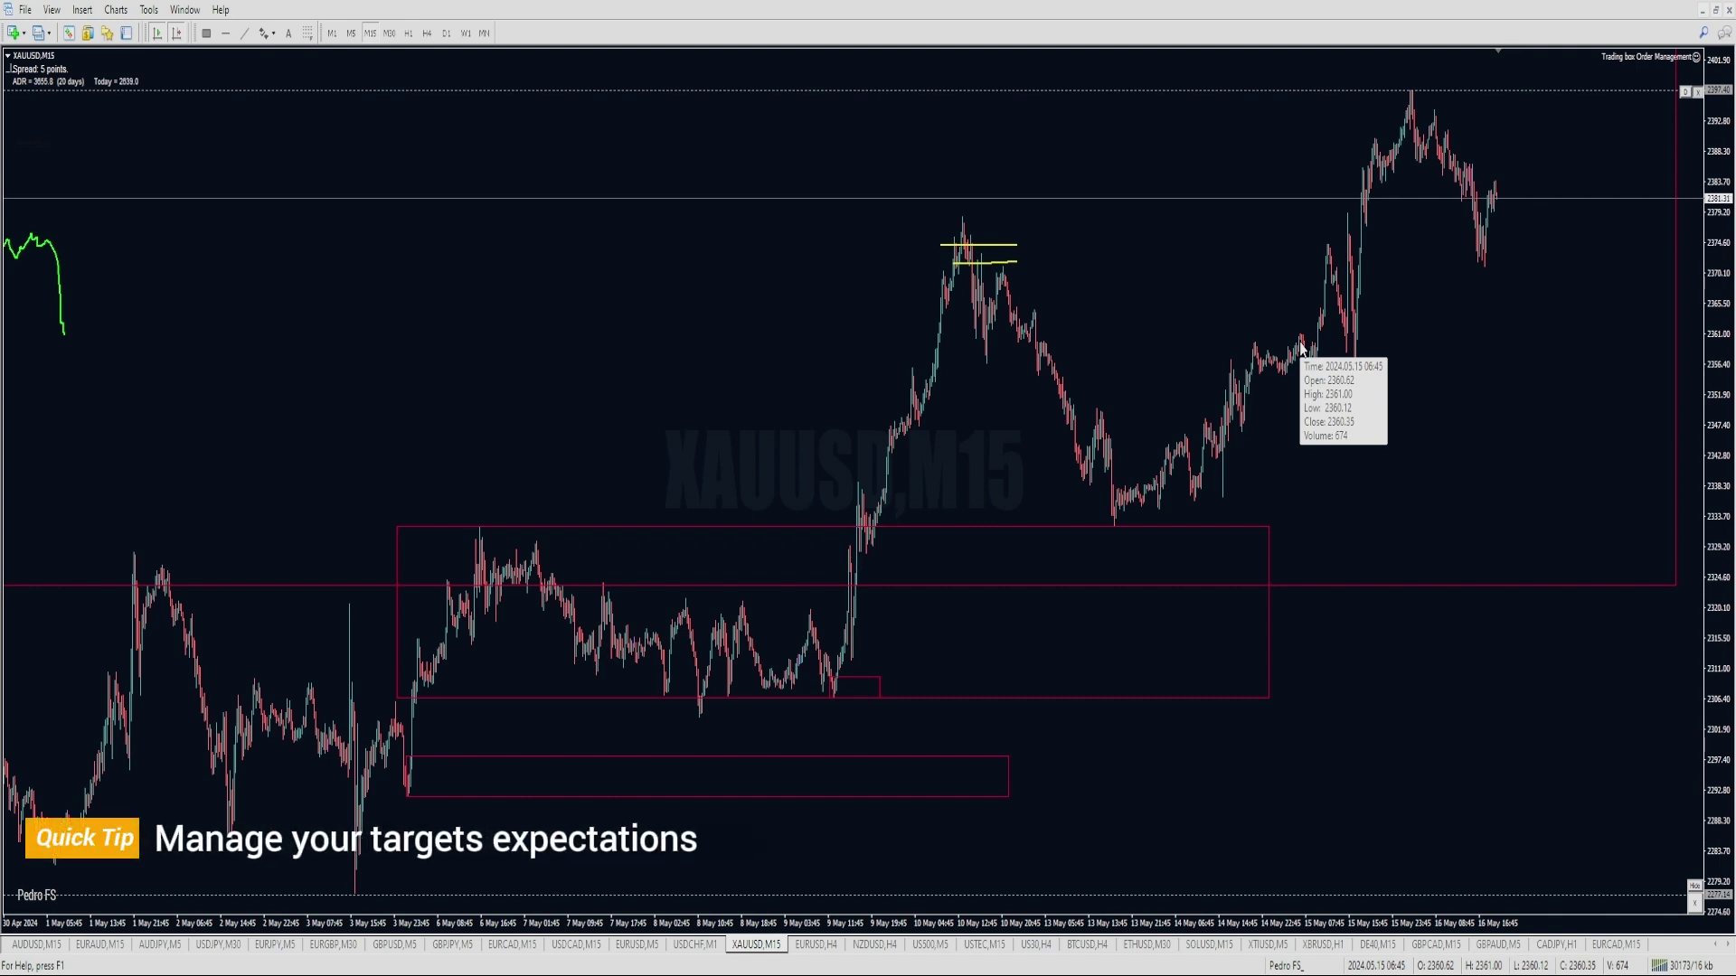
mouse_move(995, 213)
left_mouse_down()
mouse_move(950, 204)
mouse_move(919, 259)
mouse_move(1044, 233)
mouse_move(990, 210)
left_mouse_up()
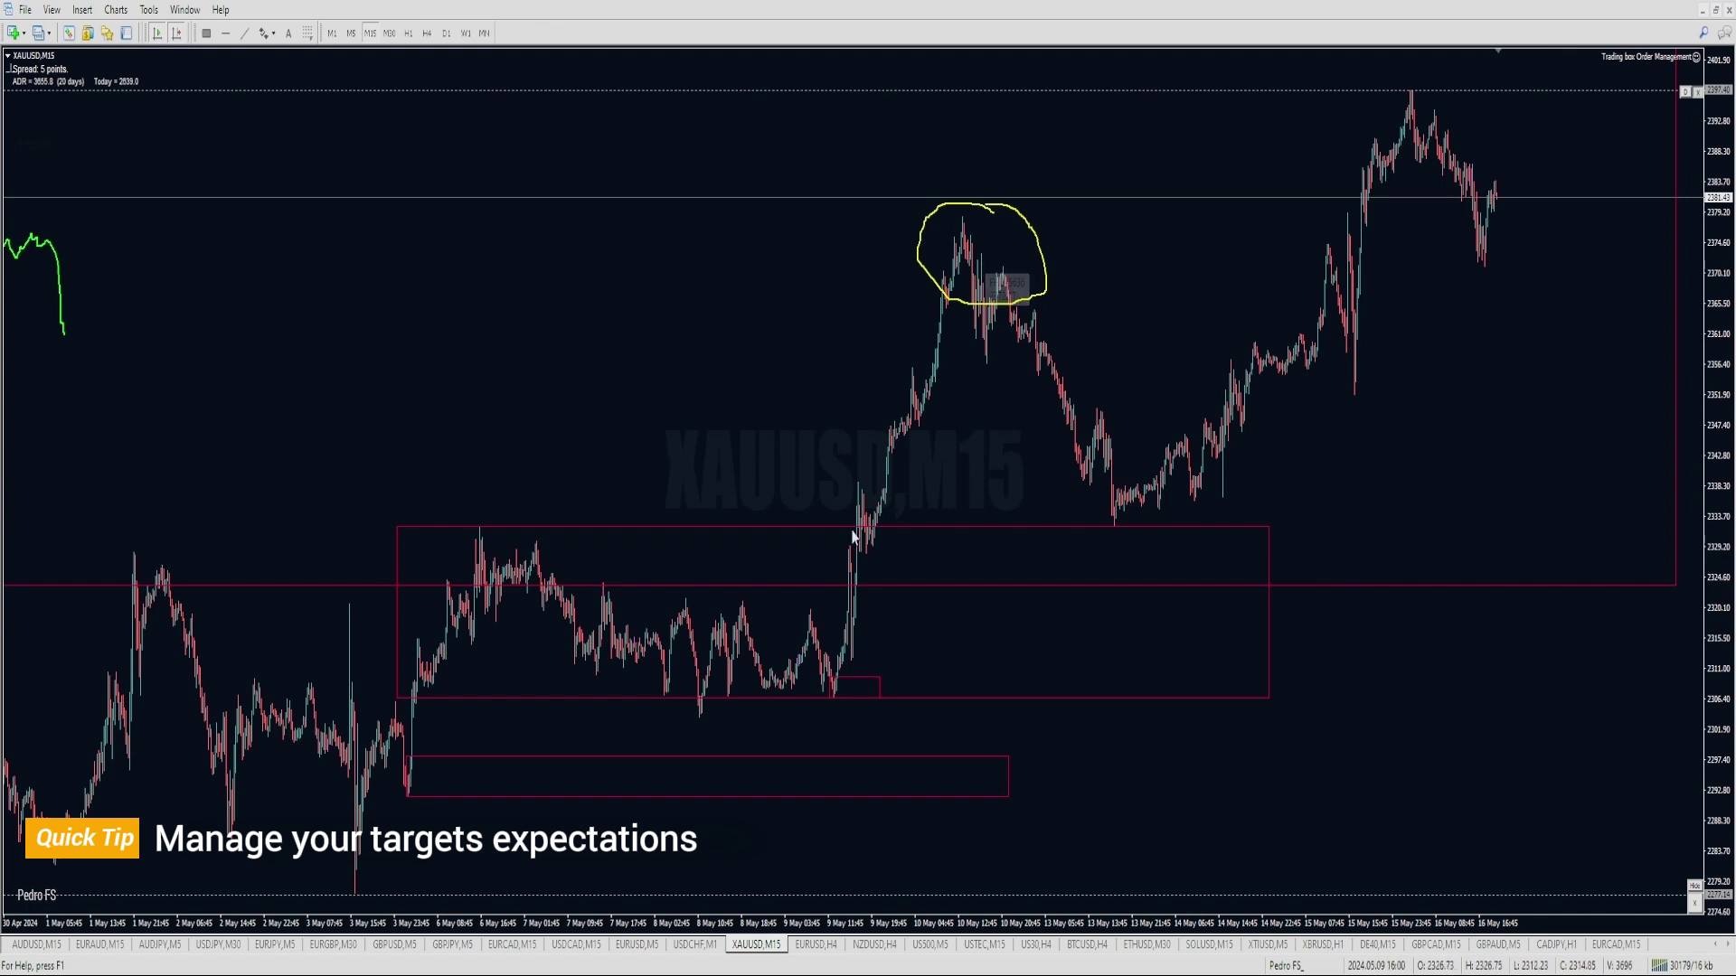
left_click_drag(779, 539, 1336, 513)
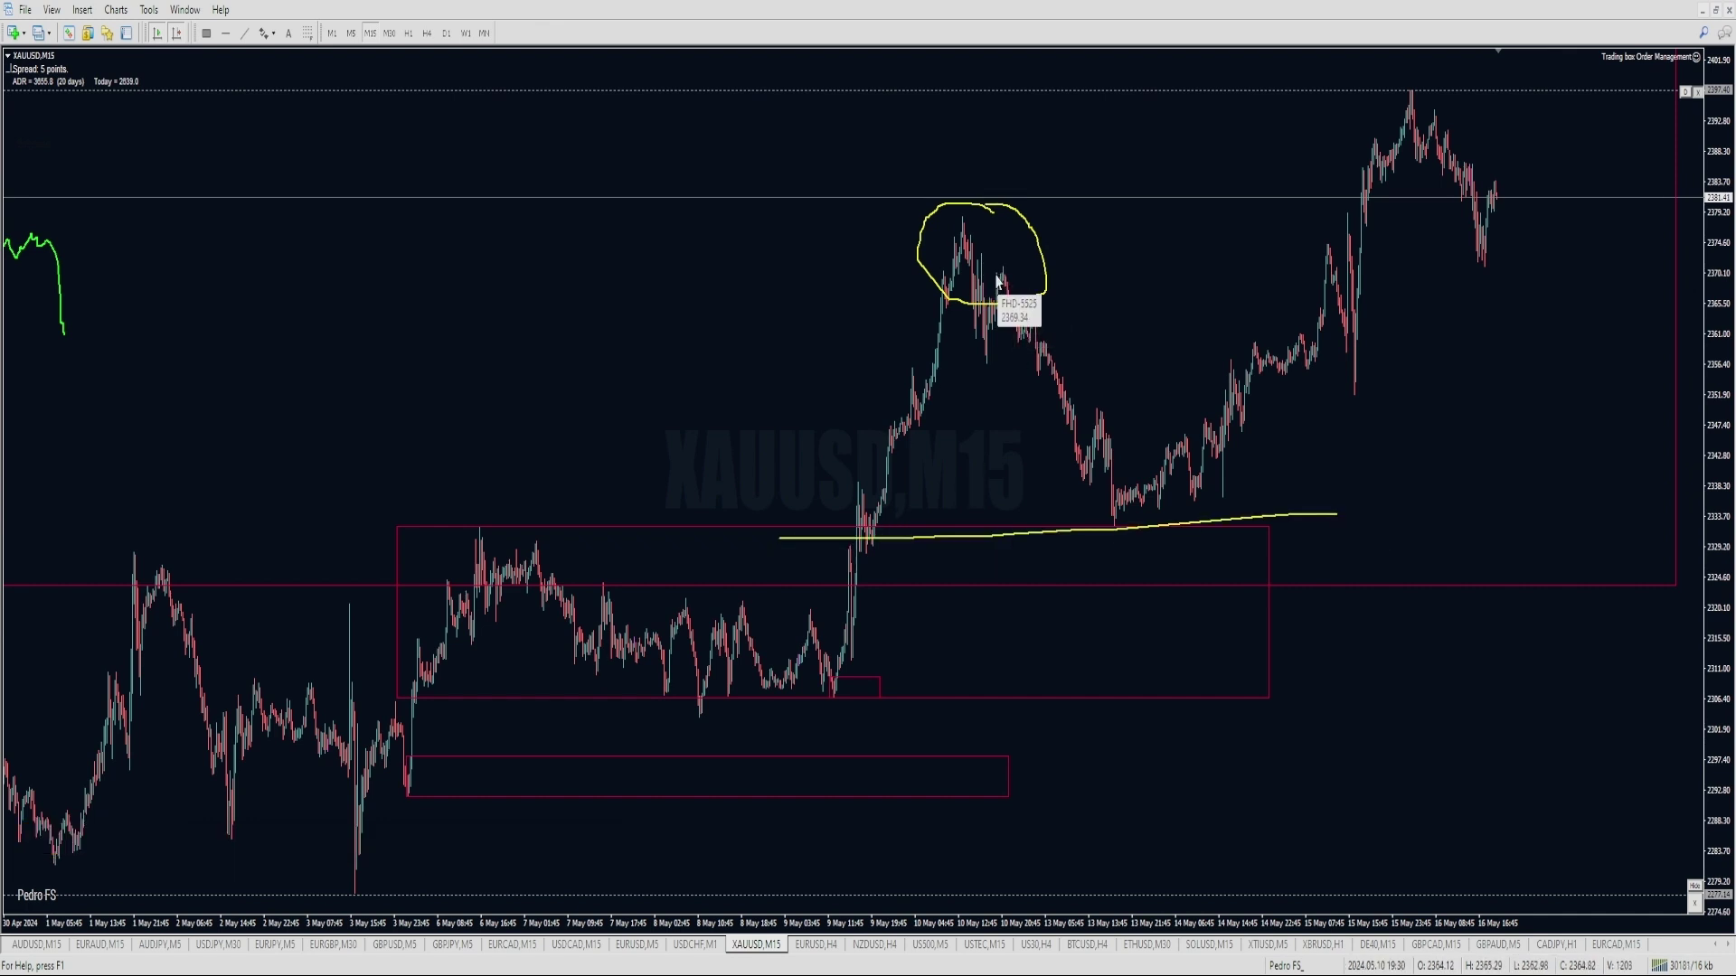
left_click_drag(998, 280, 995, 531)
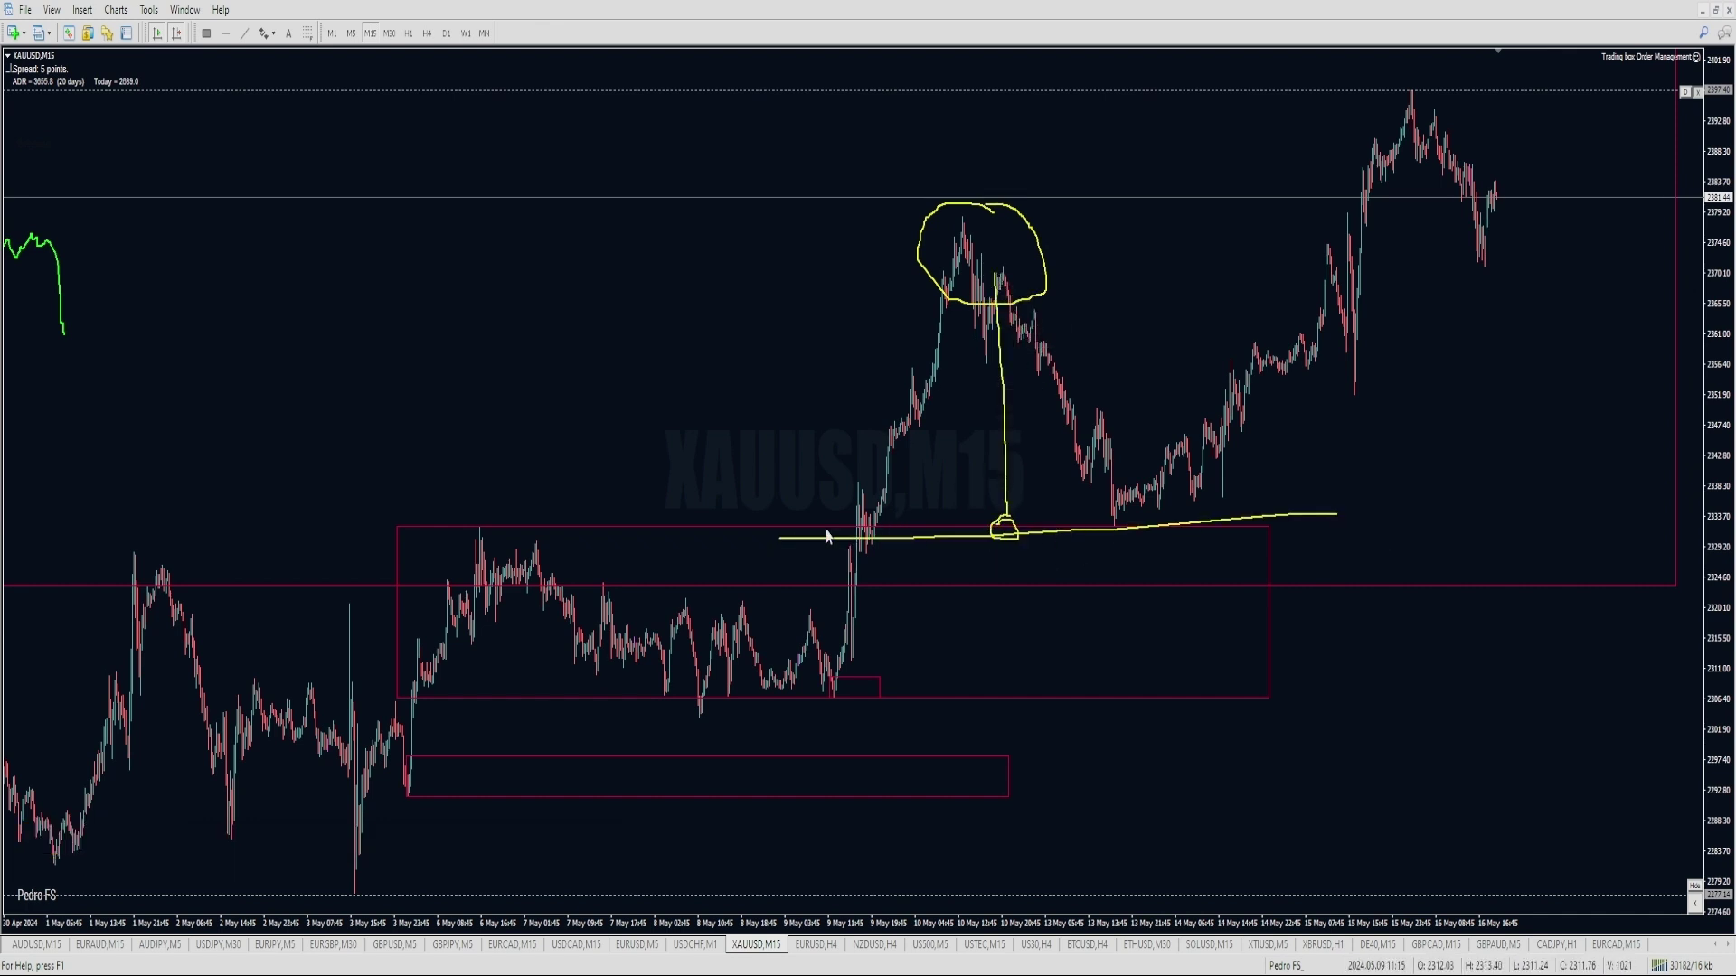
left_click_drag(891, 513, 895, 517)
left_click_drag(532, 539, 1139, 488)
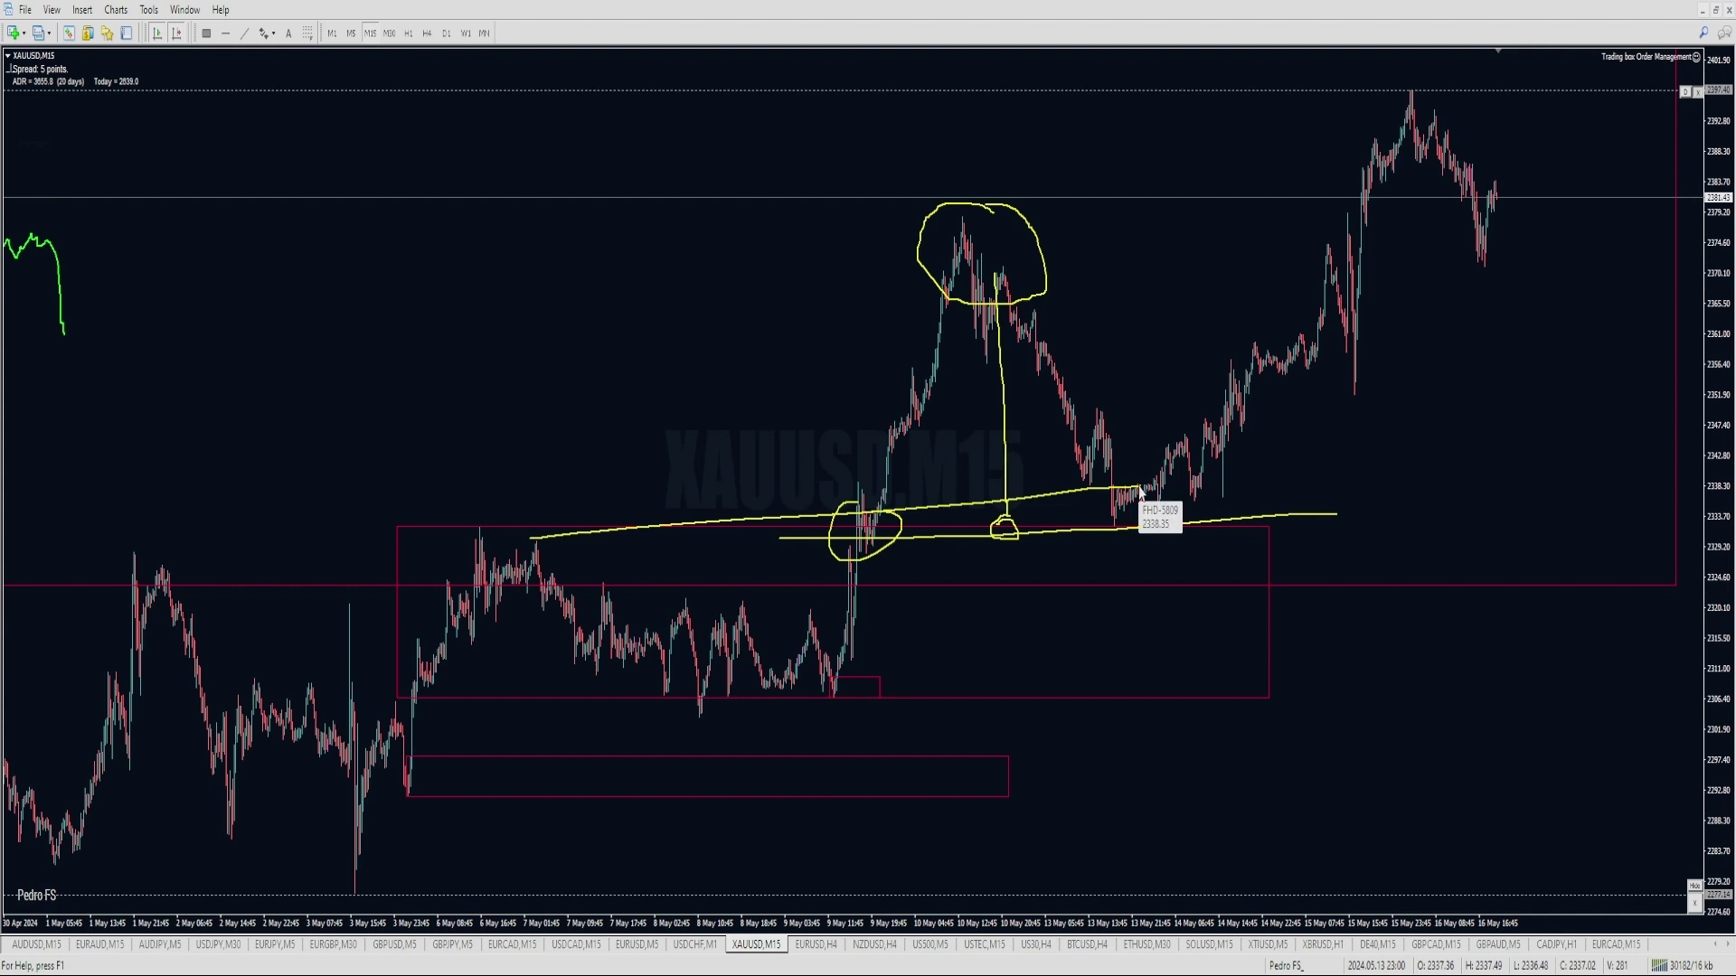
key("ctrl+z")
key("ctrl+z")
key("ctrl+z")
key("ctrl+z")
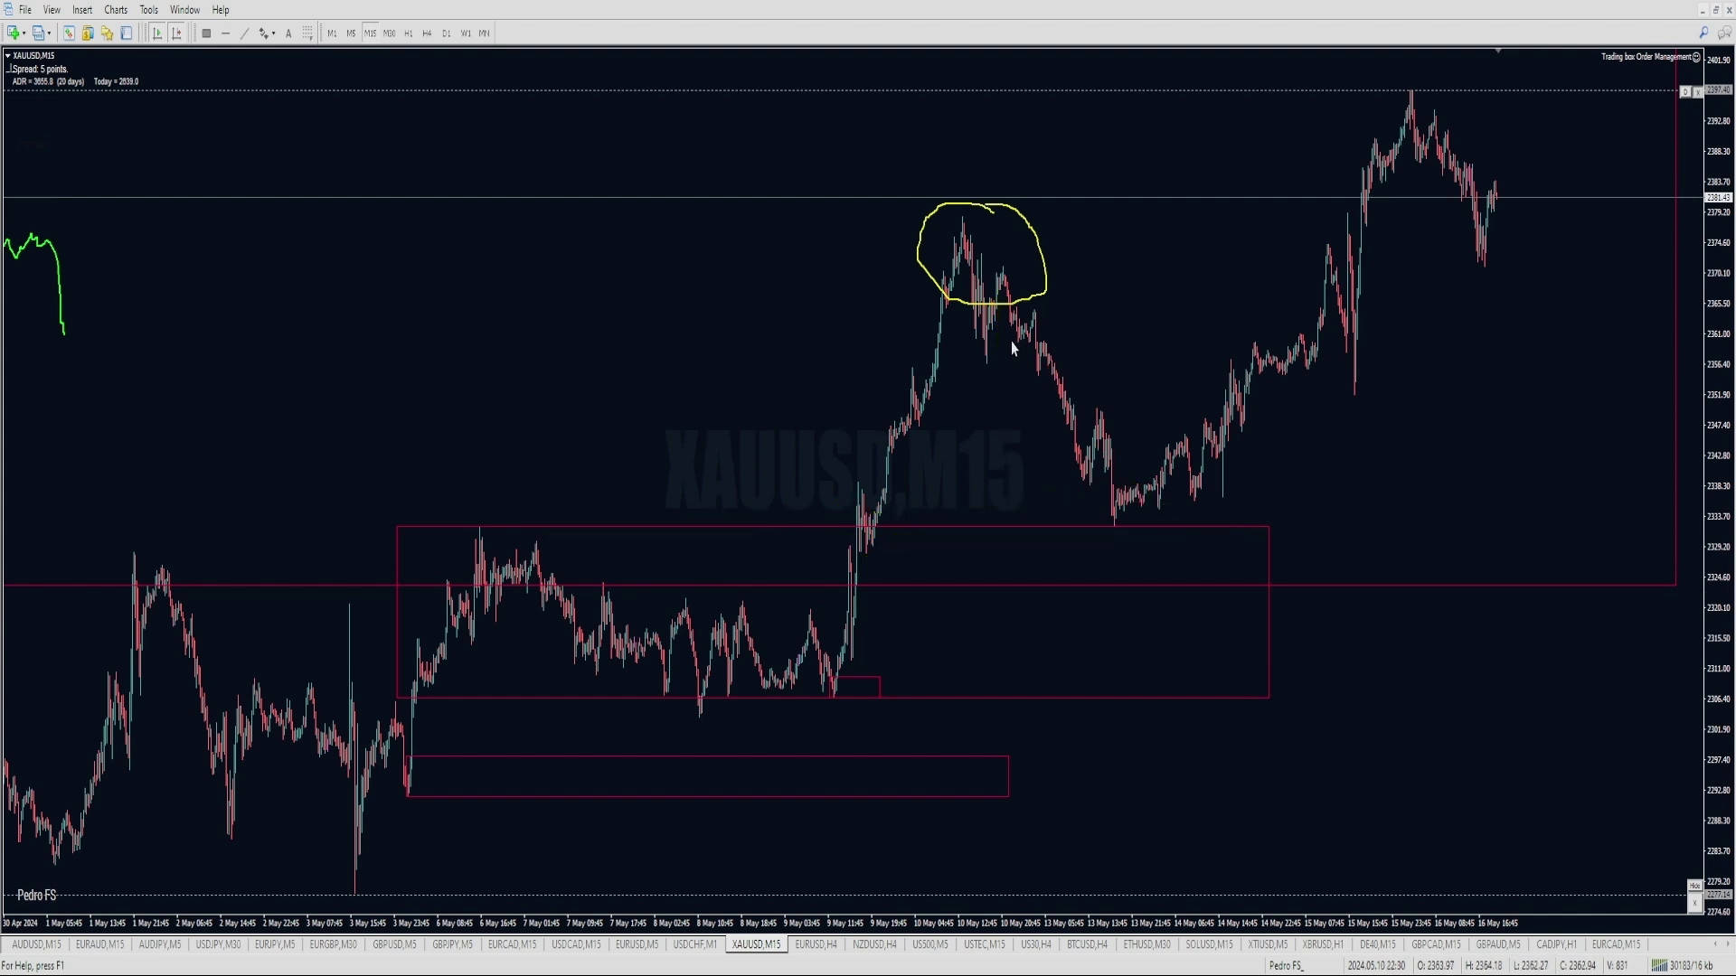
Sketch a stepped decline with a rebound and drop into the circled 13 May low, and clear all yellow drawings.
mouse_move(1010, 371)
left_mouse_down()
mouse_move(1056, 438)
mouse_move(1071, 264)
mouse_move(1086, 537)
mouse_move(1089, 512)
left_mouse_up()
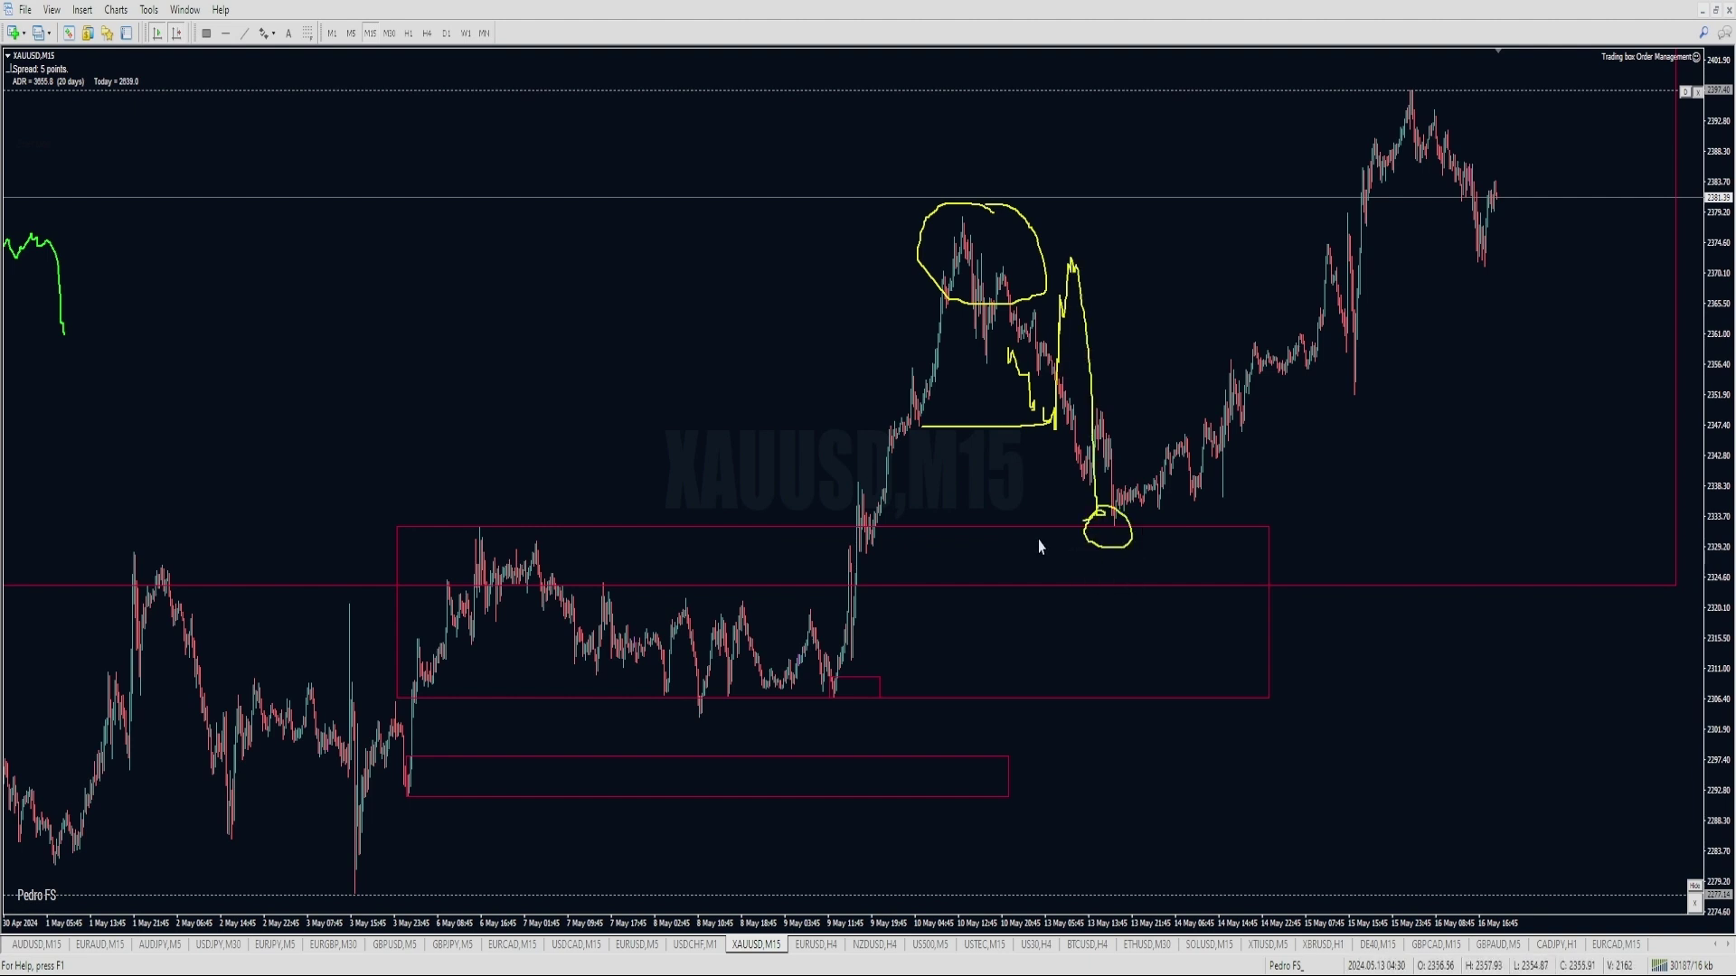
key("ctrl+z")
key("ctrl+z")
key("ctrl+z")
key("ctrl+z")
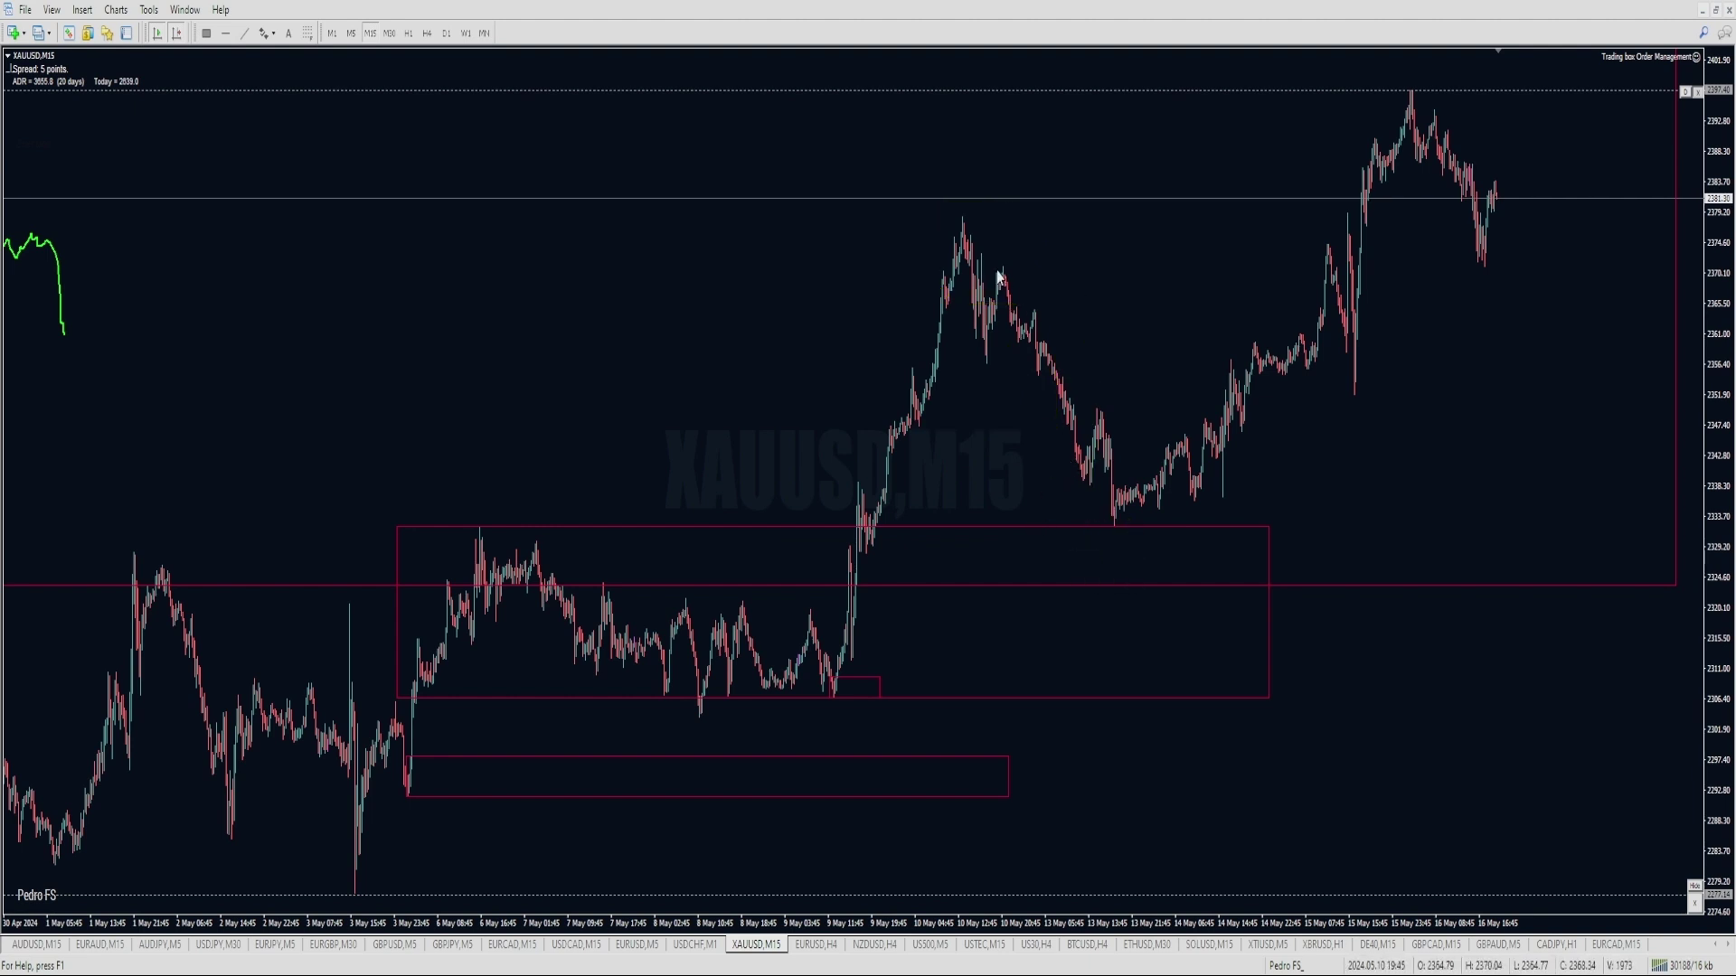
Extend a level line from the 9 May breakout to the circled 13 May low, trace the following rise, and undo both lines.
mouse_move(819, 524)
left_mouse_down()
mouse_move(1158, 511)
mouse_move(1283, 349)
left_mouse_up()
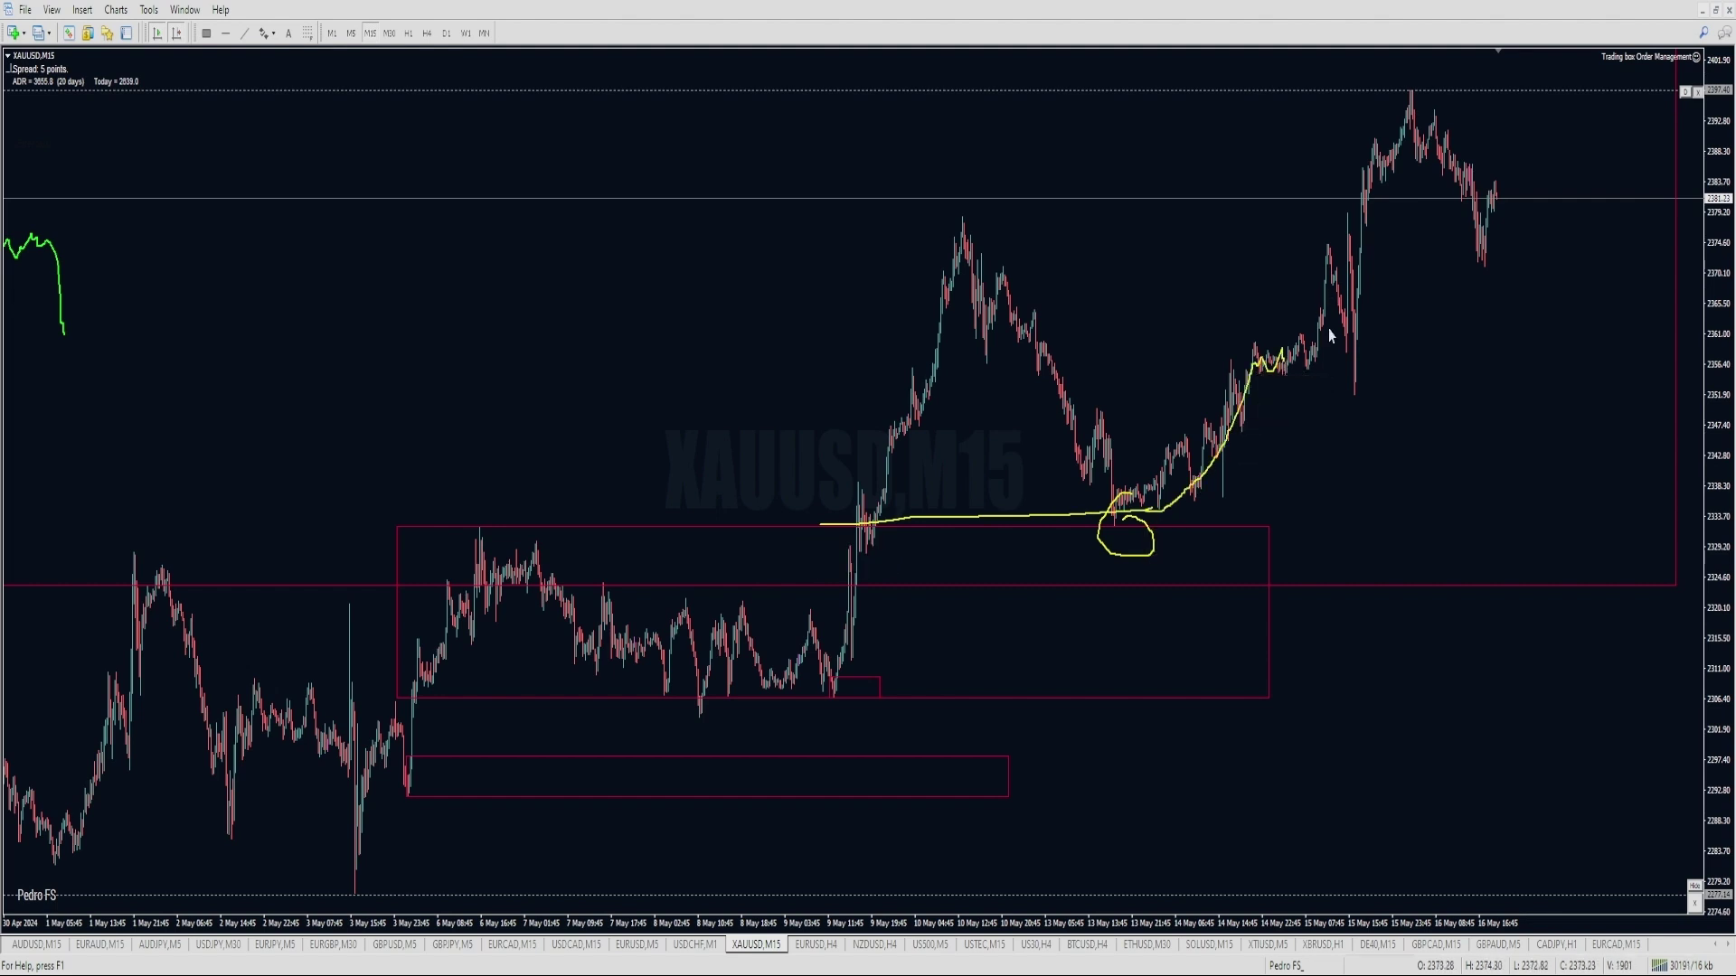
key("ctrl+z")
key("ctrl+z")
key("ctrl+z")
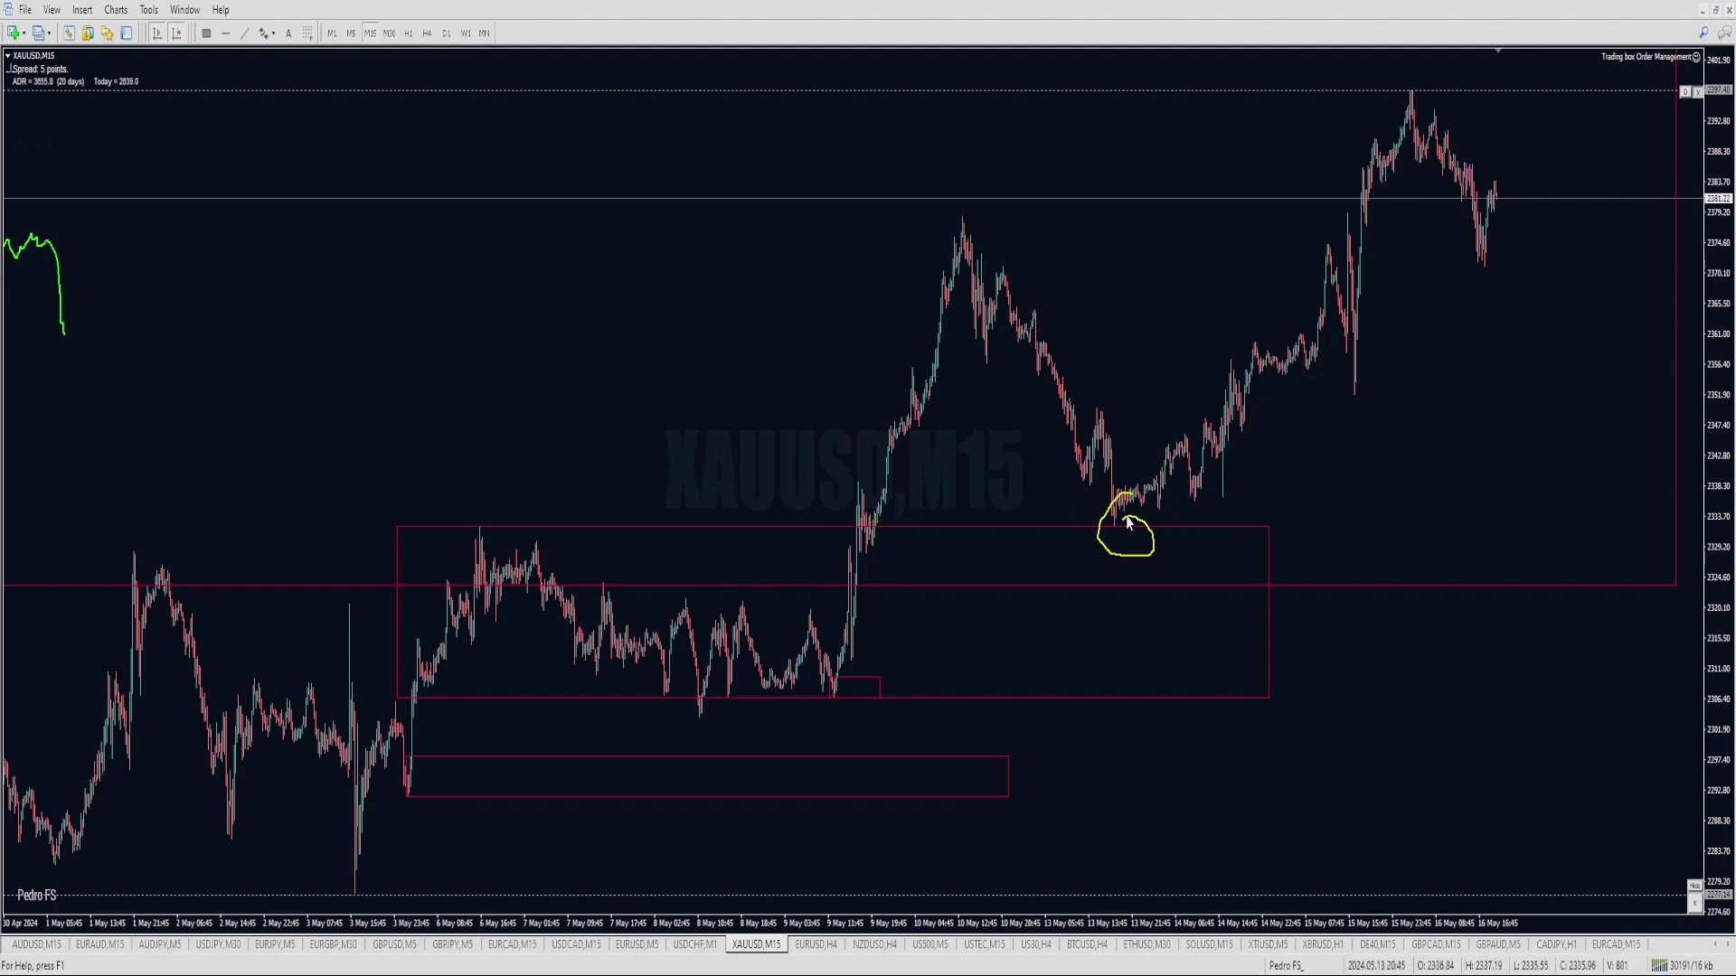
Trace the rise from the 13 May low with two short level lines, and mark the drop from the circled 10 May top.
mouse_move(1120, 523)
left_mouse_down()
mouse_move(1198, 448)
mouse_move(1220, 493)
mouse_move(1241, 371)
mouse_move(1329, 346)
mouse_move(1326, 255)
left_mouse_up()
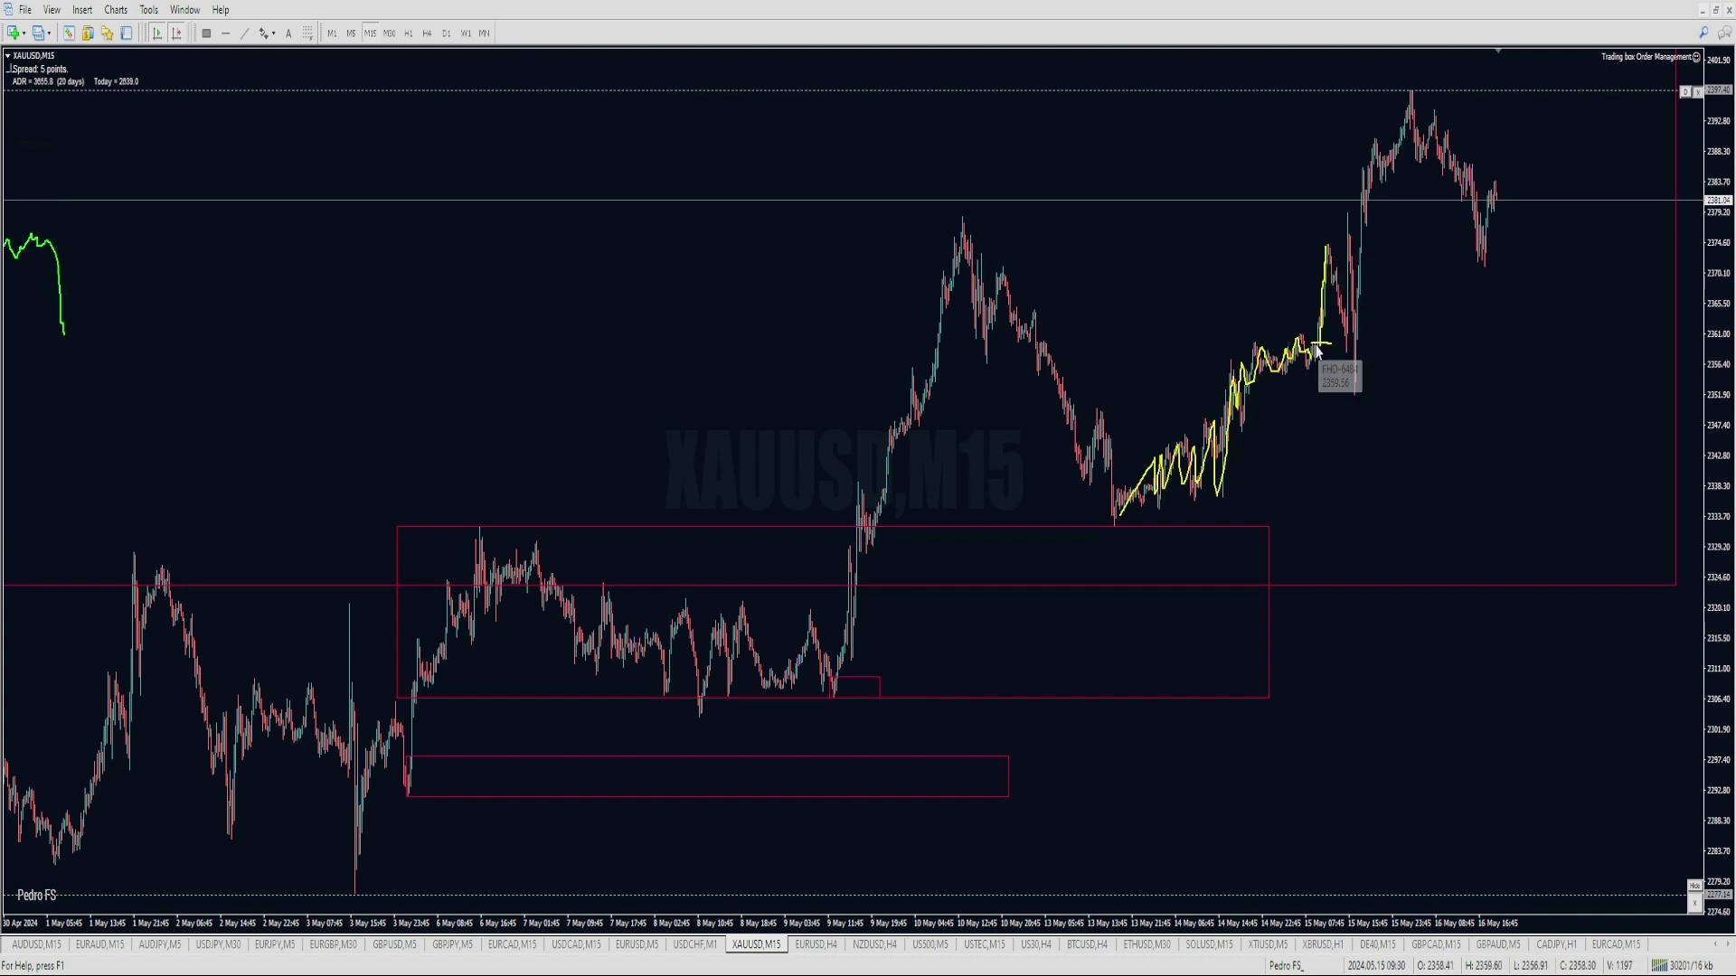
left_click_drag(1317, 344, 1352, 357)
mouse_move(992, 214)
left_mouse_down()
mouse_move(954, 318)
mouse_move(1028, 258)
mouse_move(1085, 502)
left_mouse_up()
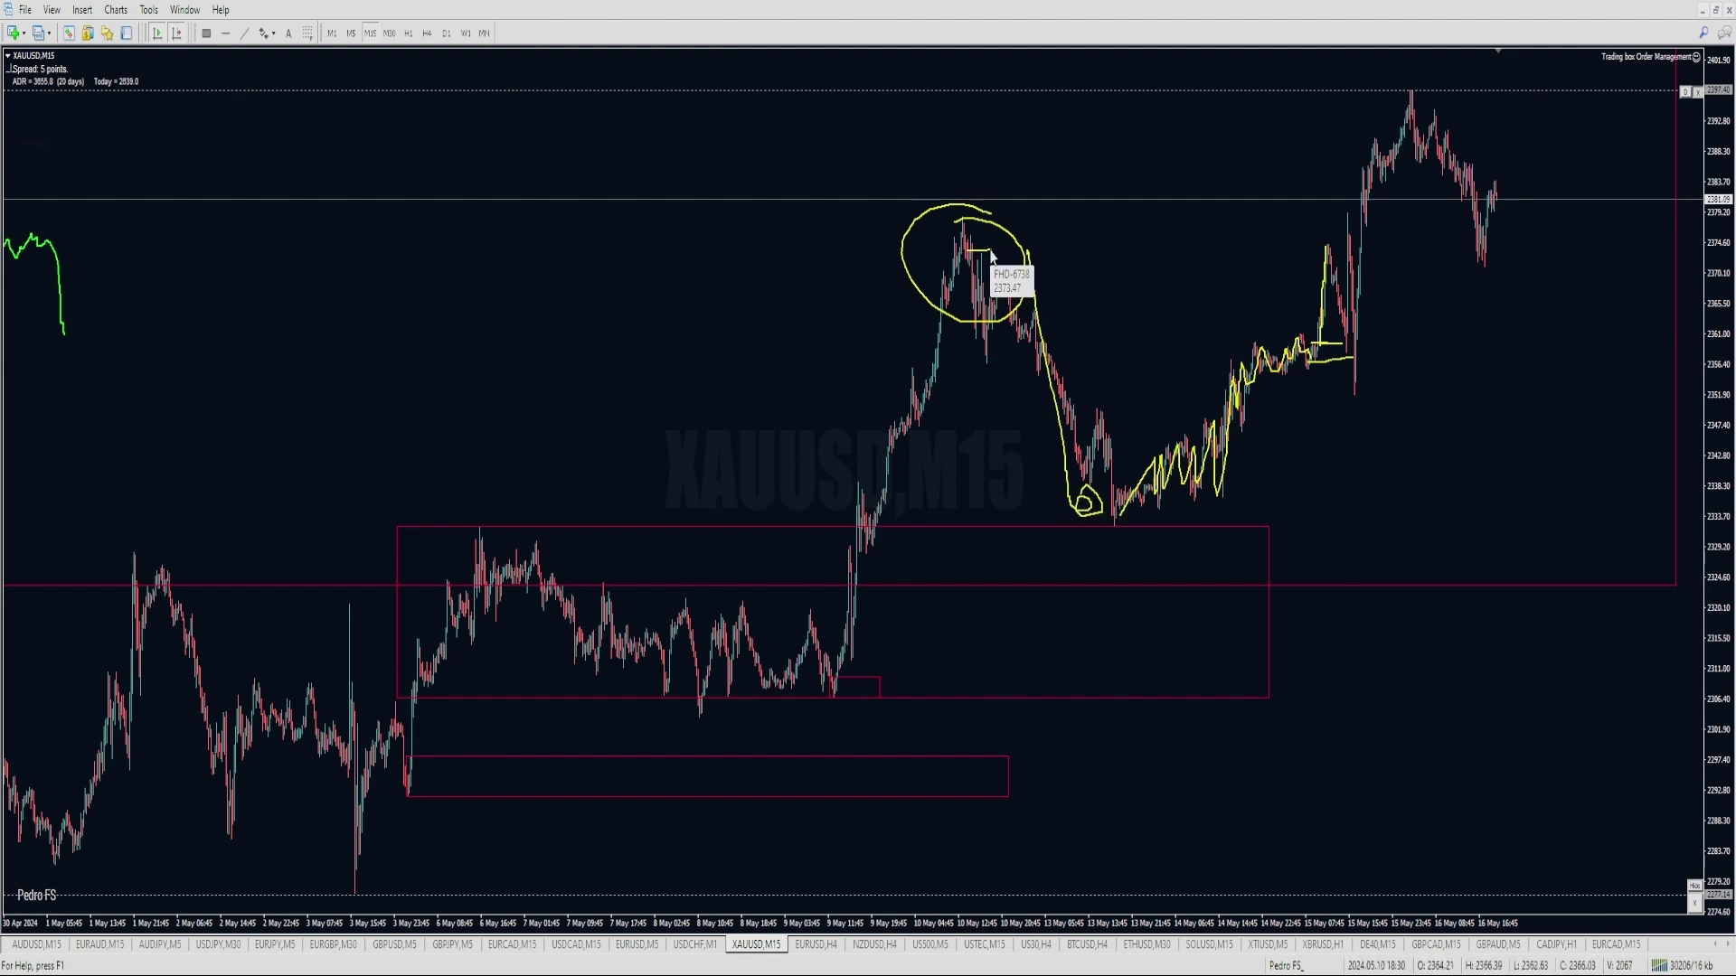
left_click_drag(991, 256, 998, 255)
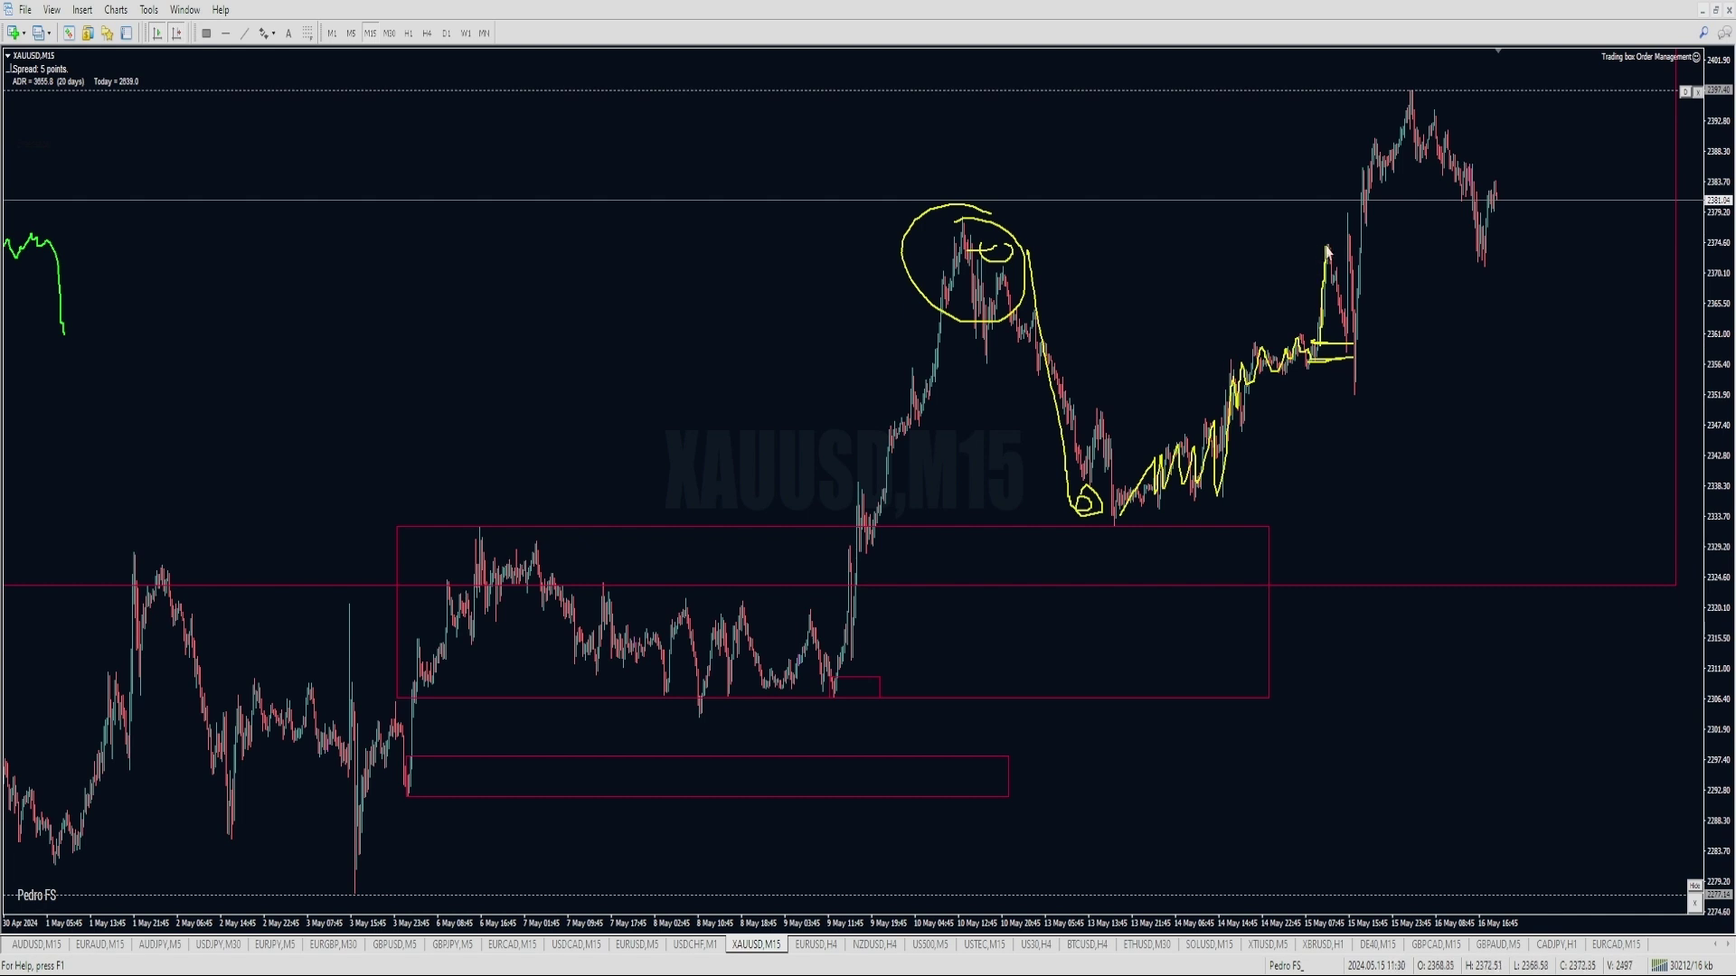
Compare the 10 May high with the 15 May peak using a level line and the crosshair, and mark the peak.
left_click_drag(959, 220, 1364, 209)
key("ctrl+z")
middle_click(1344, 217)
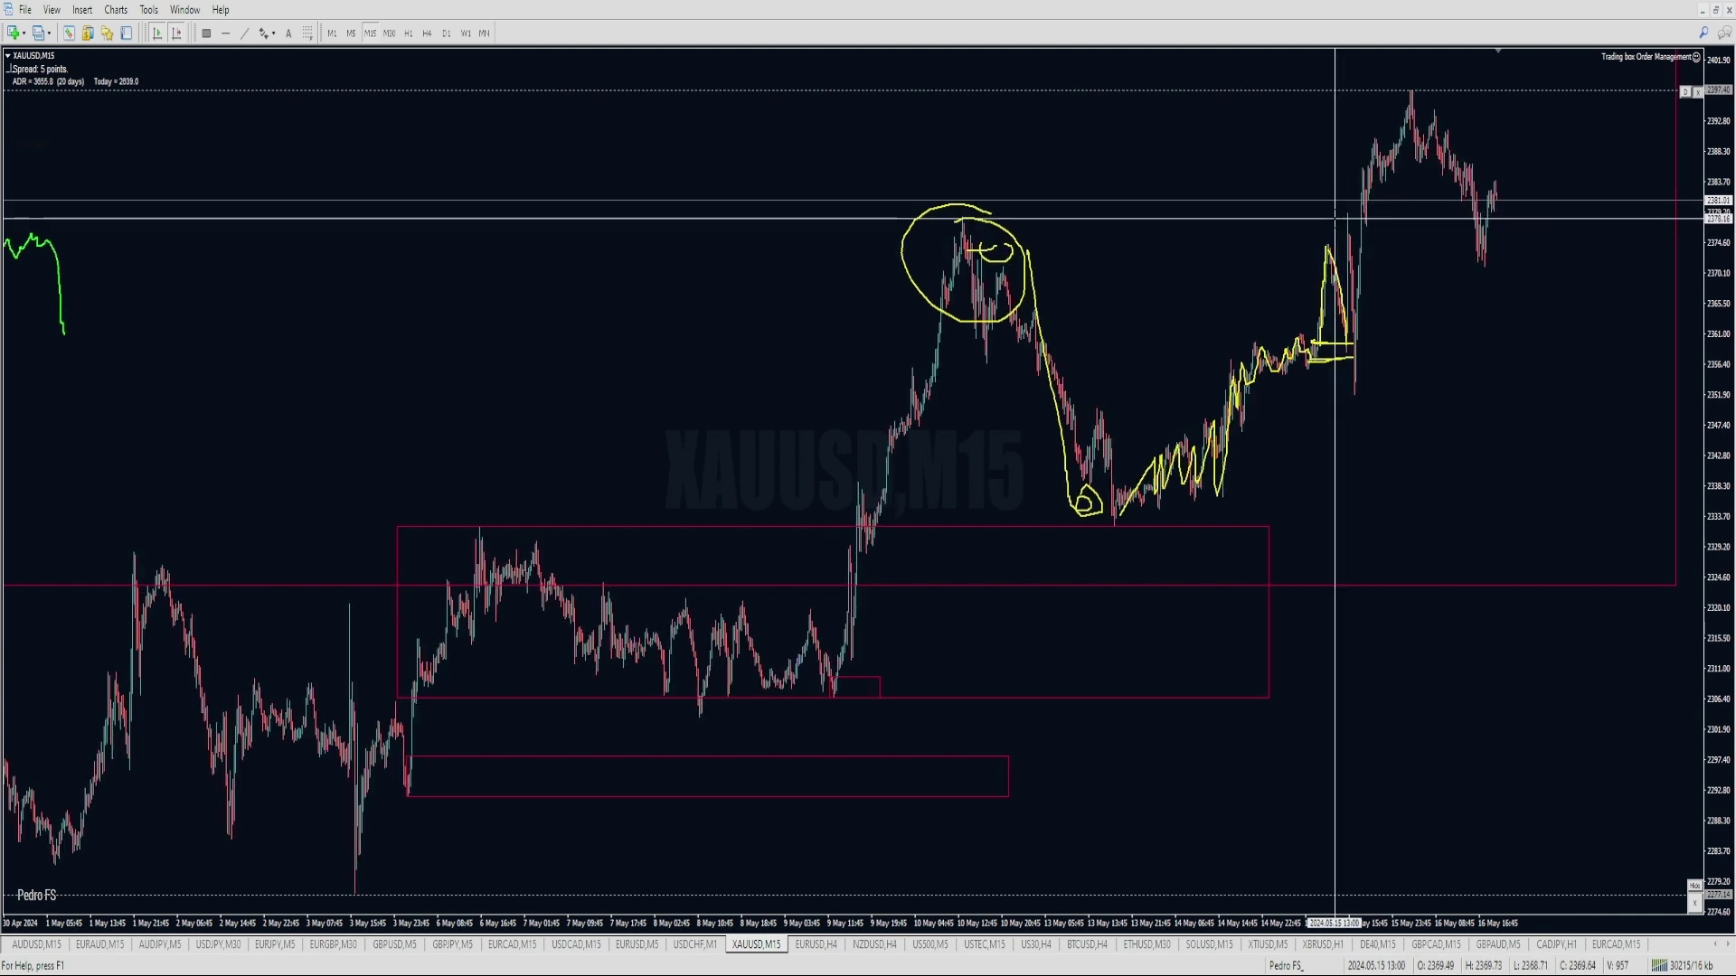
middle_click(1334, 218)
mouse_move(1336, 213)
left_mouse_down()
mouse_move(1354, 206)
mouse_move(1294, 196)
left_mouse_up()
key("ctrl+z")
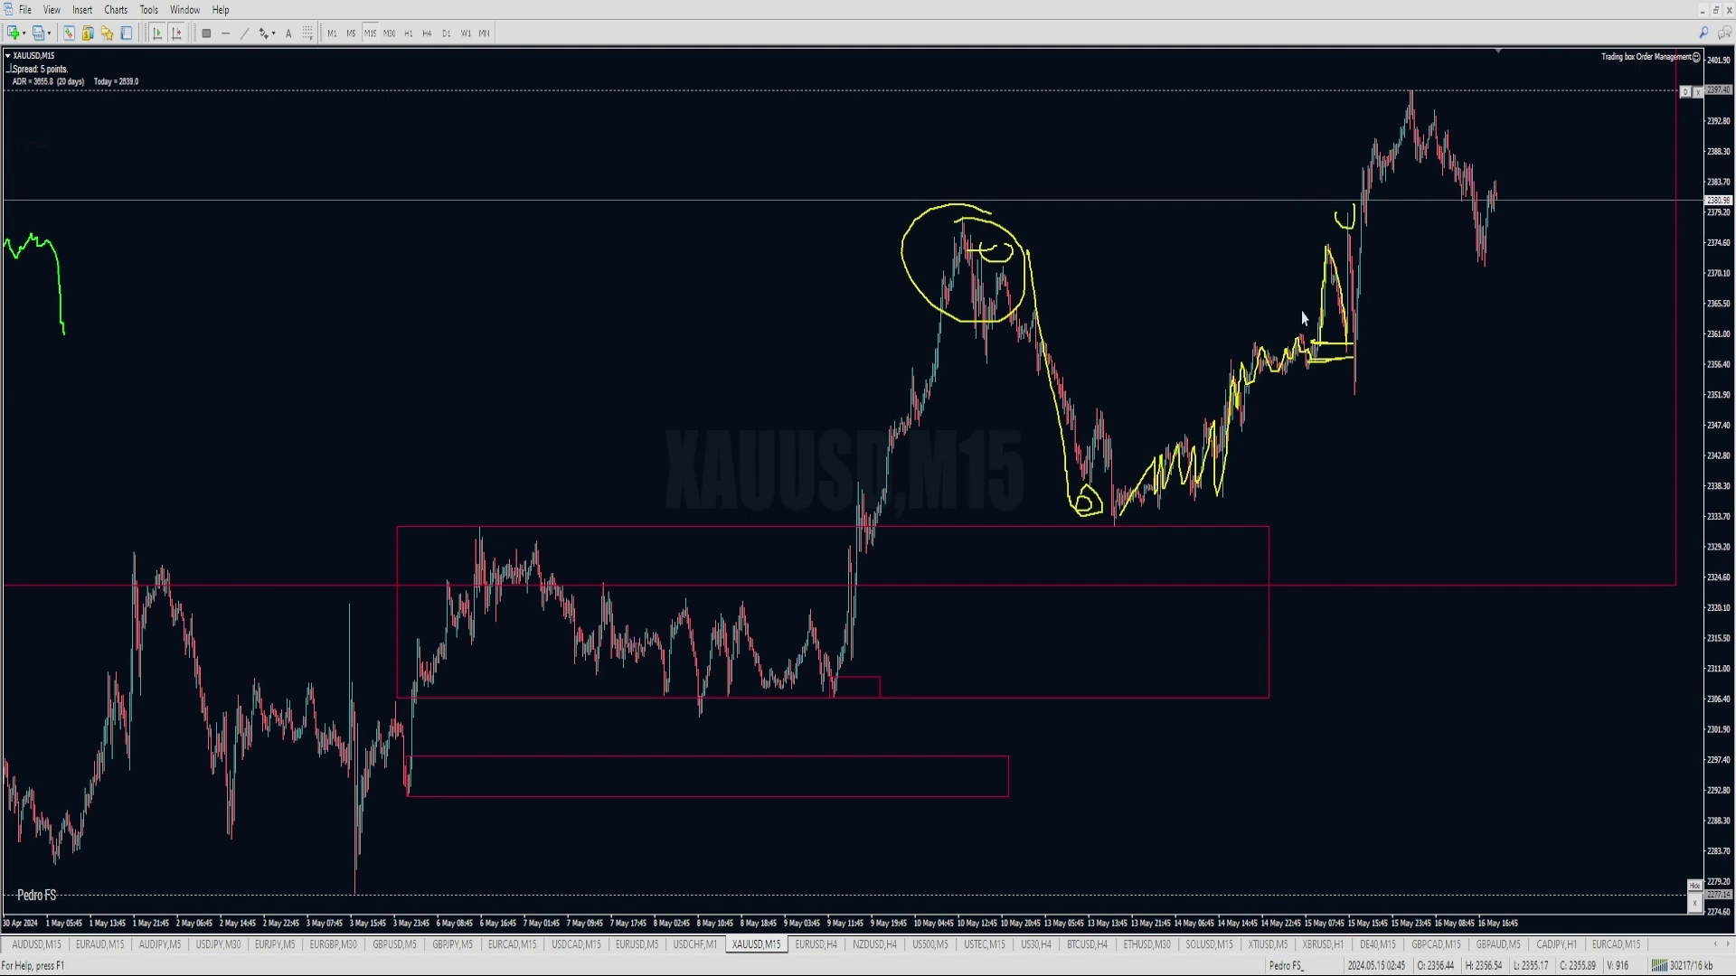
Undo the yellow drawings back to the traced rise from the 13 May low.
key("ctrl+z")
key("ctrl+z")
key("ctrl+z")
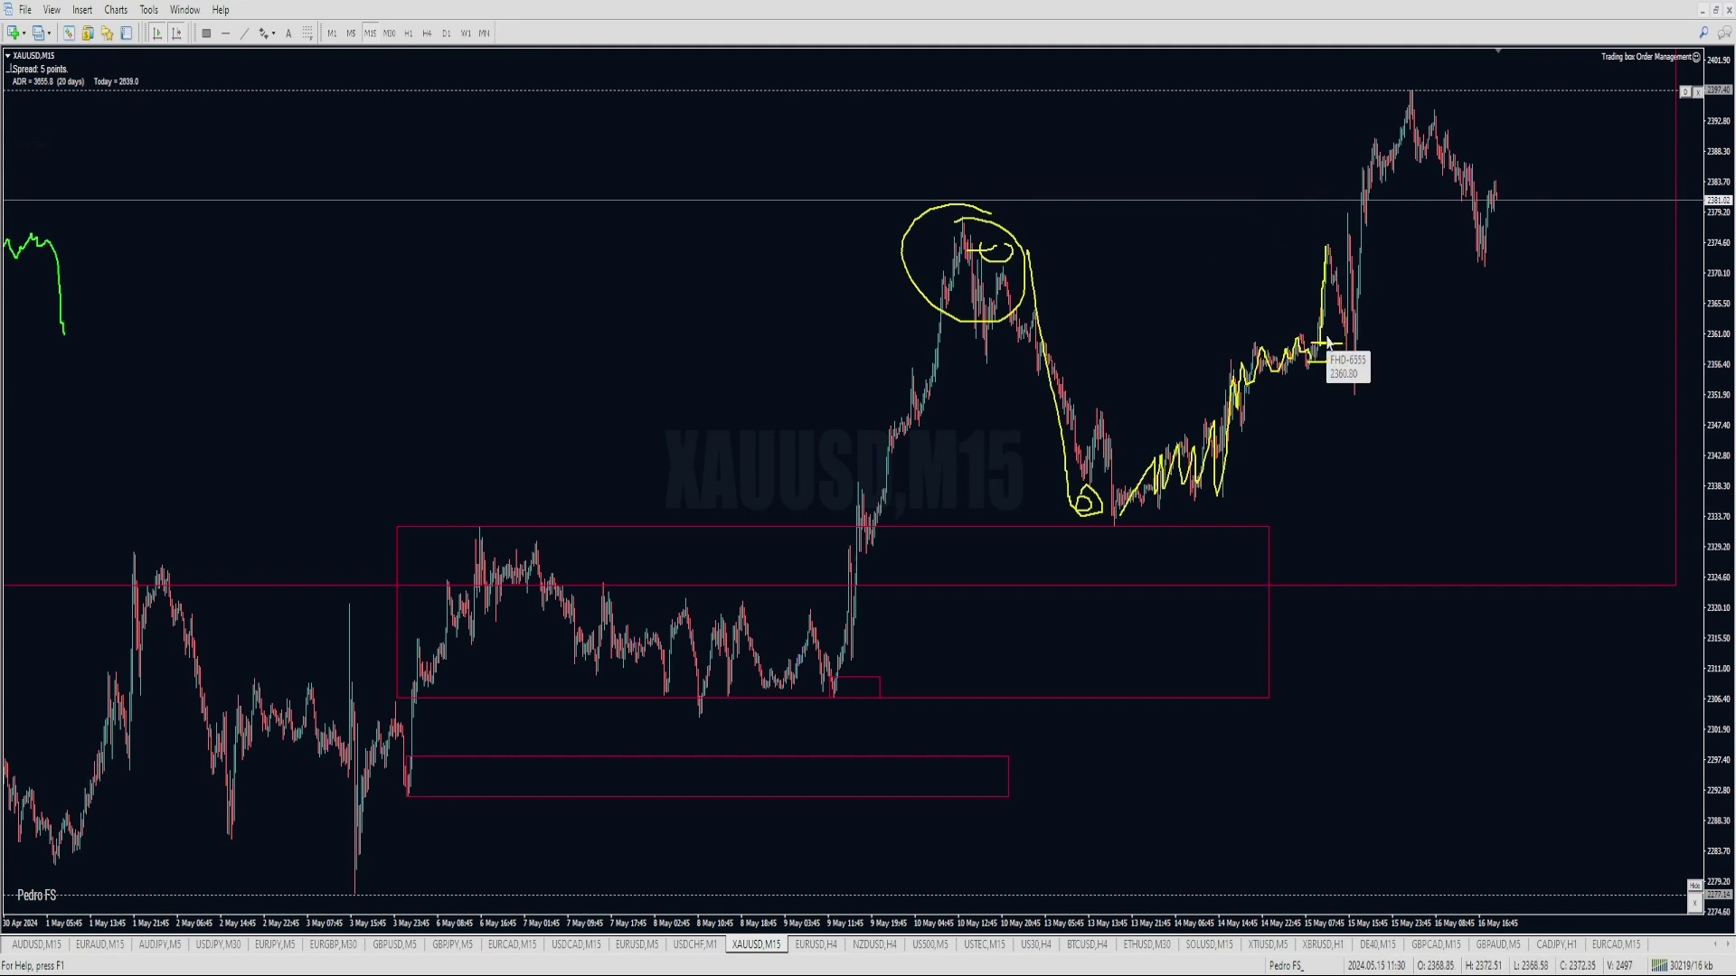
key("ctrl+z")
key("ctrl+z")
key("ctrl+z")
key("ctrl+z")
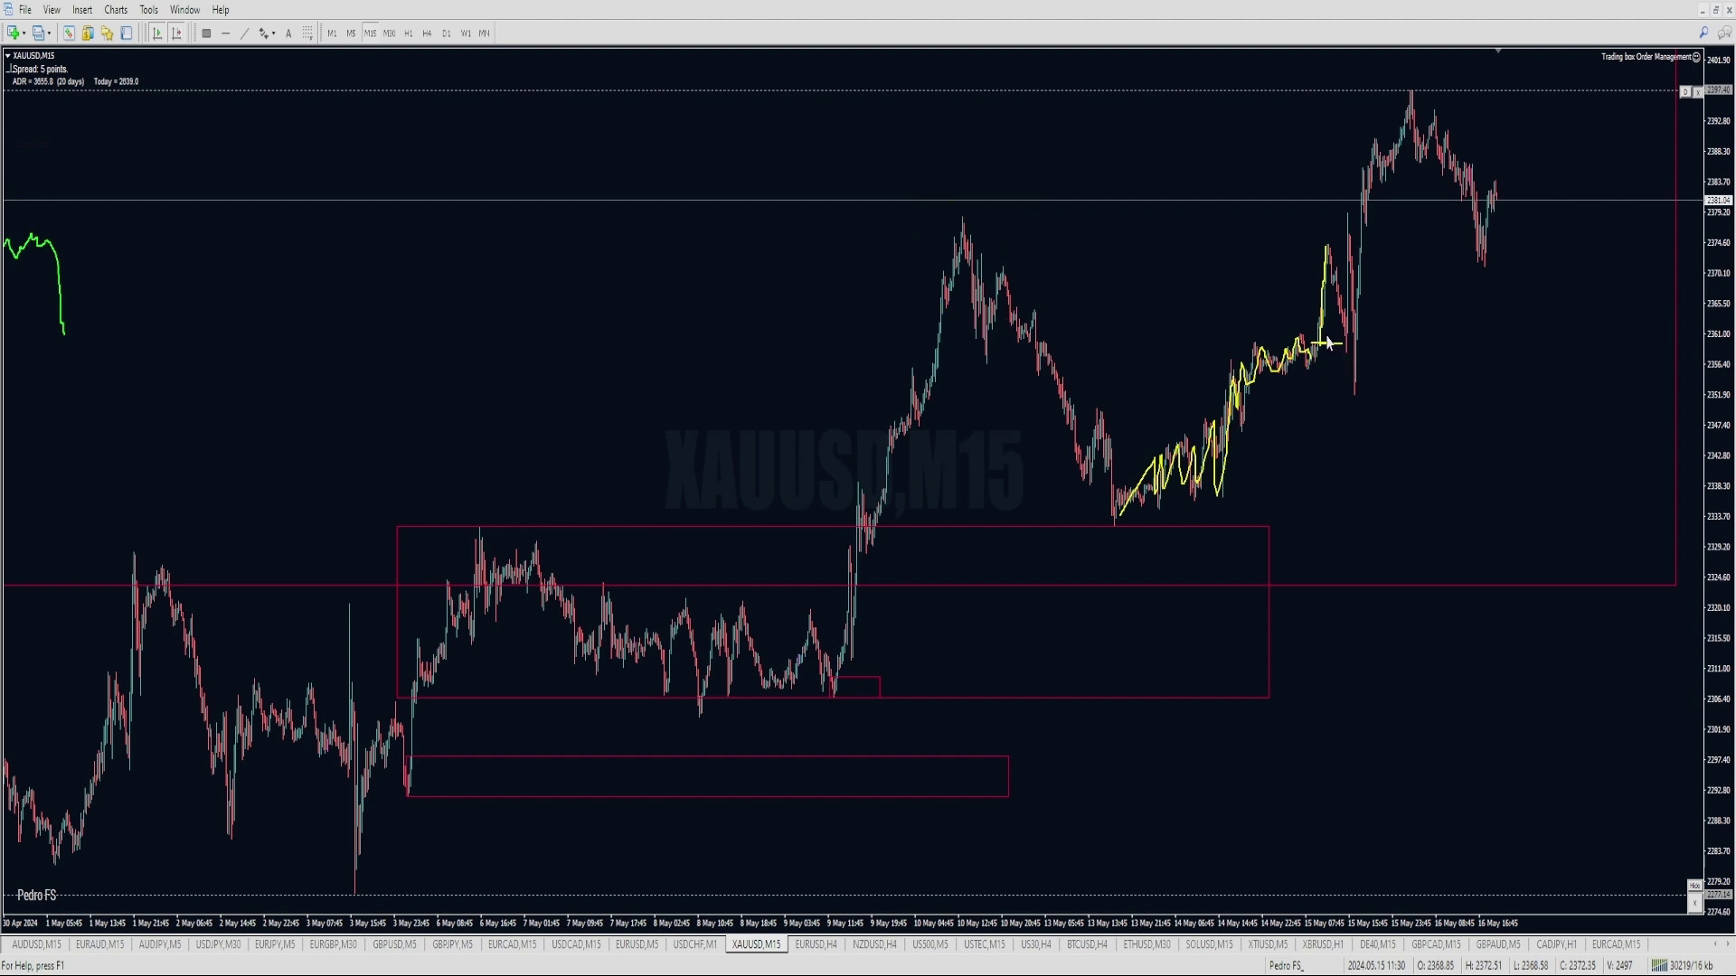
key("ctrl+z")
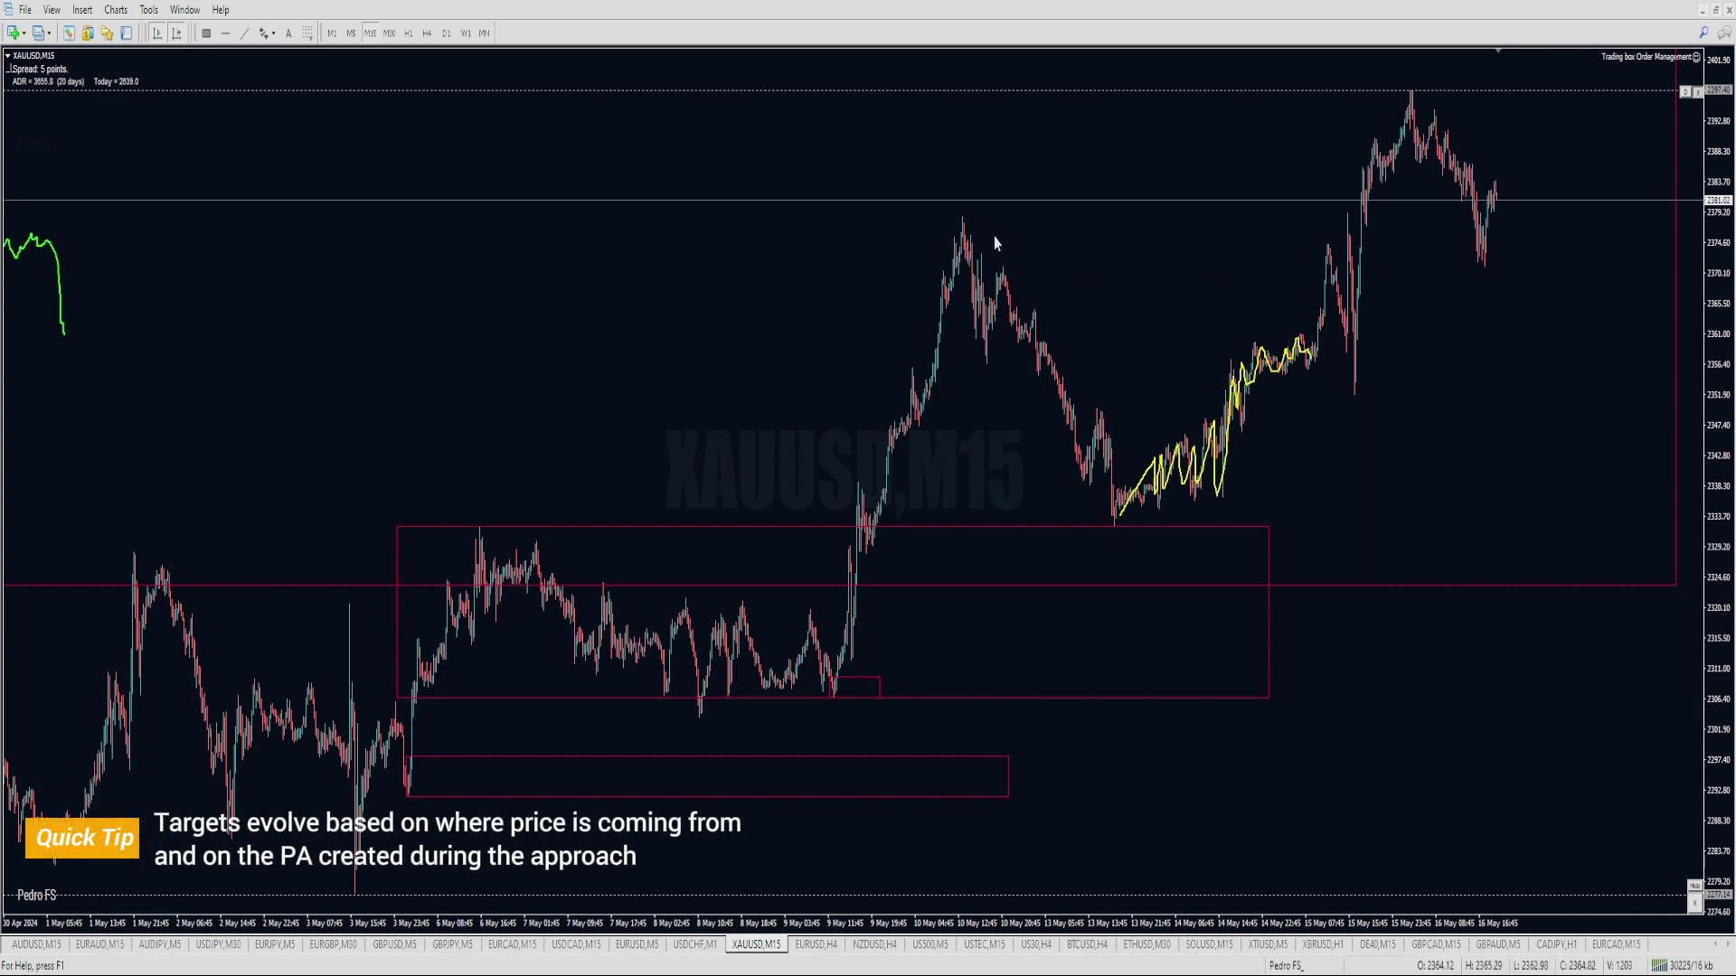
Circle the 10 May top with a long drop line, and mark the 15 May peak with a short drop line.
mouse_move(955, 214)
left_mouse_down()
mouse_move(957, 286)
mouse_move(937, 197)
mouse_move(983, 271)
mouse_move(1007, 511)
left_mouse_up()
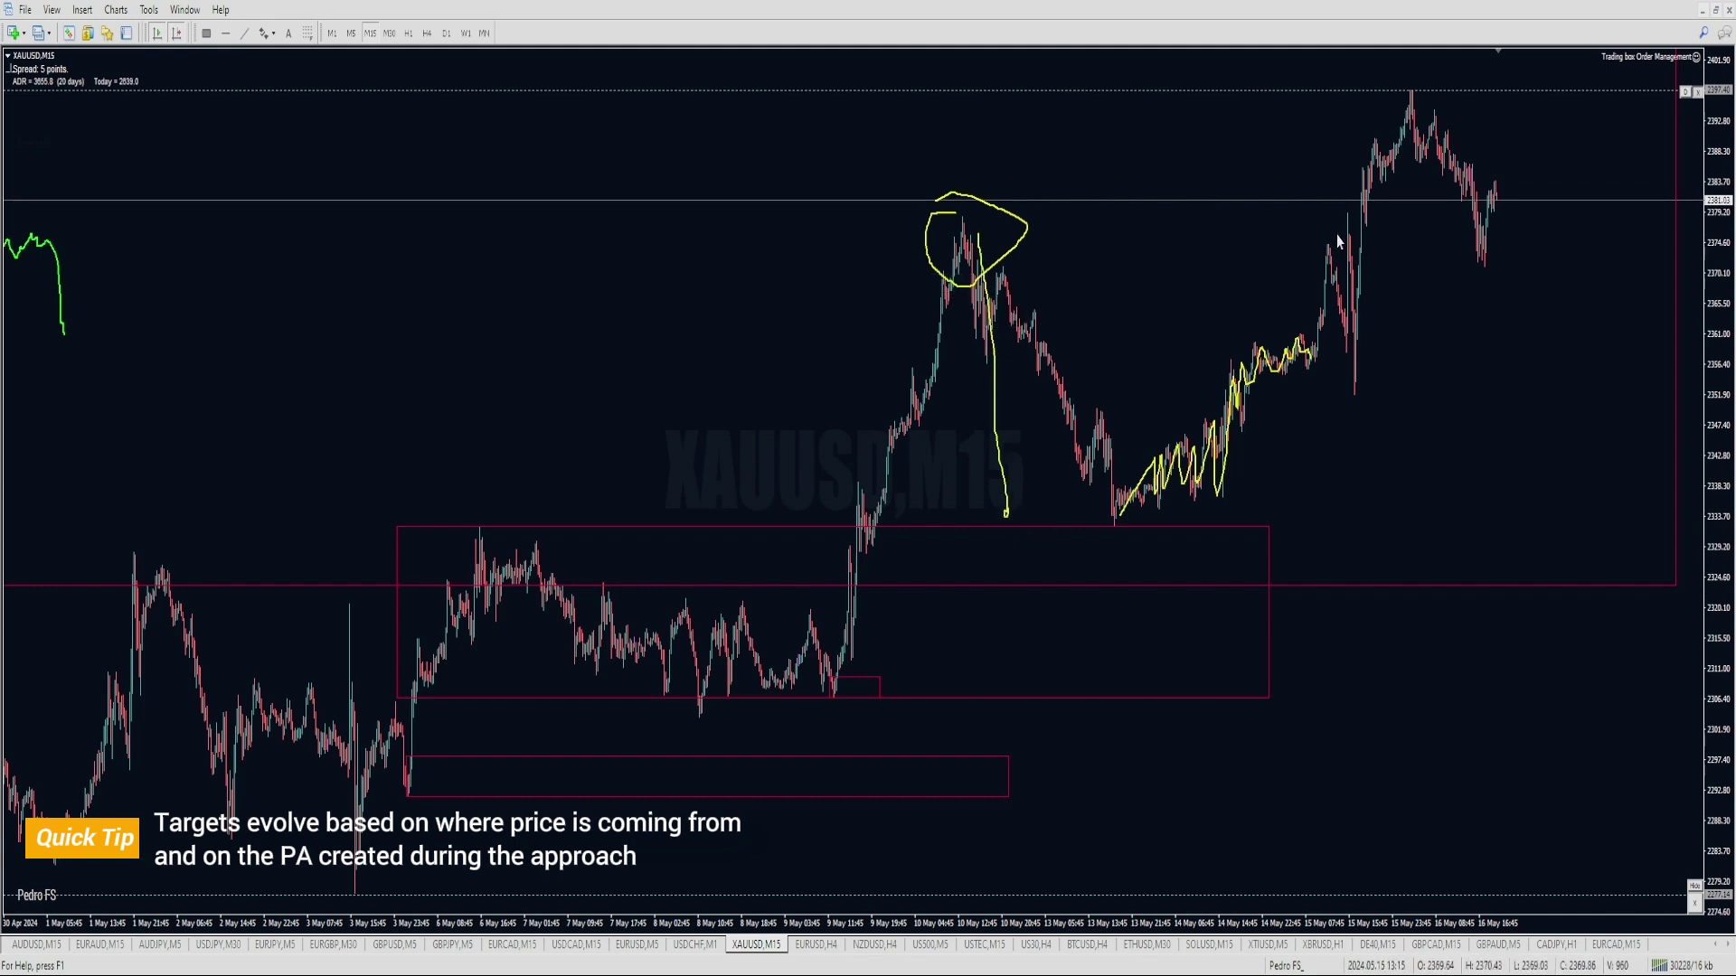
mouse_move(1338, 232)
left_mouse_down()
mouse_move(1311, 247)
mouse_move(1322, 232)
left_mouse_up()
left_click_drag(1336, 249, 1346, 351)
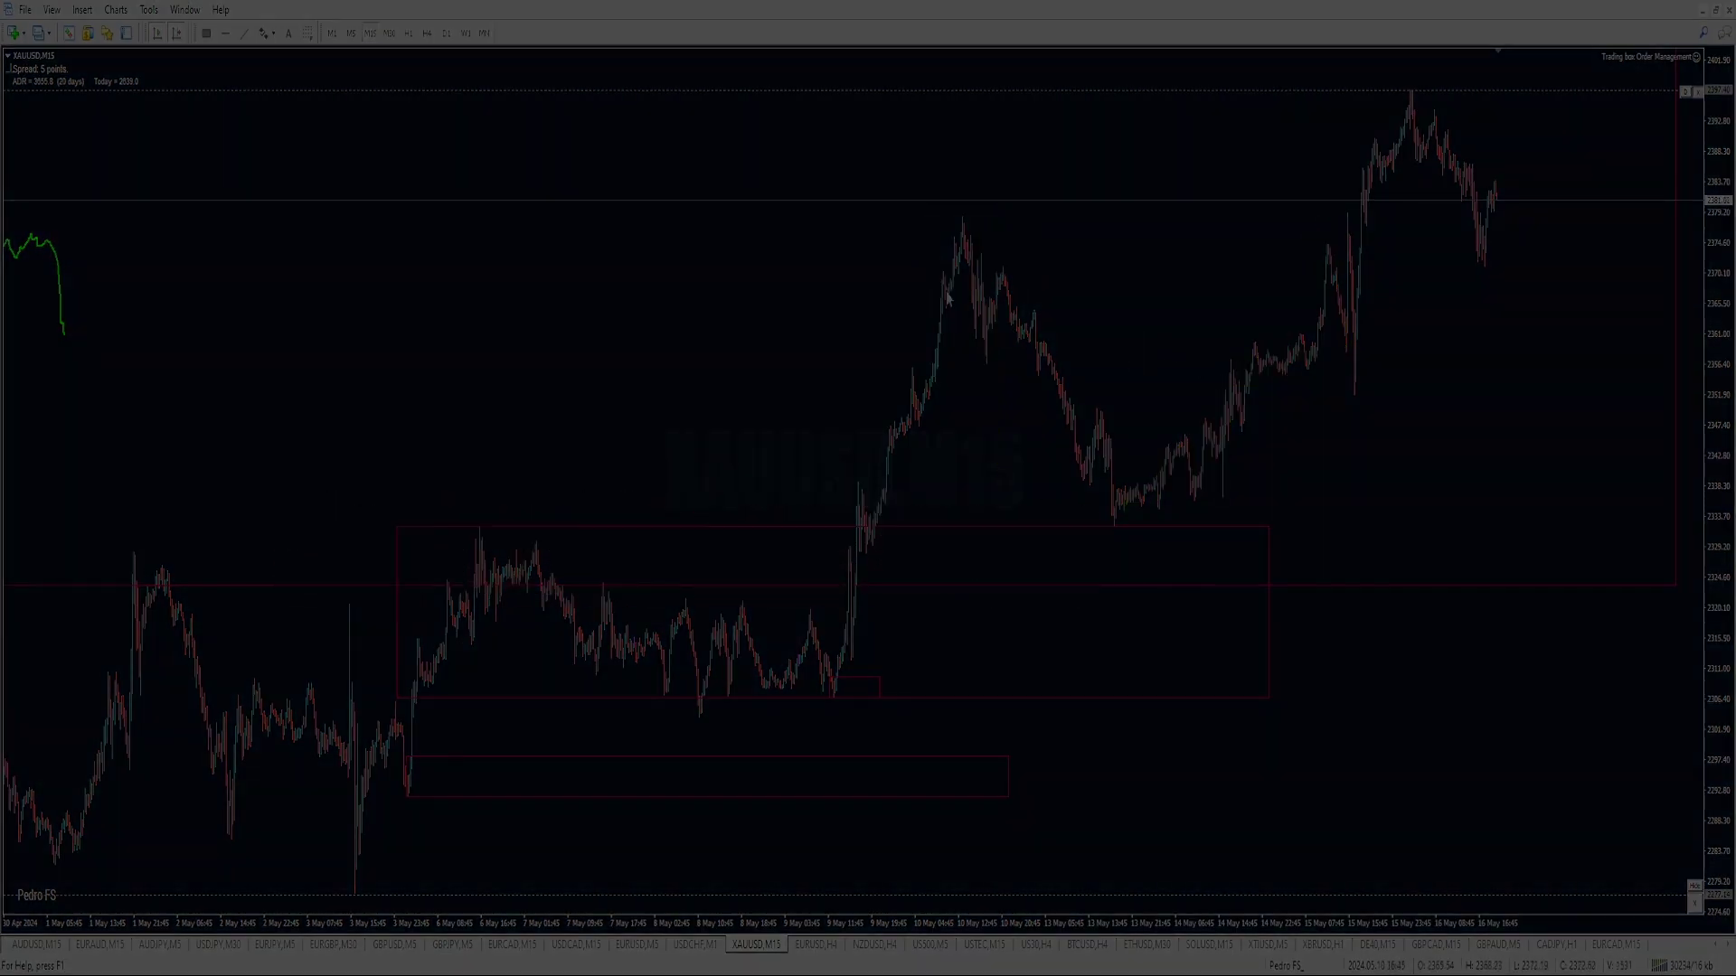
Sketch the drop from the circled 10 May top to a level line at the circled 13 May low, and project a further decline.
mouse_move(988, 217)
left_mouse_down()
mouse_move(949, 294)
mouse_move(972, 195)
mouse_move(988, 260)
left_mouse_up()
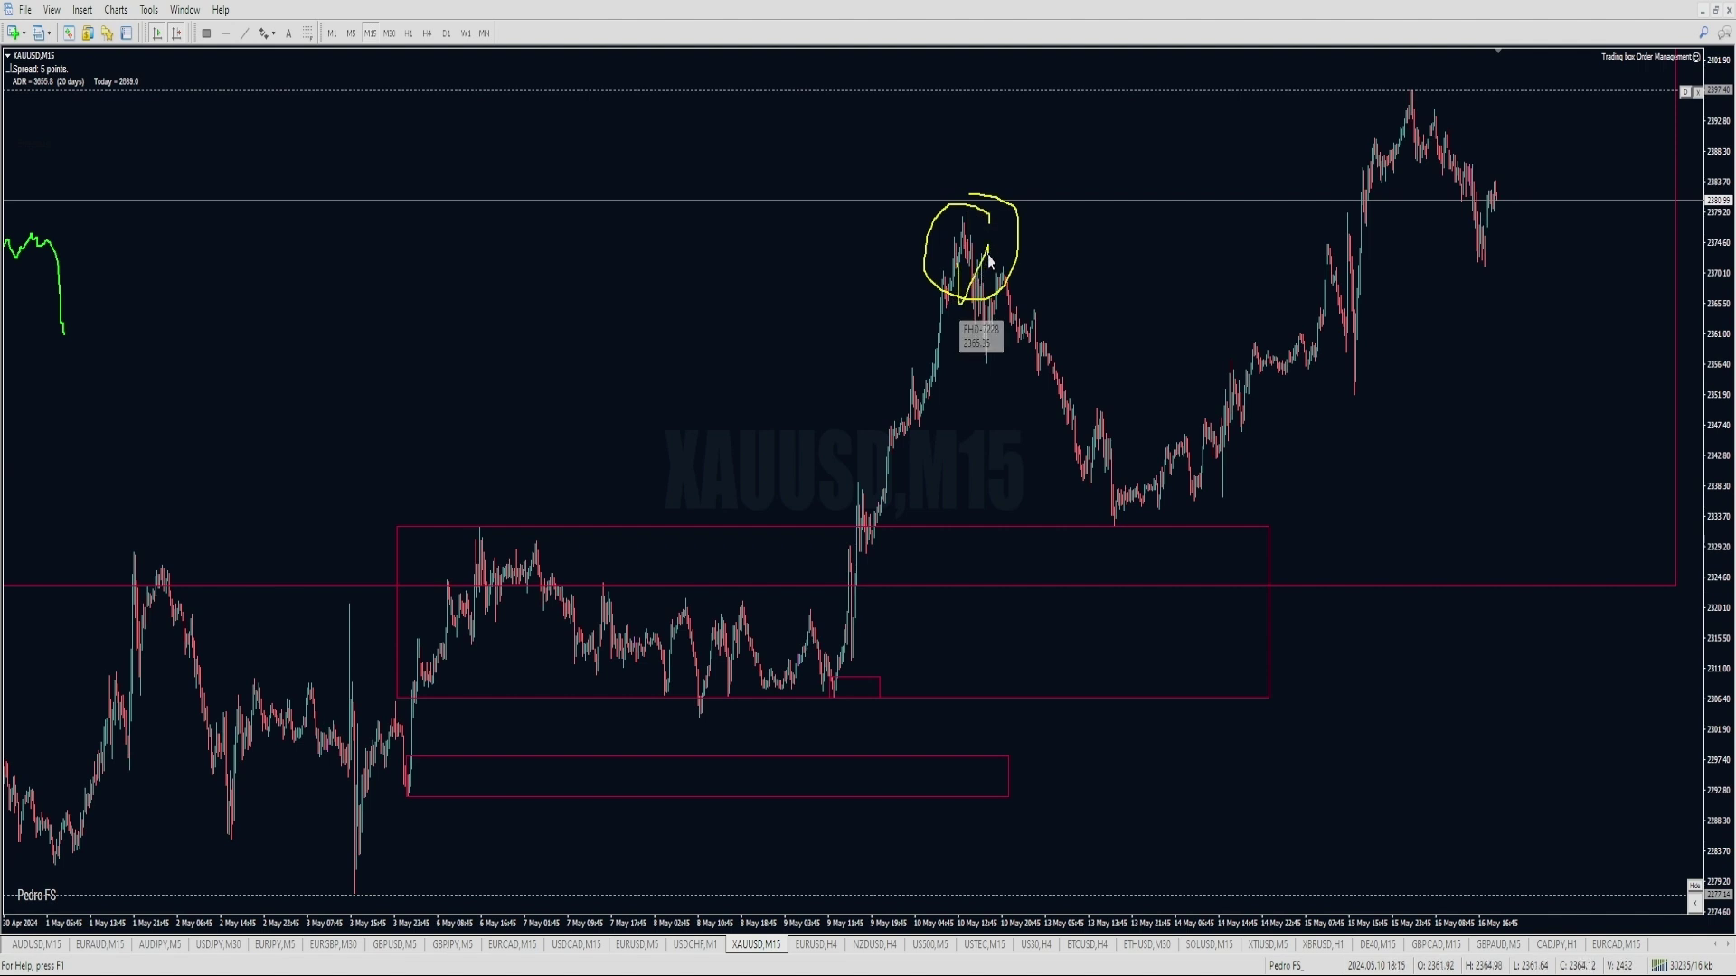
key("minus")
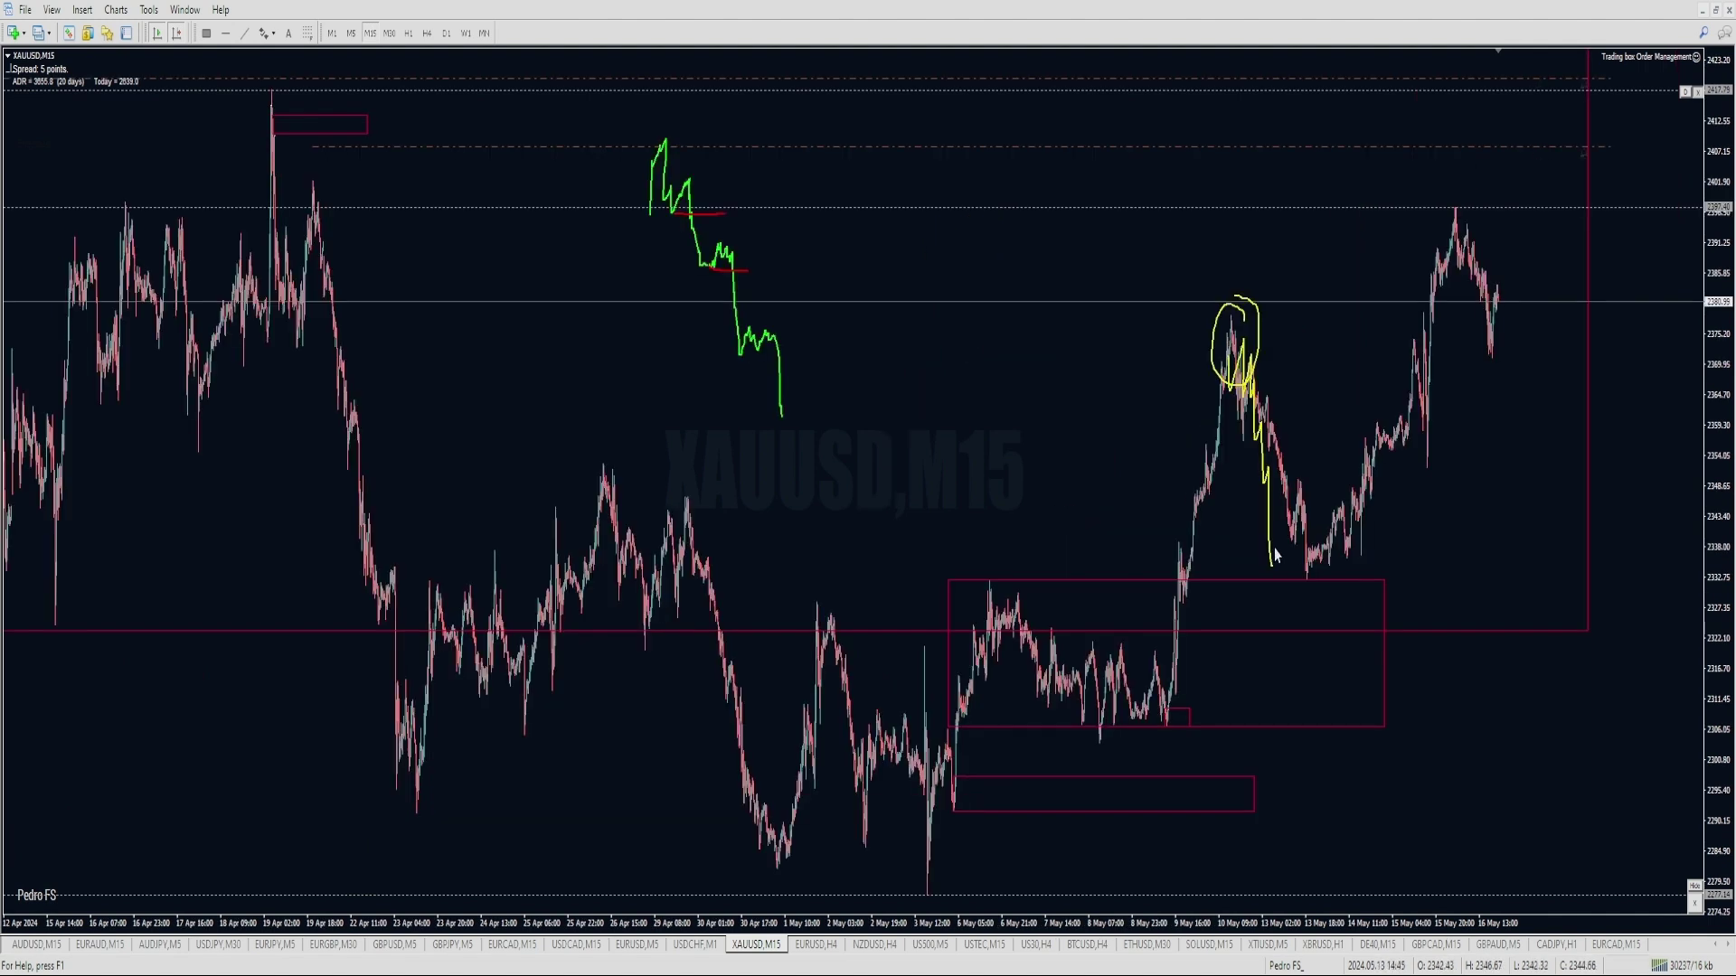
mouse_move(1310, 555)
left_mouse_down()
mouse_move(1291, 587)
mouse_move(1281, 556)
mouse_move(1427, 573)
left_mouse_up()
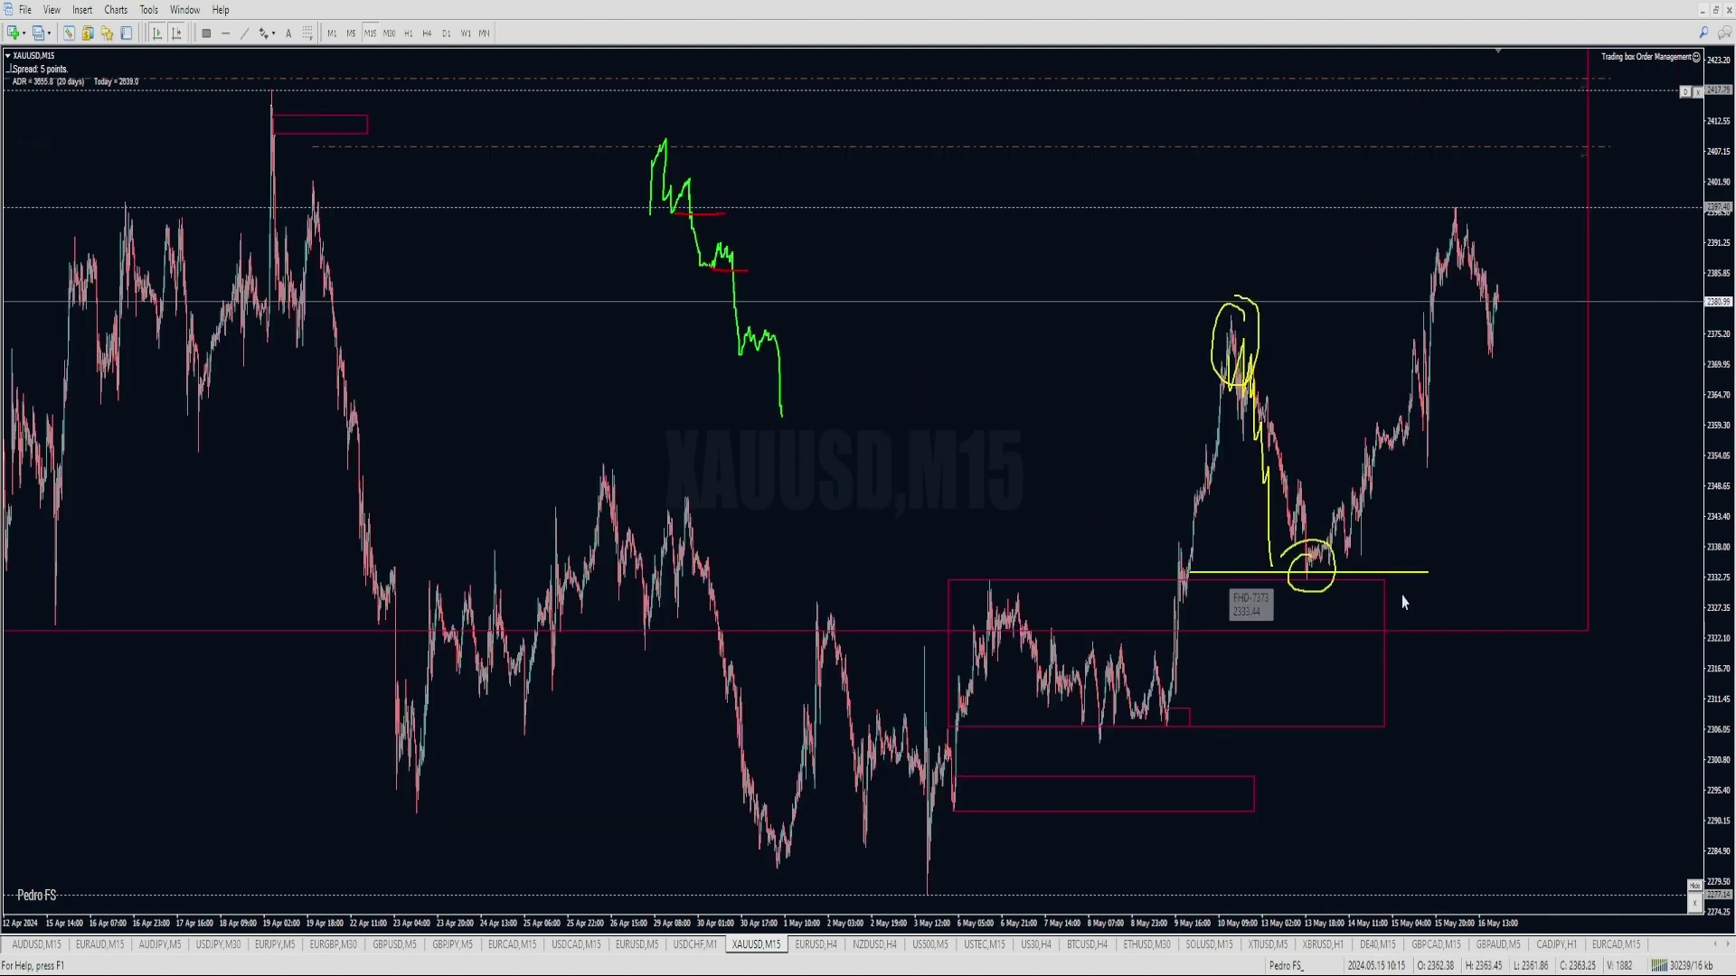
left_click_drag(1301, 568, 1375, 674)
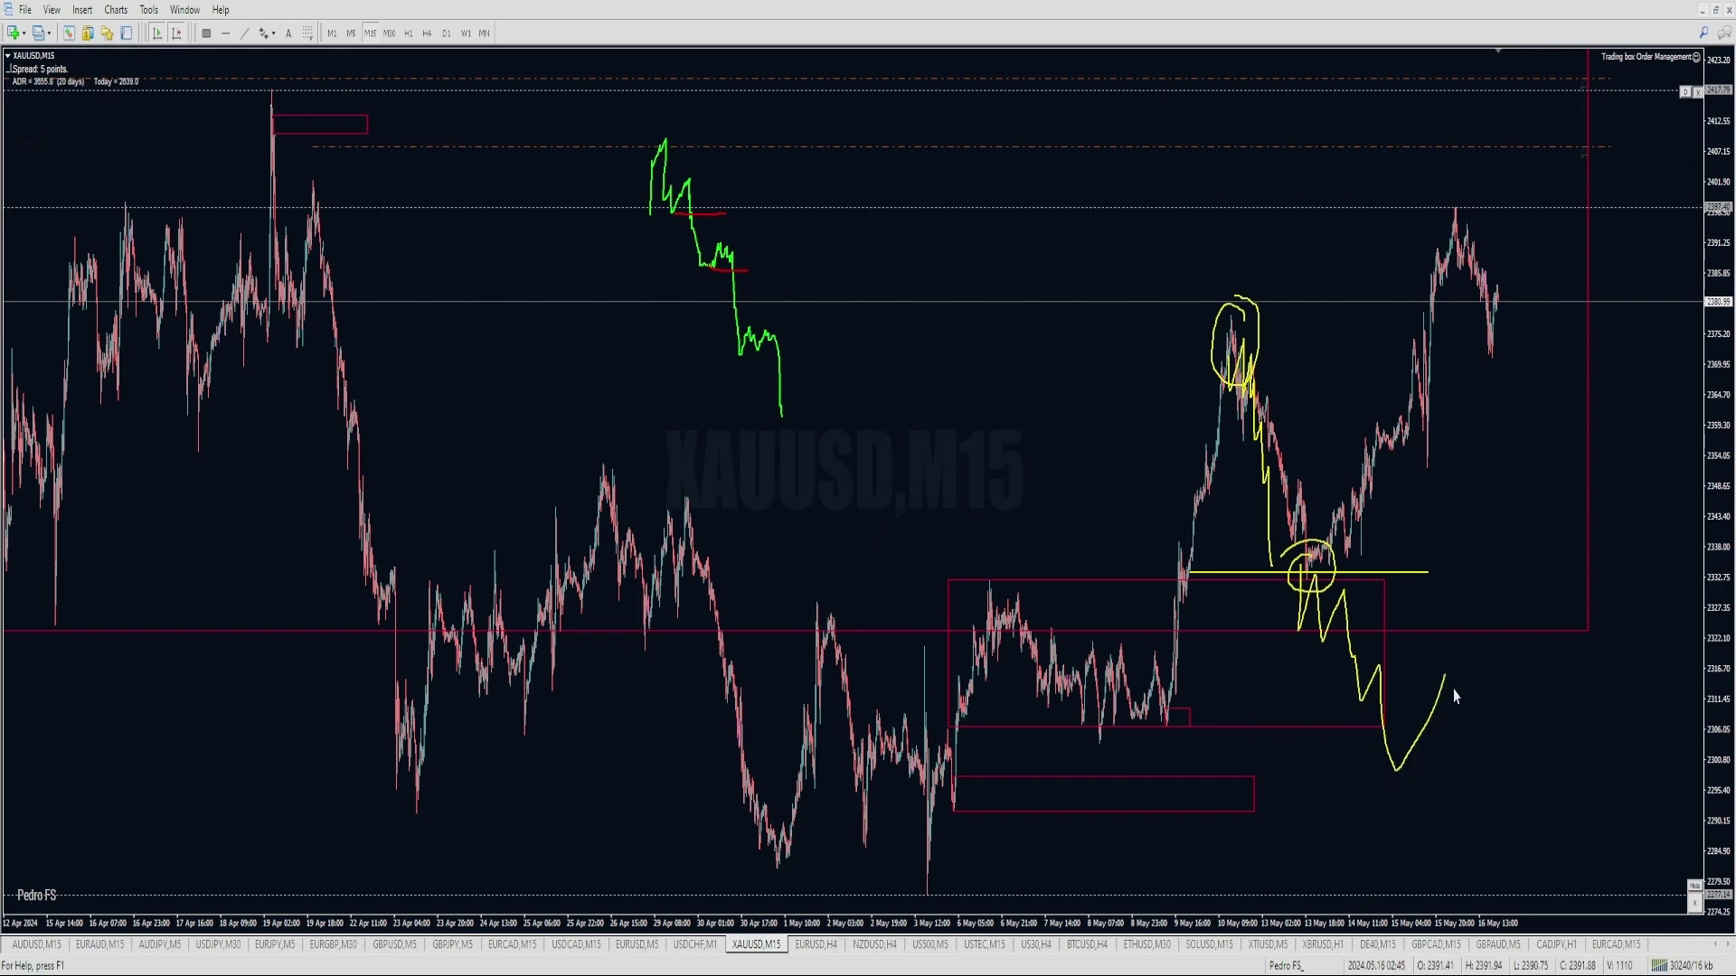
Clear all yellow, red and green freehand drawings from the chart.
key("ctrl+z")
key("ctrl+z")
key("ctrl+z")
key("ctrl+z")
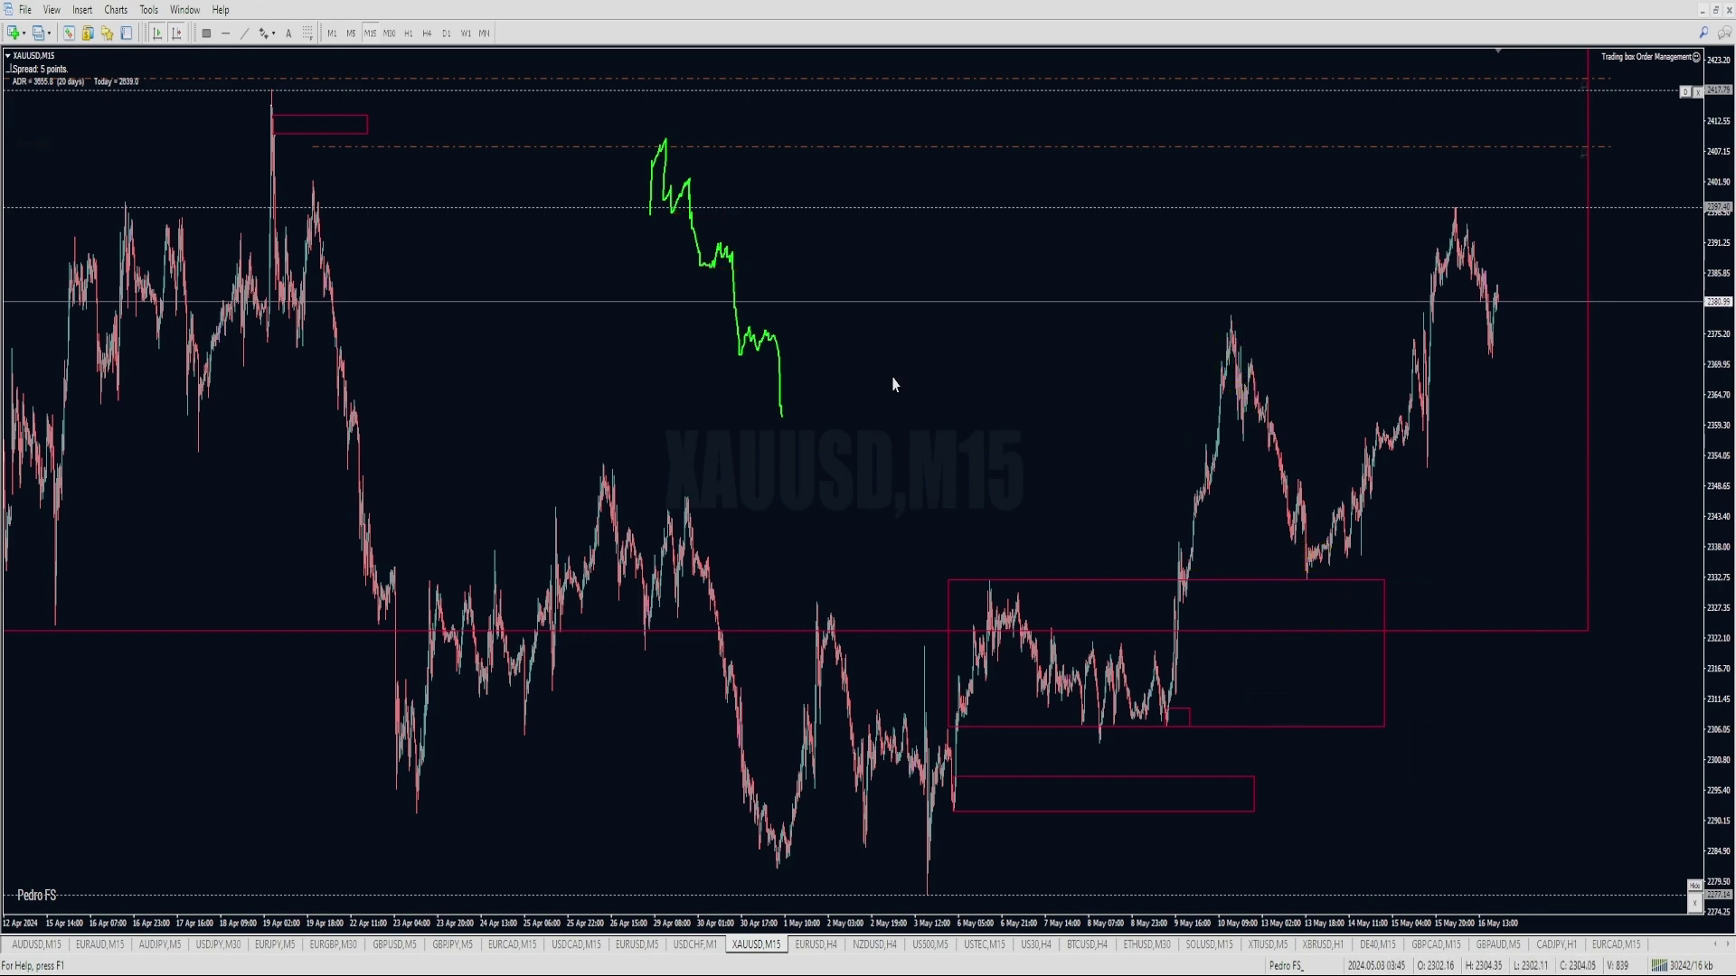
key("ctrl+z")
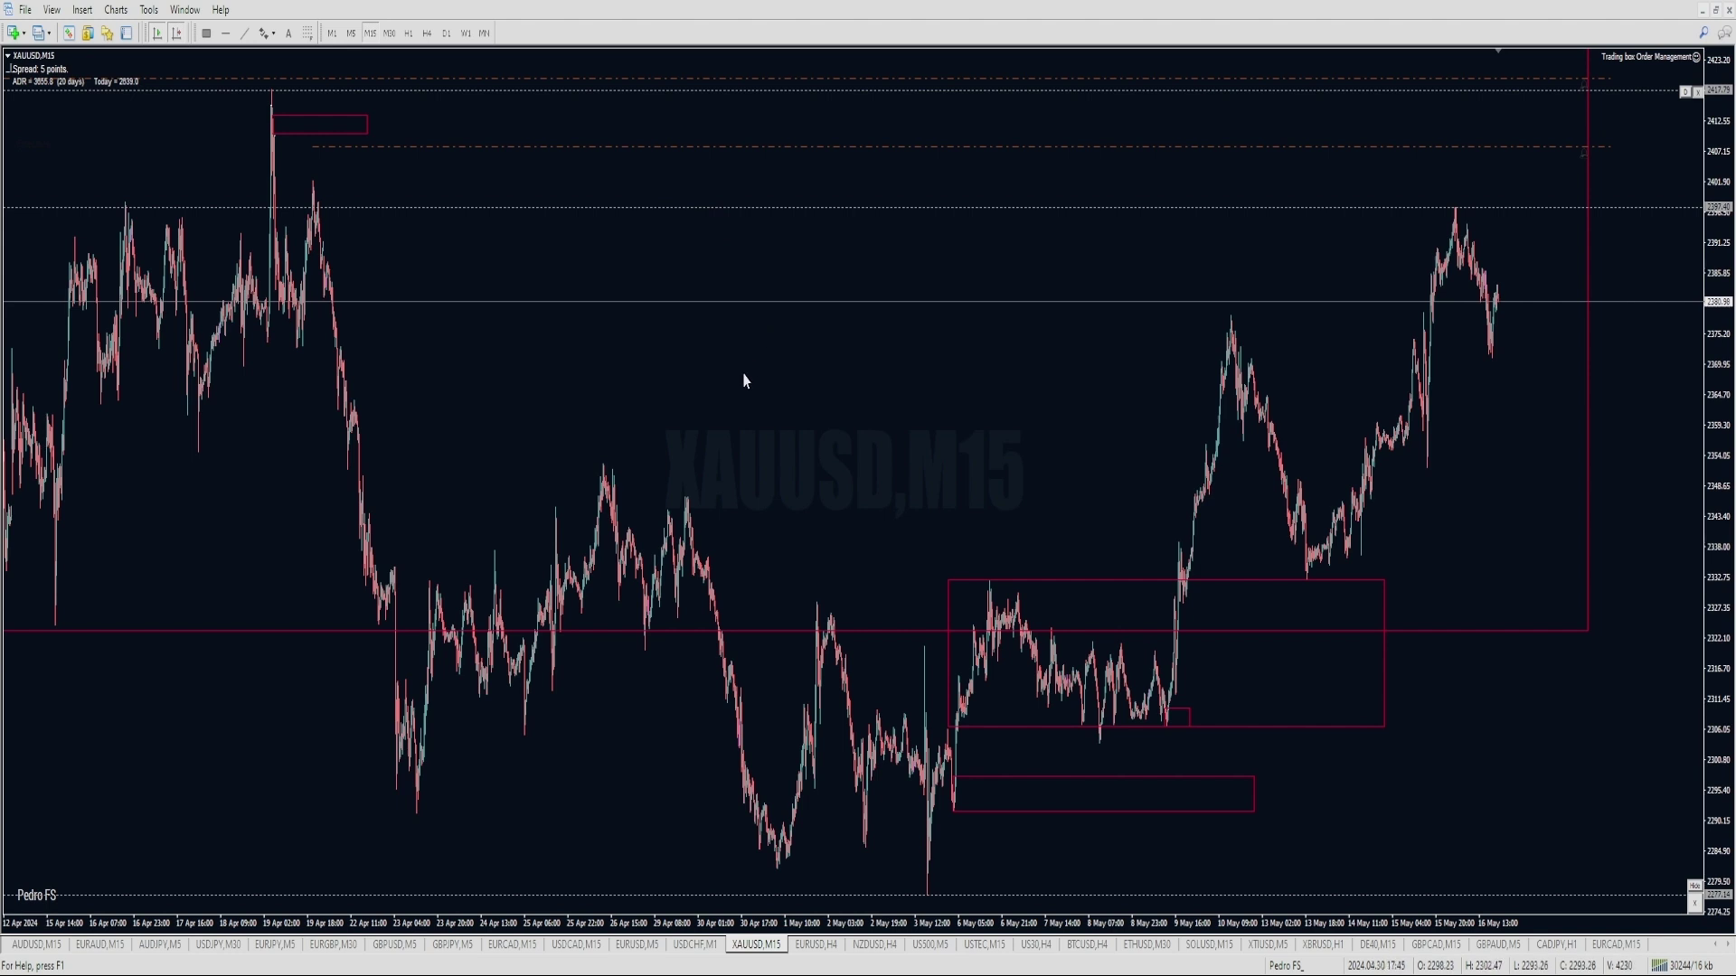
Sketch a yellow rising price path with a spike and pullback in the empty chart area, with two red level lines at the pullback.
mouse_move(741, 360)
left_mouse_down()
mouse_move(768, 378)
mouse_move(833, 306)
mouse_move(848, 327)
mouse_move(880, 228)
mouse_move(895, 300)
mouse_move(891, 278)
left_mouse_up()
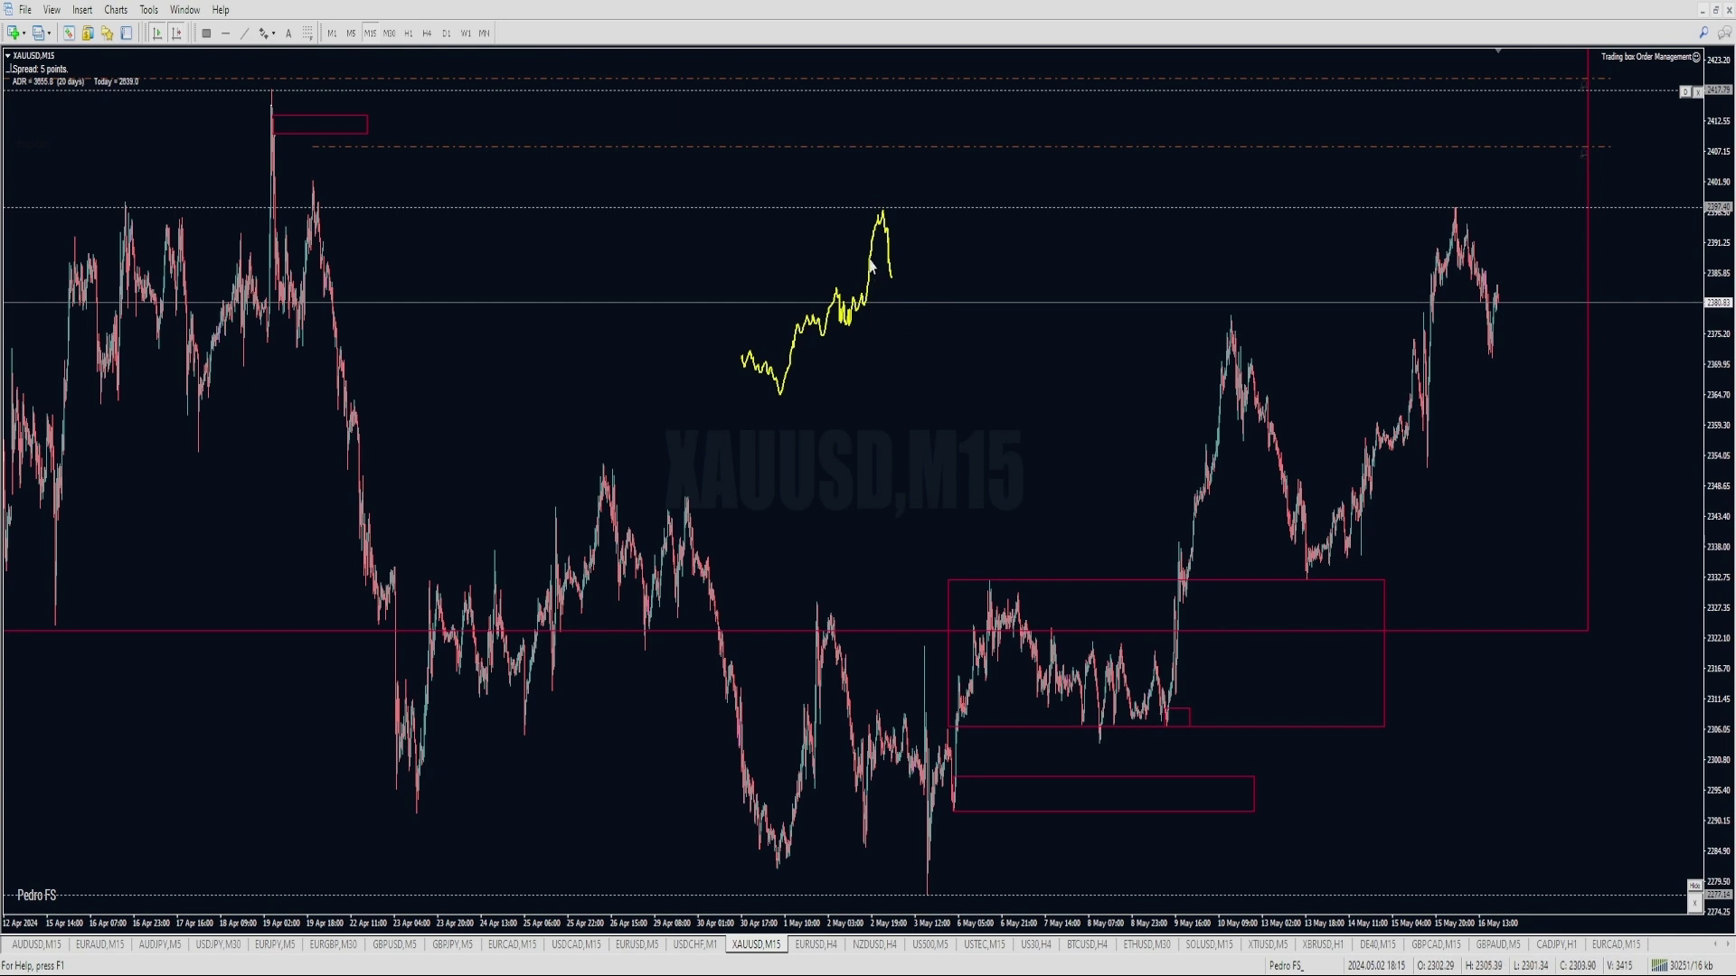
left_click_drag(857, 294, 930, 328)
mouse_move(897, 278)
left_mouse_down()
mouse_move(906, 298)
mouse_move(913, 271)
mouse_move(925, 335)
mouse_move(940, 272)
left_mouse_up()
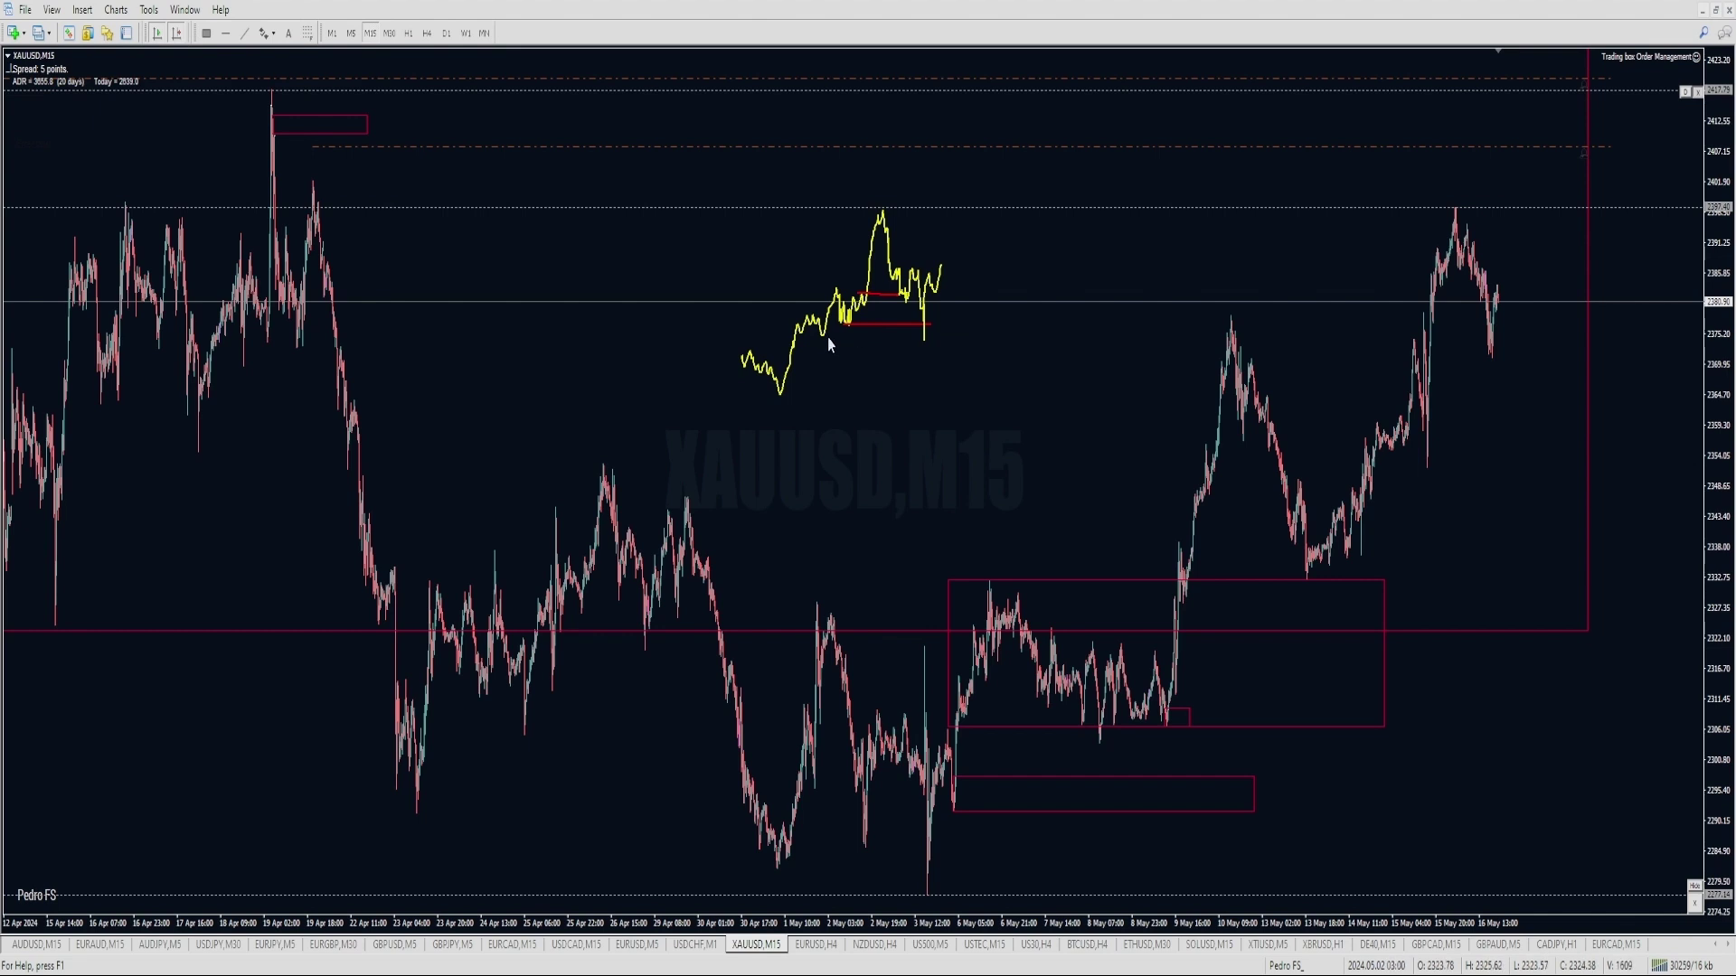
Add a white level line with a circled low and two lower red level lines, and extend the yellow path to a second peak.
left_click_drag(827, 336, 924, 335)
left_click_drag(776, 372, 940, 373)
left_click_drag(782, 394, 937, 398)
mouse_move(943, 268)
left_mouse_down()
mouse_move(971, 226)
mouse_move(980, 279)
left_mouse_up()
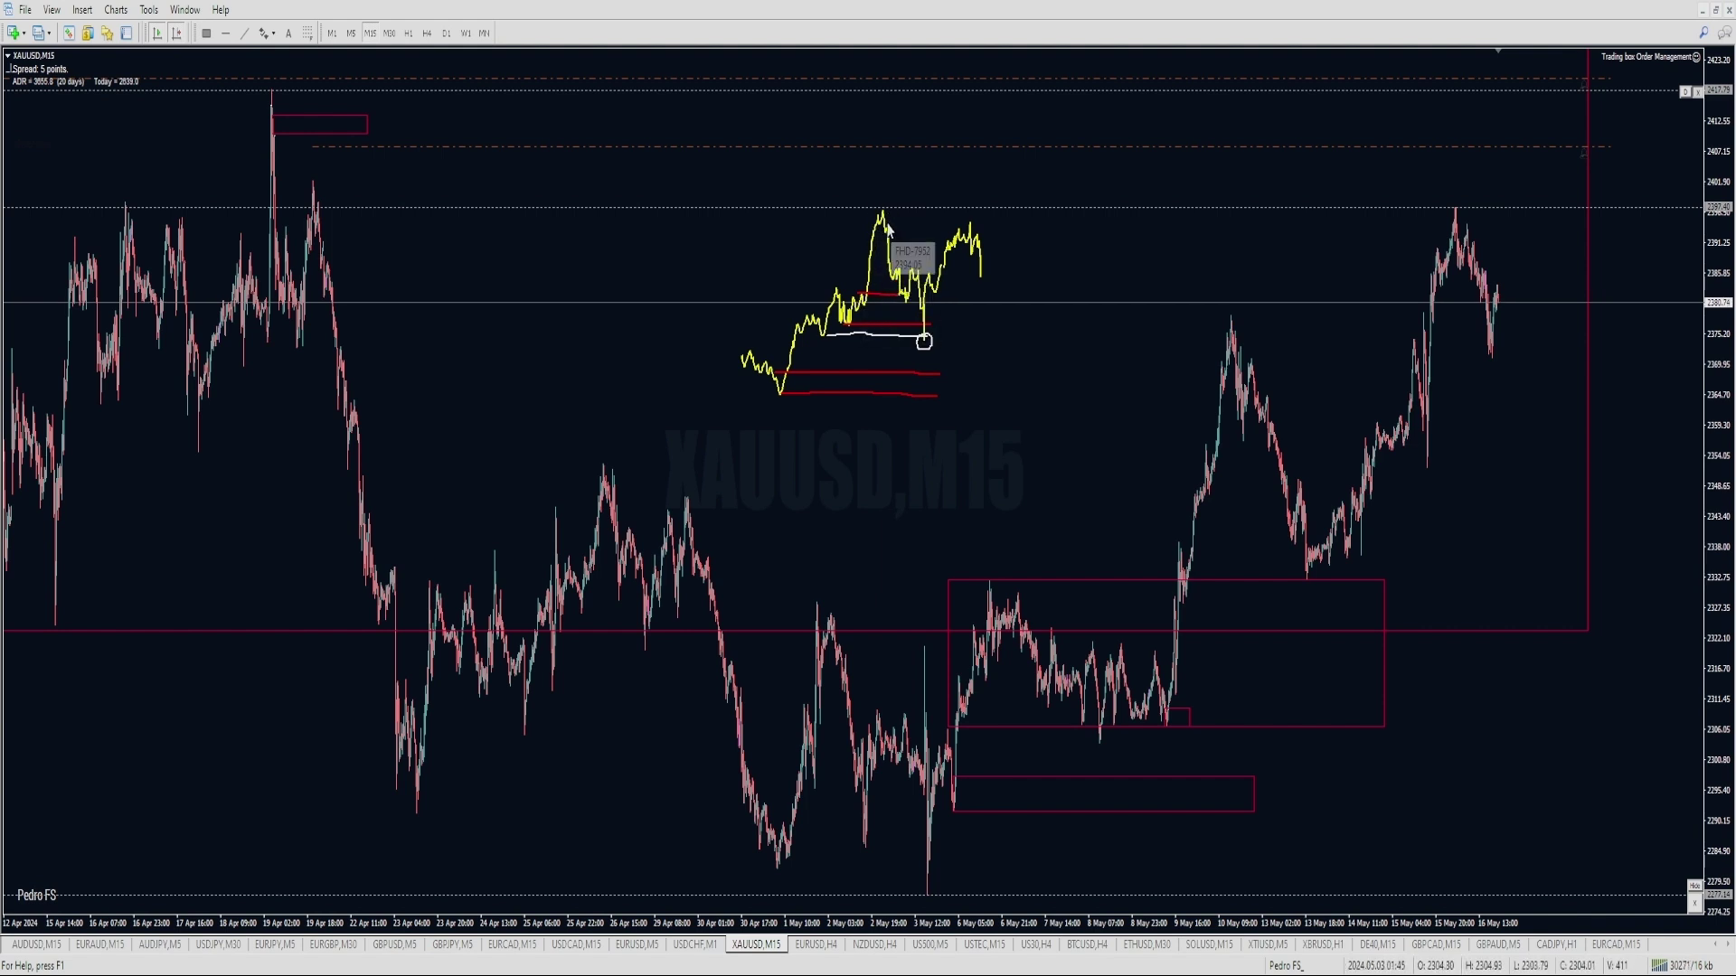
Mark the sketch's two peaks and a spot beside the lower red levels in green, and undo the extra green strokes.
left_click_drag(883, 220, 901, 222)
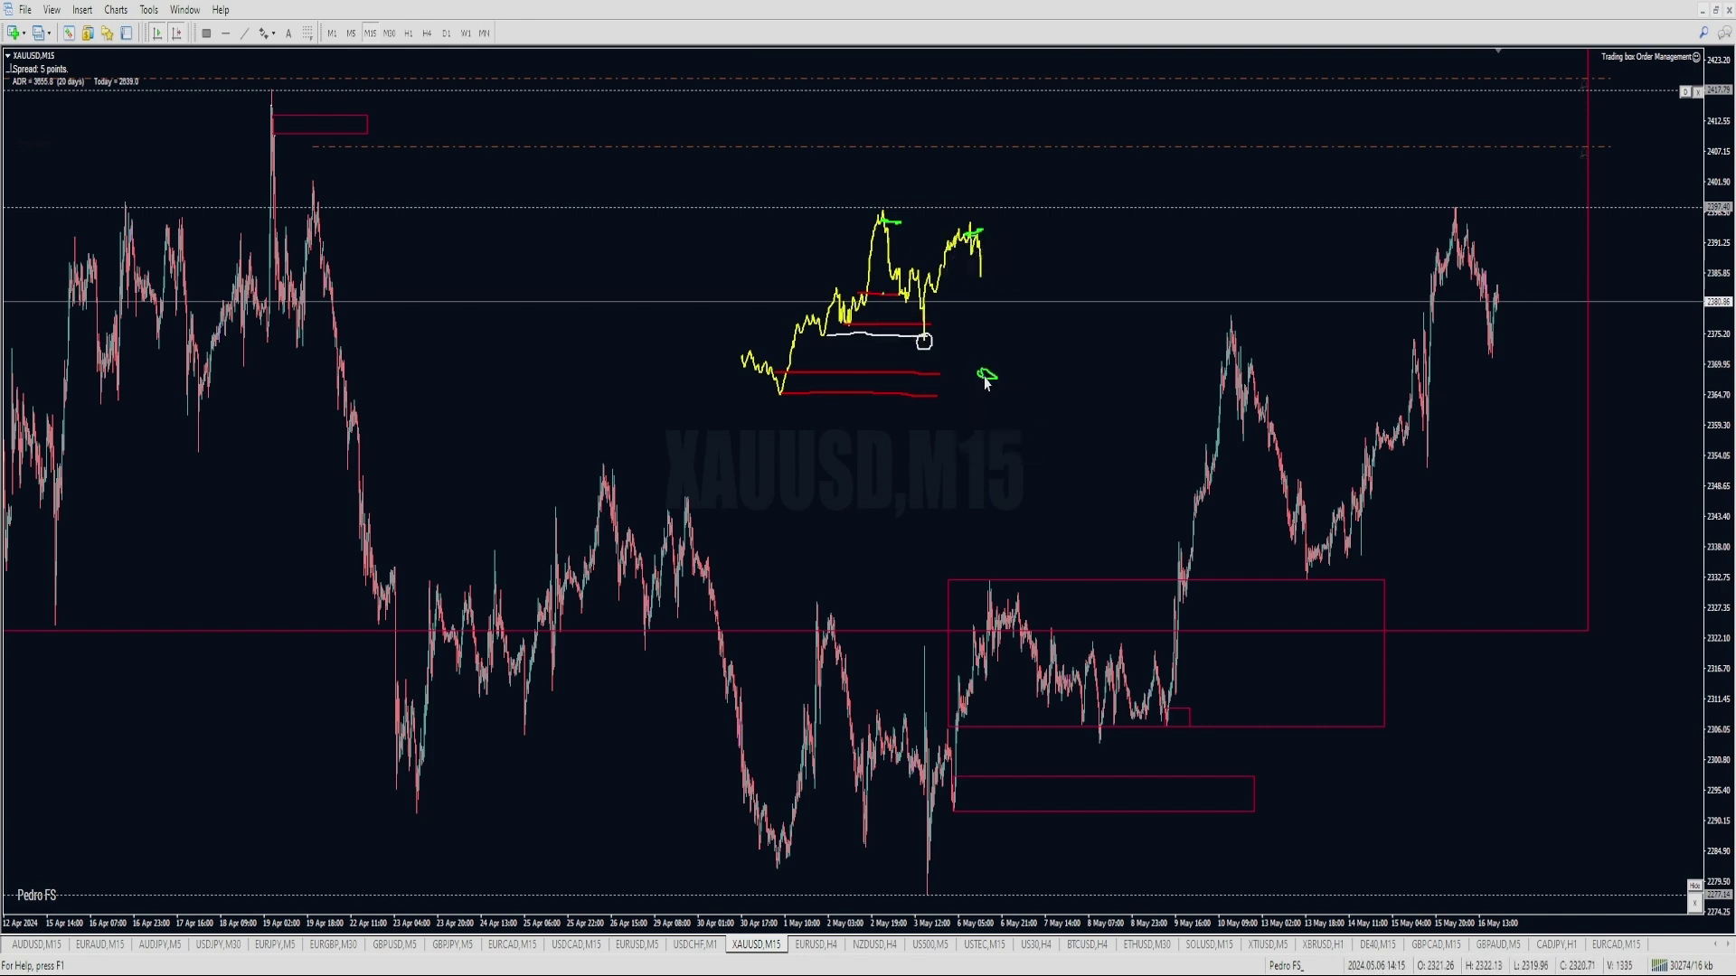
left_click_drag(984, 378, 1005, 374)
left_click_drag(929, 372, 1025, 371)
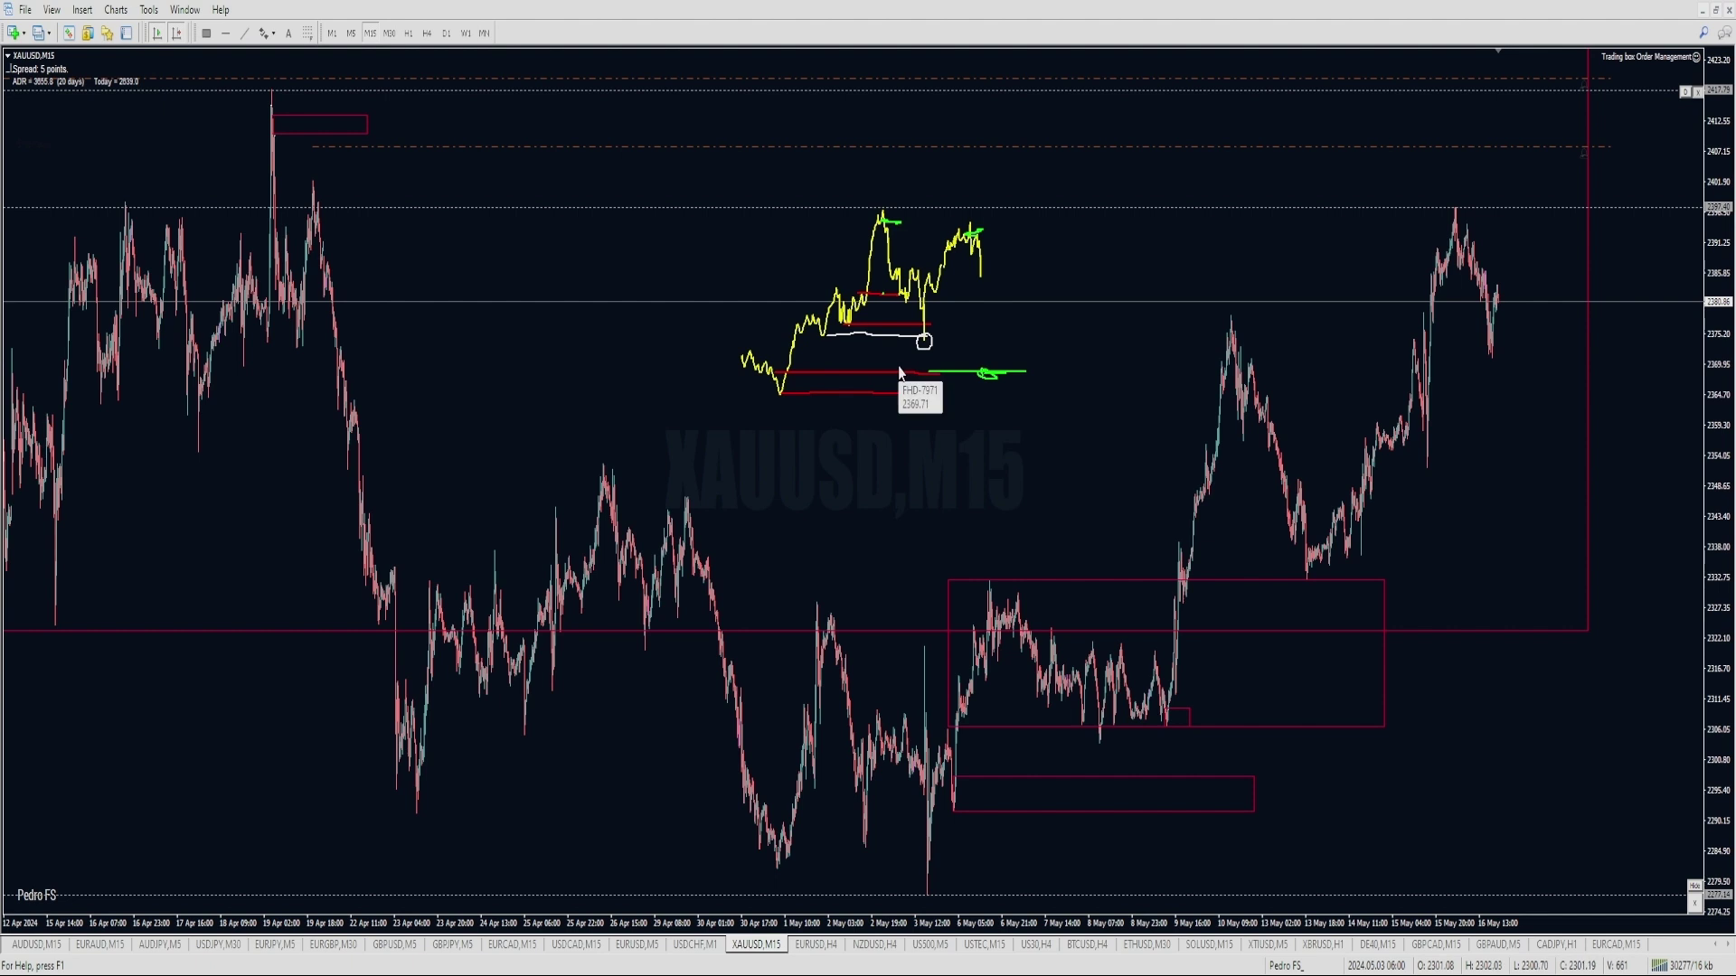
key("BackSpace")
left_click_drag(923, 324, 995, 372)
key("BackSpace")
mouse_move(890, 204)
left_mouse_down()
mouse_move(906, 204)
mouse_move(832, 213)
left_mouse_up()
key("BackSpace")
key("BackSpace")
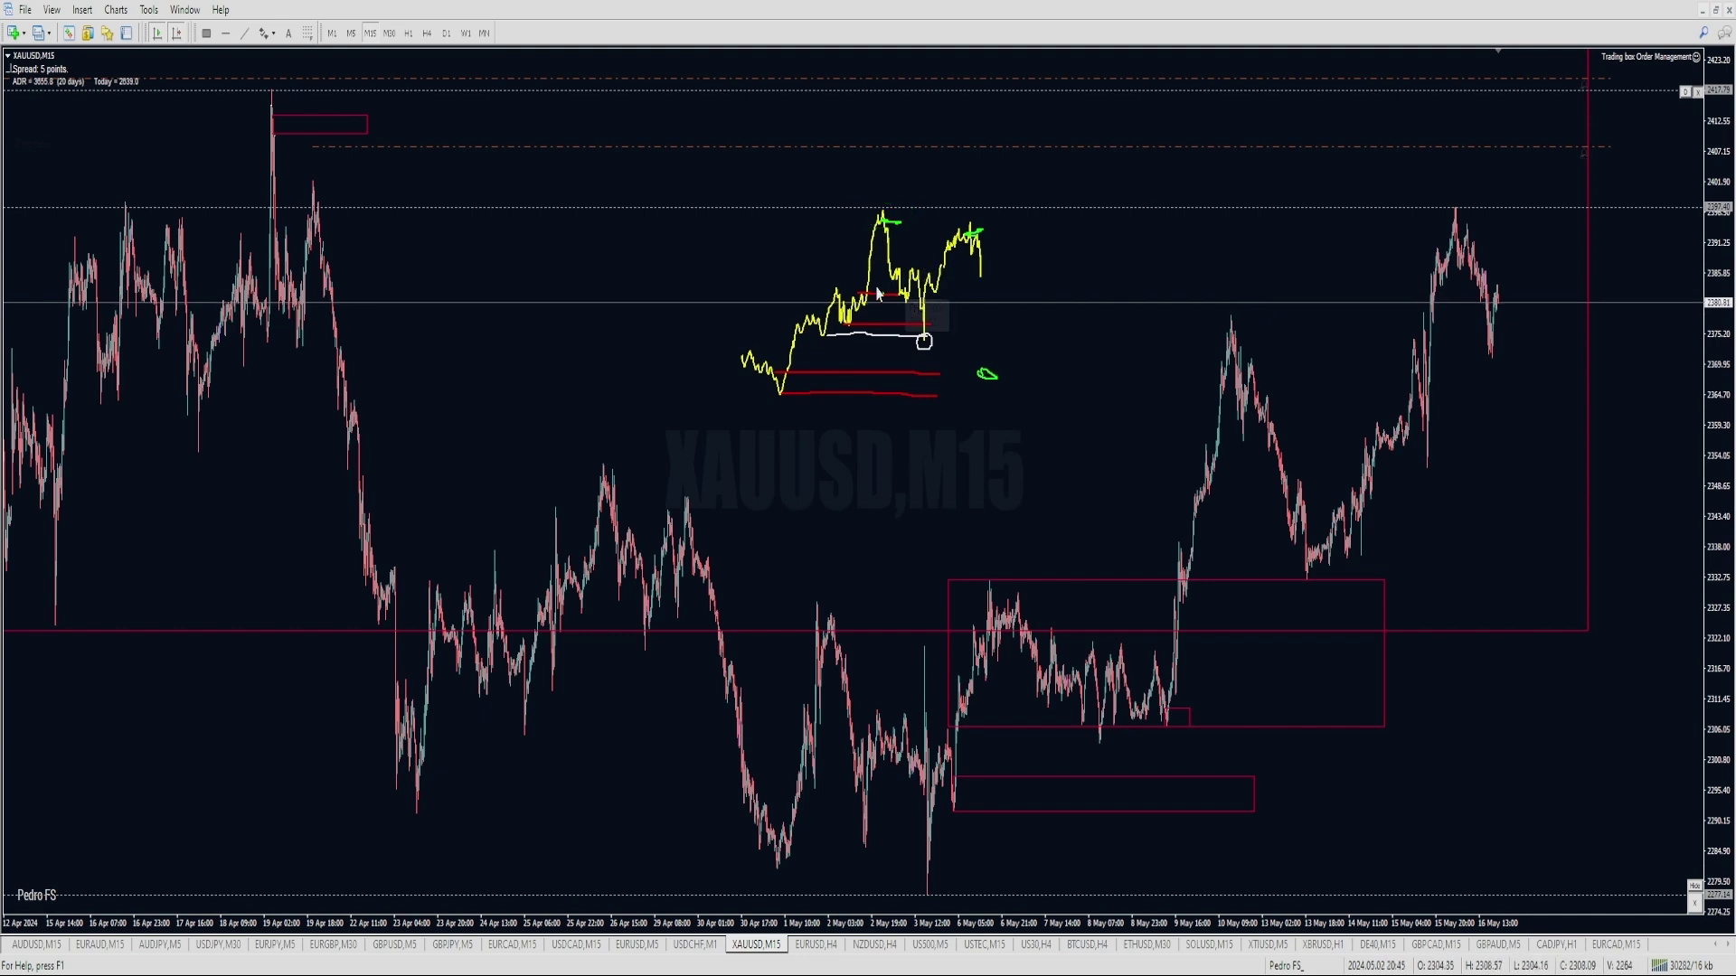
Mark the 15 May base with short green level lines, and sketch a green rising path with a yellow level line beneath its consolidation.
key("ctrl+z")
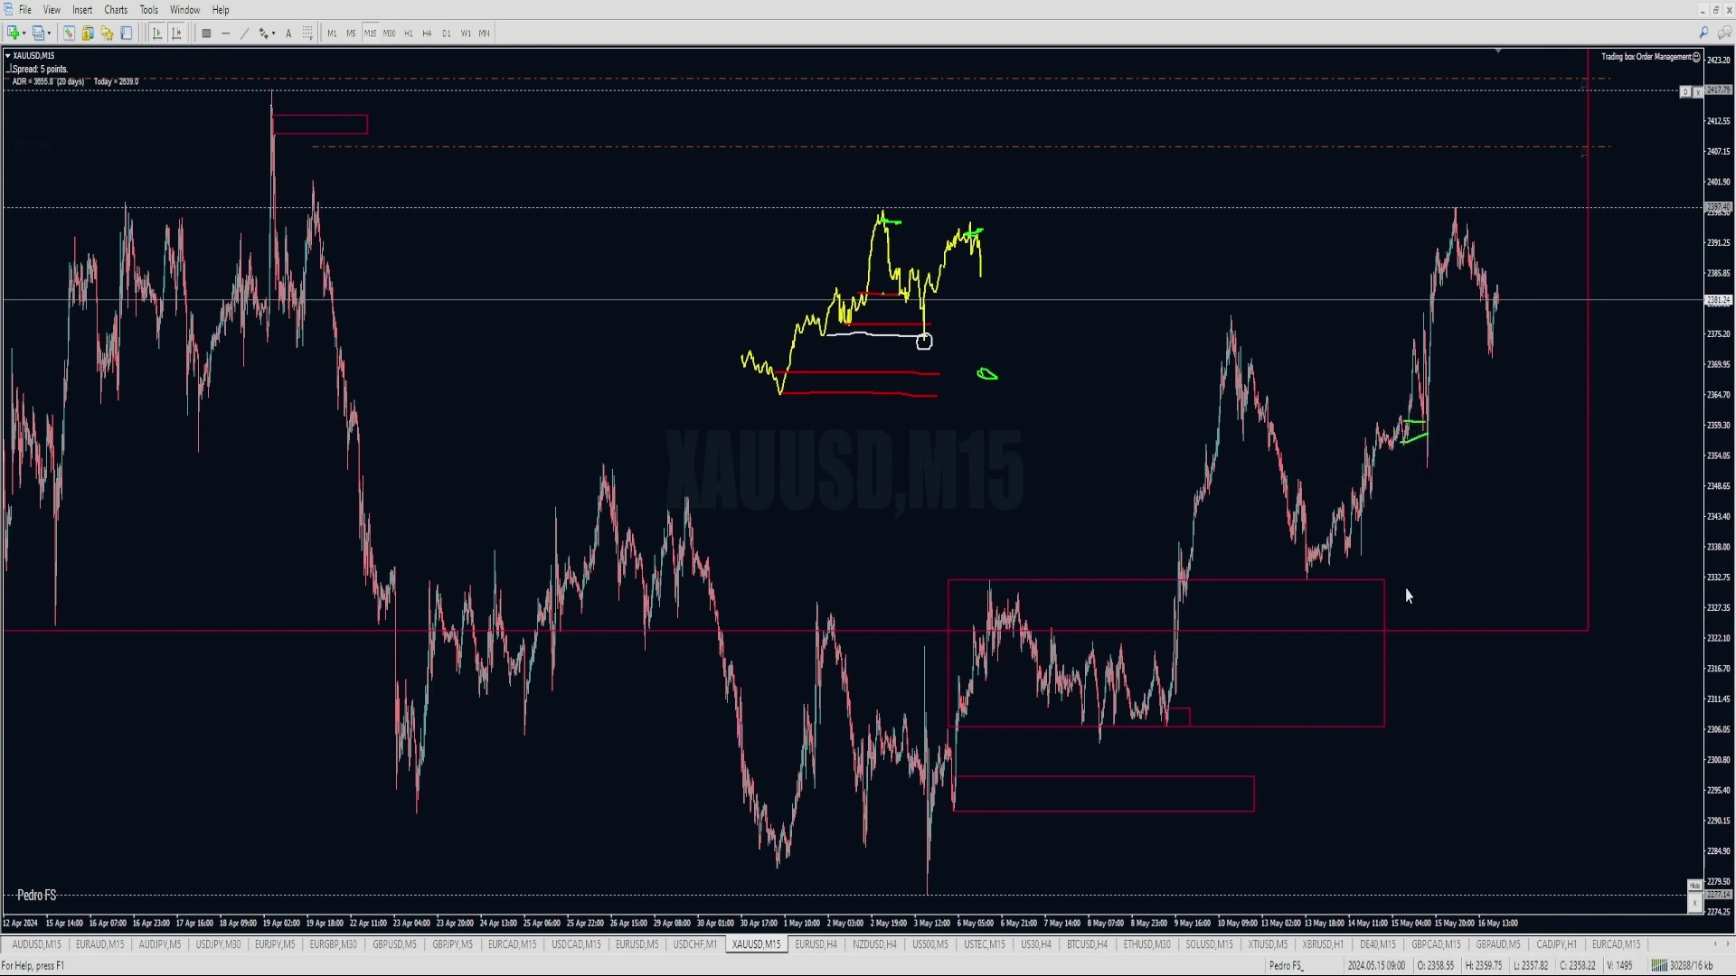
mouse_move(1412, 545)
left_mouse_down()
mouse_move(1432, 548)
mouse_move(1460, 482)
mouse_move(1469, 509)
mouse_move(1488, 488)
mouse_move(1490, 526)
mouse_move(1519, 405)
left_mouse_up()
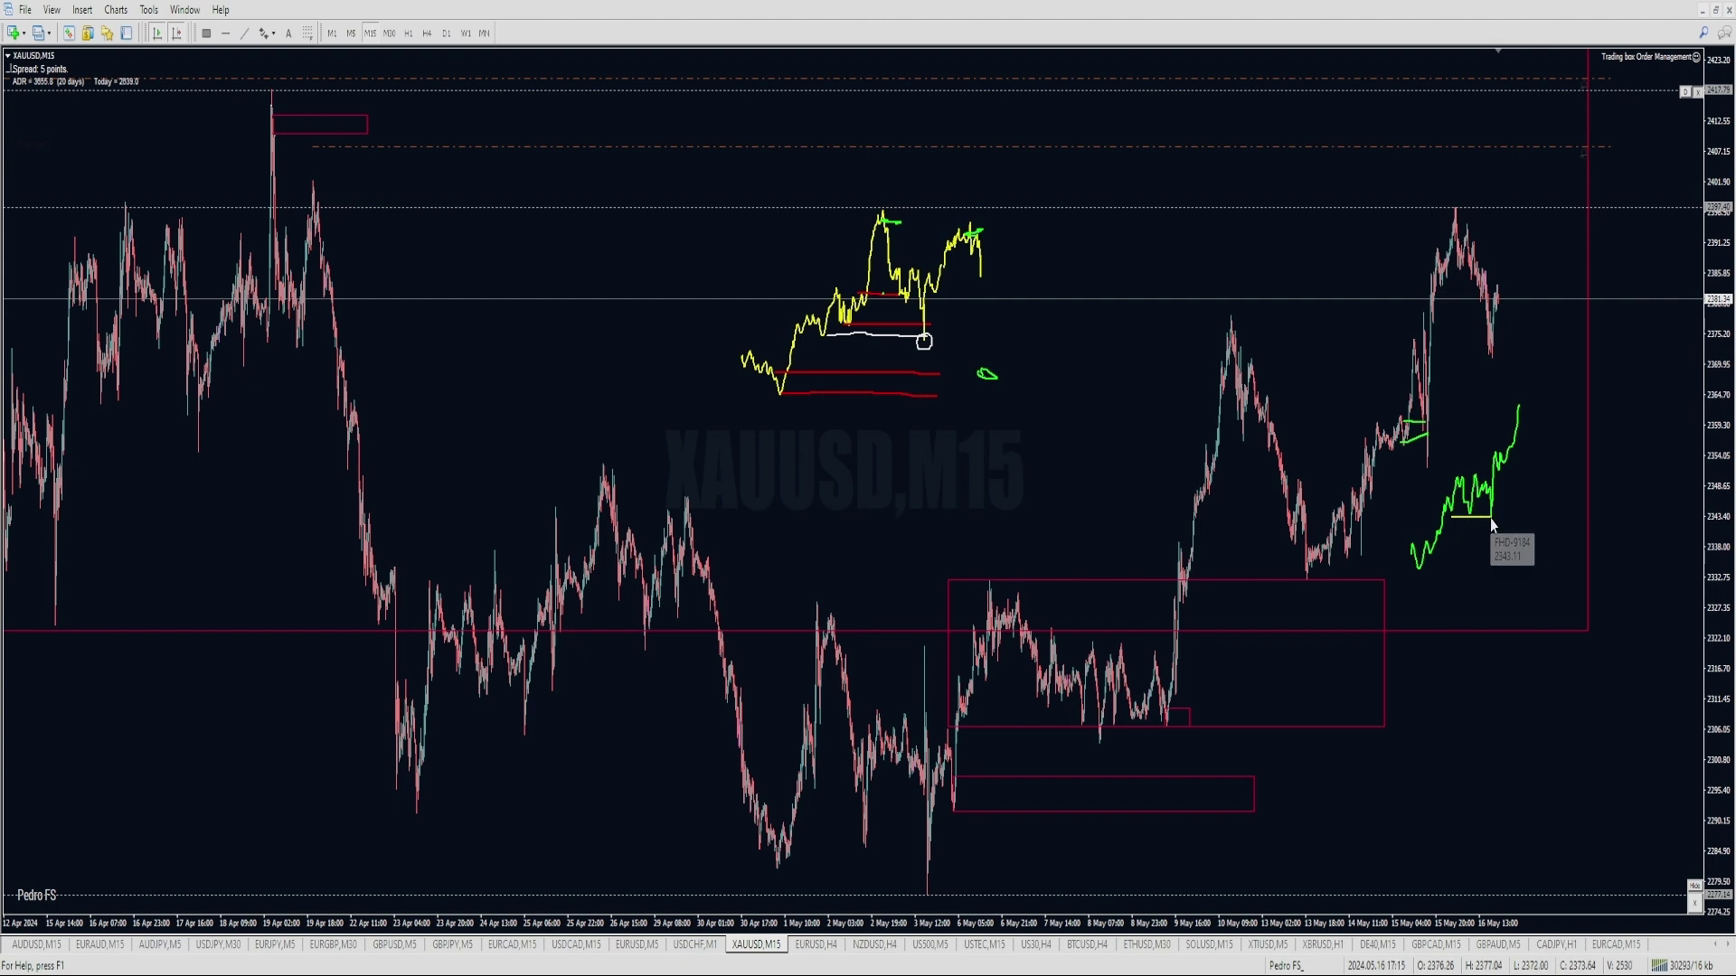
Circle the low at the yellow level line, and mark the 15 May base in white with a lower level line and a downward spike.
mouse_move(1494, 512)
left_mouse_down()
mouse_move(1495, 529)
mouse_move(1488, 508)
left_mouse_up()
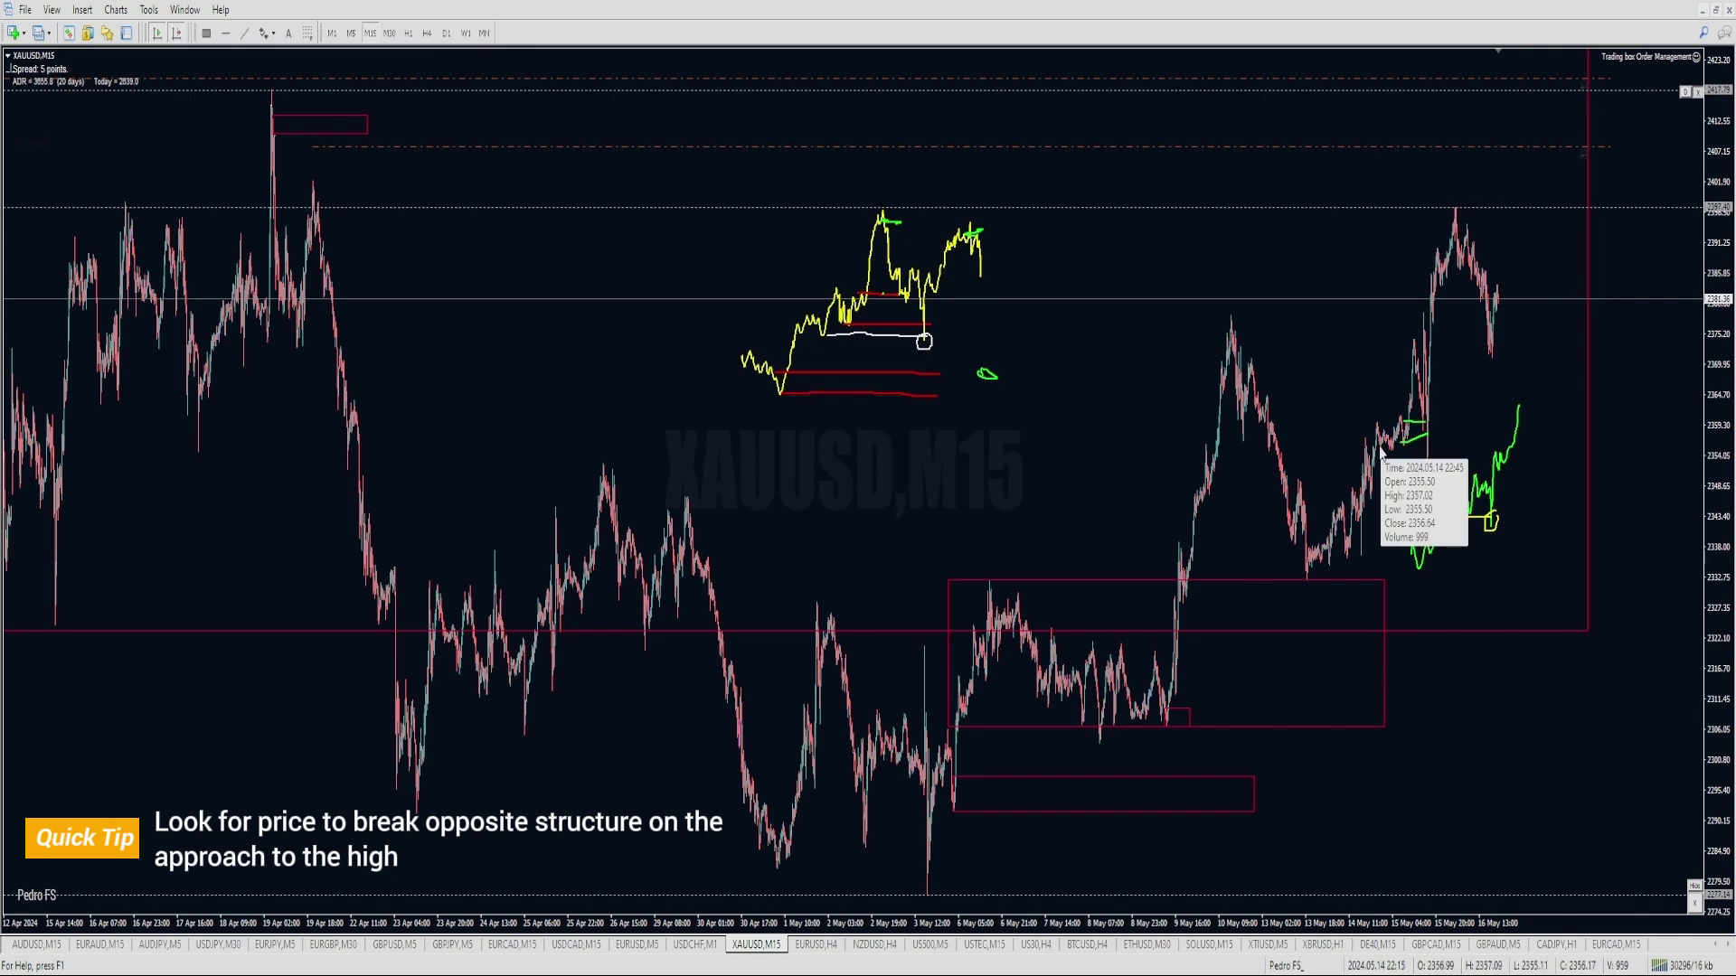
key("BackSpace")
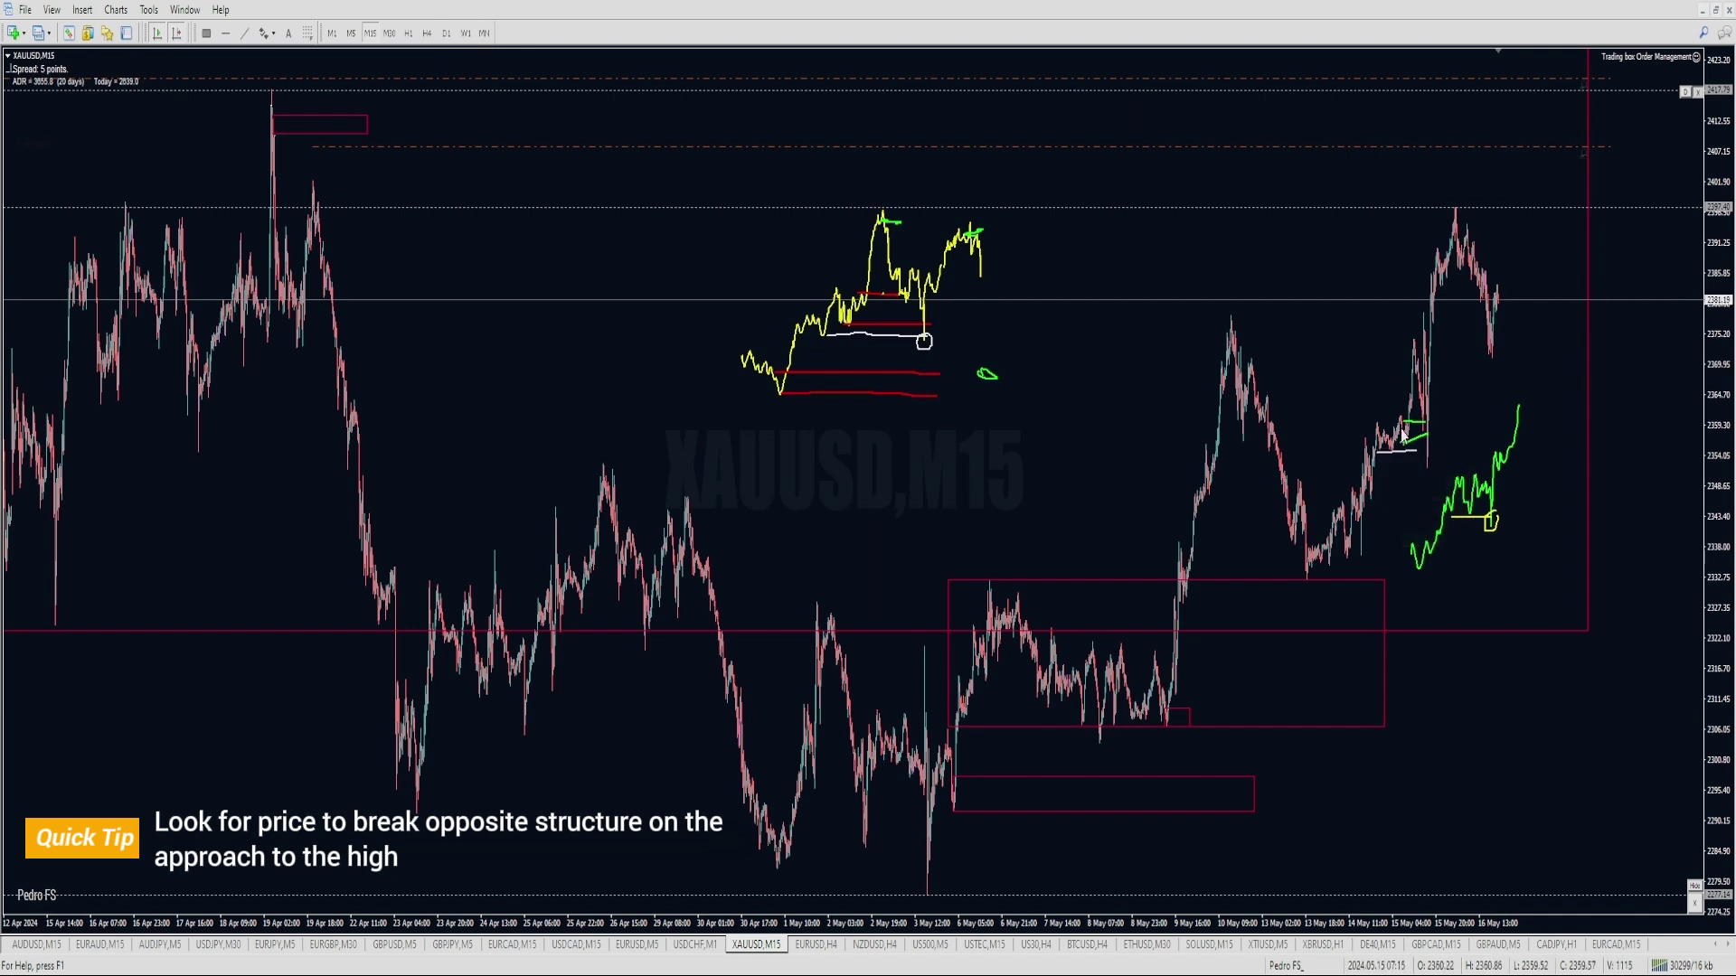
left_click_drag(1402, 430, 1392, 487)
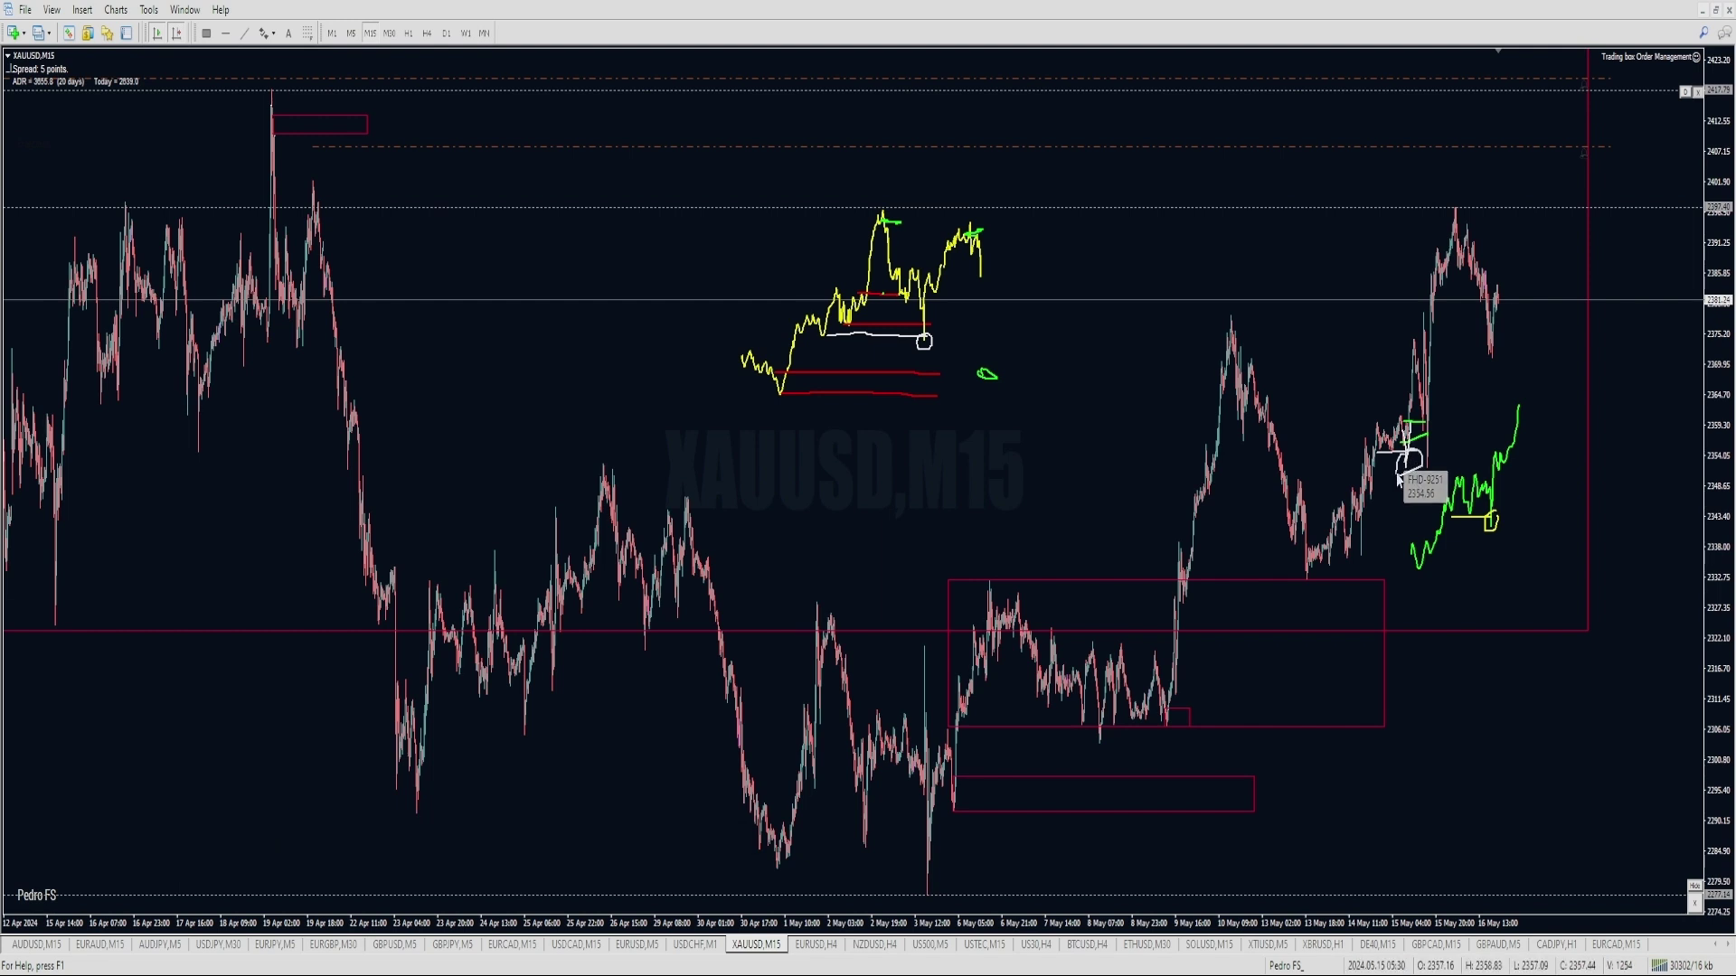
key("BackSpace")
key("BackSpace")
Draw a white level line from the 10 May peak, and sketch a small white price path with a base line and spike beneath it.
left_click_drag(1234, 348, 1396, 346)
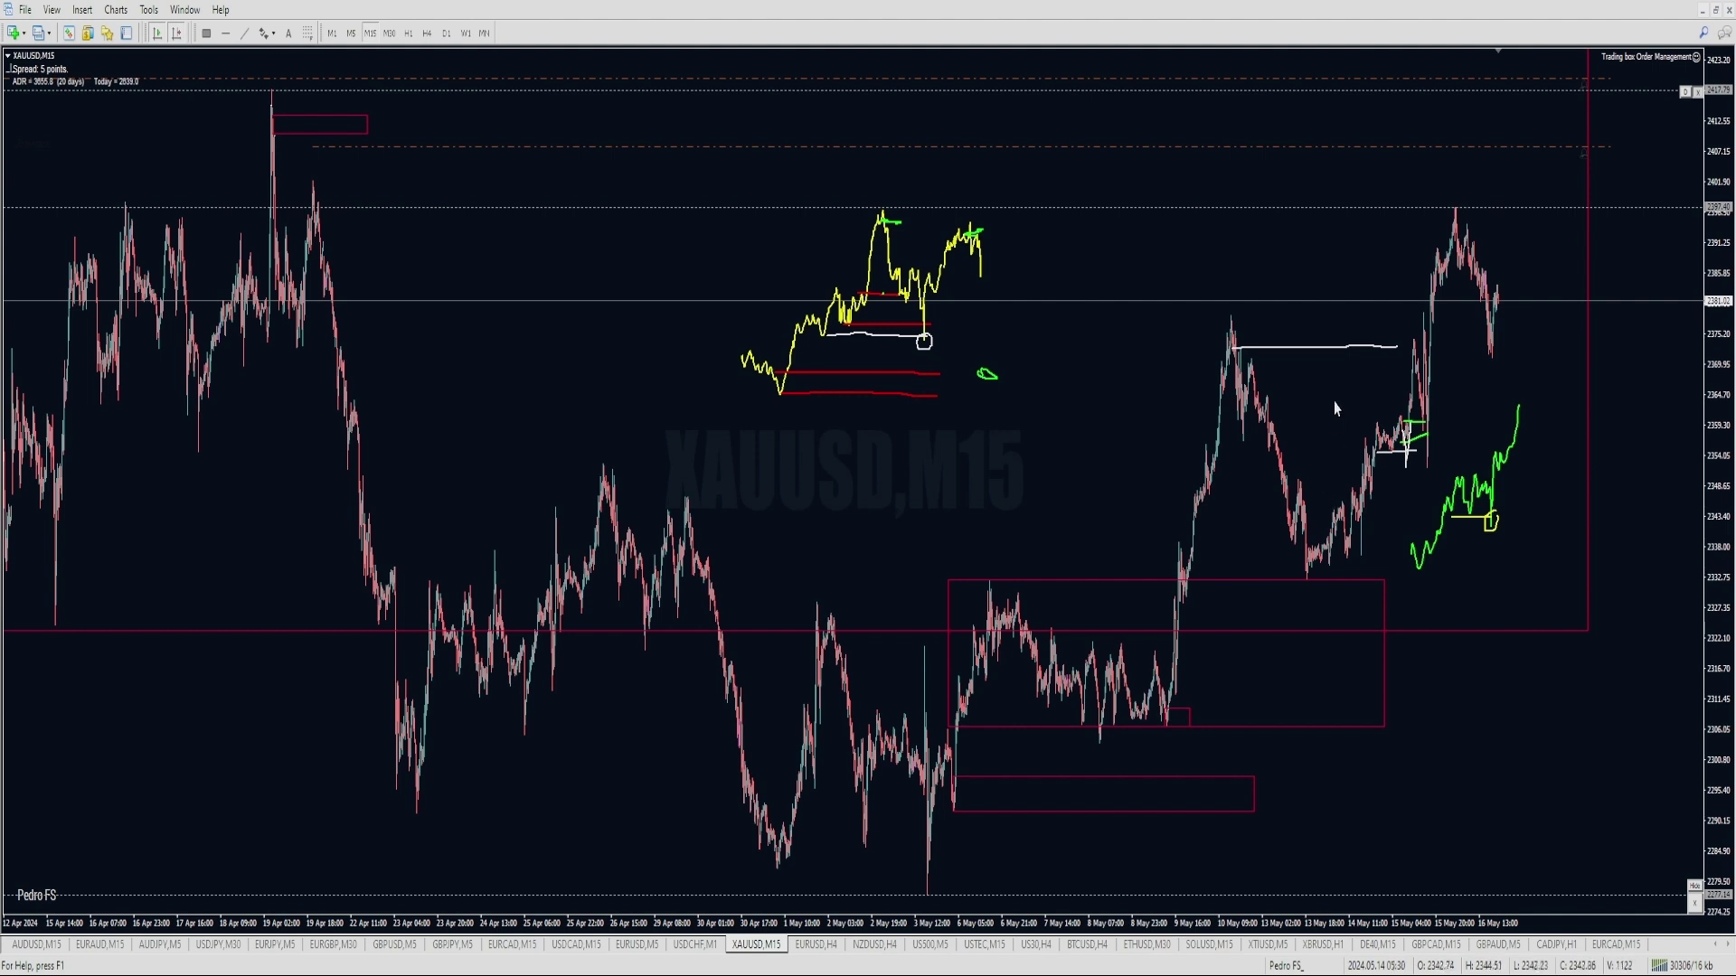
mouse_move(1325, 426)
left_mouse_down()
mouse_move(1341, 403)
mouse_move(1349, 452)
mouse_move(1371, 387)
left_mouse_up()
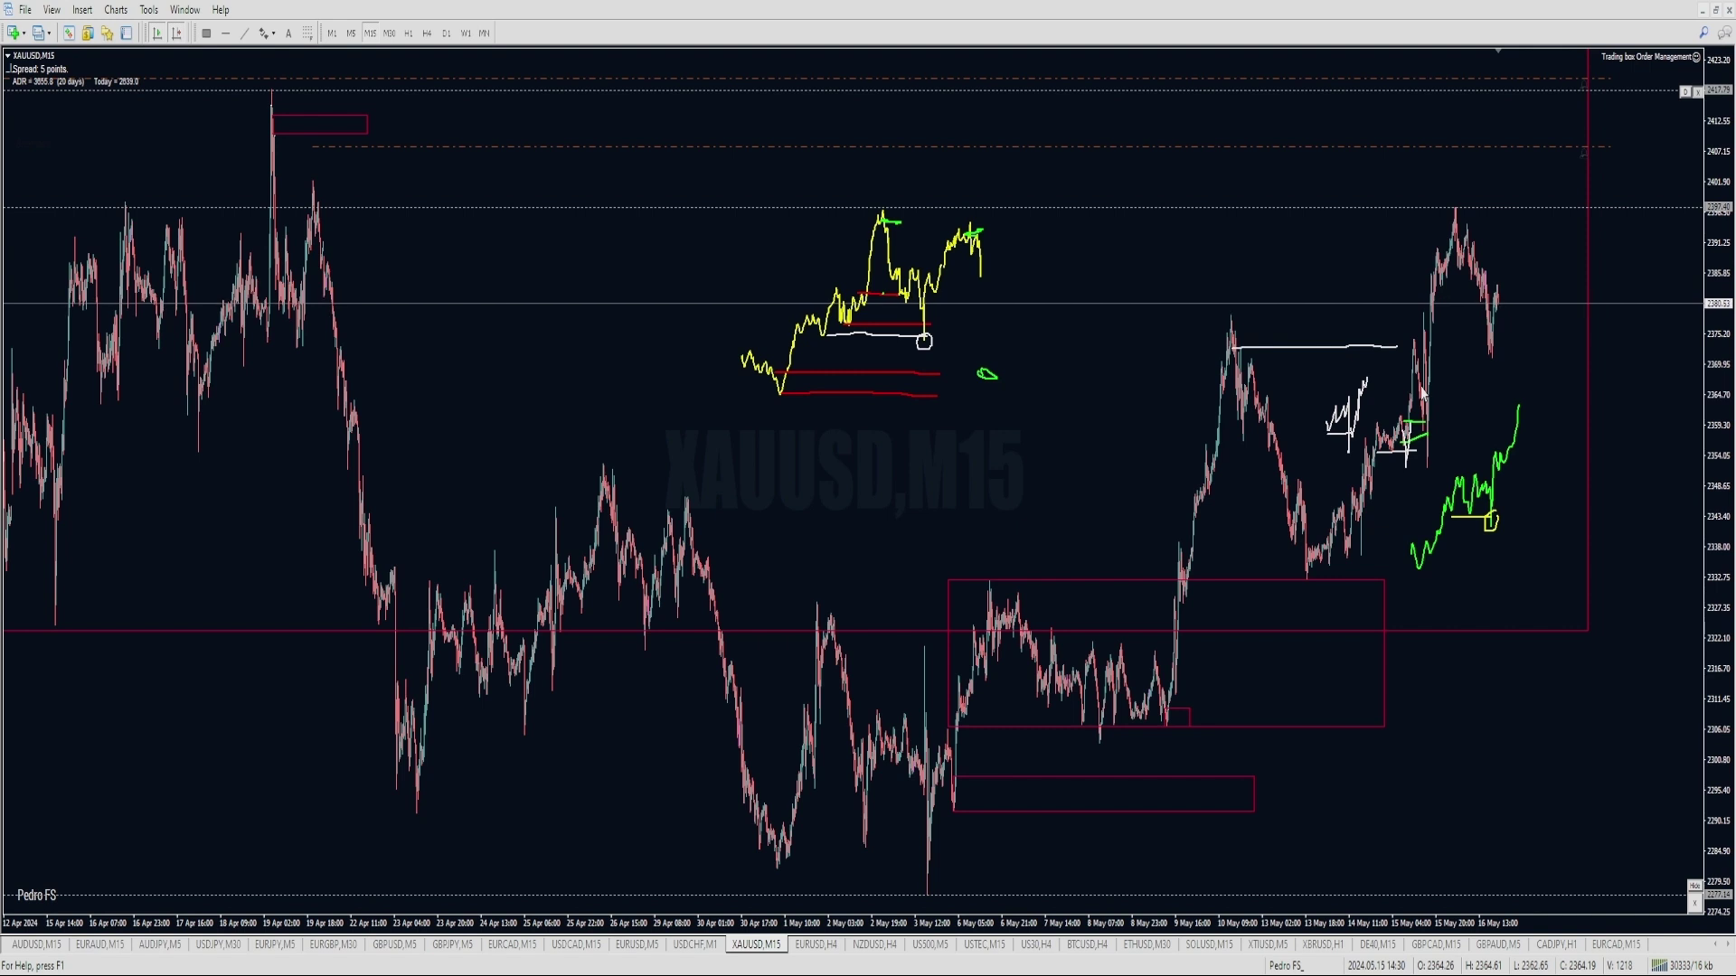
mouse_move(1214, 335)
left_mouse_down()
mouse_move(1245, 312)
mouse_move(1216, 332)
left_mouse_up()
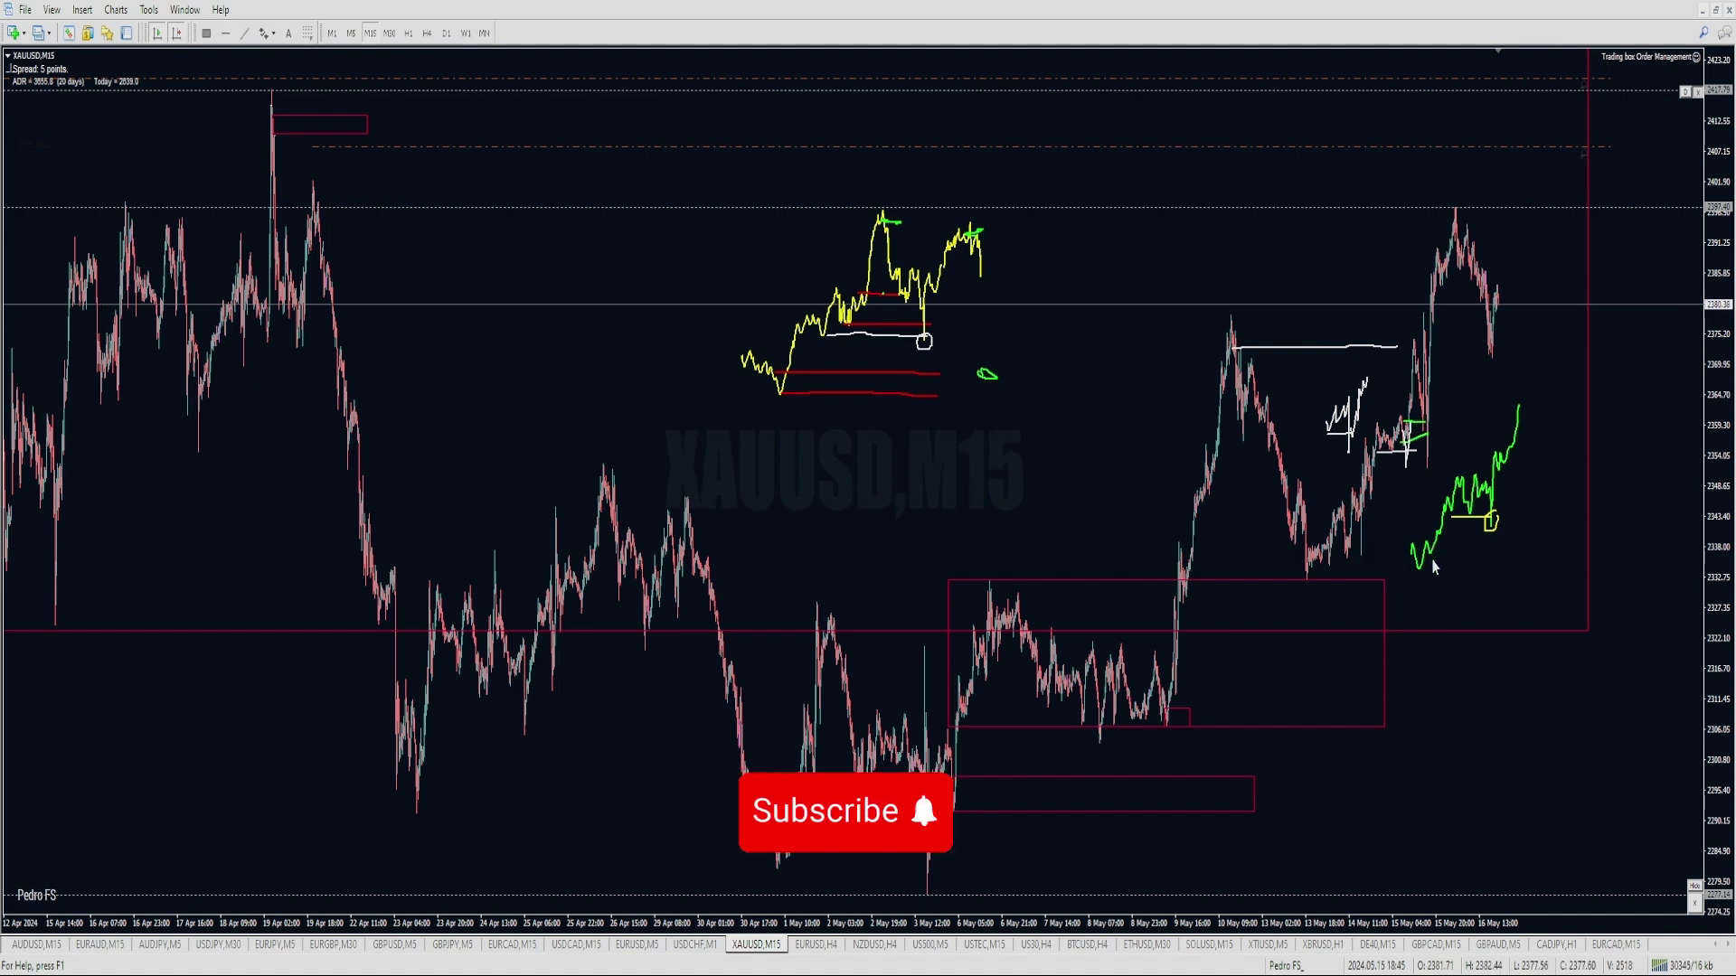
left_click_drag(1426, 452, 1445, 599)
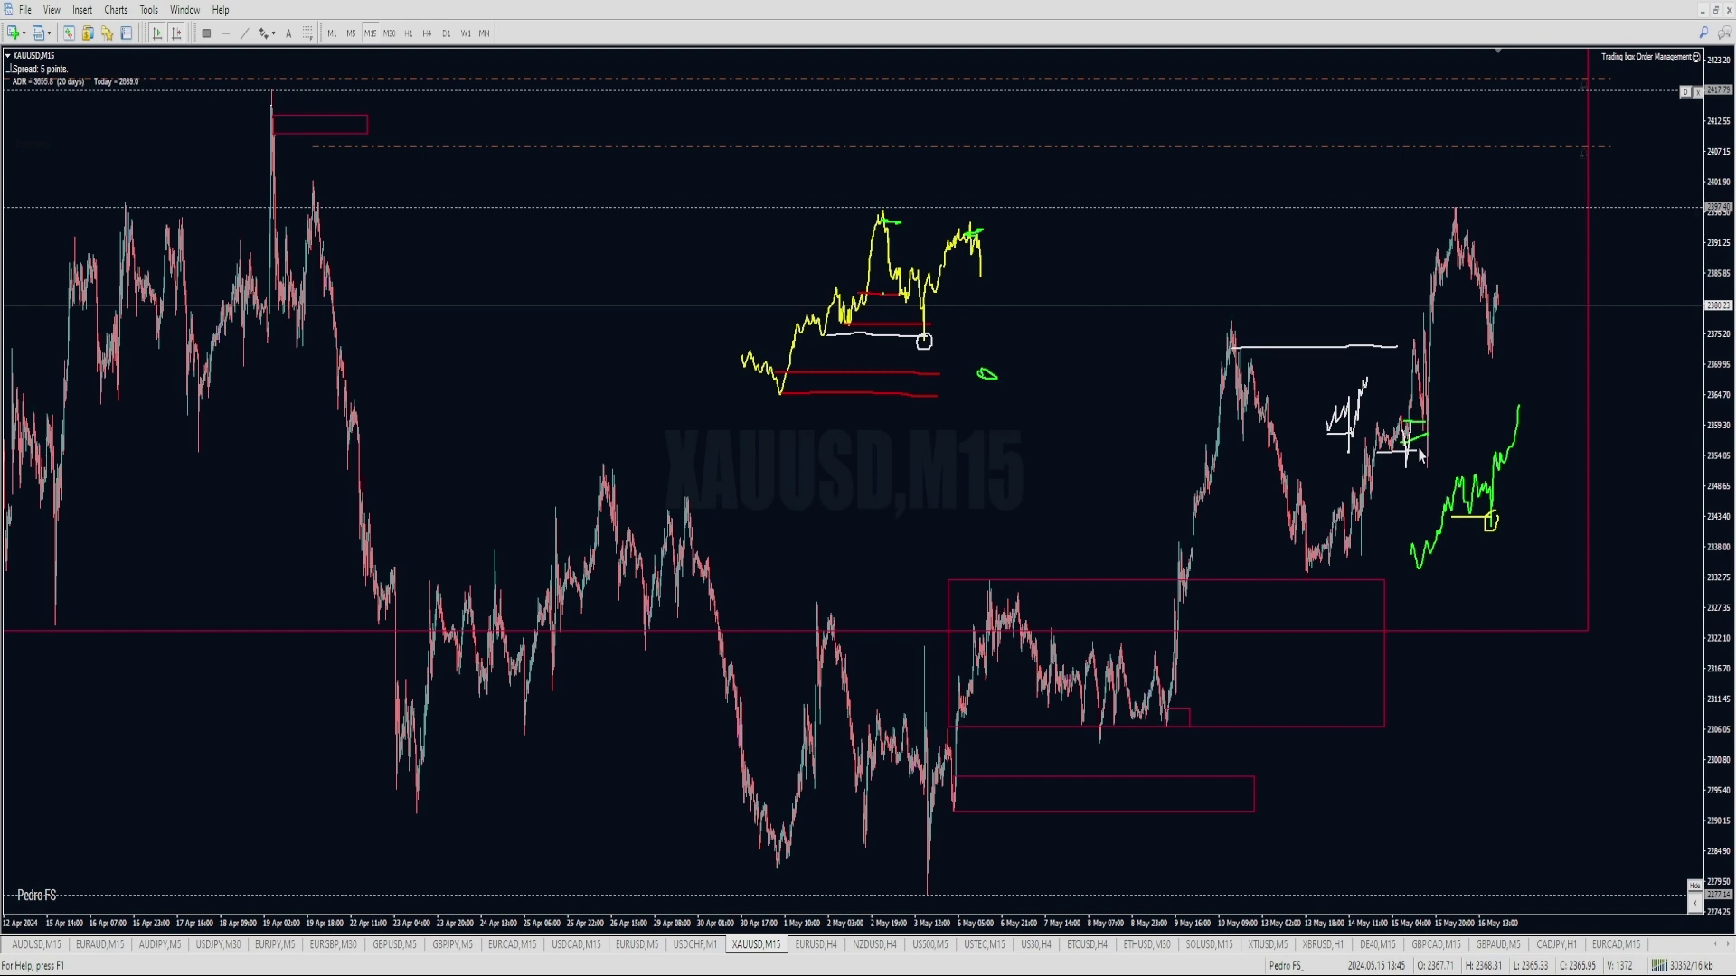
Erase all the freehand annotations from the chart.
key("BackSpace")
key("Return")
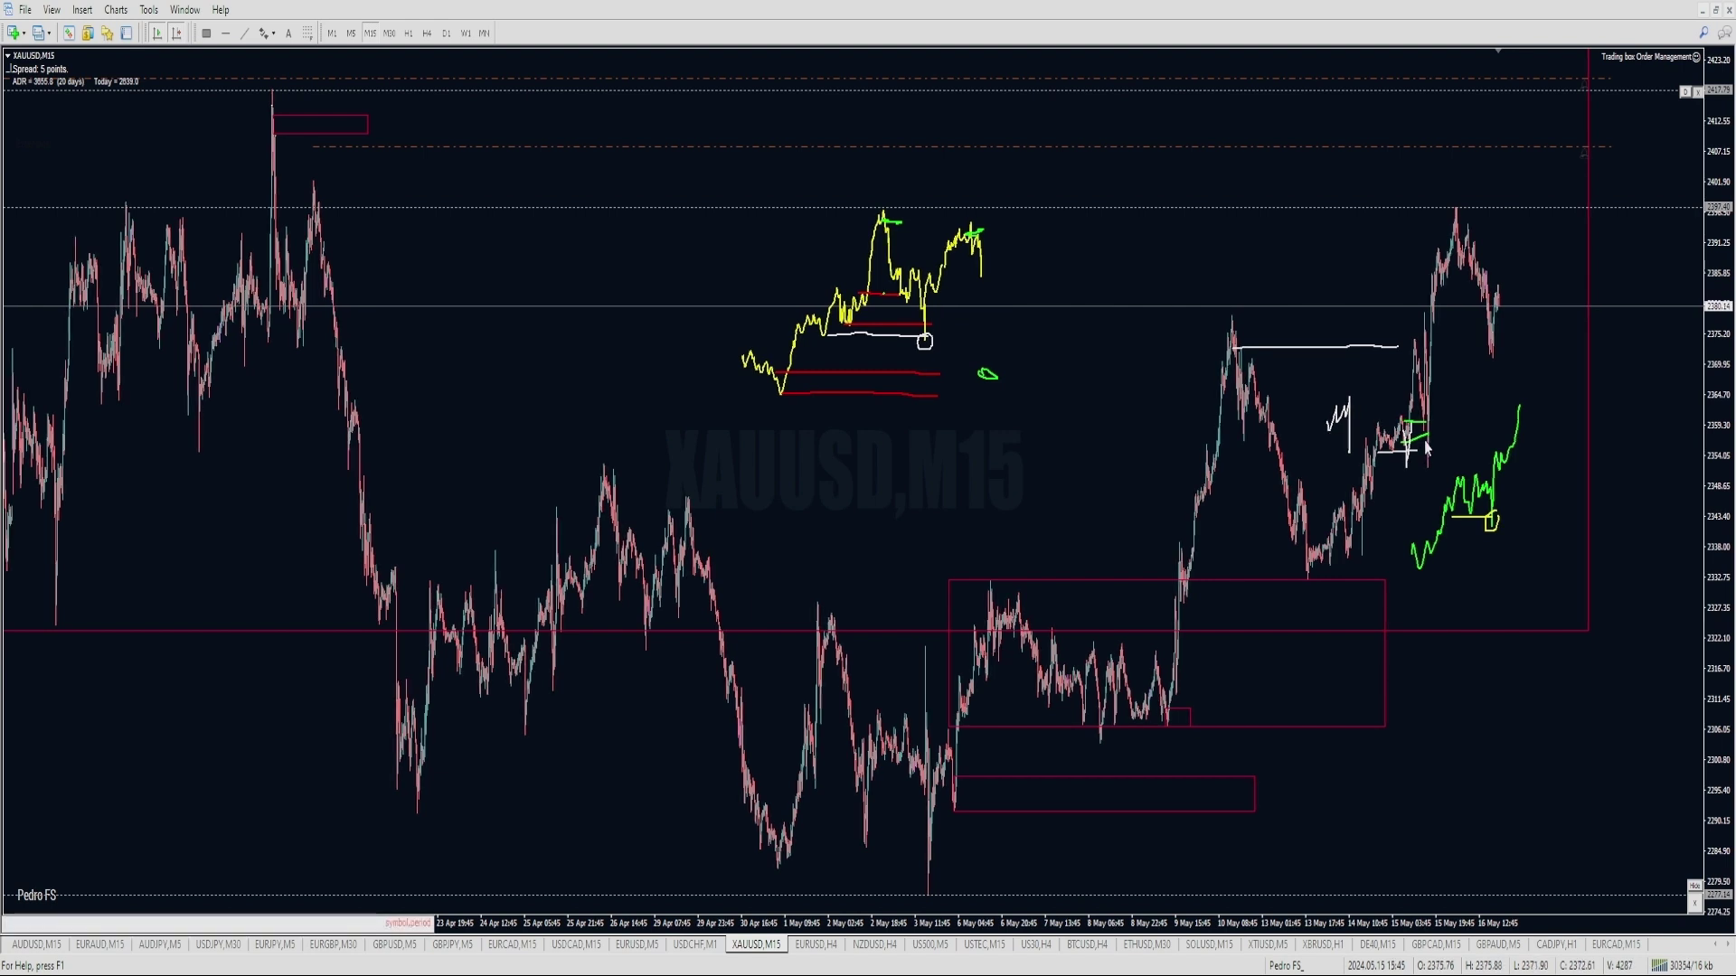
key("Escape")
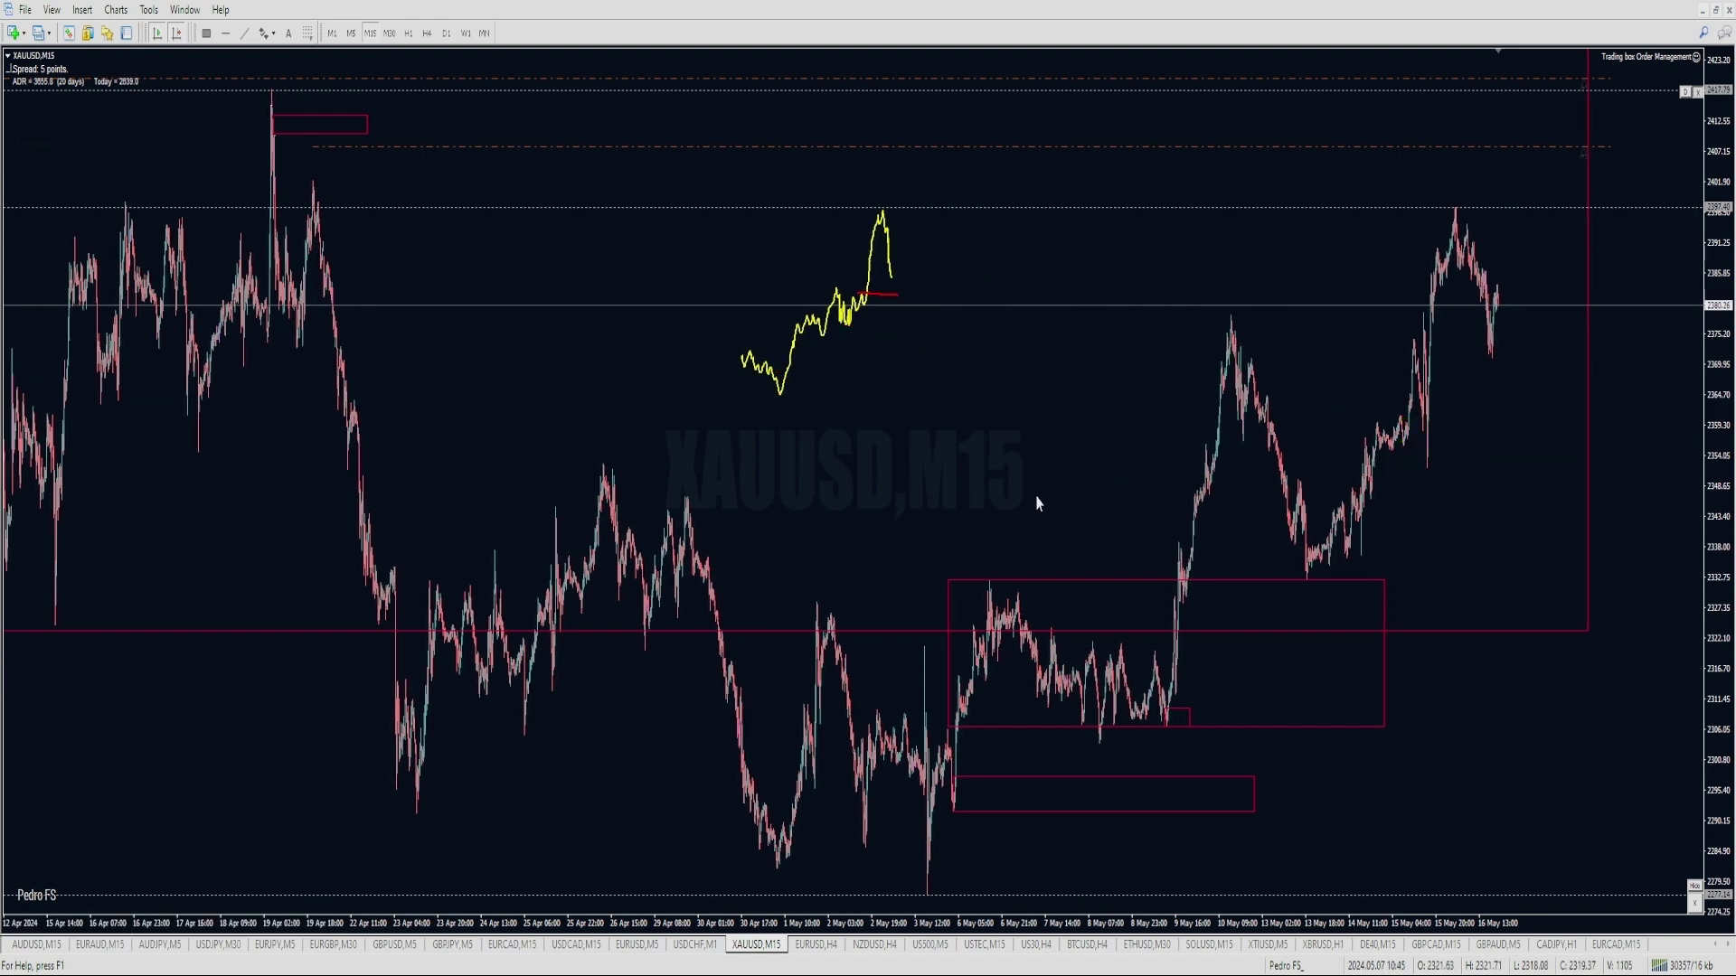
Switch the XAUUSD chart to the M1 timeframe at the 10 May high and frame that peak with a rectangle zone.
key("plus")
key("plus")
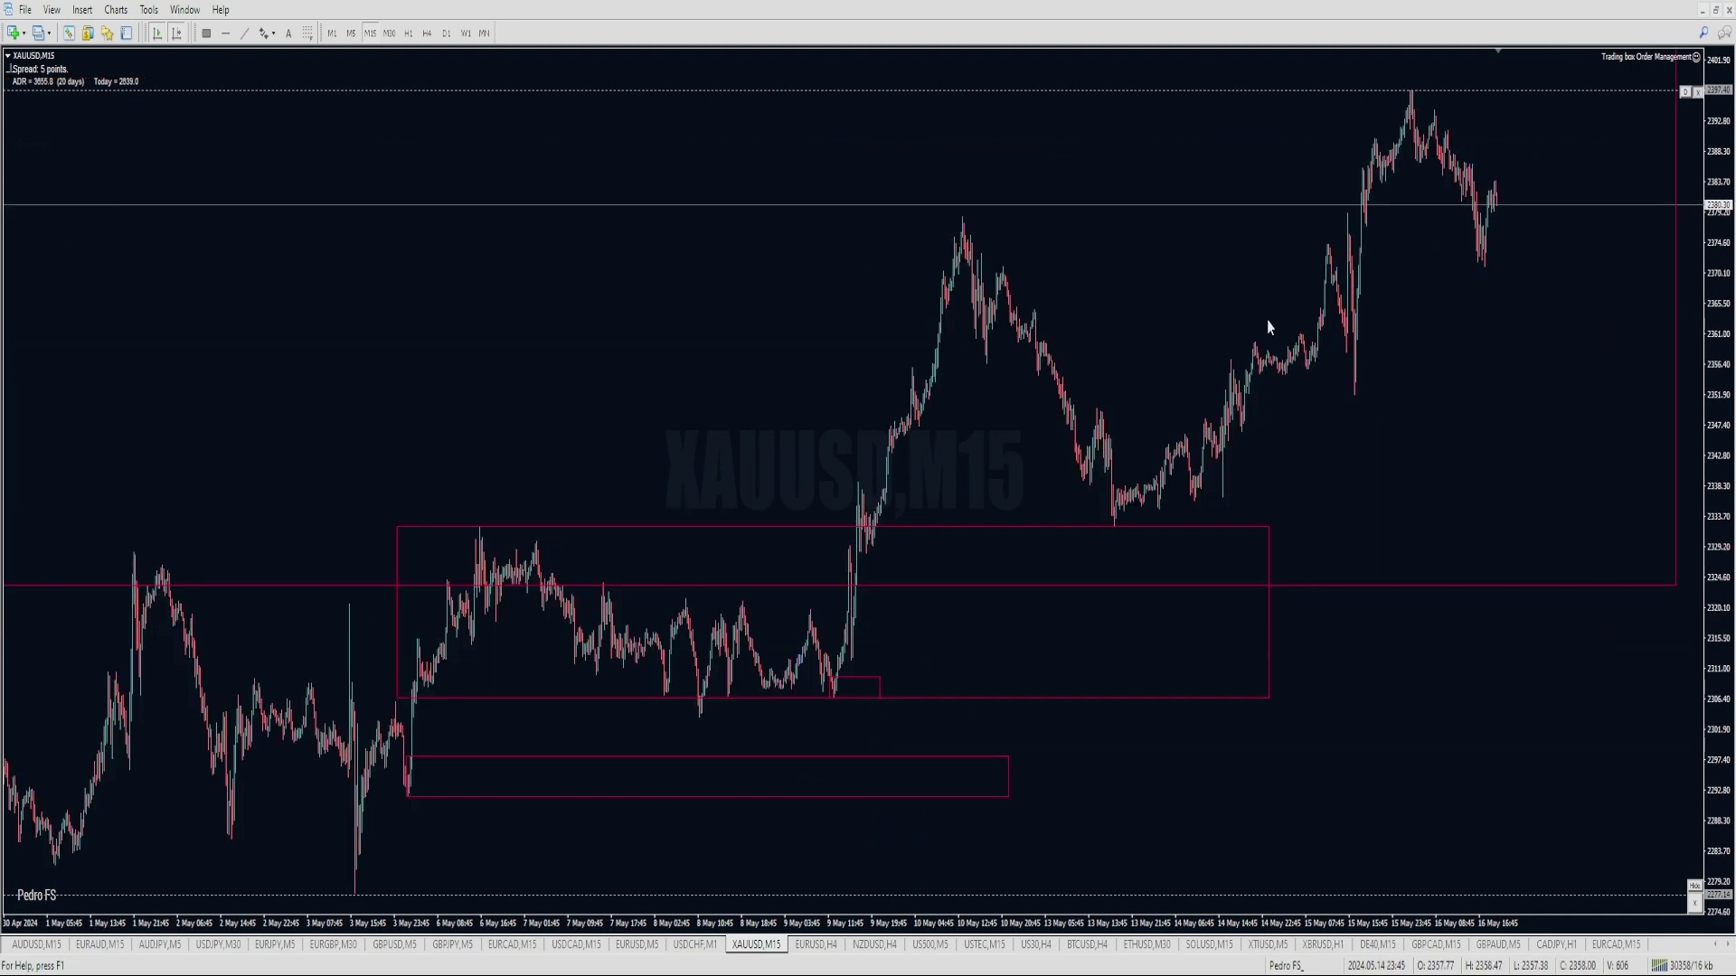
middle_click(500, 301)
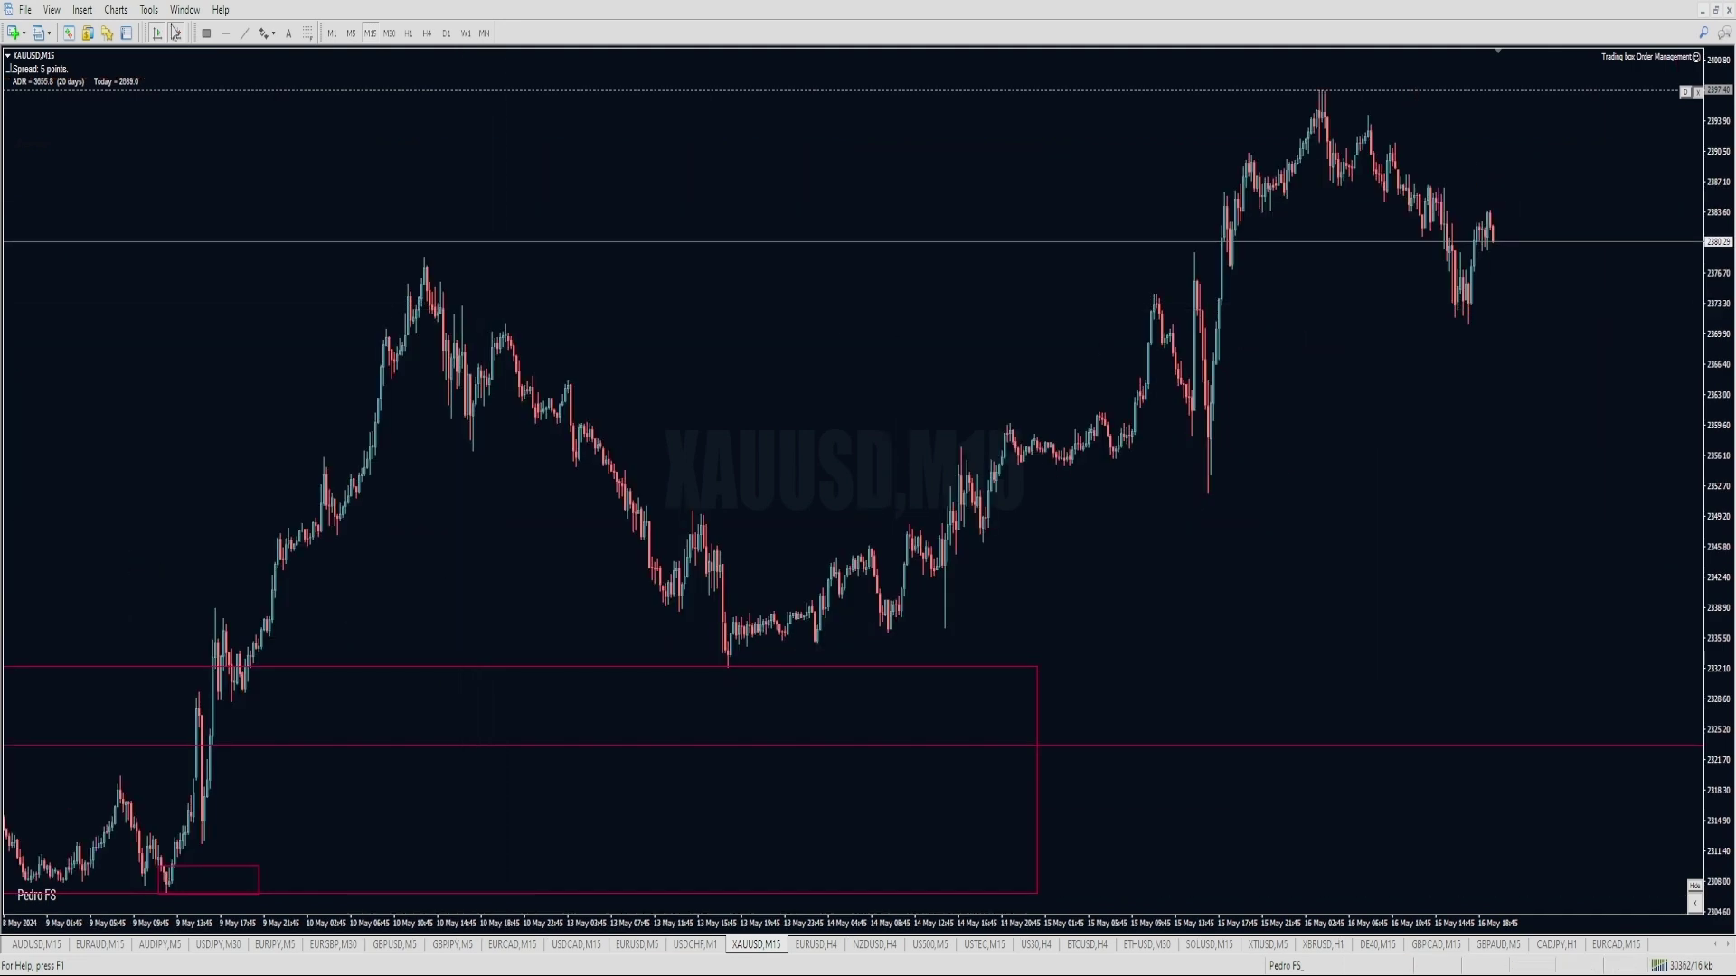
left_click(351, 33)
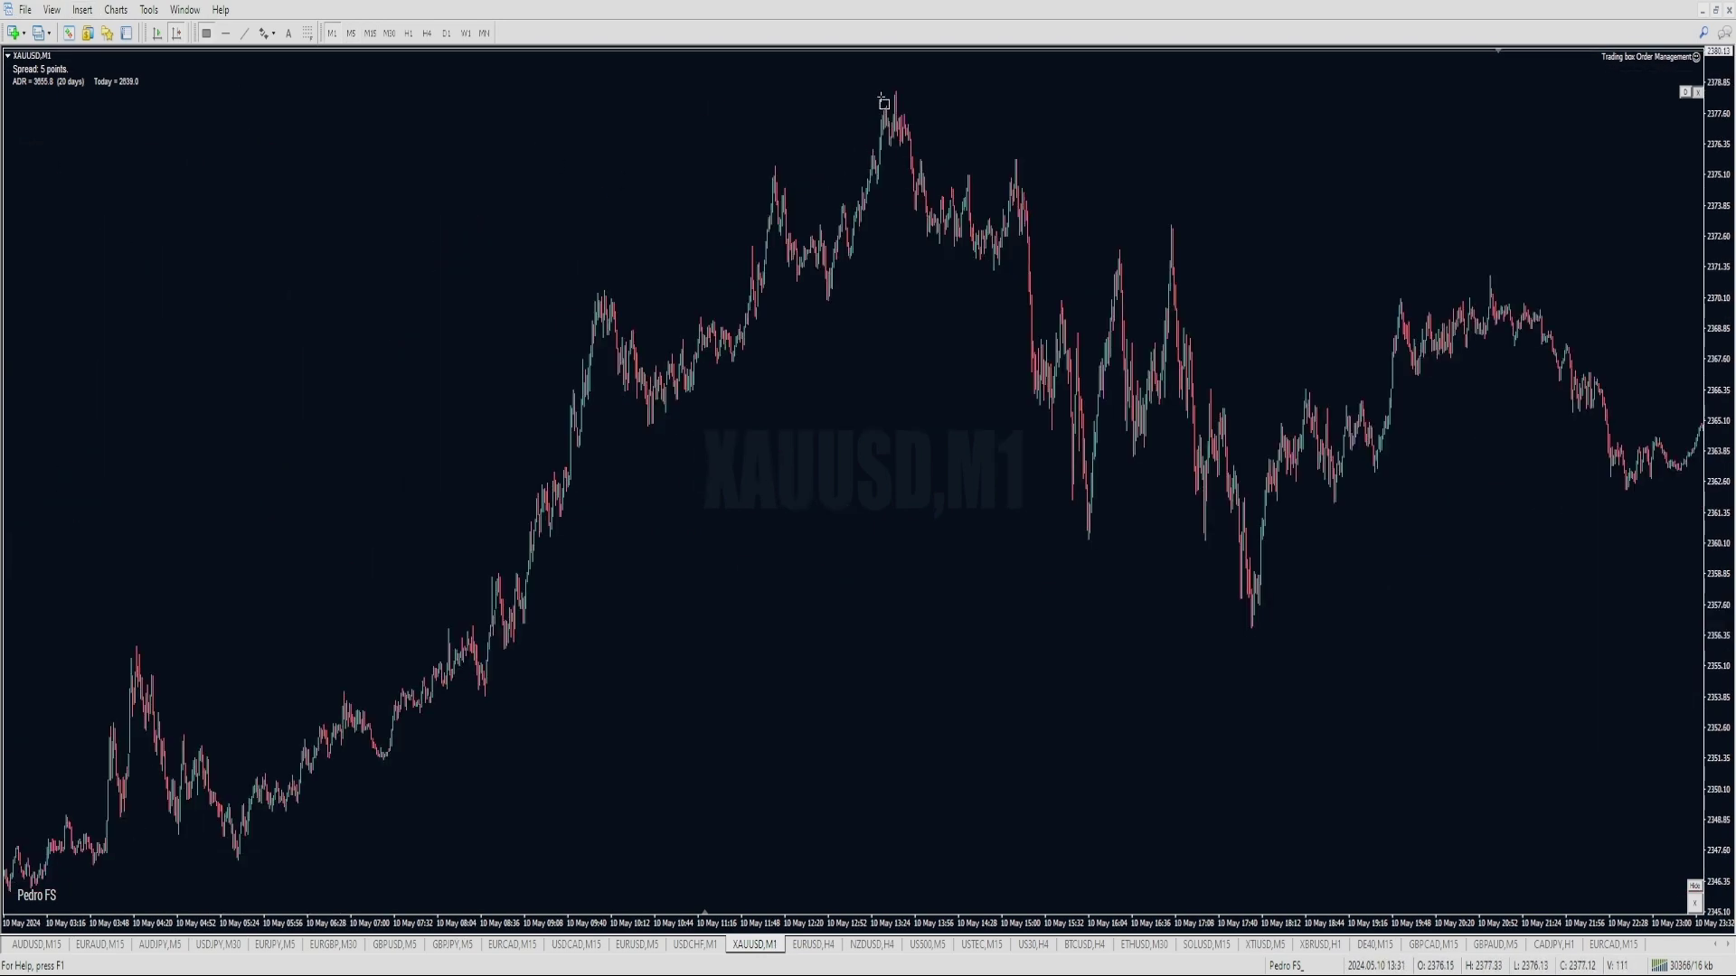
mouse_move(880, 93)
left_mouse_down()
mouse_move(1151, 145)
mouse_move(868, 89)
left_mouse_up()
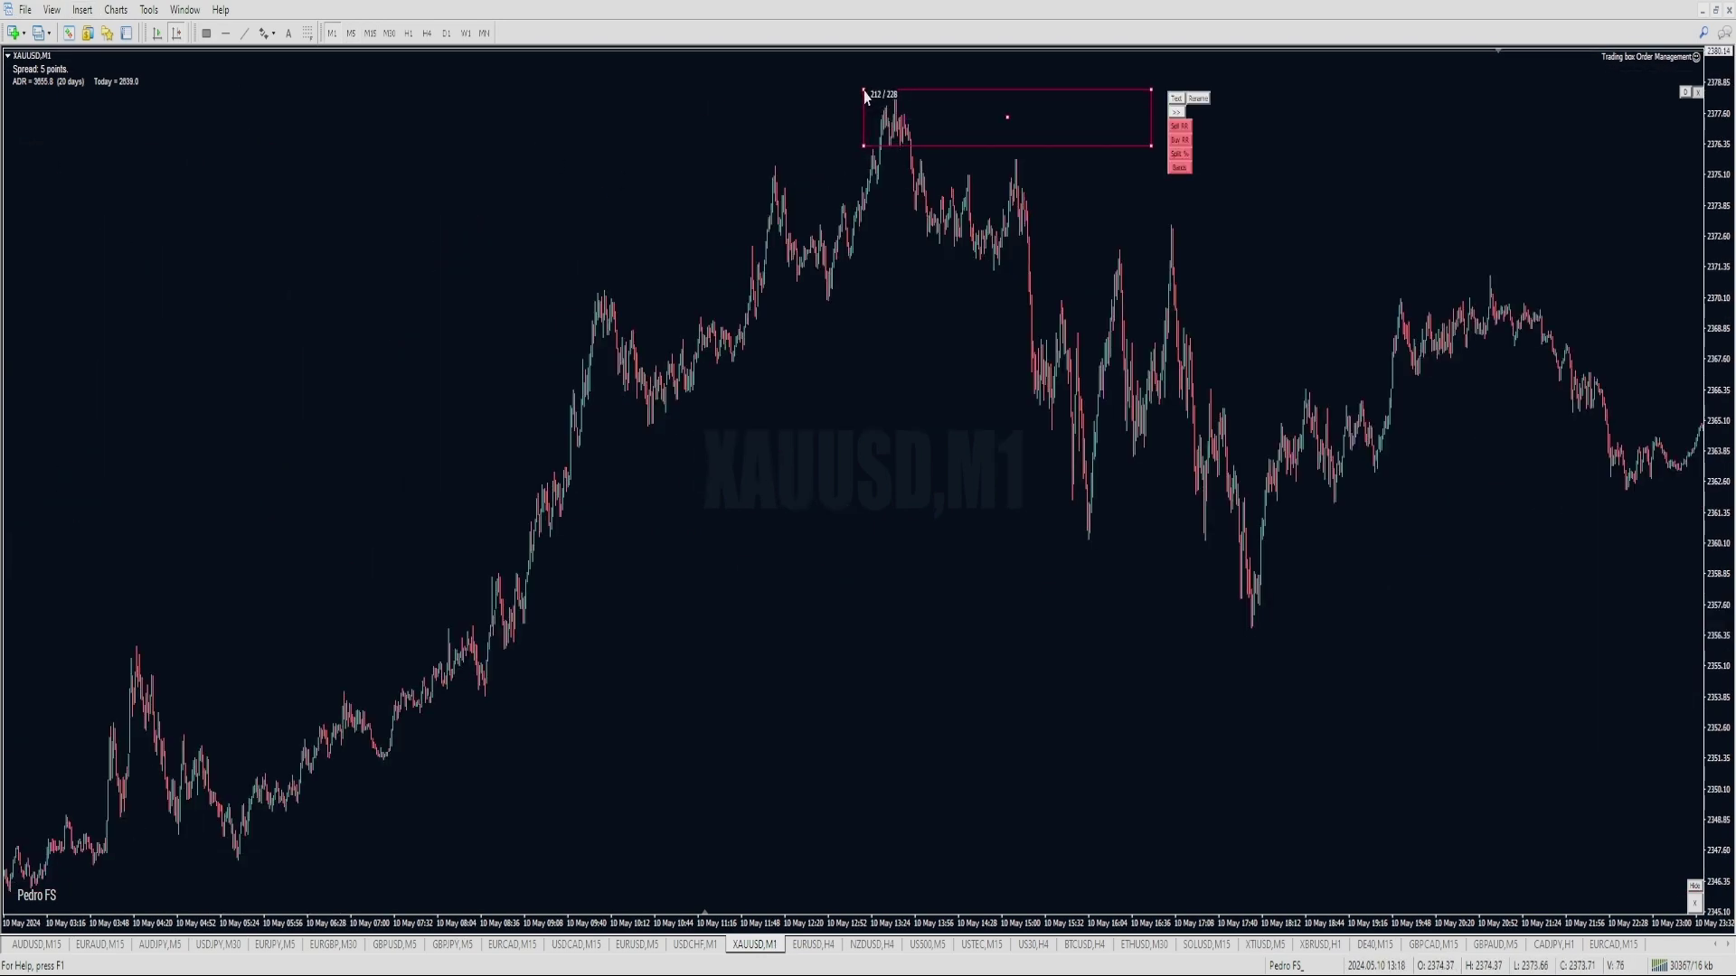
double_click(864, 90)
Draw a trendline from the first lower high just beneath the rectangle zone and make it horizontal.
key("plus")
left_click_drag(1353, 362, 966, 280)
key("t")
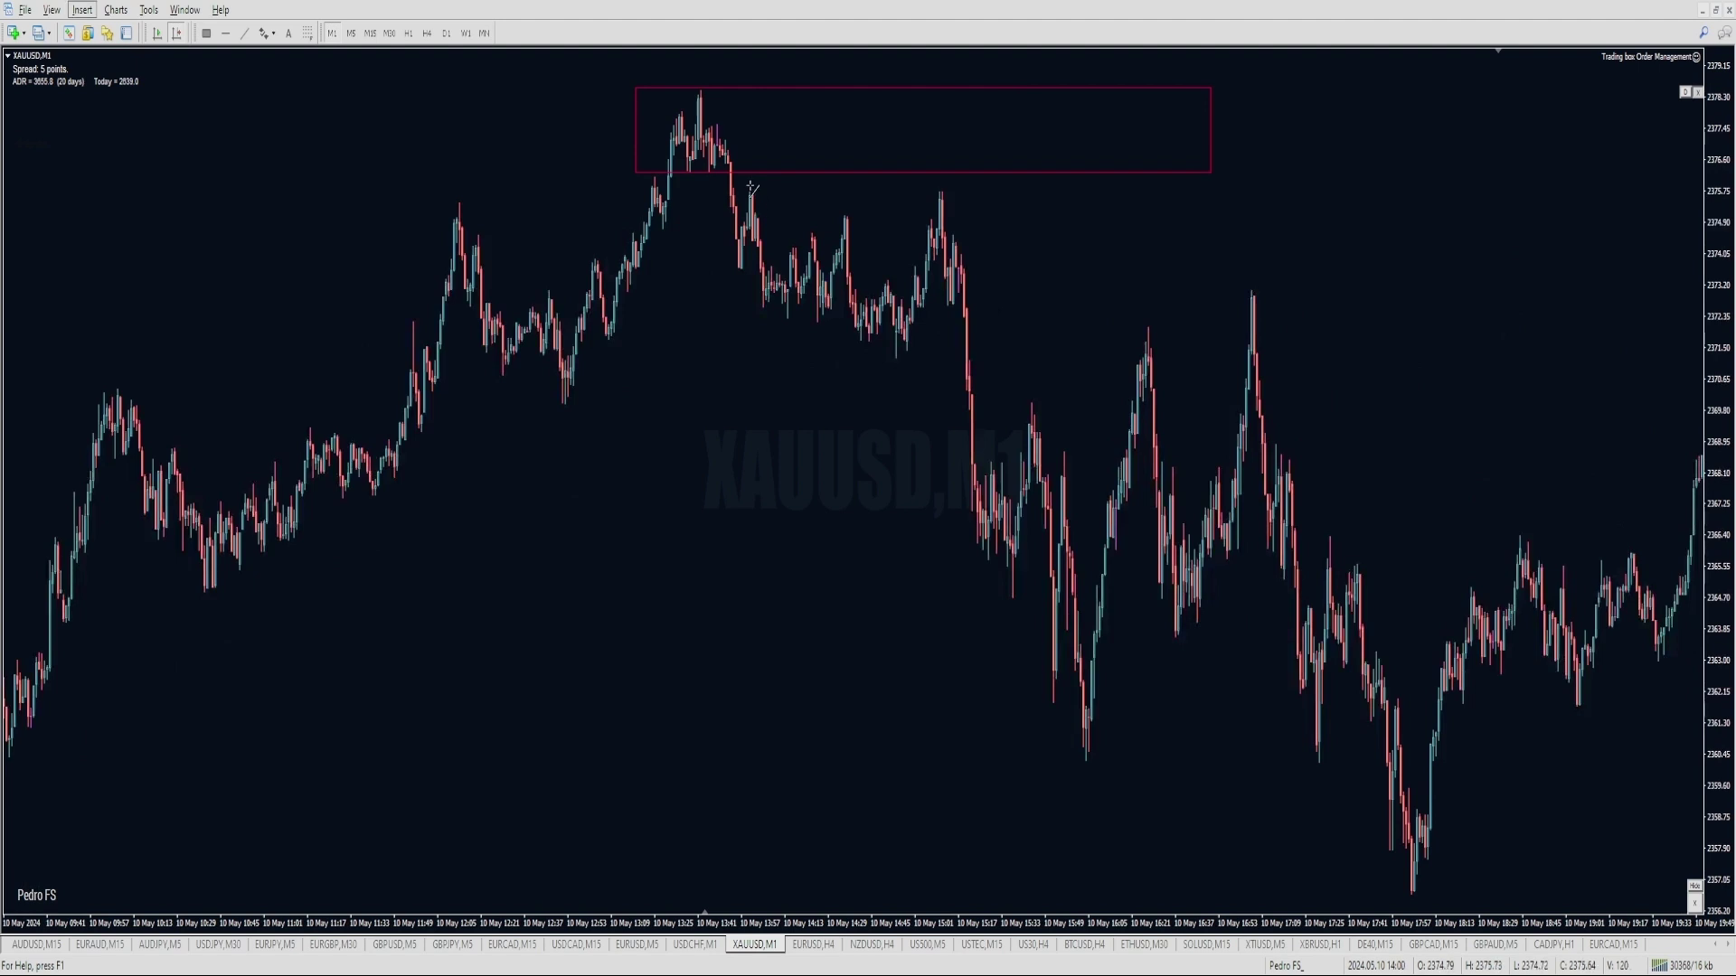
left_click_drag(750, 187, 1116, 180)
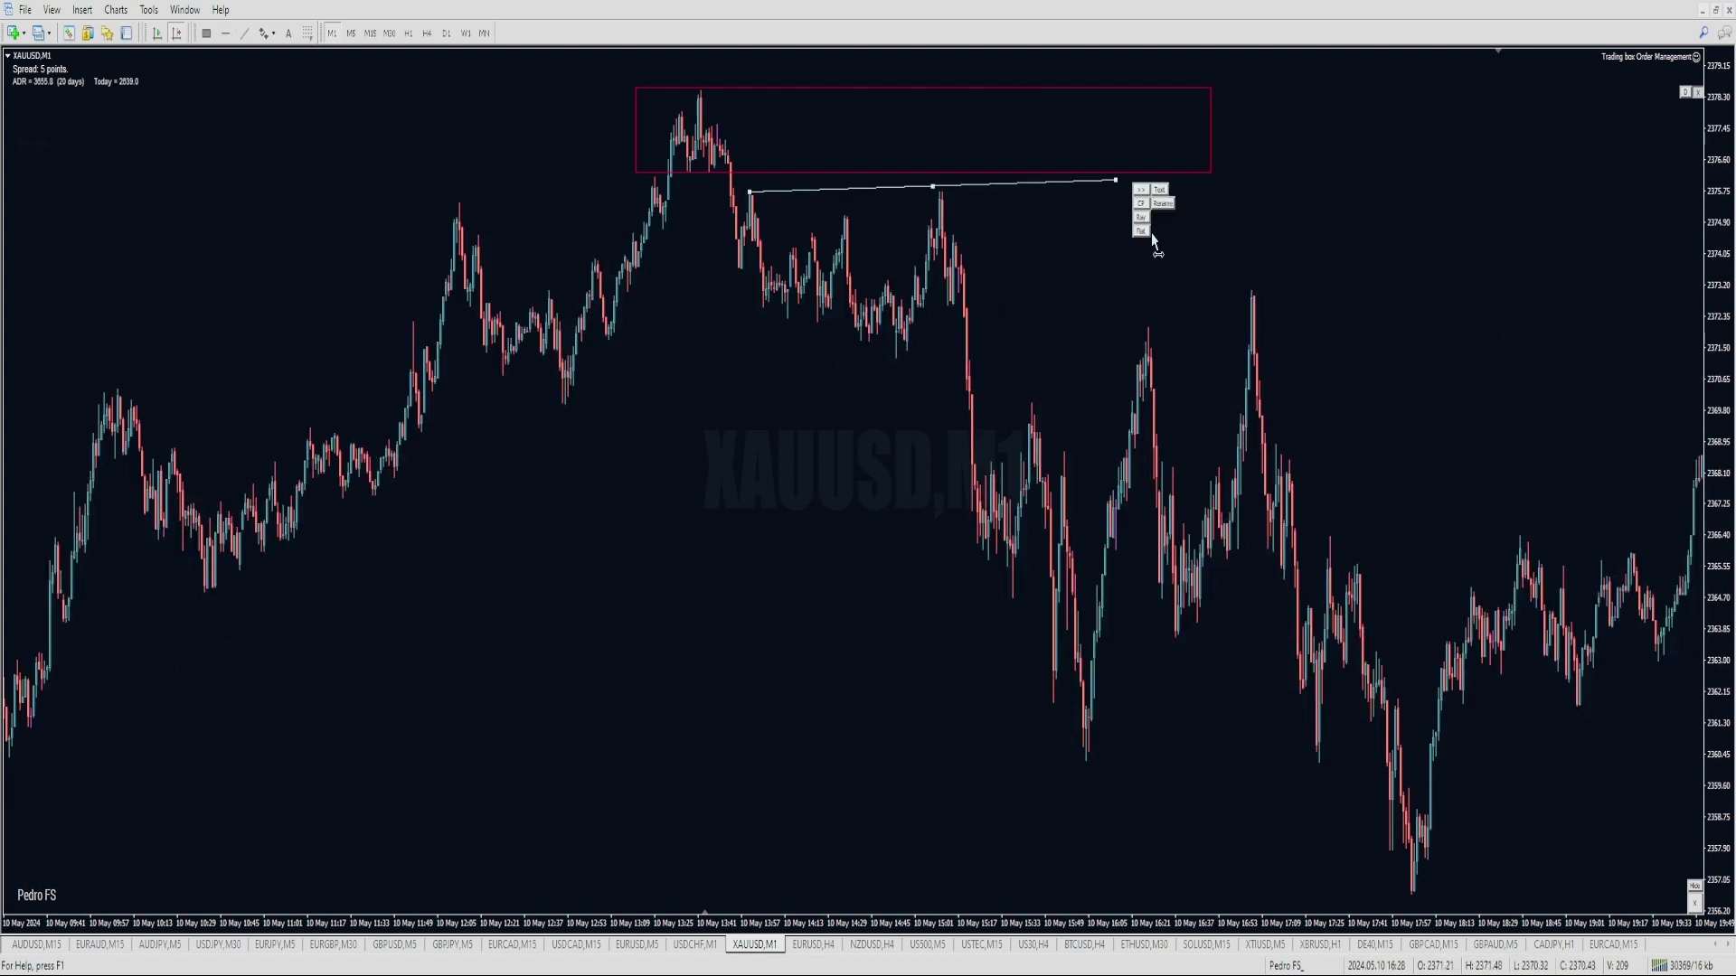
left_click(1145, 232)
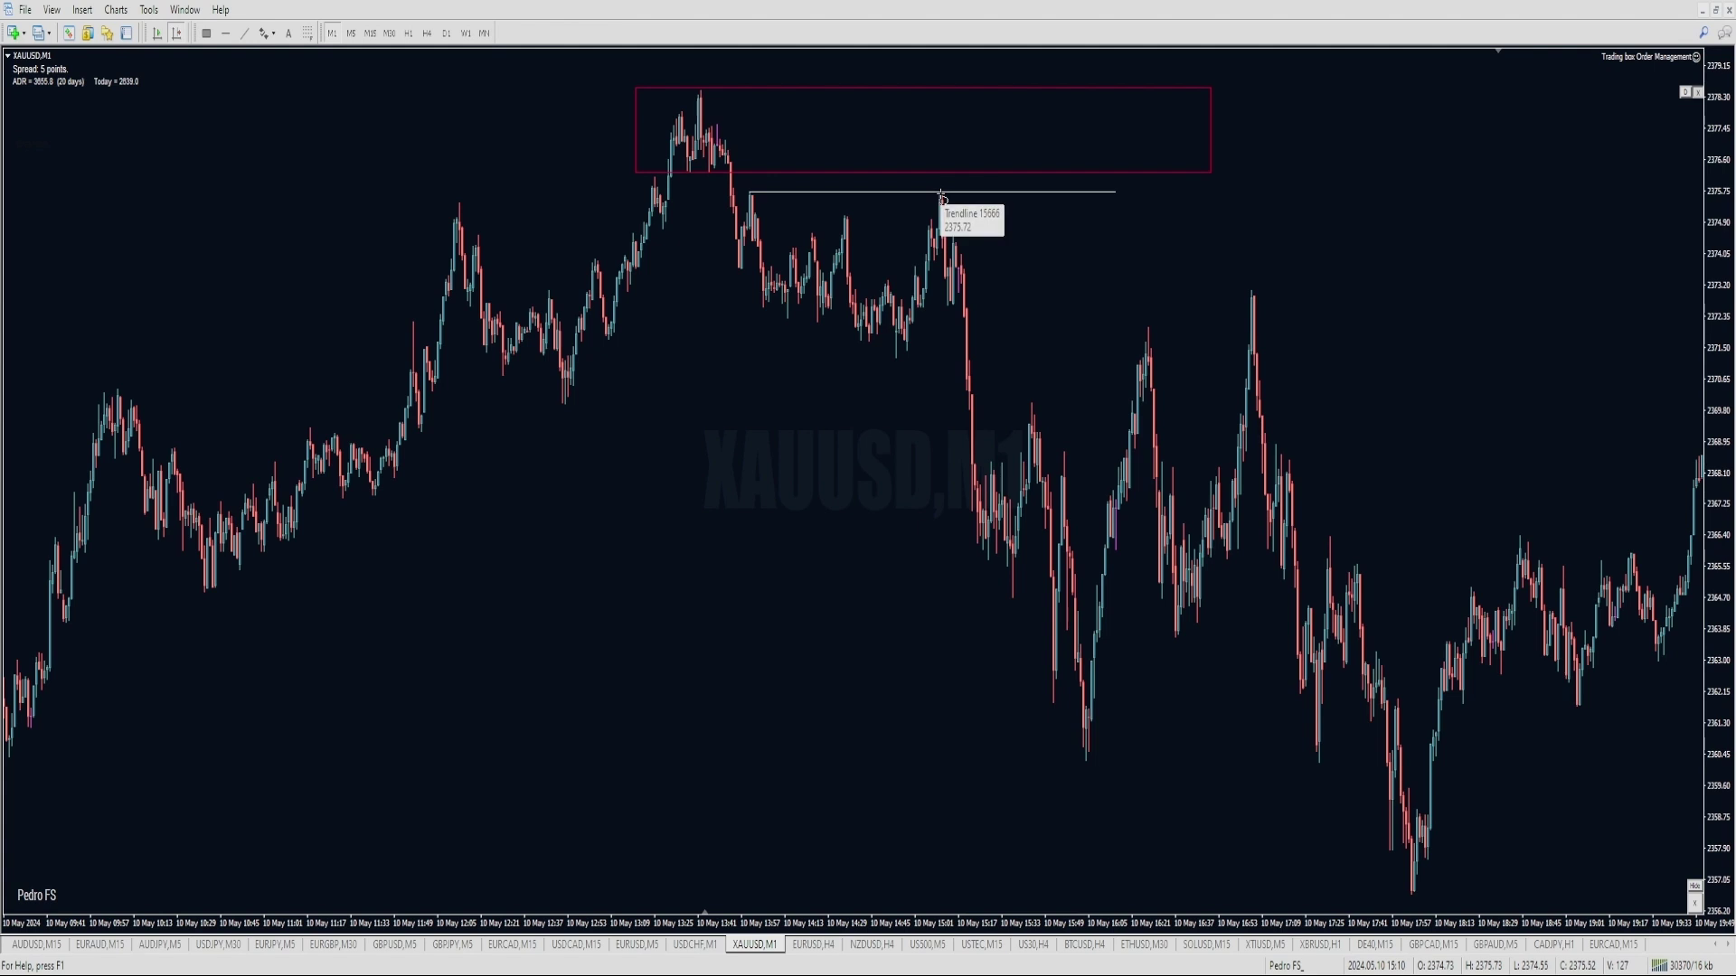
Draw a second rectangle zone from the high at the trendline, with its start just before that high.
left_click_drag(941, 194, 1335, 304)
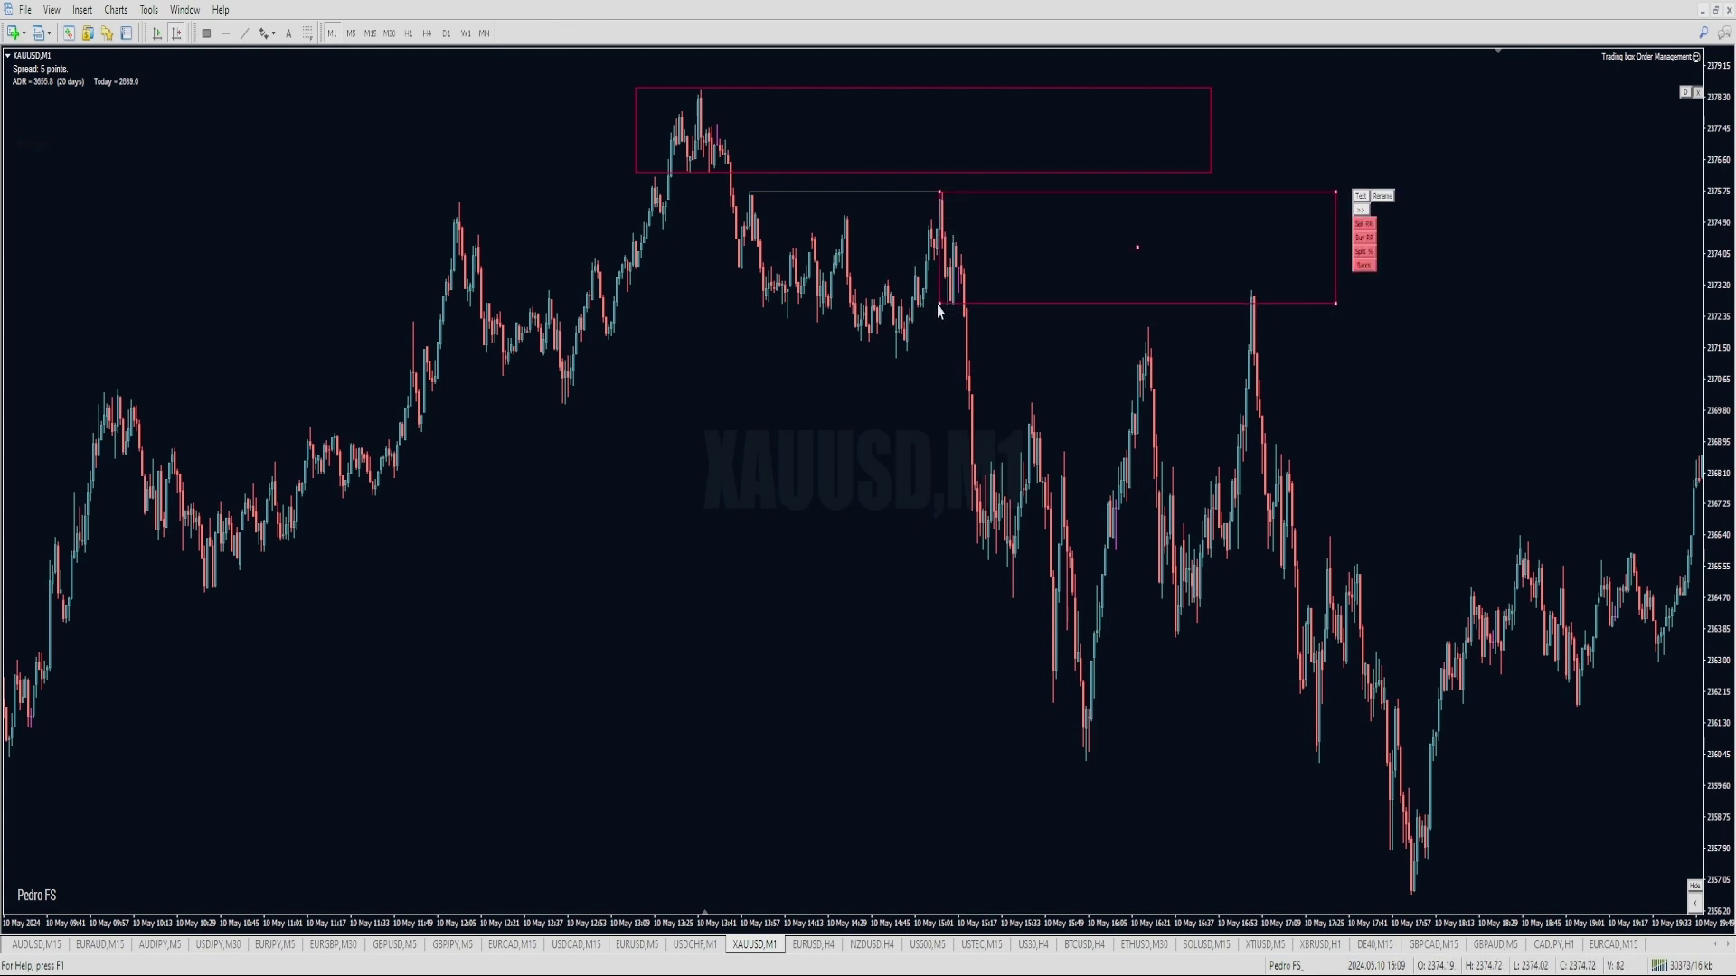
left_click_drag(939, 304, 929, 304)
double_click(930, 305)
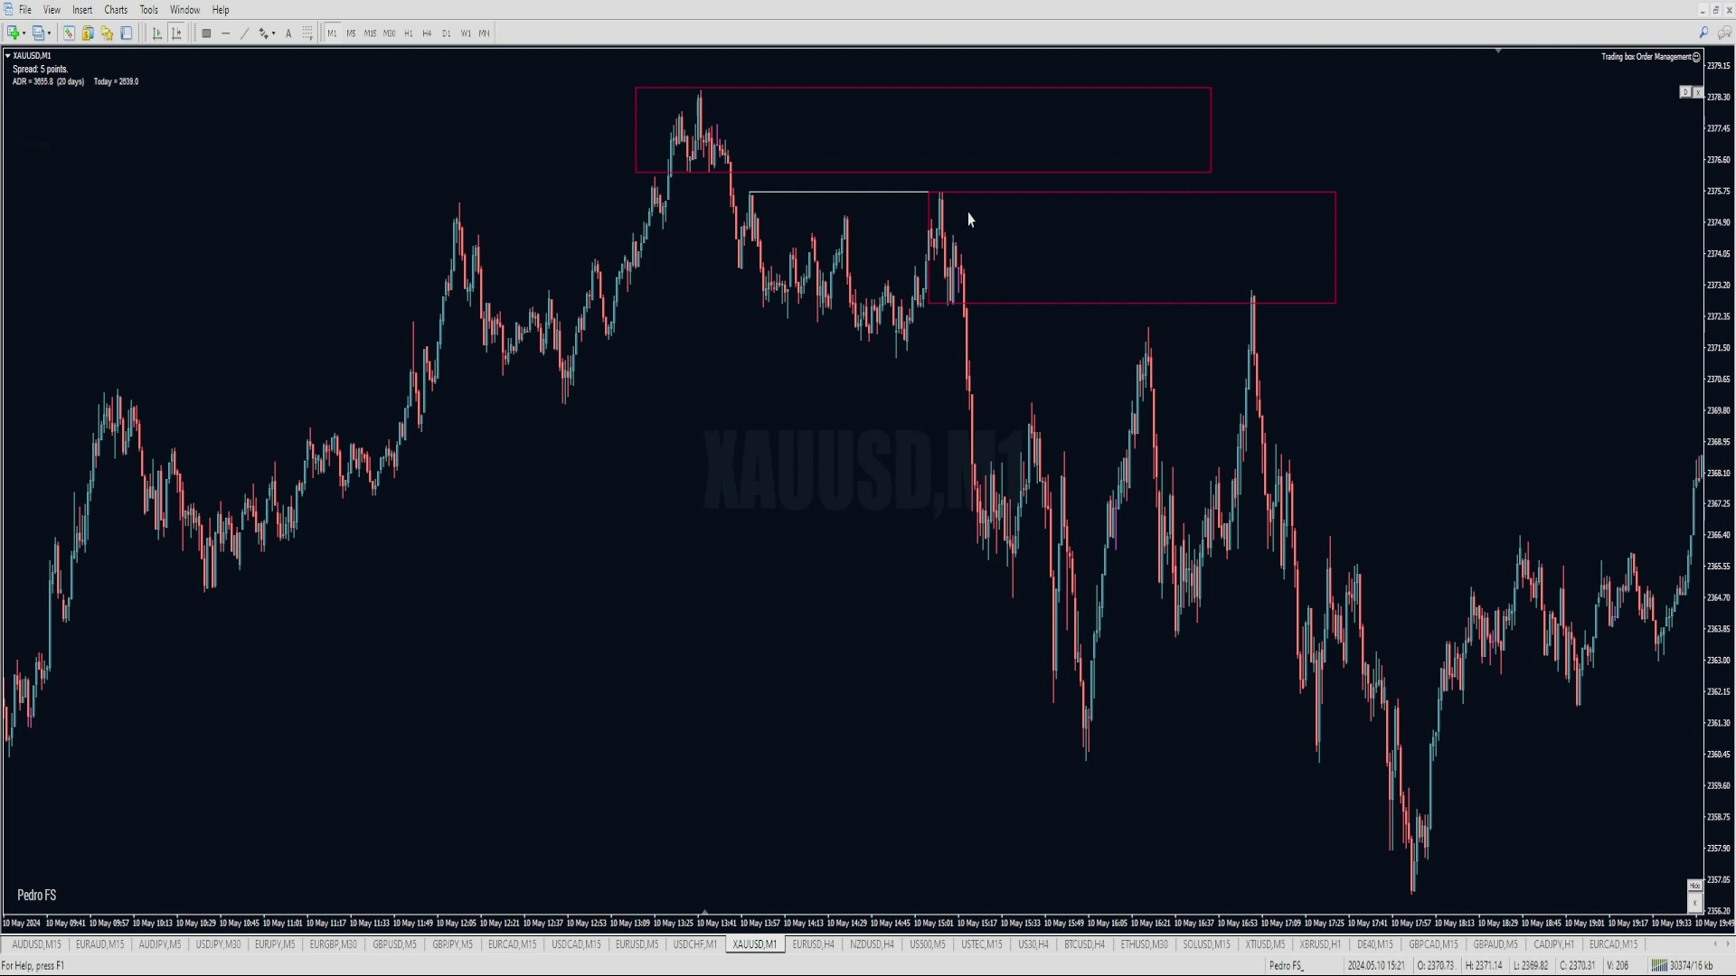
Place a horizontal line through the second rectangle zone at about 2373.87.
left_click_drag(948, 258, 1046, 245)
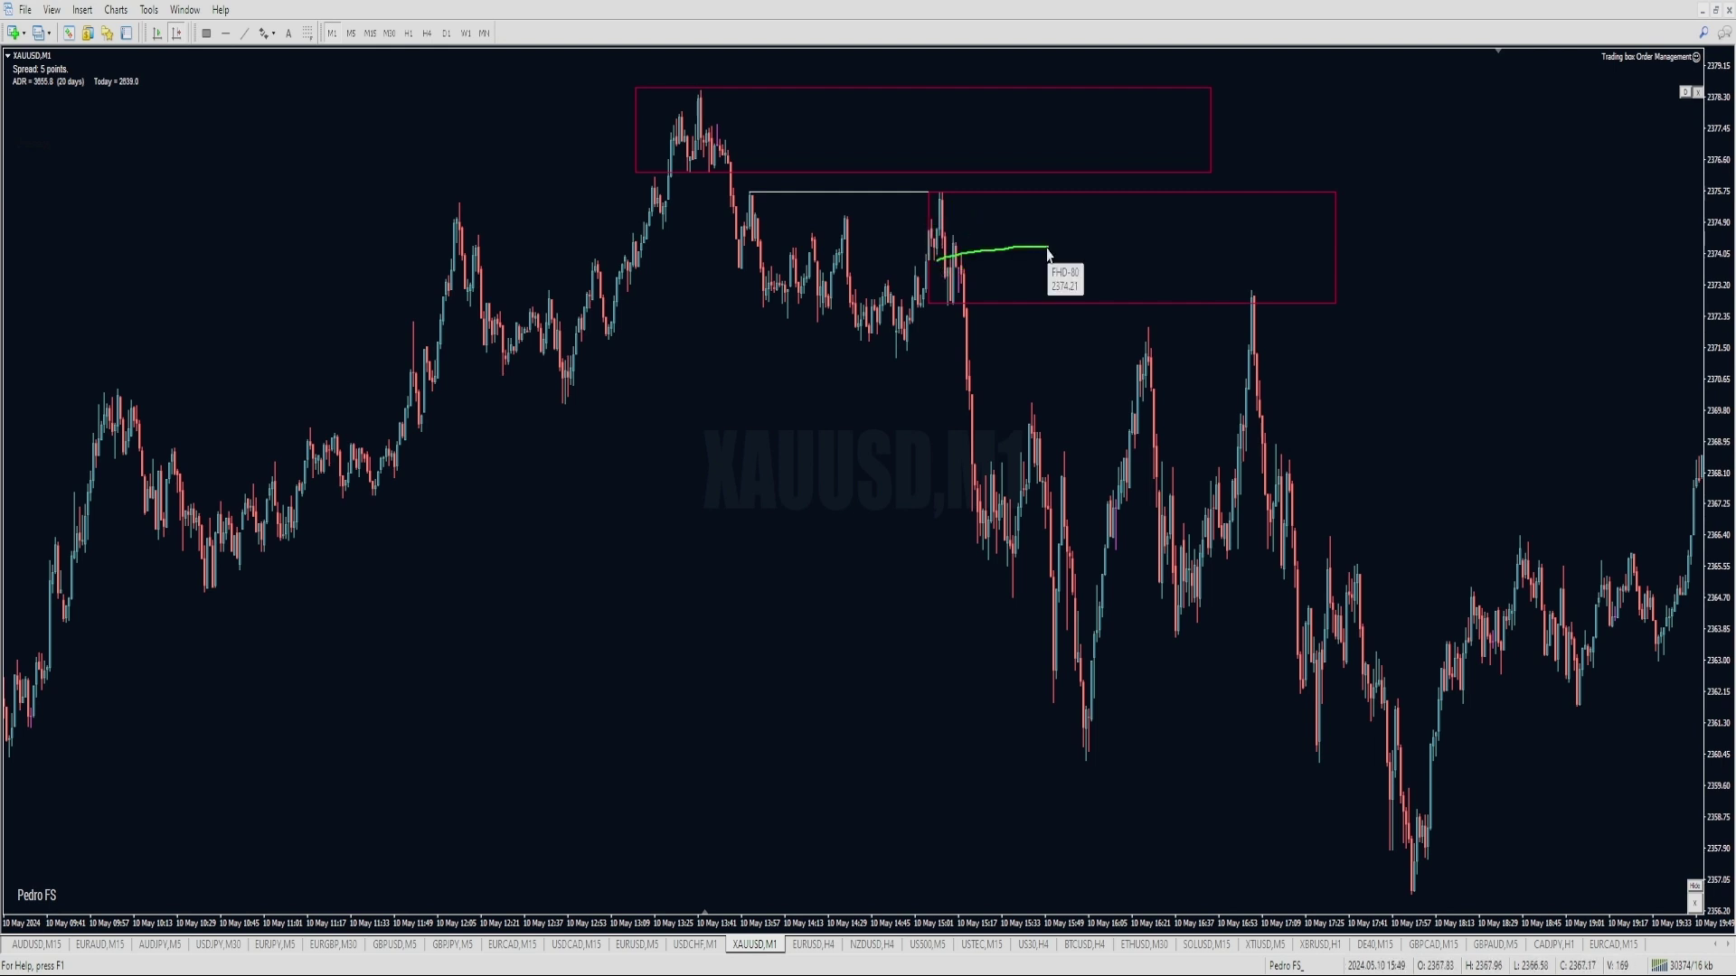
left_click(1204, 274)
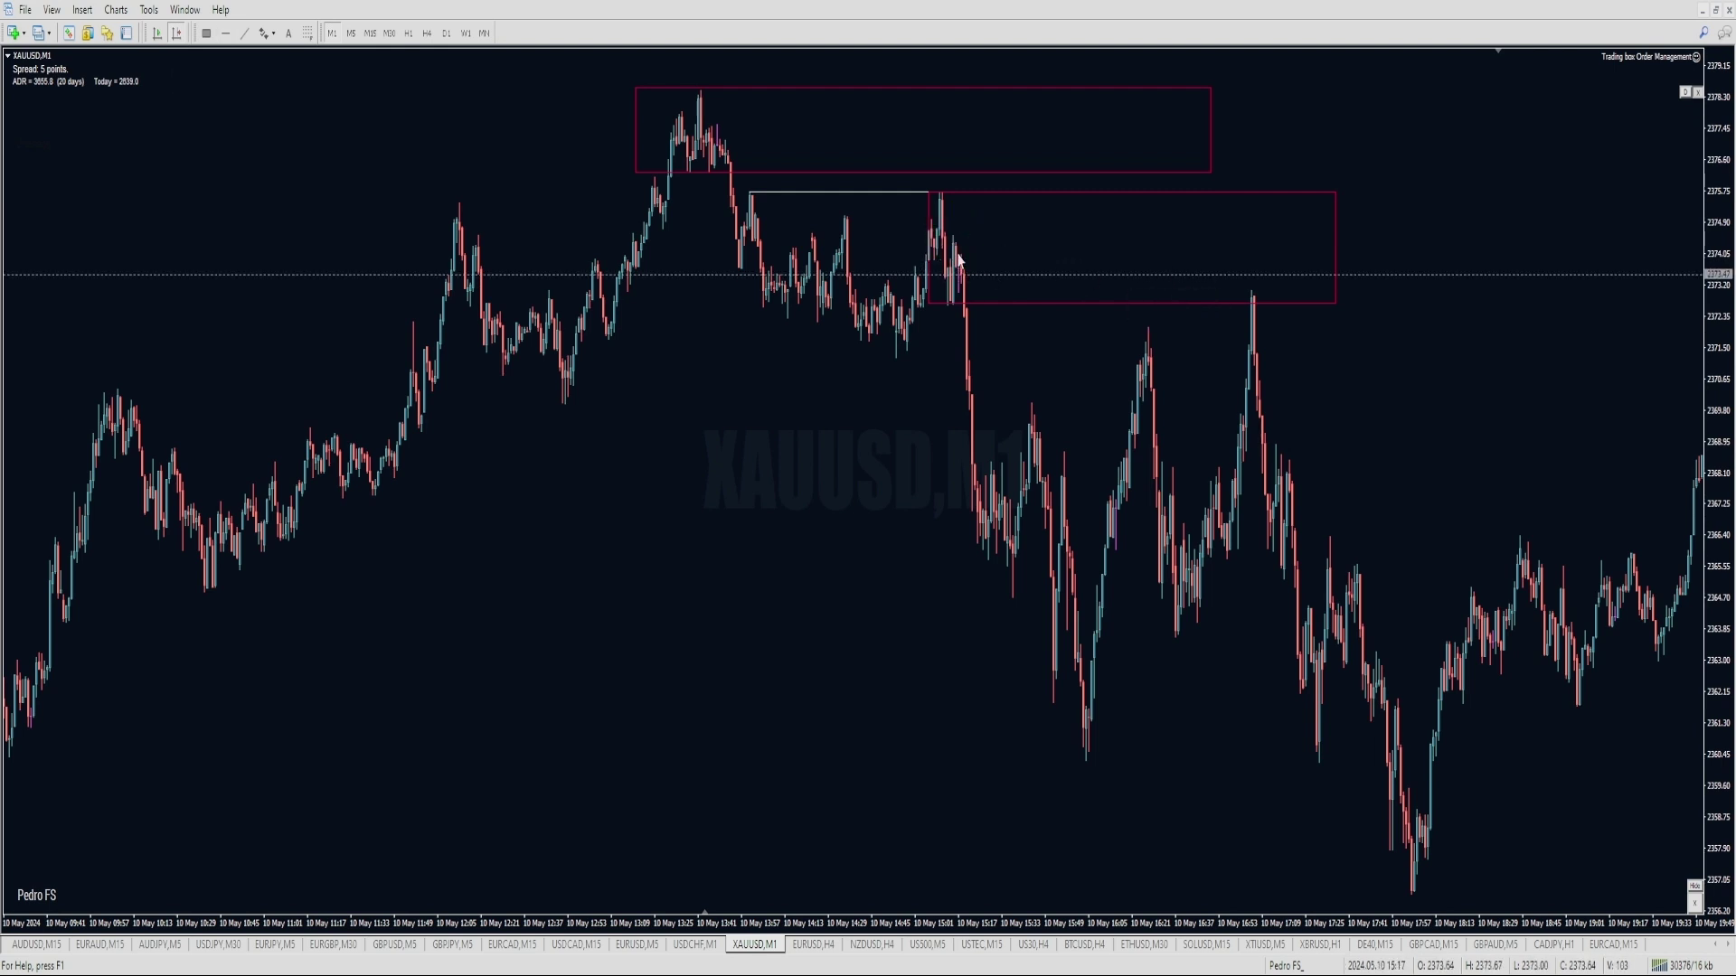
double_click(934, 275)
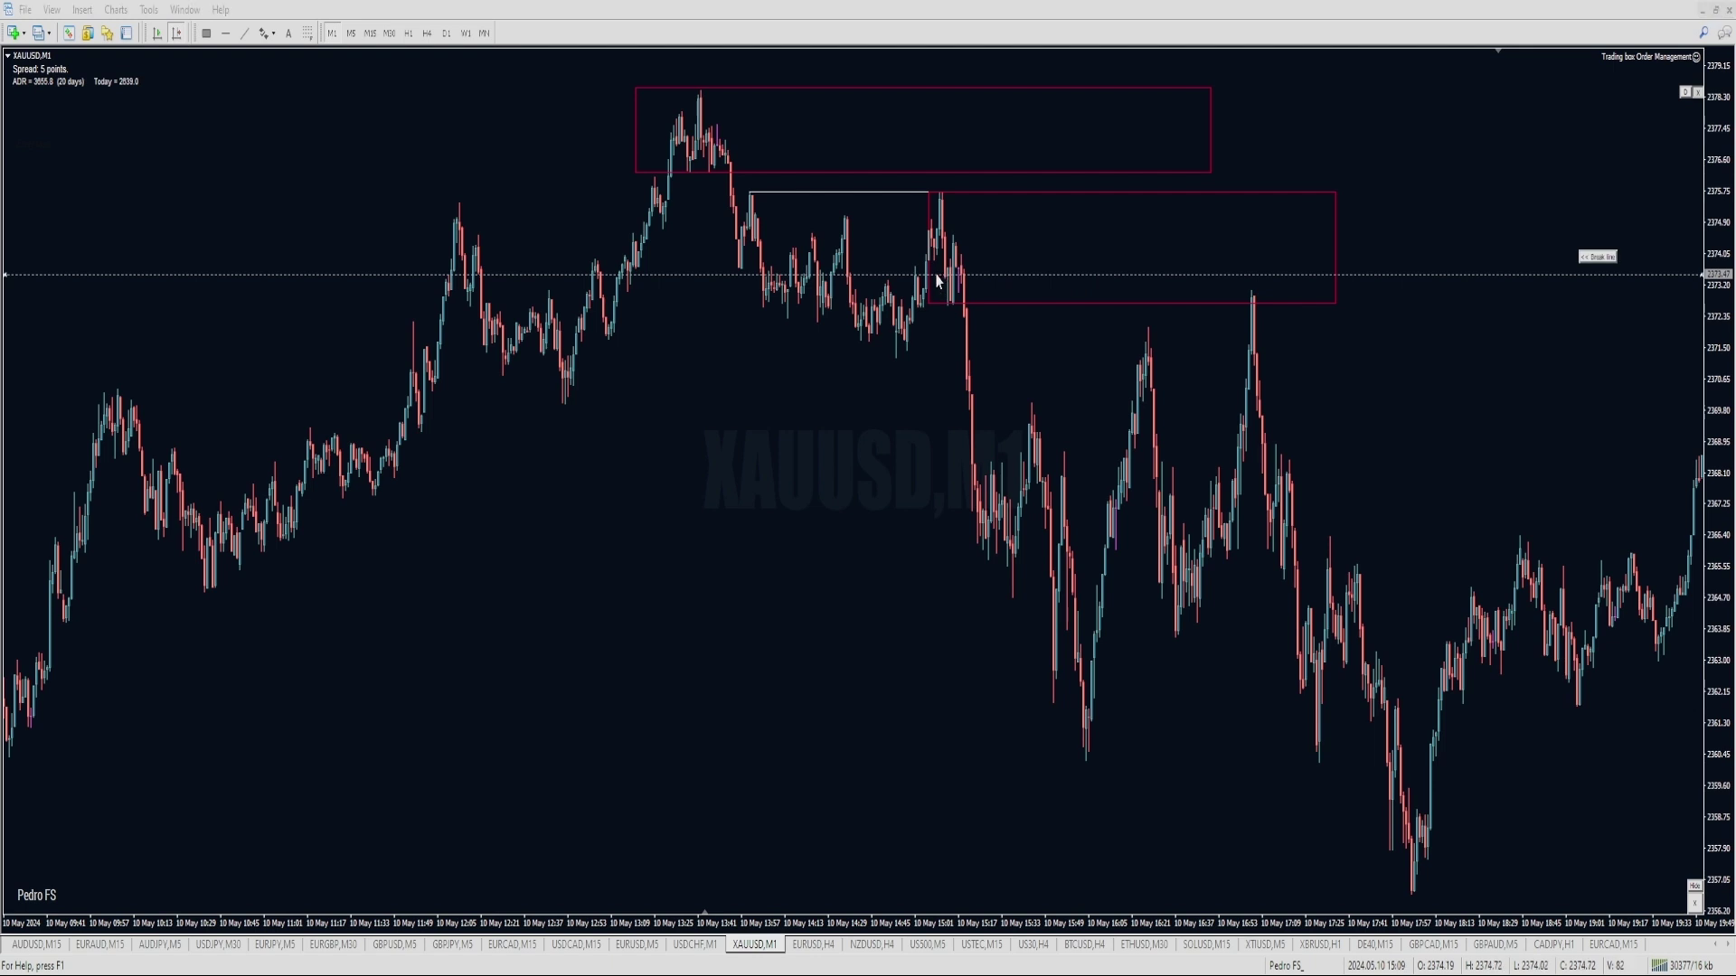
left_click(999, 380)
left_click_drag(936, 282, 942, 262)
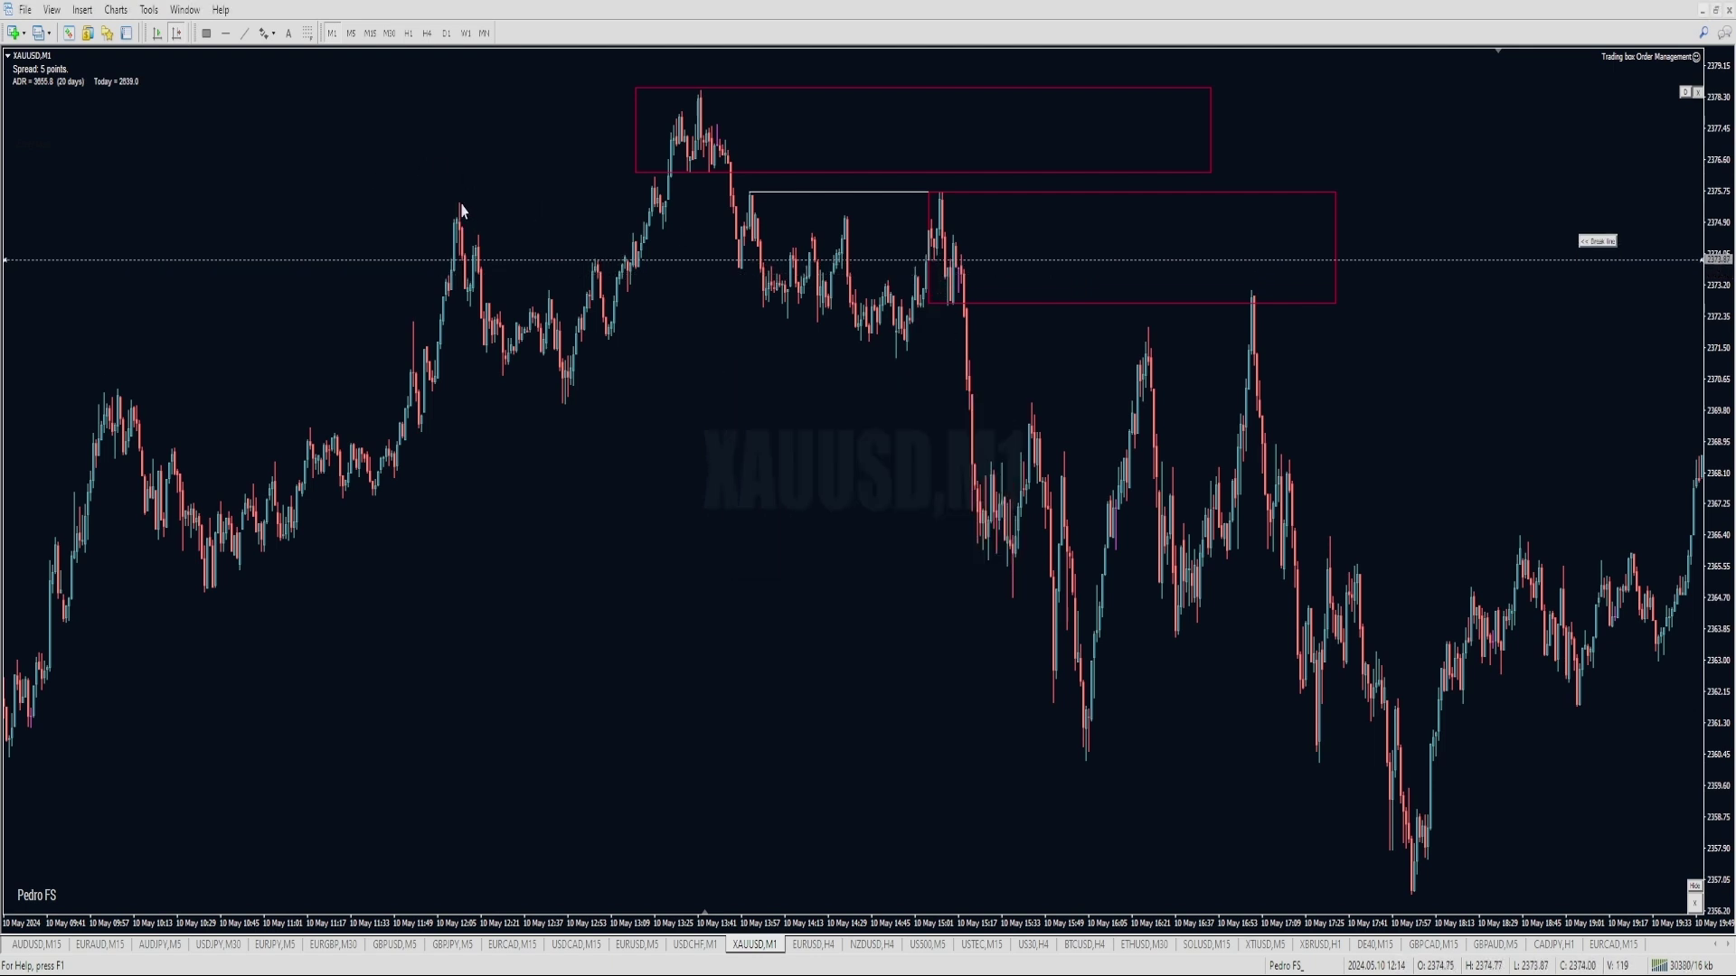
Mark spots in and just above the second rectangle in green, and sketch a stepped green path descending from the zones.
mouse_move(461, 210)
left_mouse_down()
mouse_move(944, 217)
mouse_move(1007, 185)
left_mouse_up()
left_click_drag(971, 246, 974, 249)
key("minus")
key("minus")
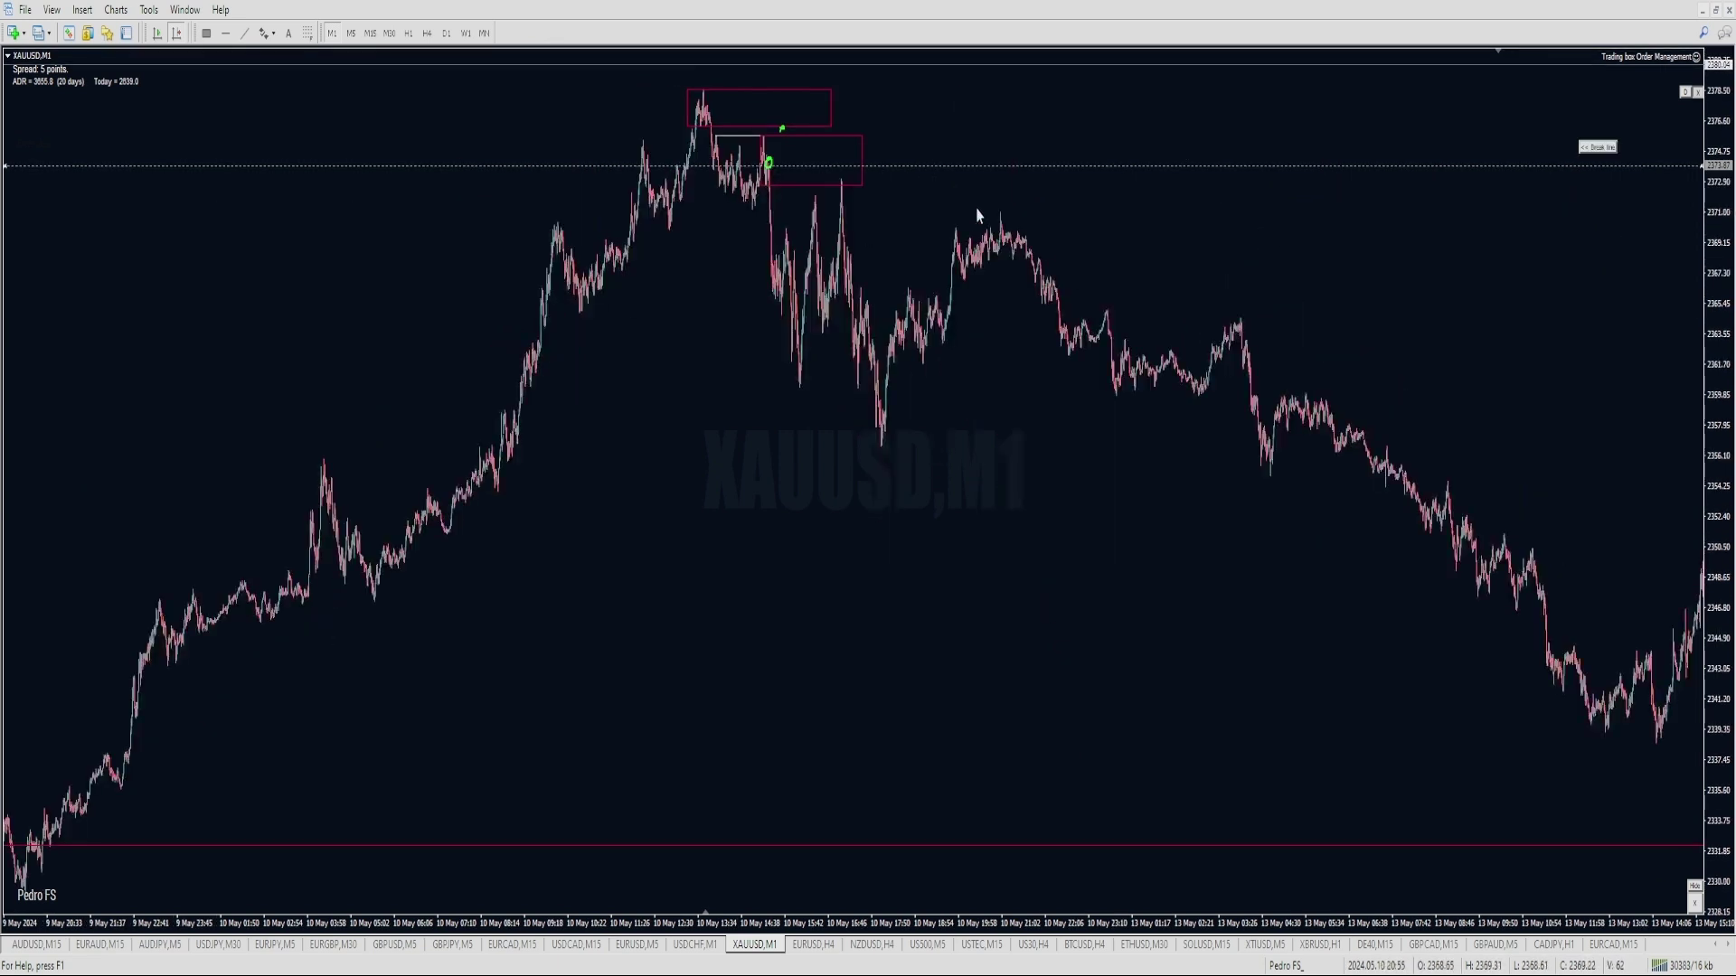
mouse_move(839, 213)
left_mouse_down()
mouse_move(995, 214)
mouse_move(986, 200)
left_mouse_up()
left_click_drag(859, 197, 1081, 253)
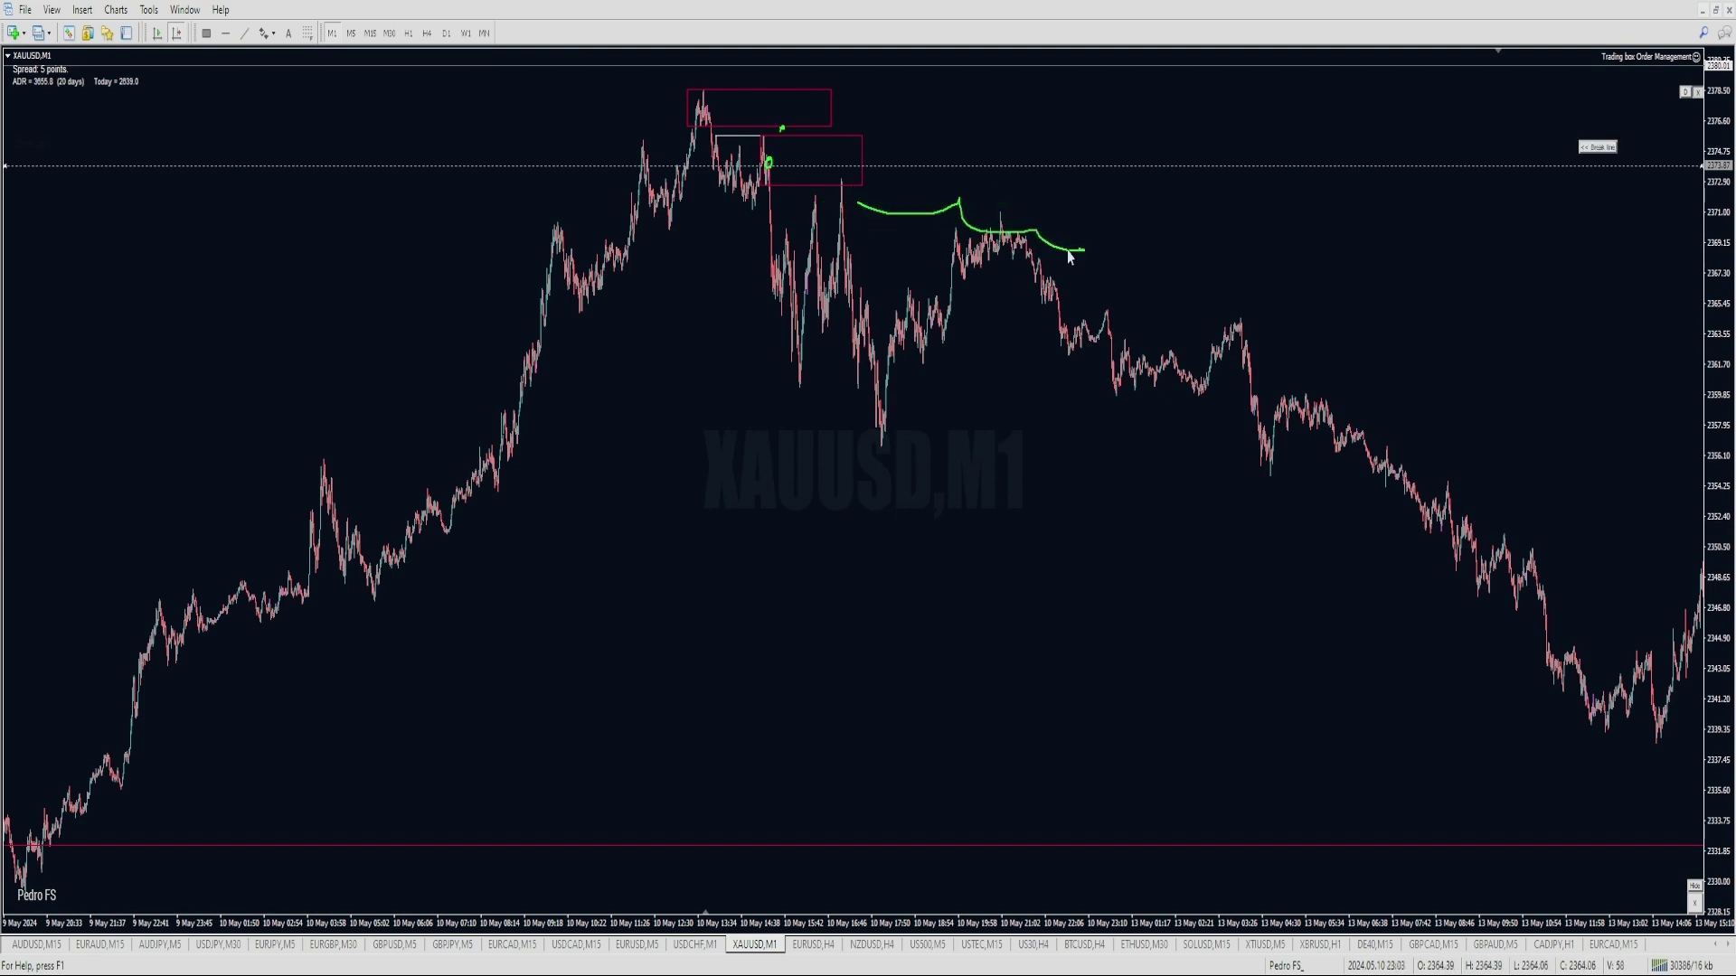
Draw a green level line from the pullback low before the 10 May peak, and mark the spike high at the second rectangle's lower edge.
left_click_drag(567, 312, 842, 289)
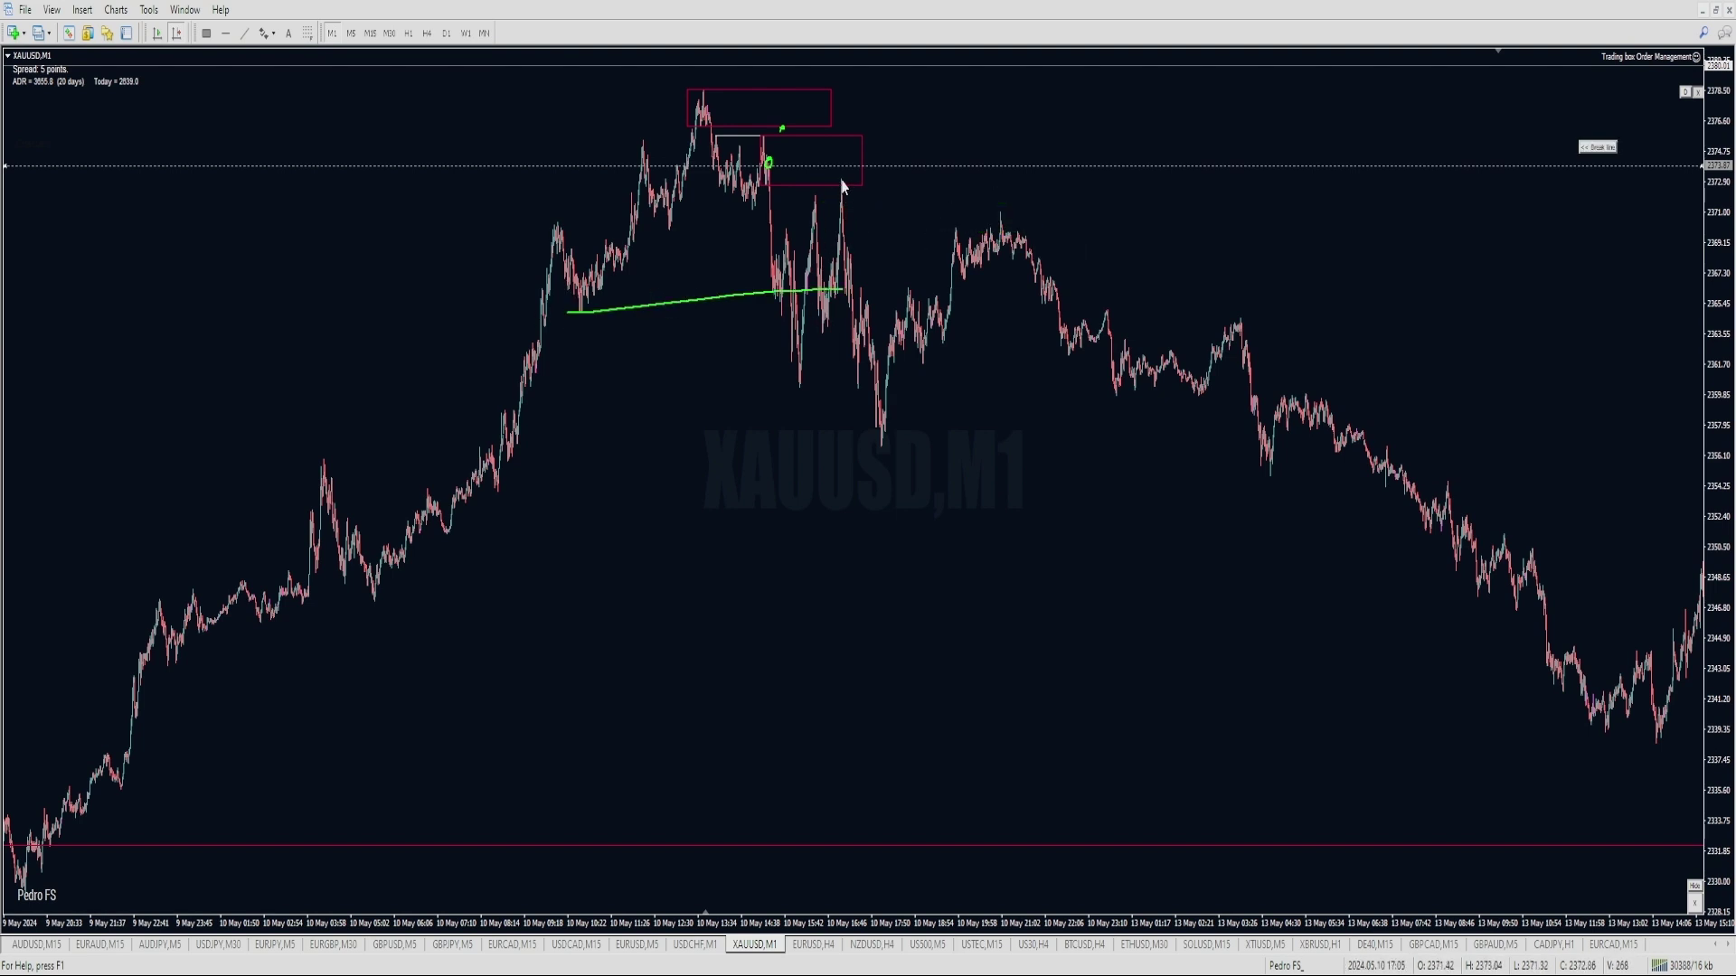
left_click_drag(841, 185, 875, 192)
left_click_drag(843, 183, 841, 181)
left_click_drag(1000, 213, 1026, 213)
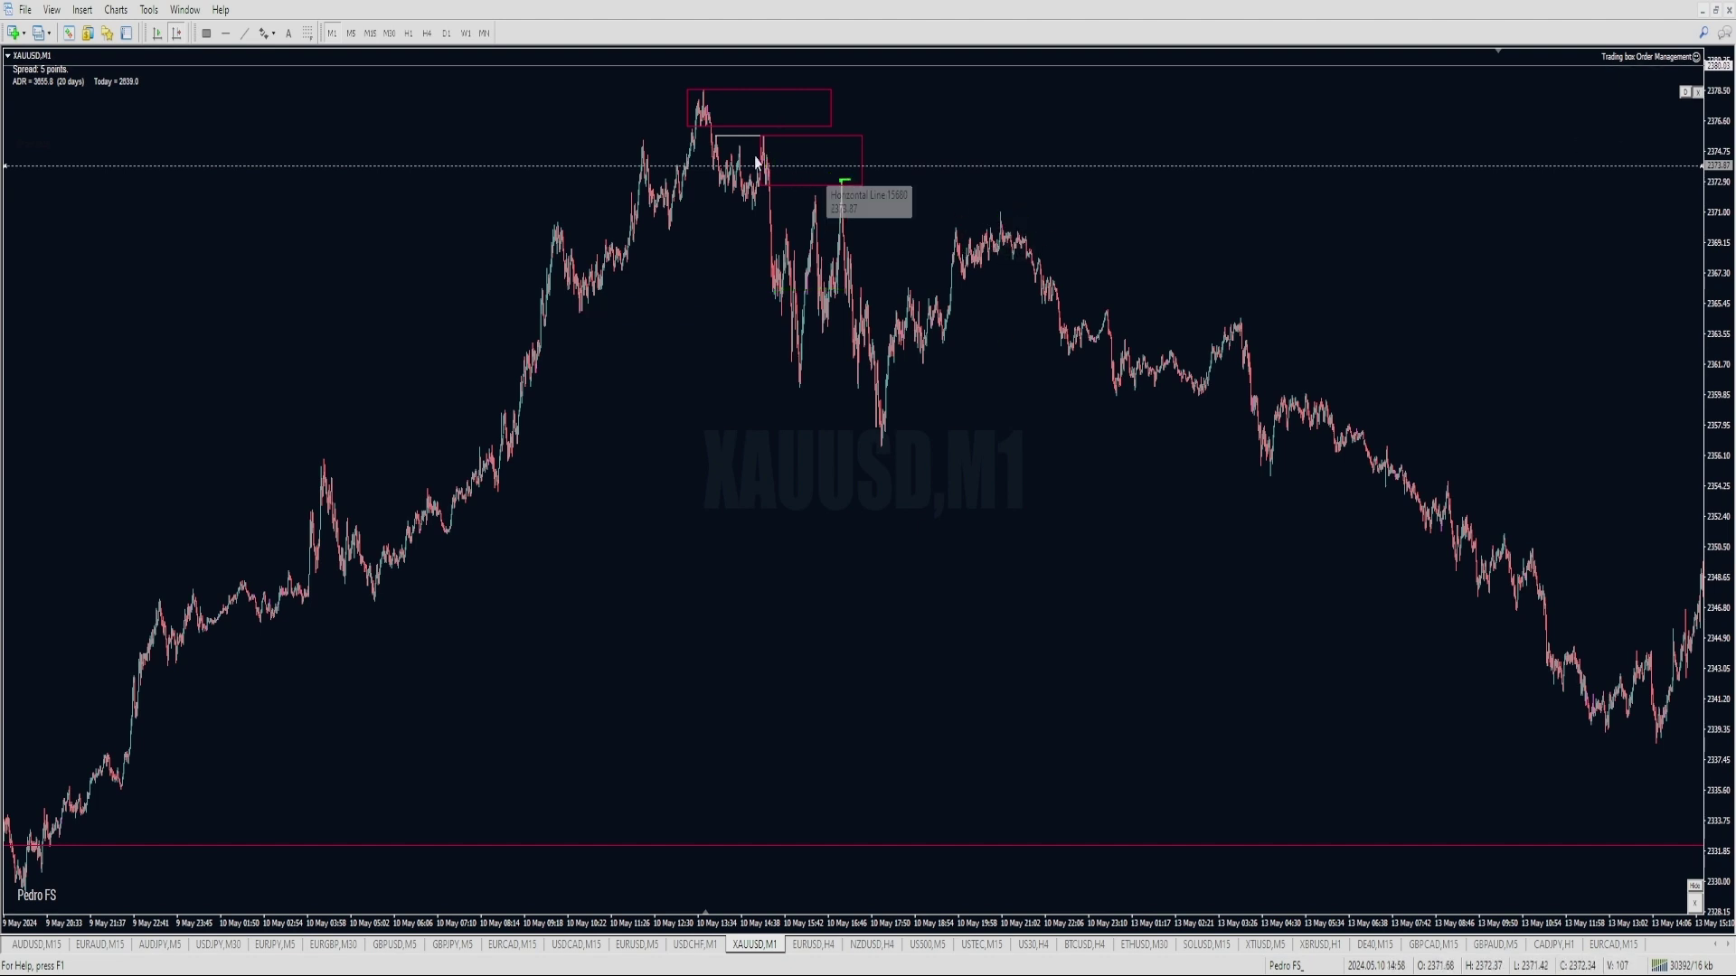
Circle in green the start of the second rectangle and the spike high that reaches its lower edge.
left_click_drag(779, 151, 768, 172)
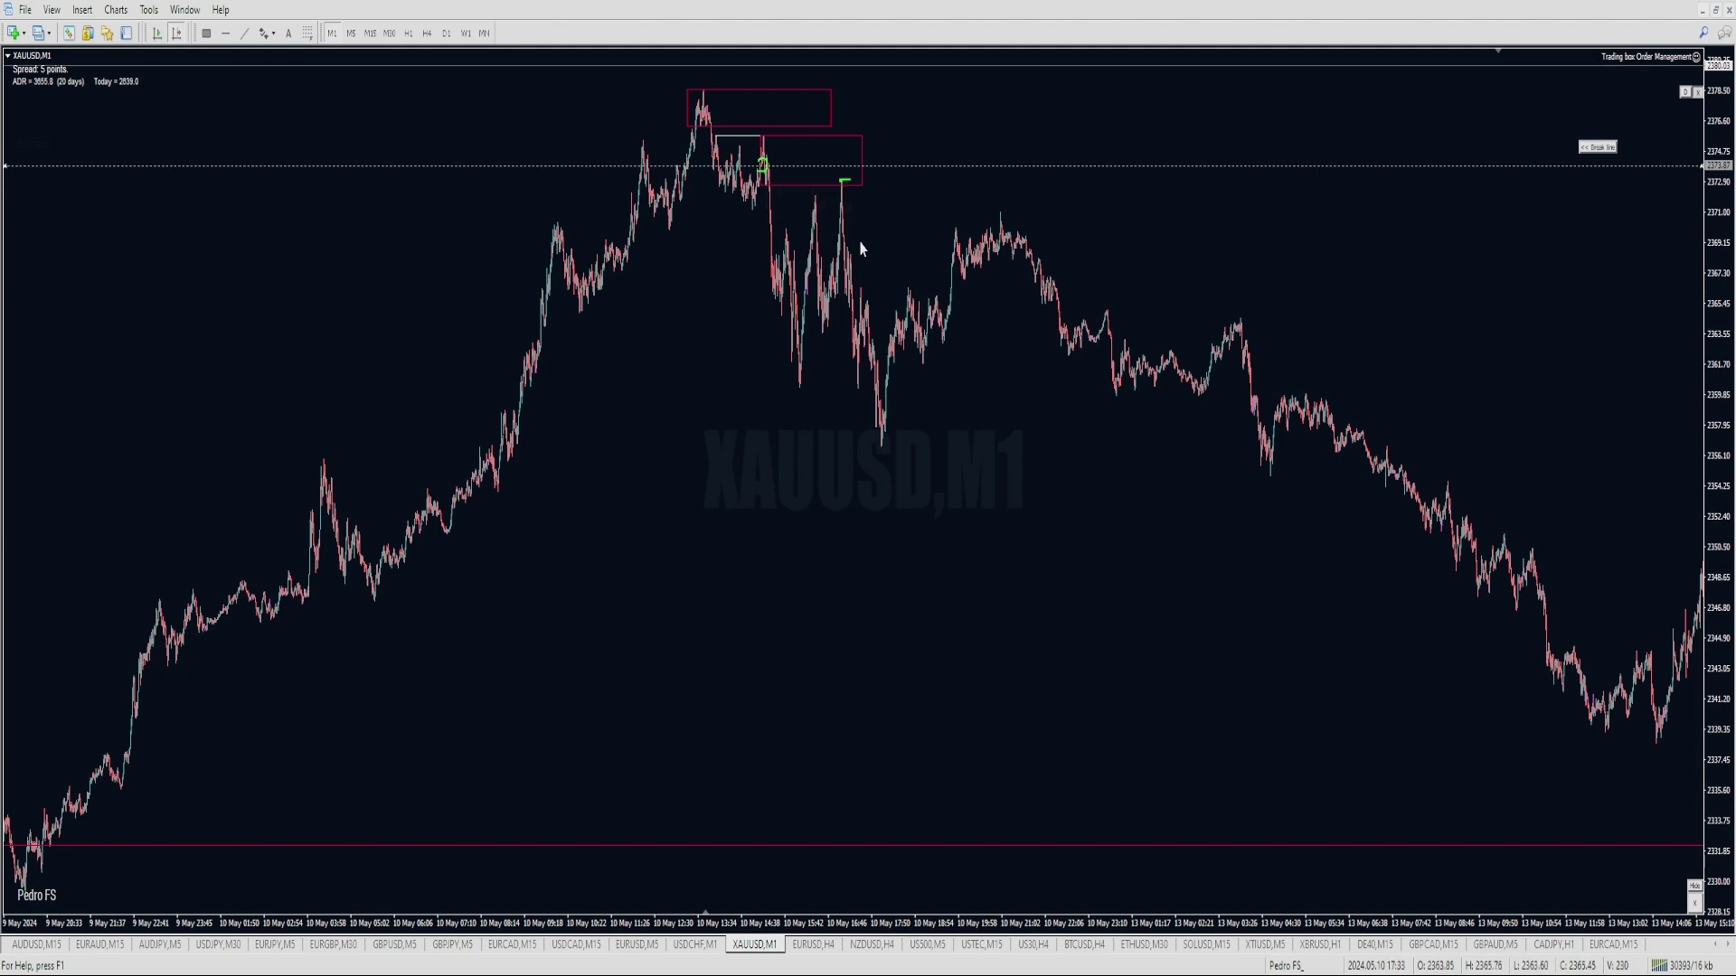
key("plus")
left_click_drag(976, 242, 977, 226)
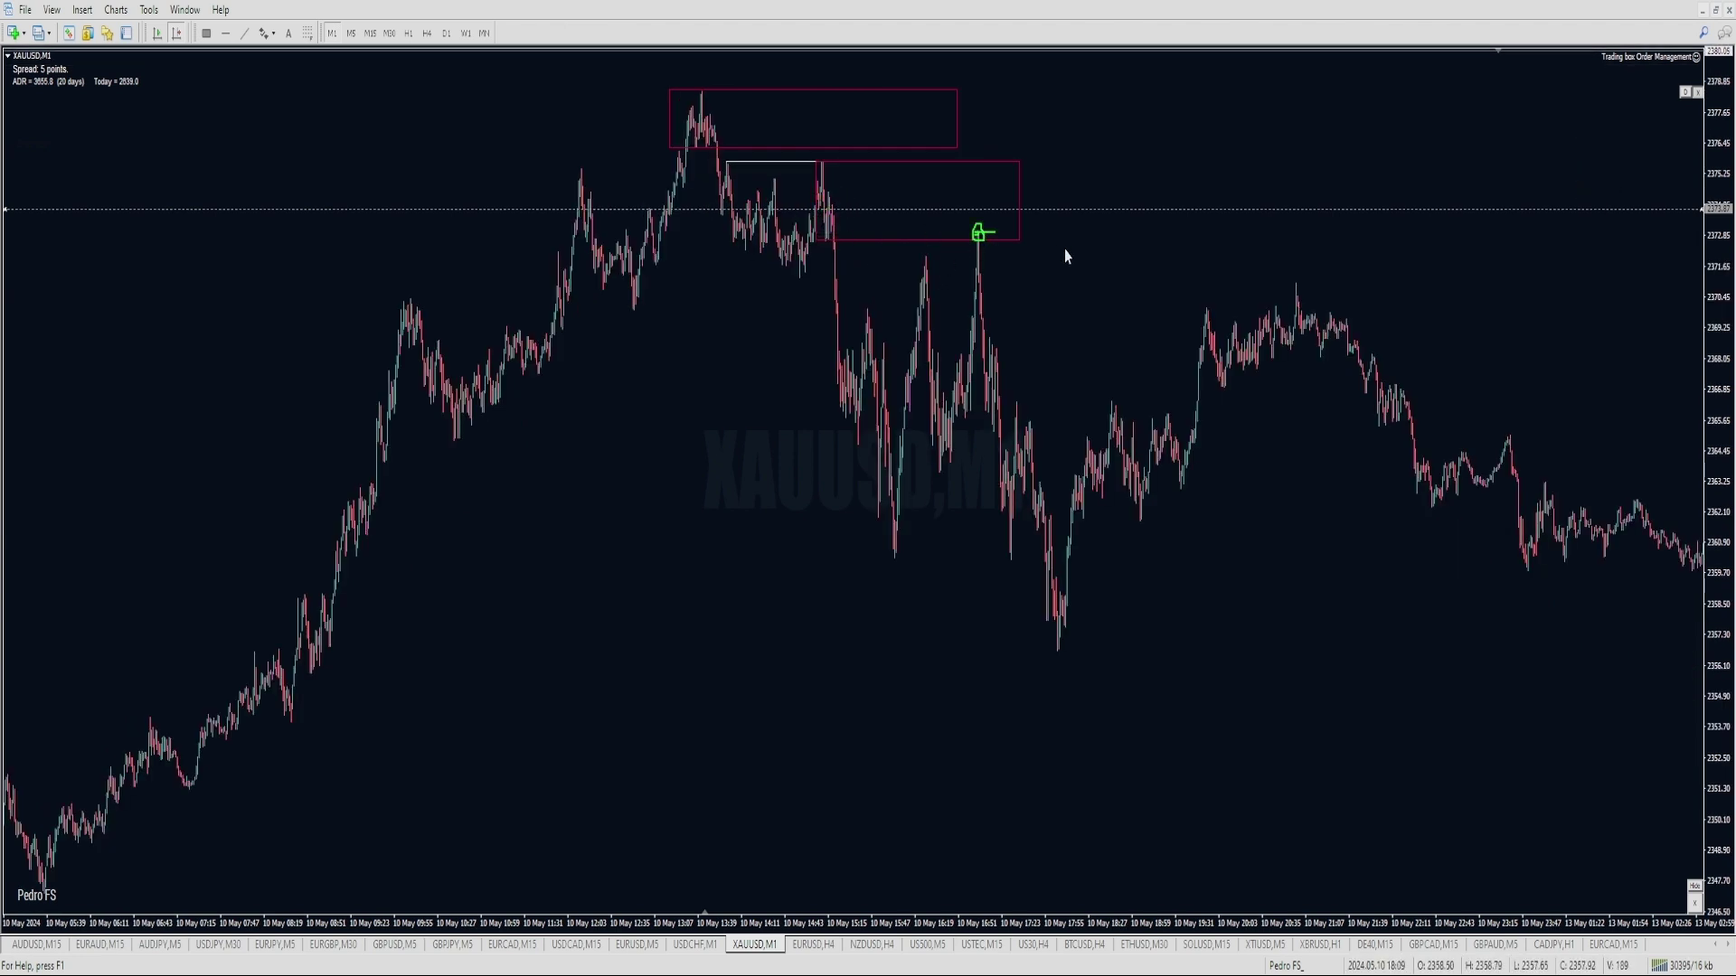
key("minus")
left_click_drag(999, 216, 964, 216)
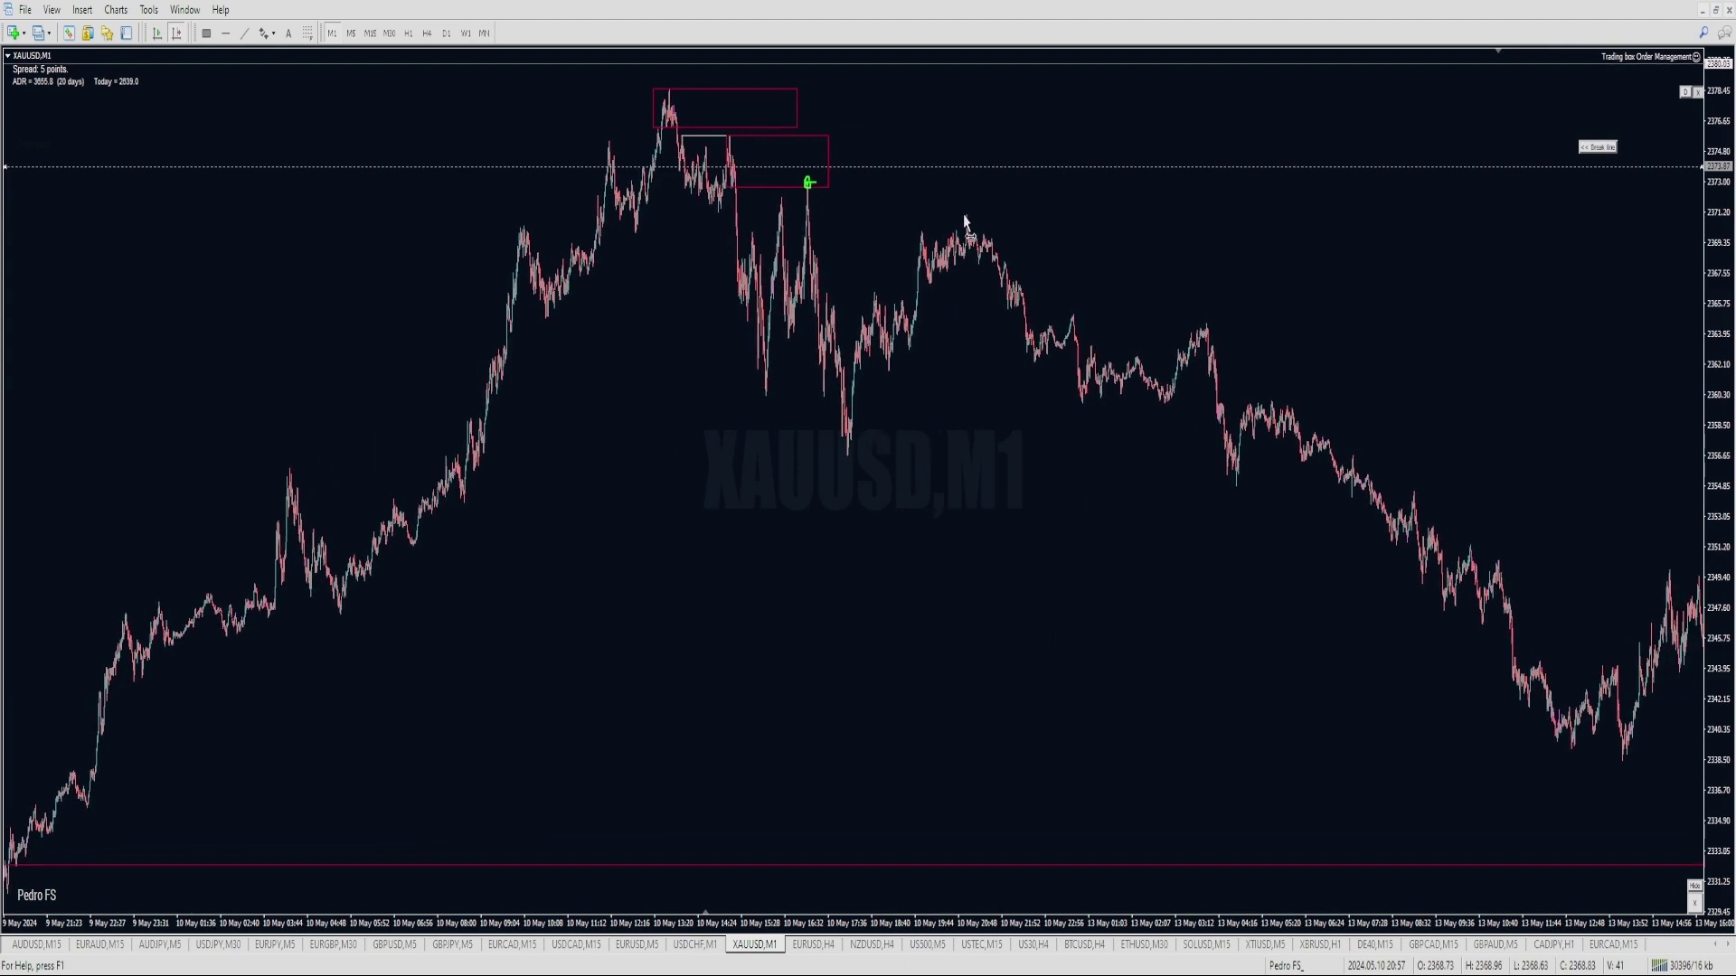
Circle the white trendline's start in green, and draw a large green loop around the whole 10 May peak structure.
key("plus")
key("plus")
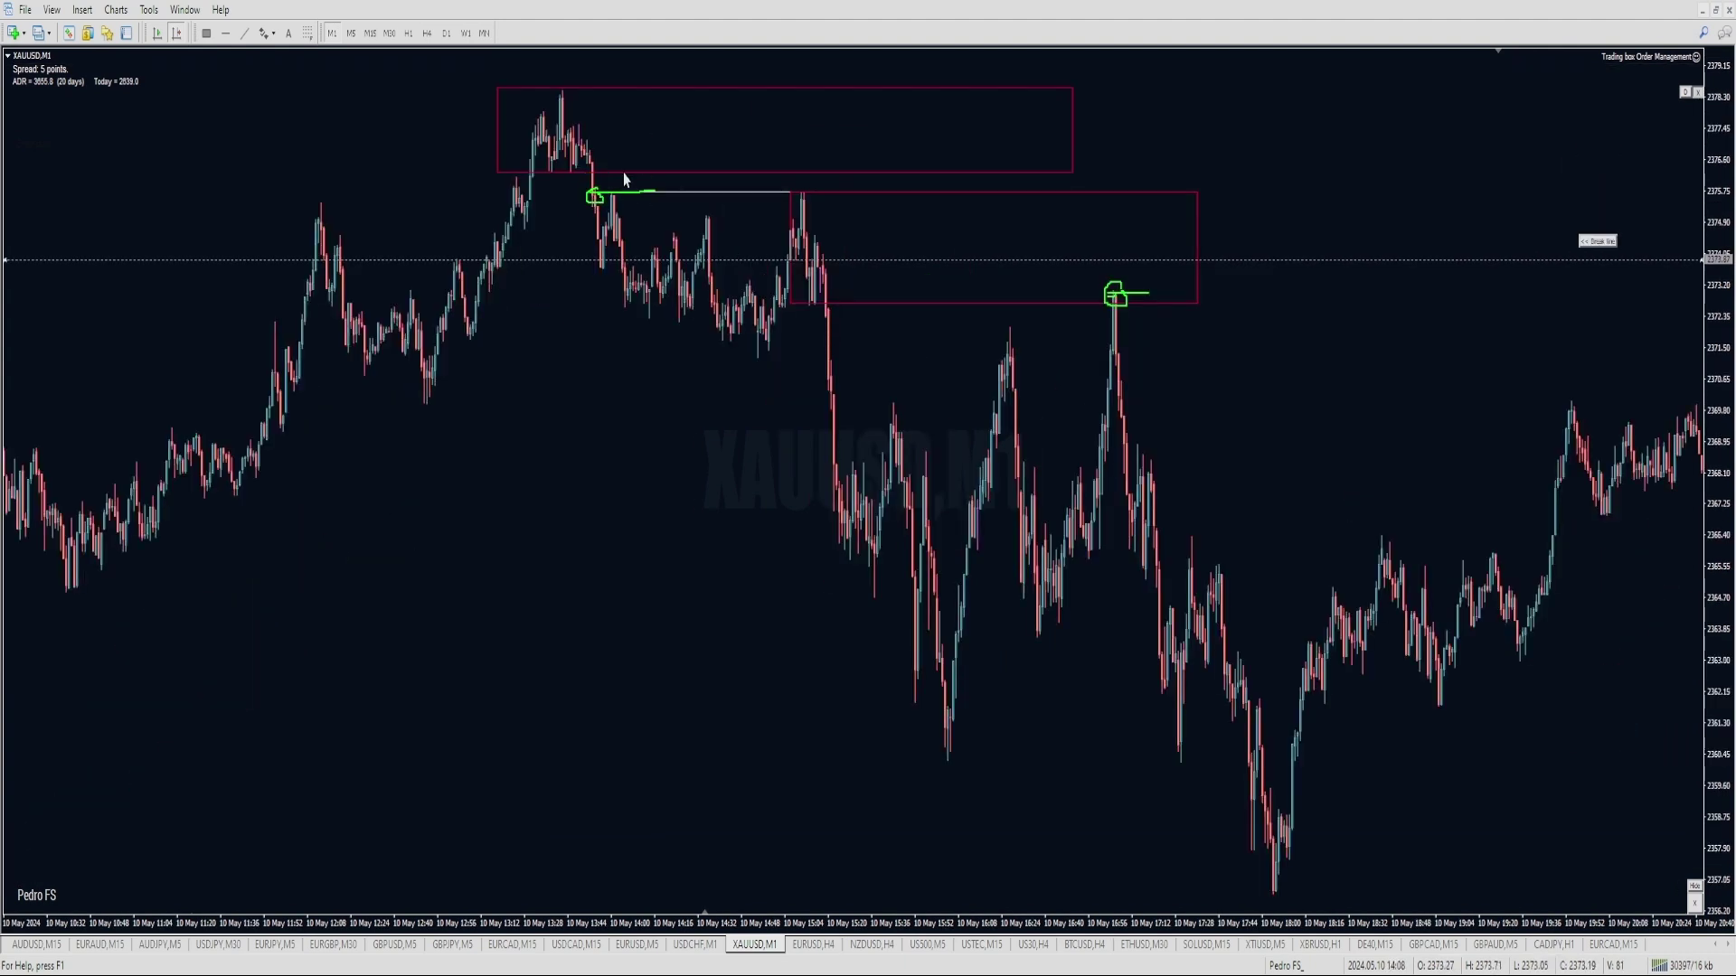
key("minus")
key("minus")
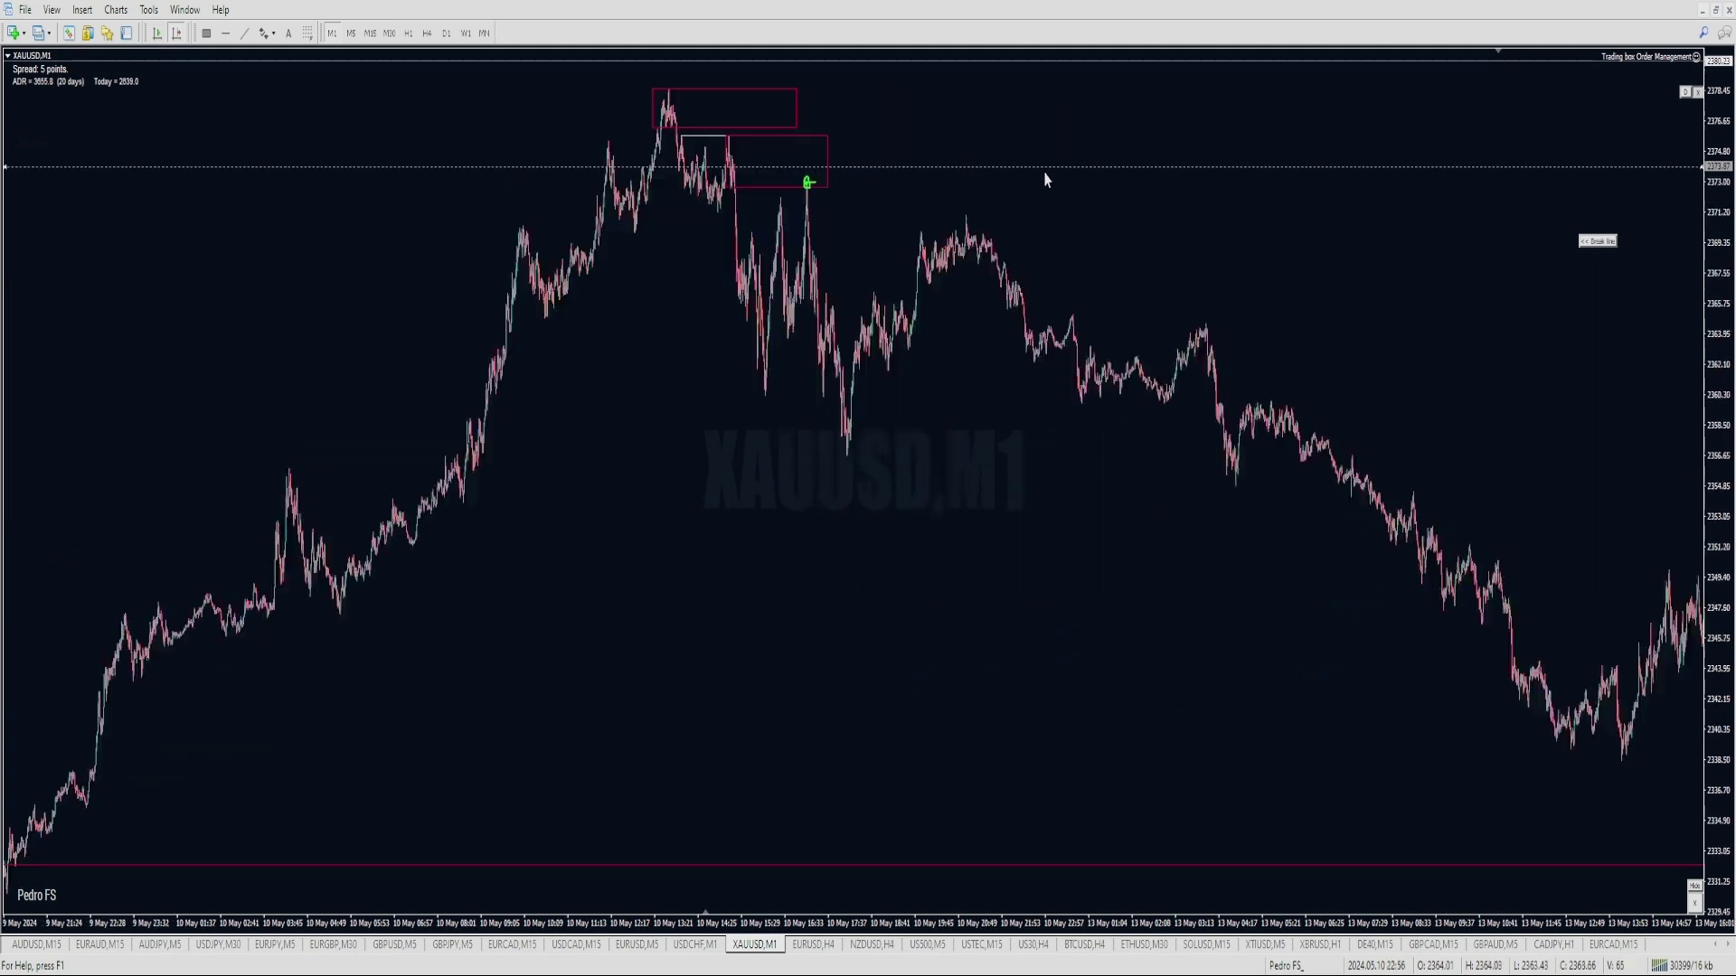
left_click_drag(1000, 143, 705, 168)
left_click_drag(1051, 311, 1263, 337)
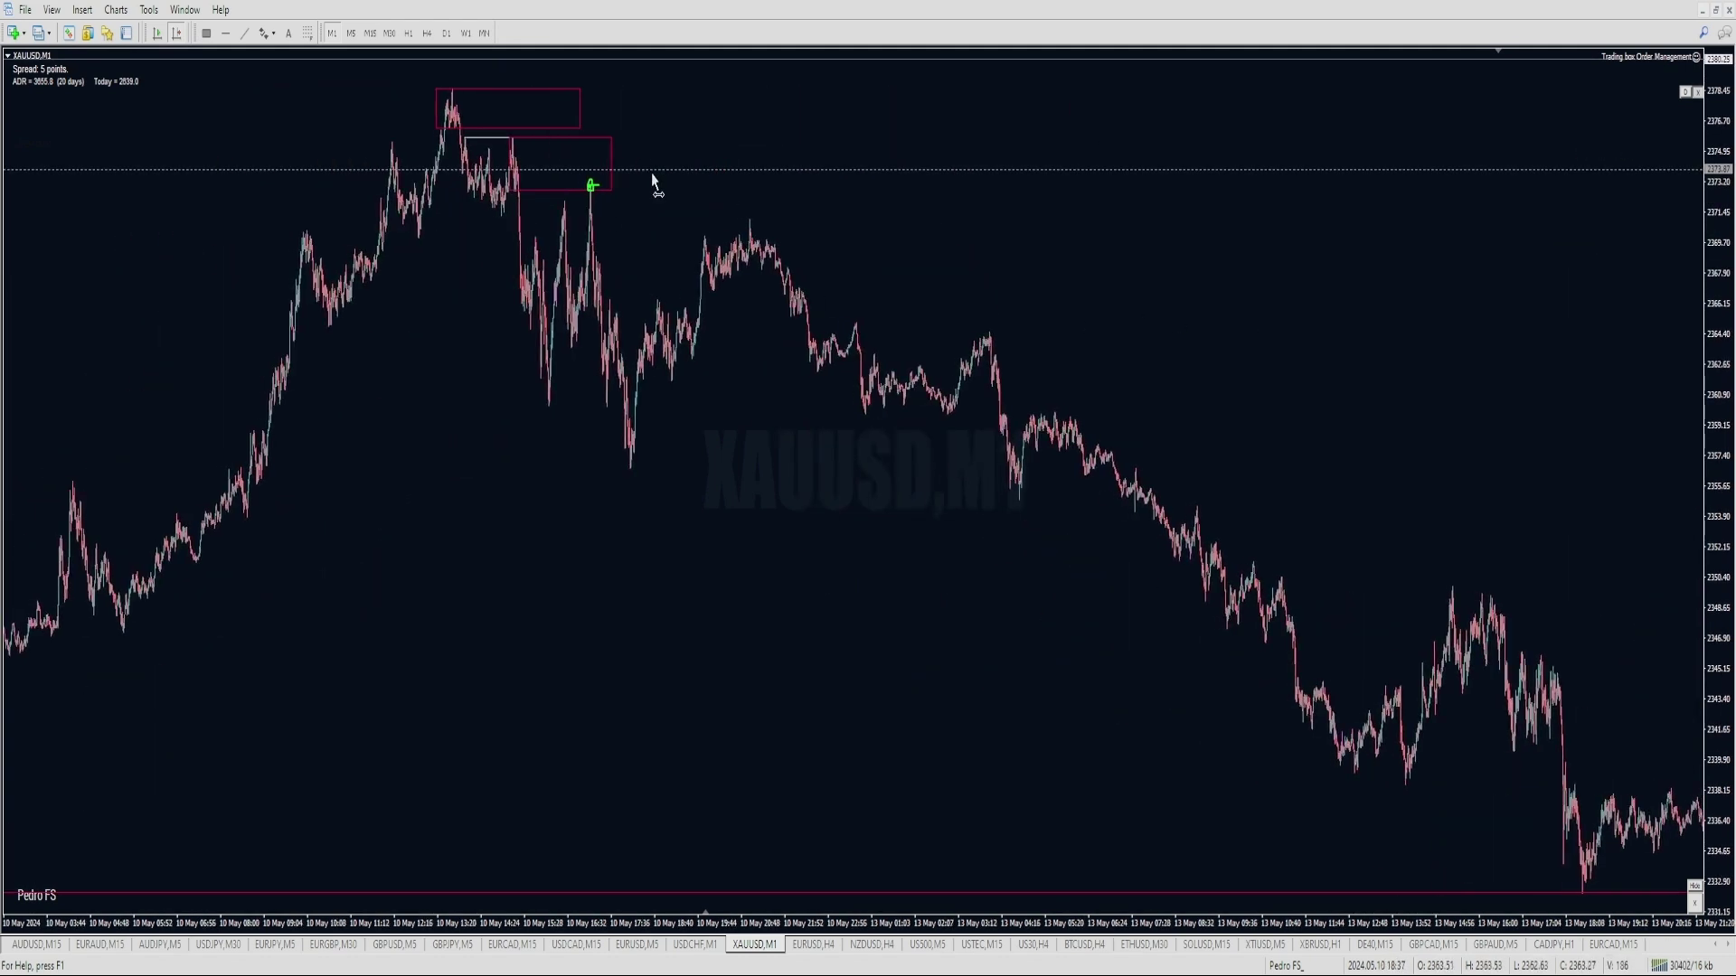
left_click_drag(616, 217, 934, 167)
mouse_move(944, 96)
left_mouse_down()
mouse_move(817, 73)
mouse_move(786, 147)
left_mouse_up()
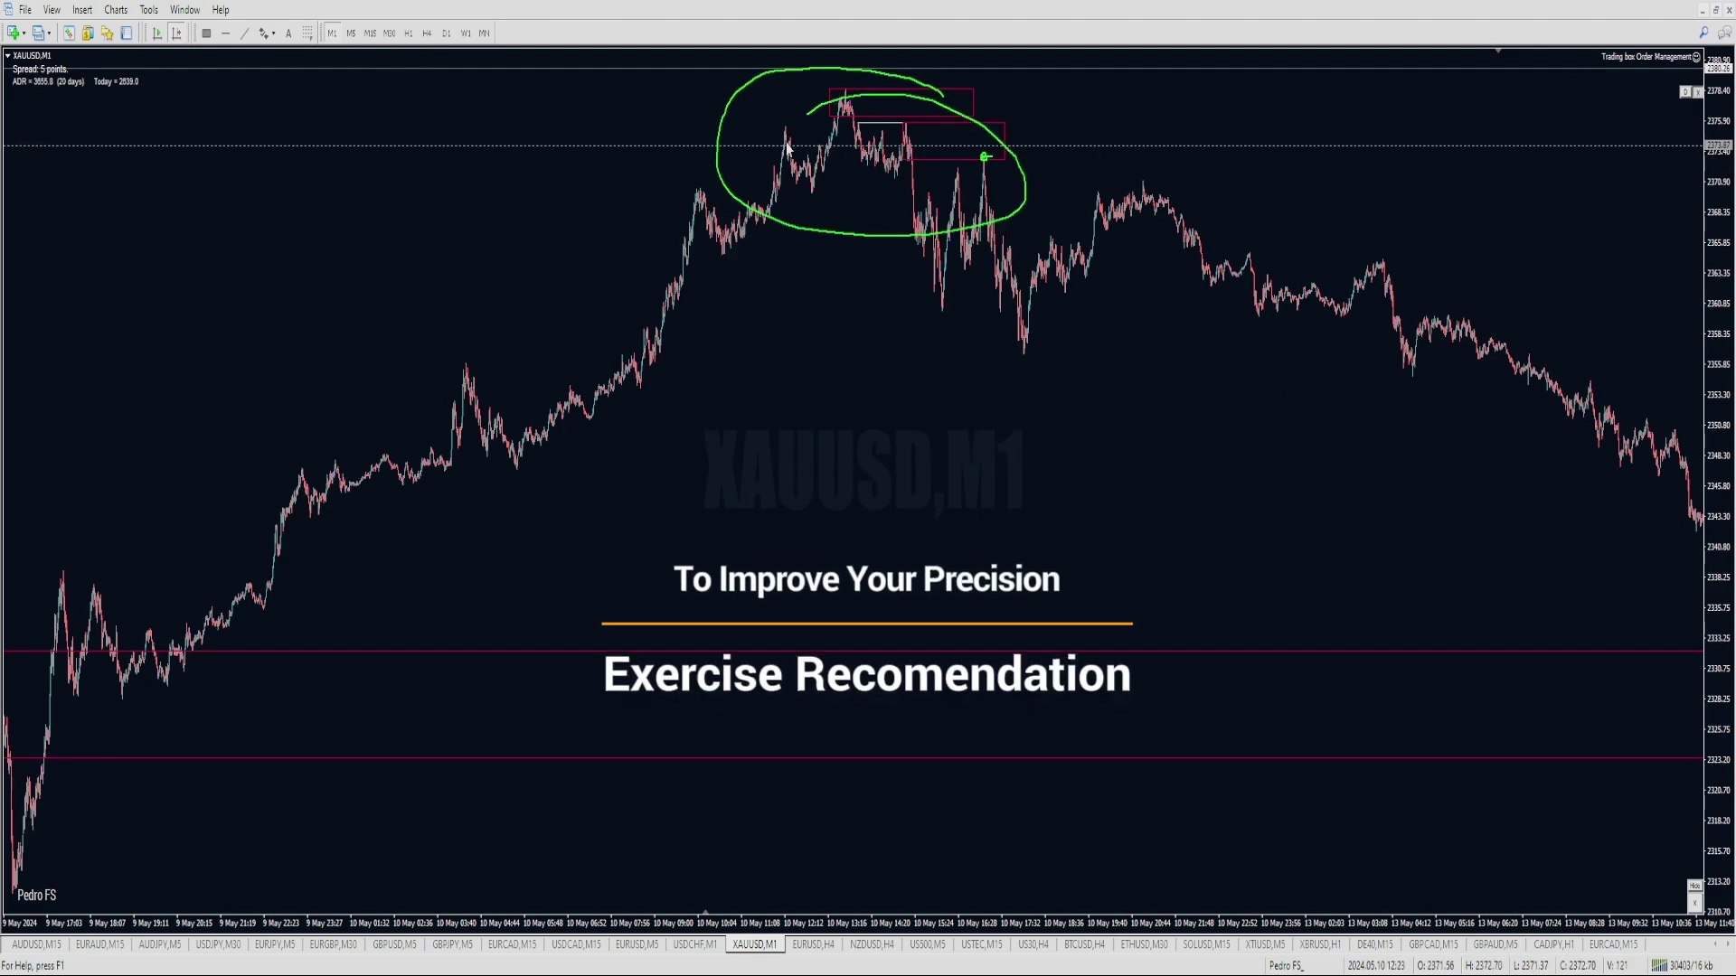
Move the horizontal line inside the second rectangle zone down to about 2373.4.
key("plus")
left_click_drag(1076, 287, 887, 387)
double_click(947, 210)
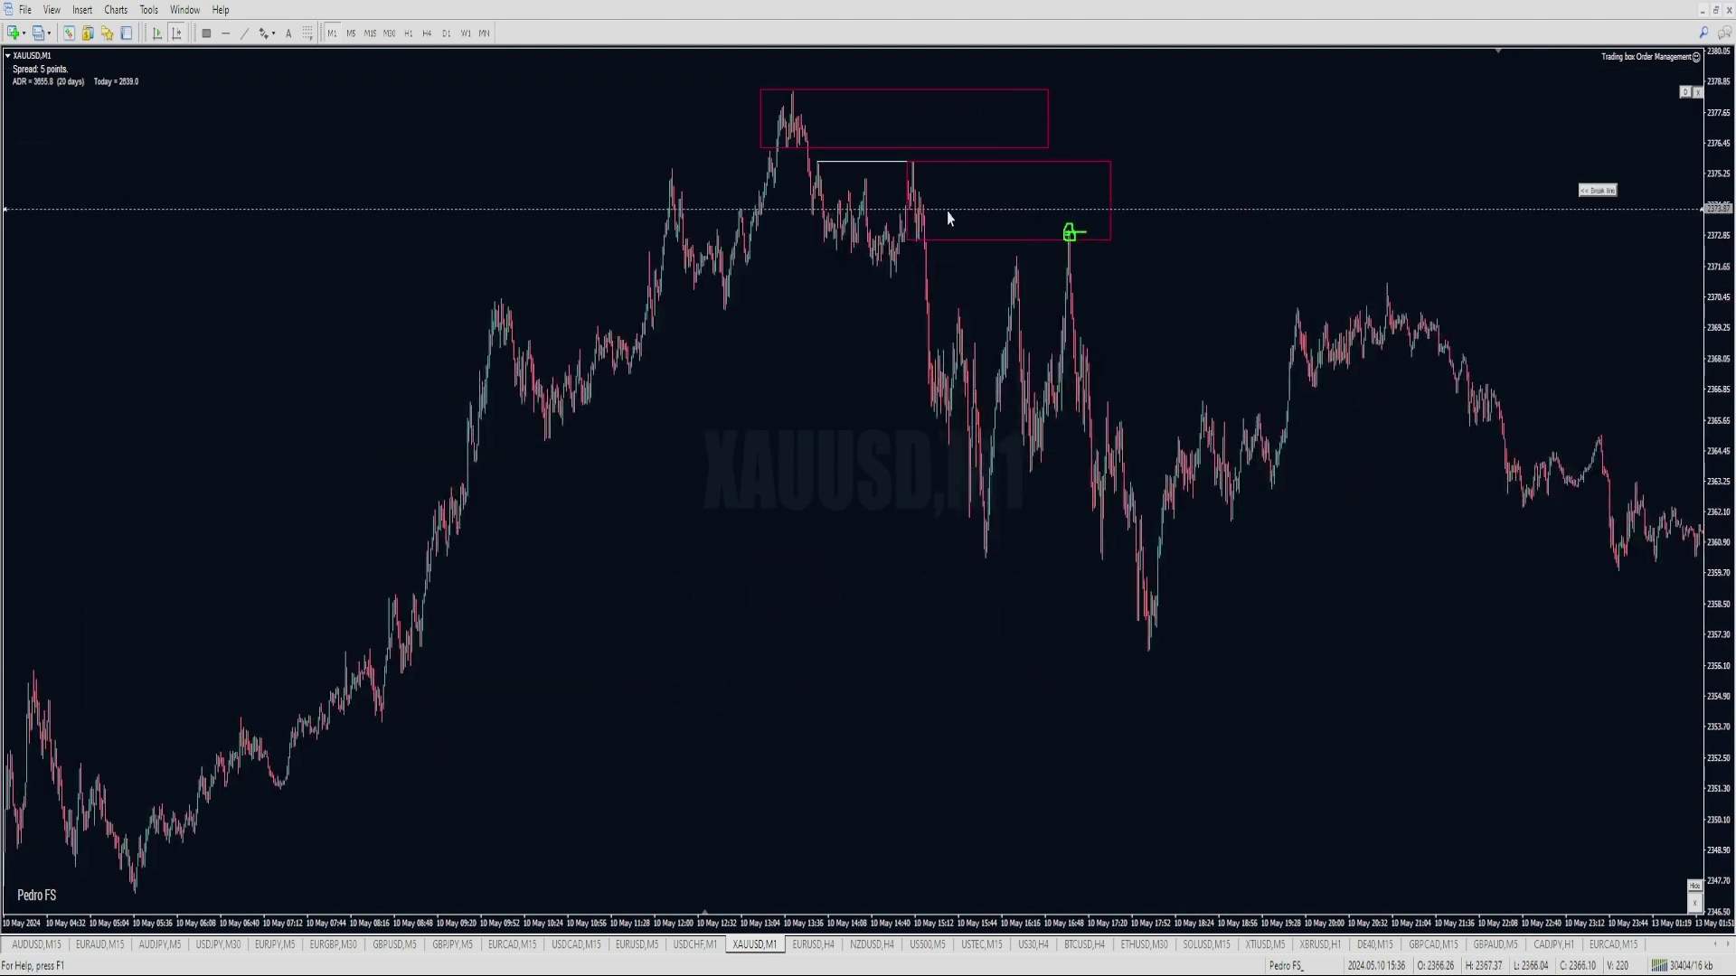
left_click_drag(947, 212, 949, 222)
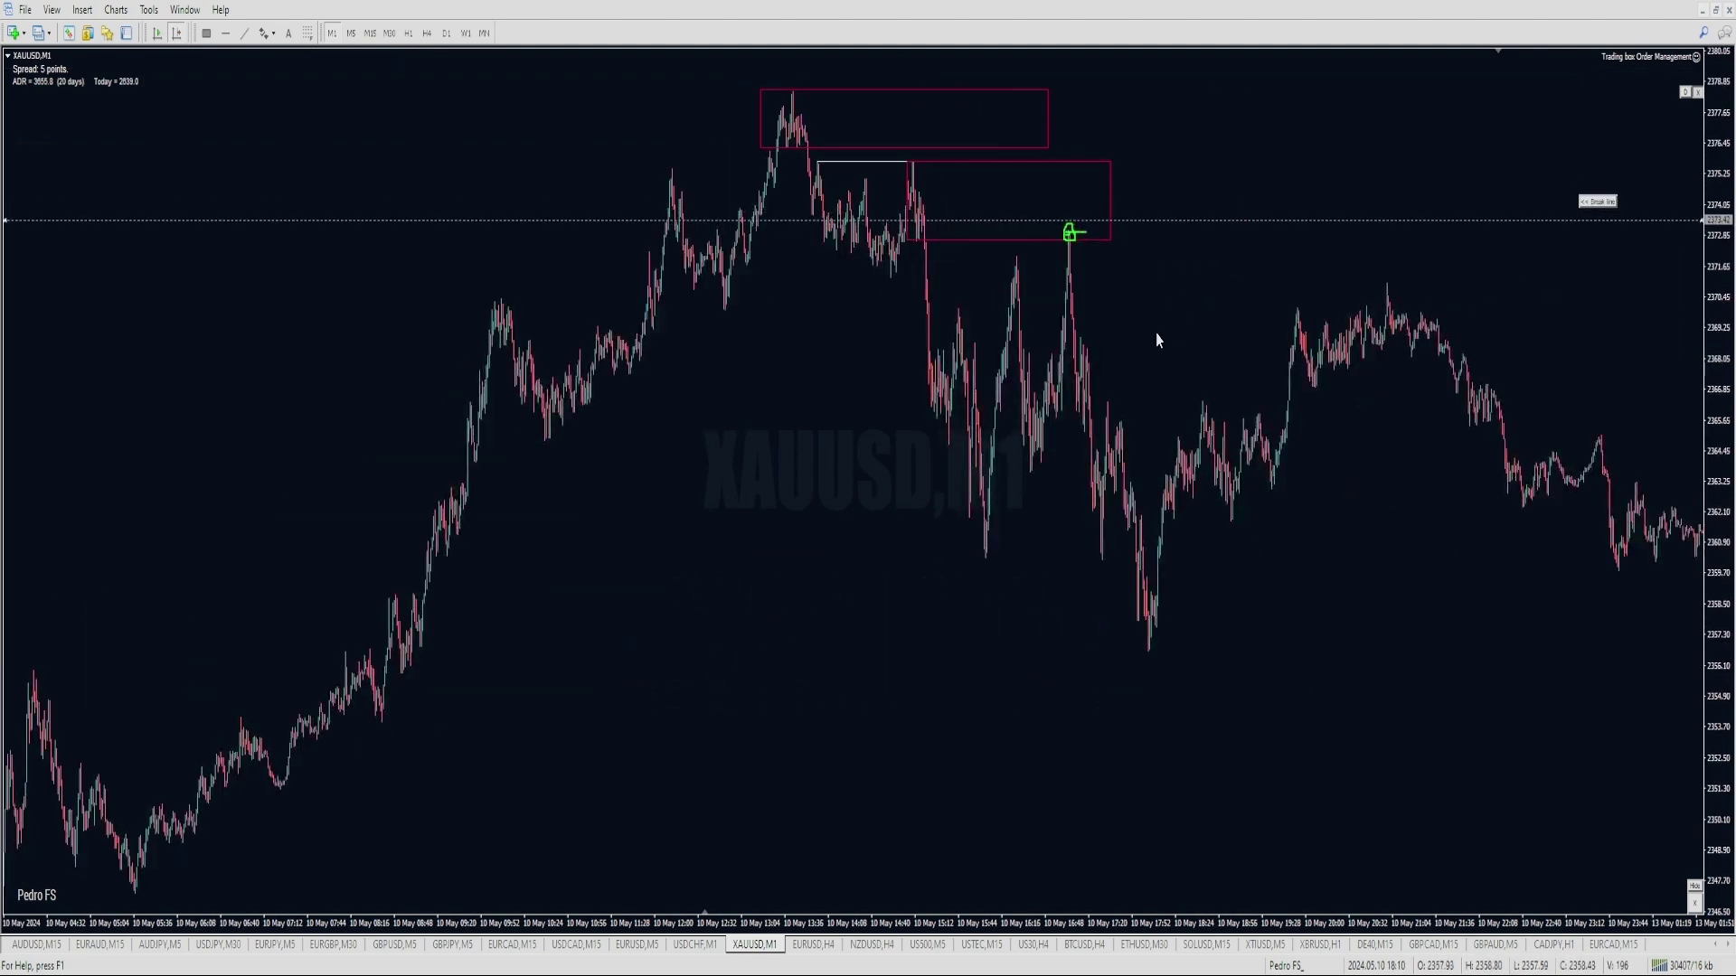
Raise the horizontal line inside the second rectangle zone to about 2373.9.
left_click_drag(1156, 333, 926, 333)
key("plus")
left_click_drag(698, 278, 701, 264)
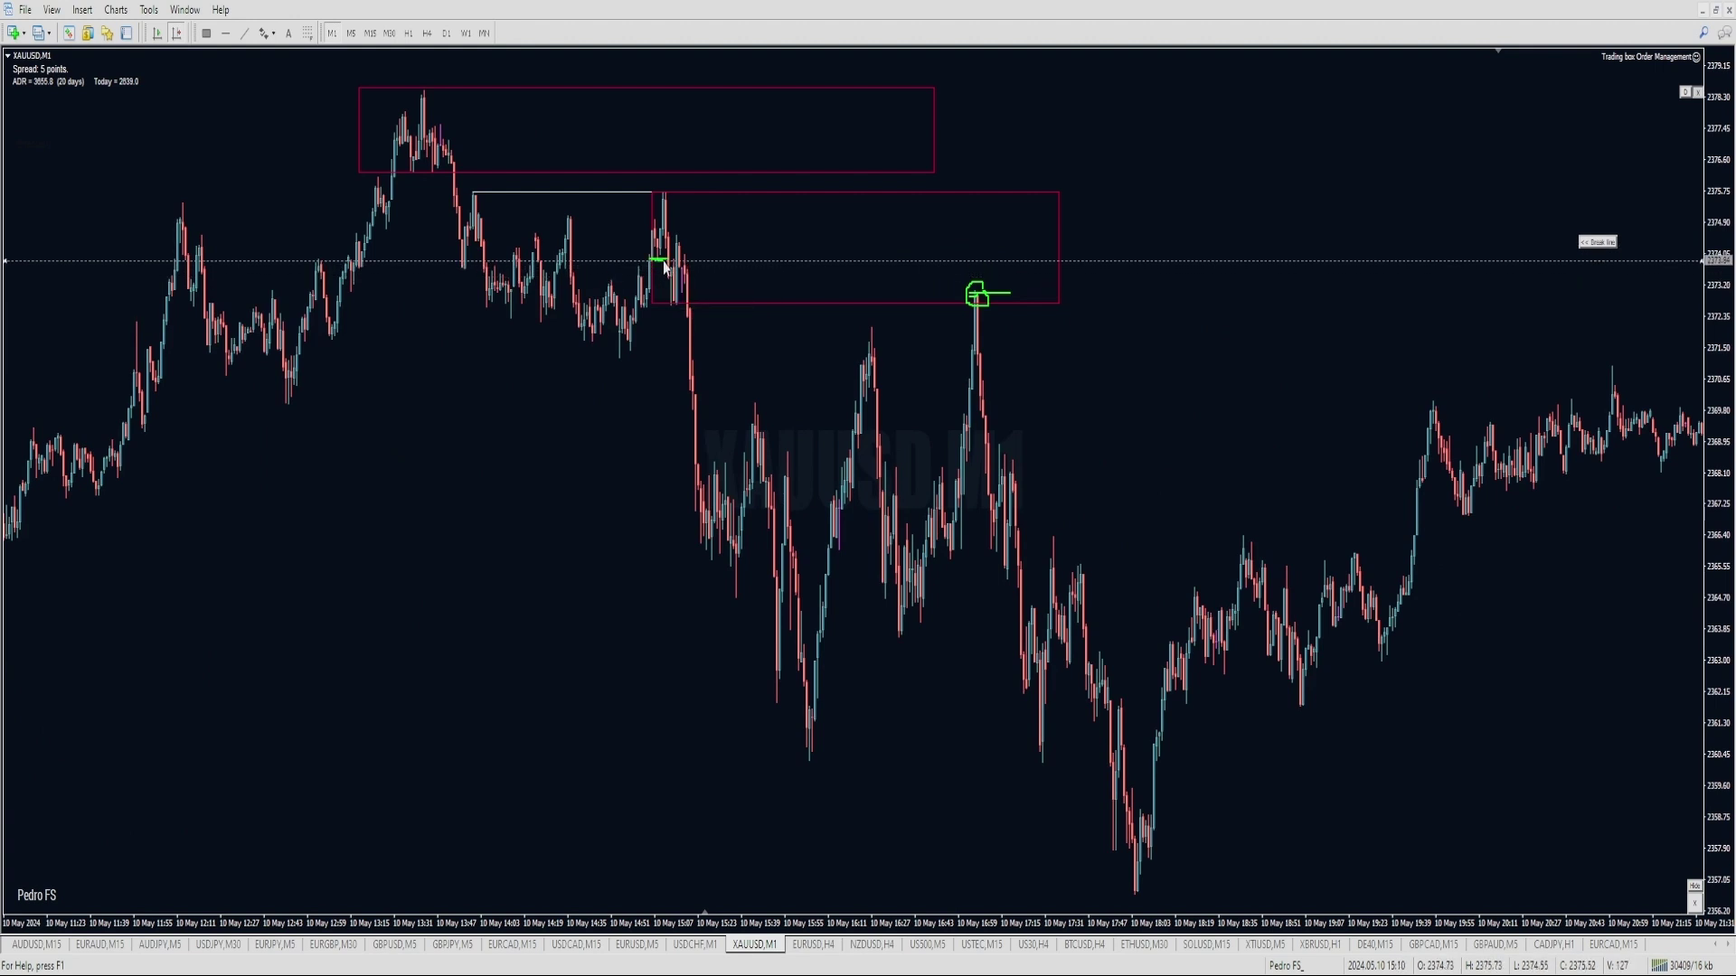
Mark the price drop after the second rectangle's start in green, then clear all the green annotations.
left_click_drag(684, 246, 670, 485)
key("BackSpace")
key("BackSpace")
key("BackSpace")
key("BackSpace")
key("BackSpace")
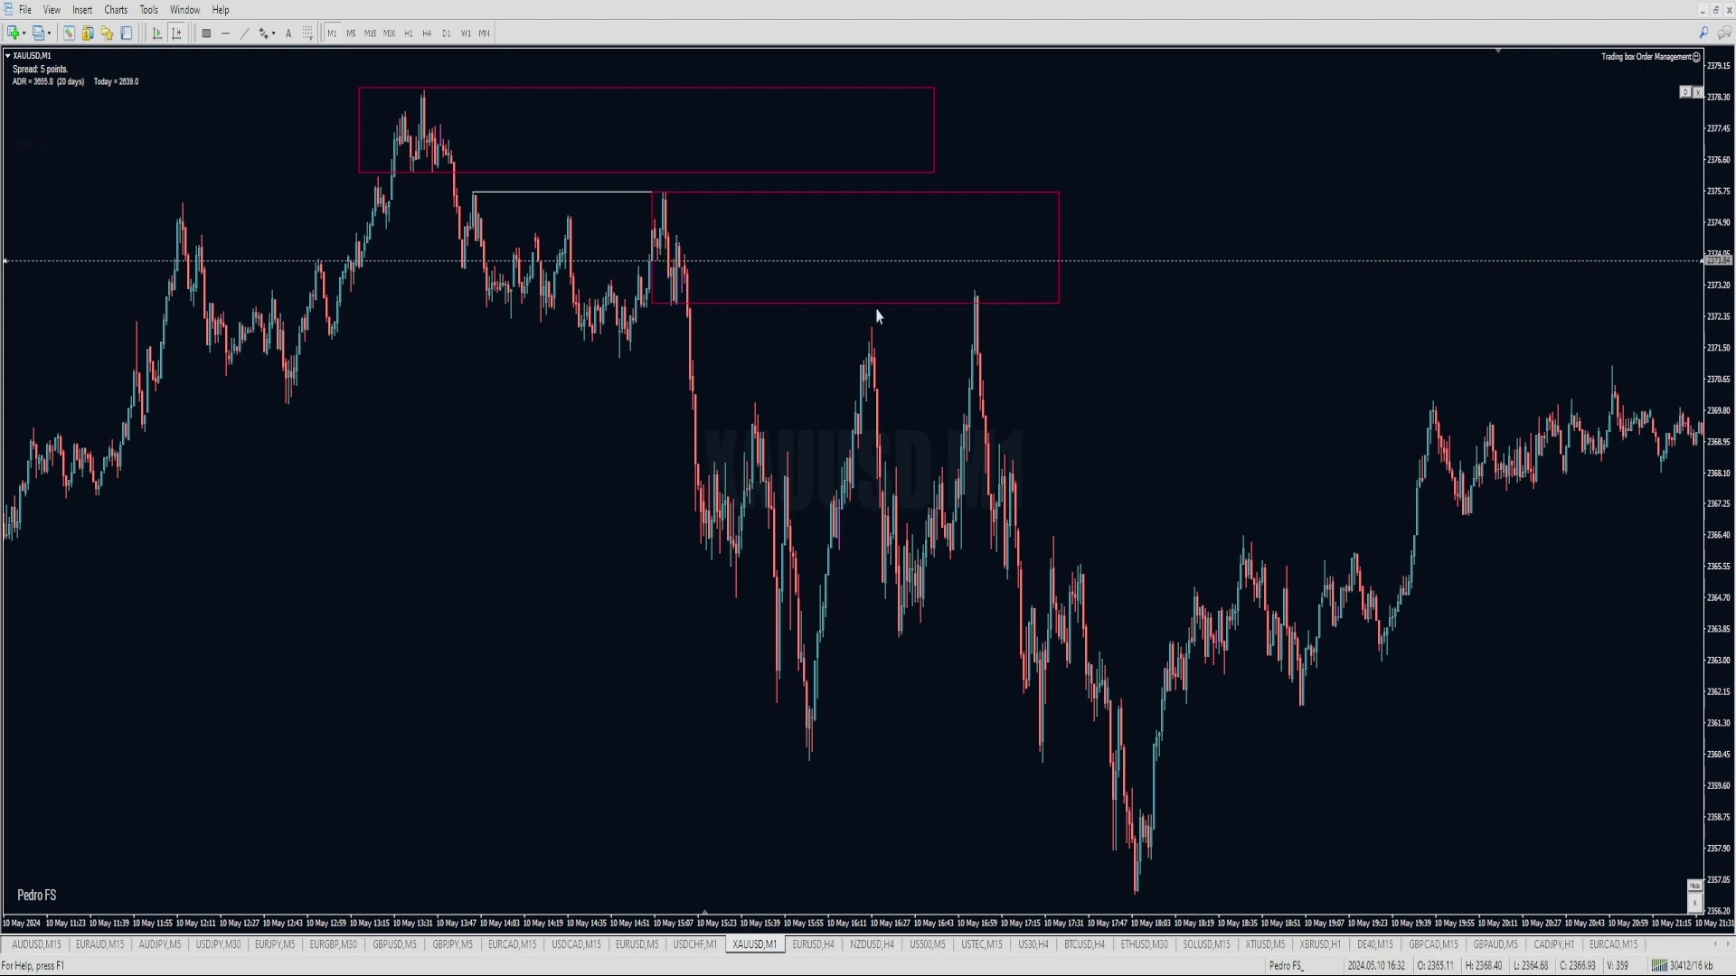
Add a horizontal line at about 2373.0, and stretch the second rectangle's start back to the prior candles with its lower edge near that line.
left_click(697, 295)
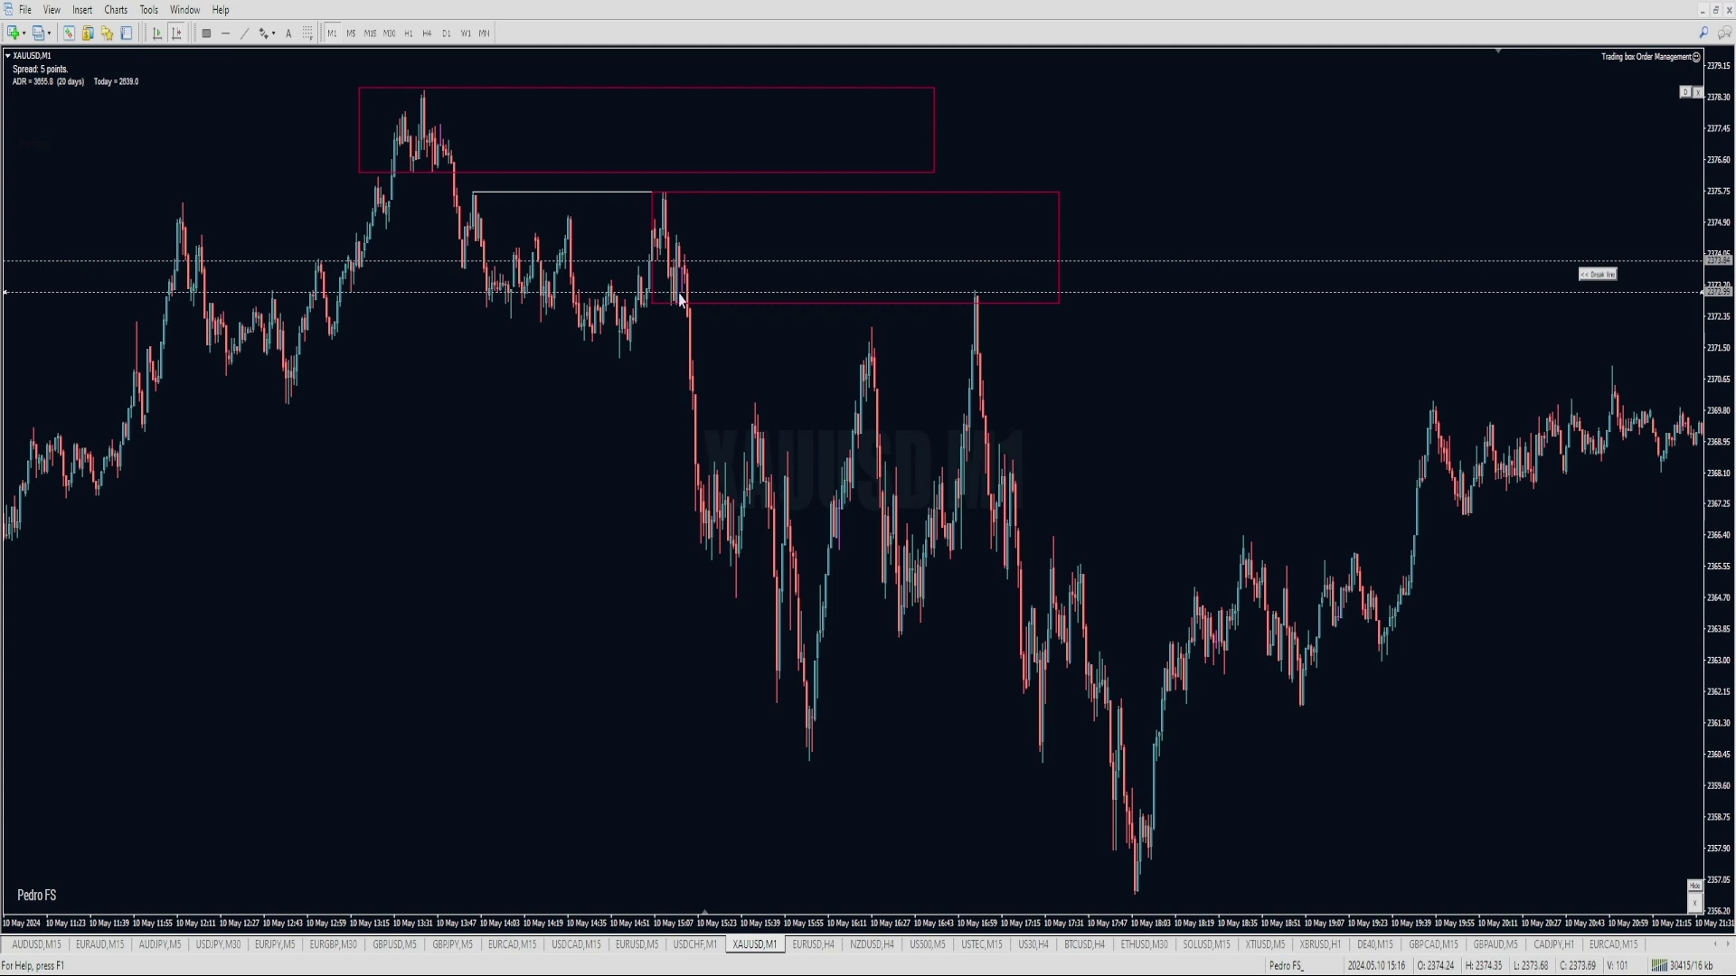
double_click(653, 303)
left_click_drag(653, 303, 617, 299)
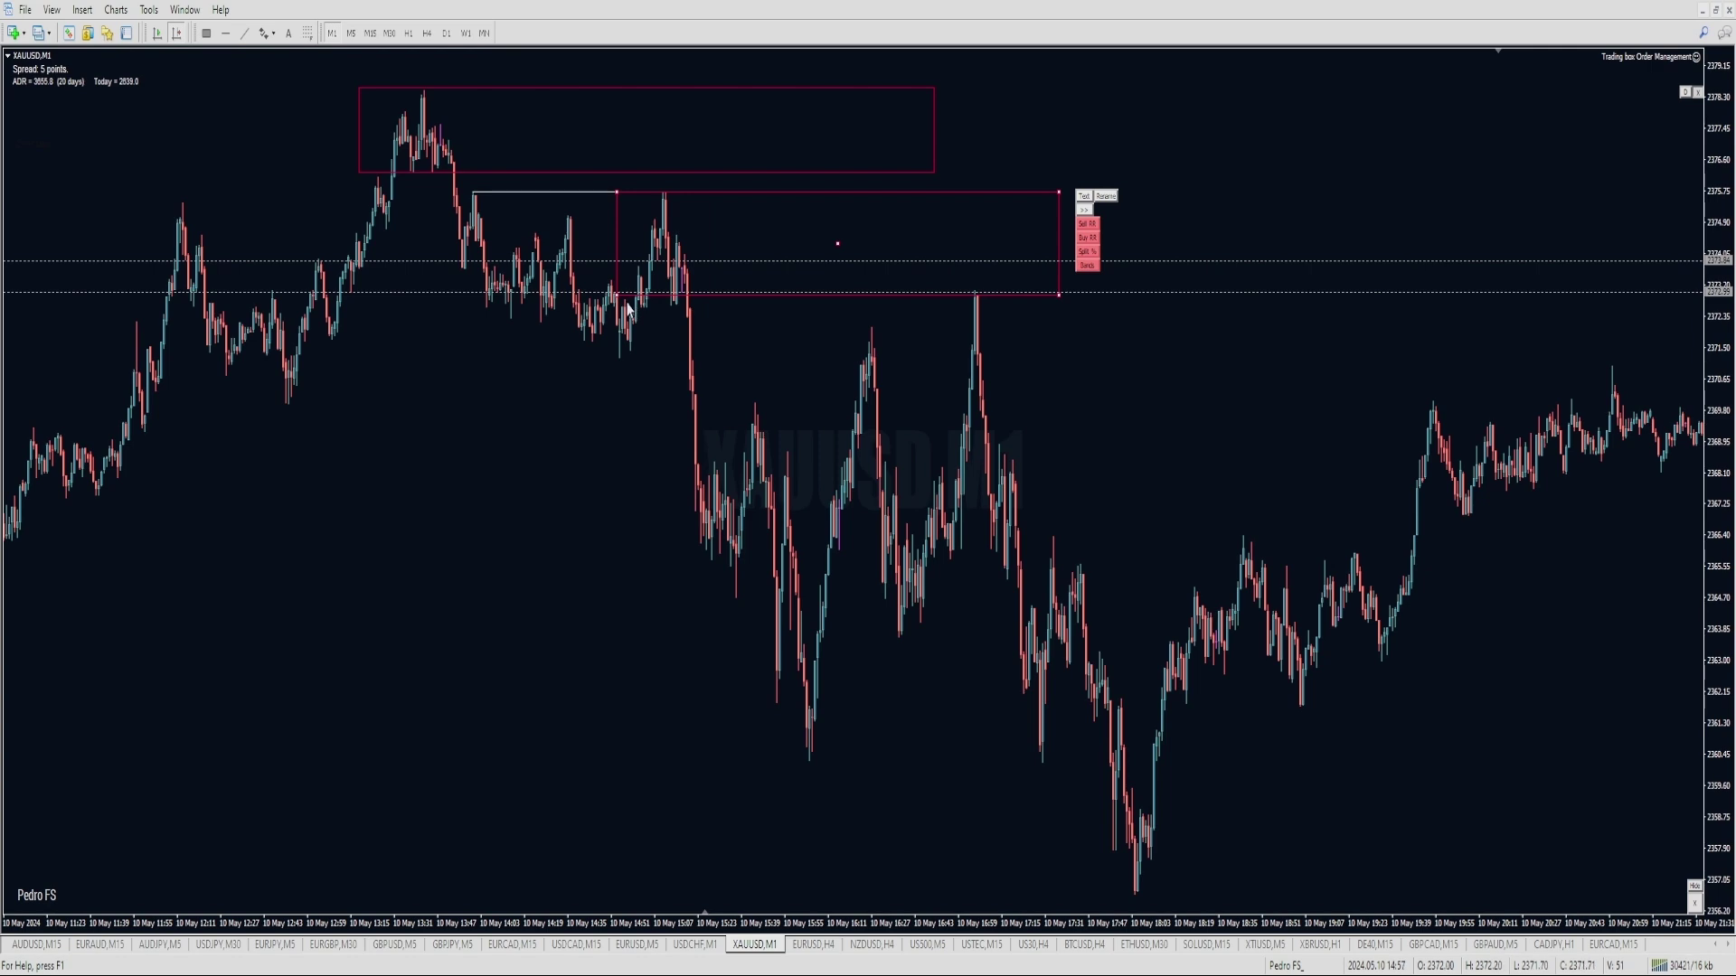
left_click(619, 308)
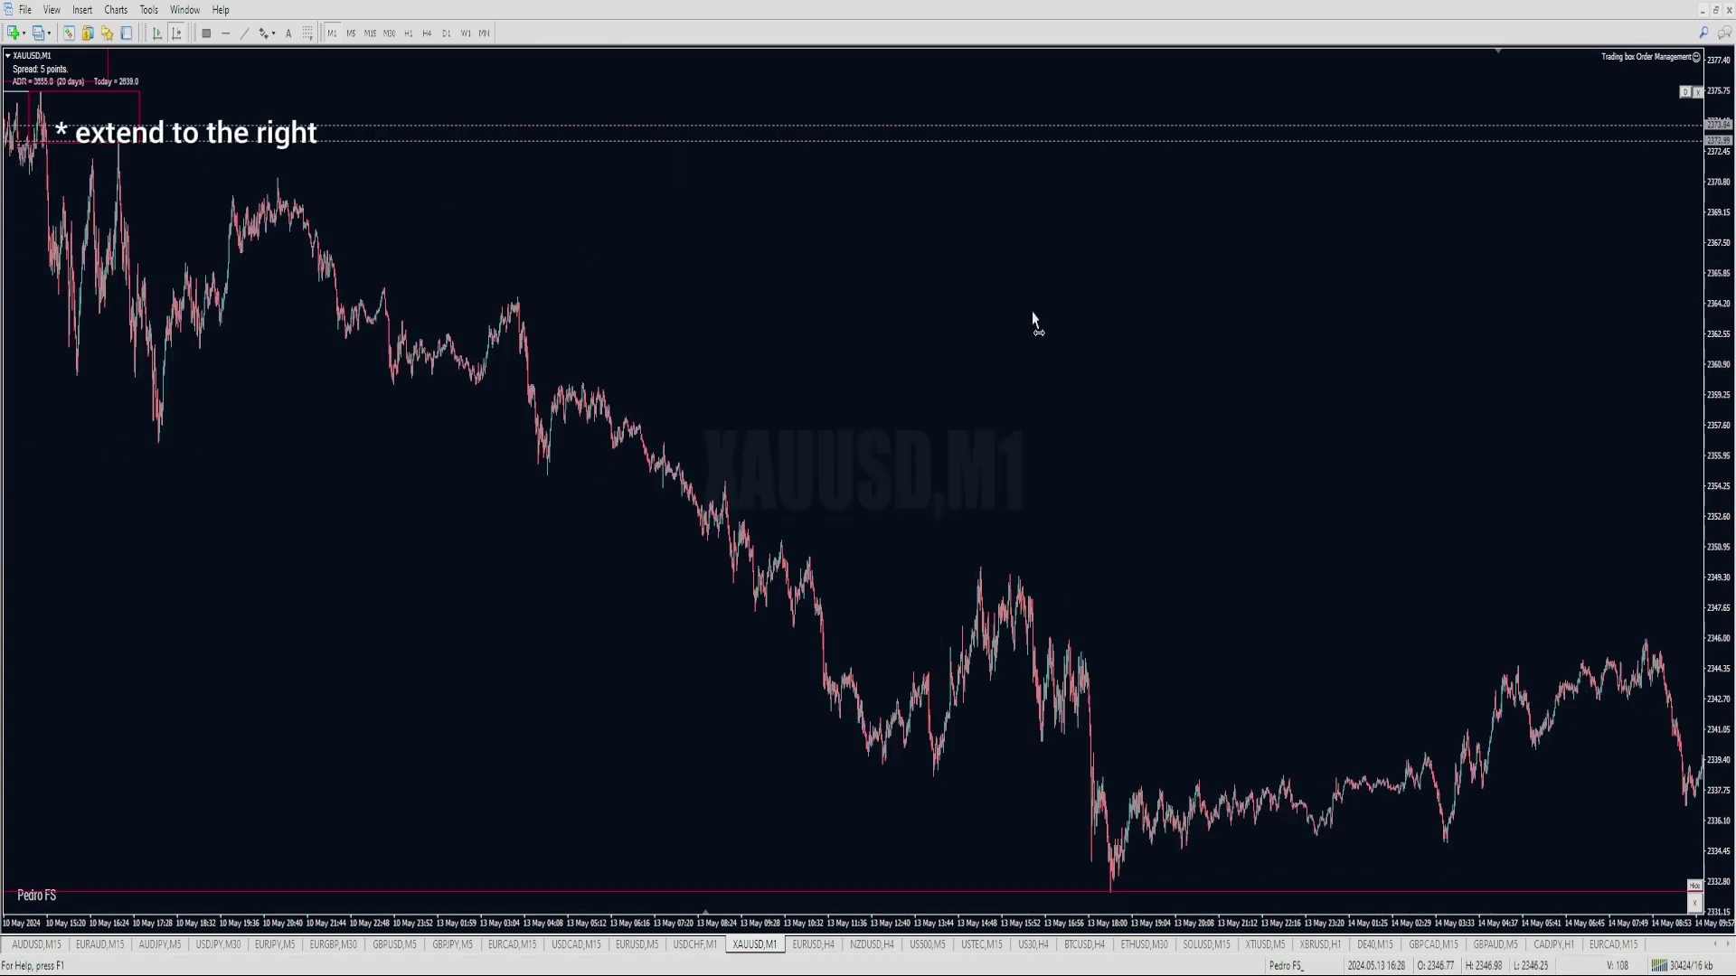
Circle the 15 May high at the two horizontal lines in green, and draw a green level from the base of that rally.
scroll(1033, 321, "down", 10)
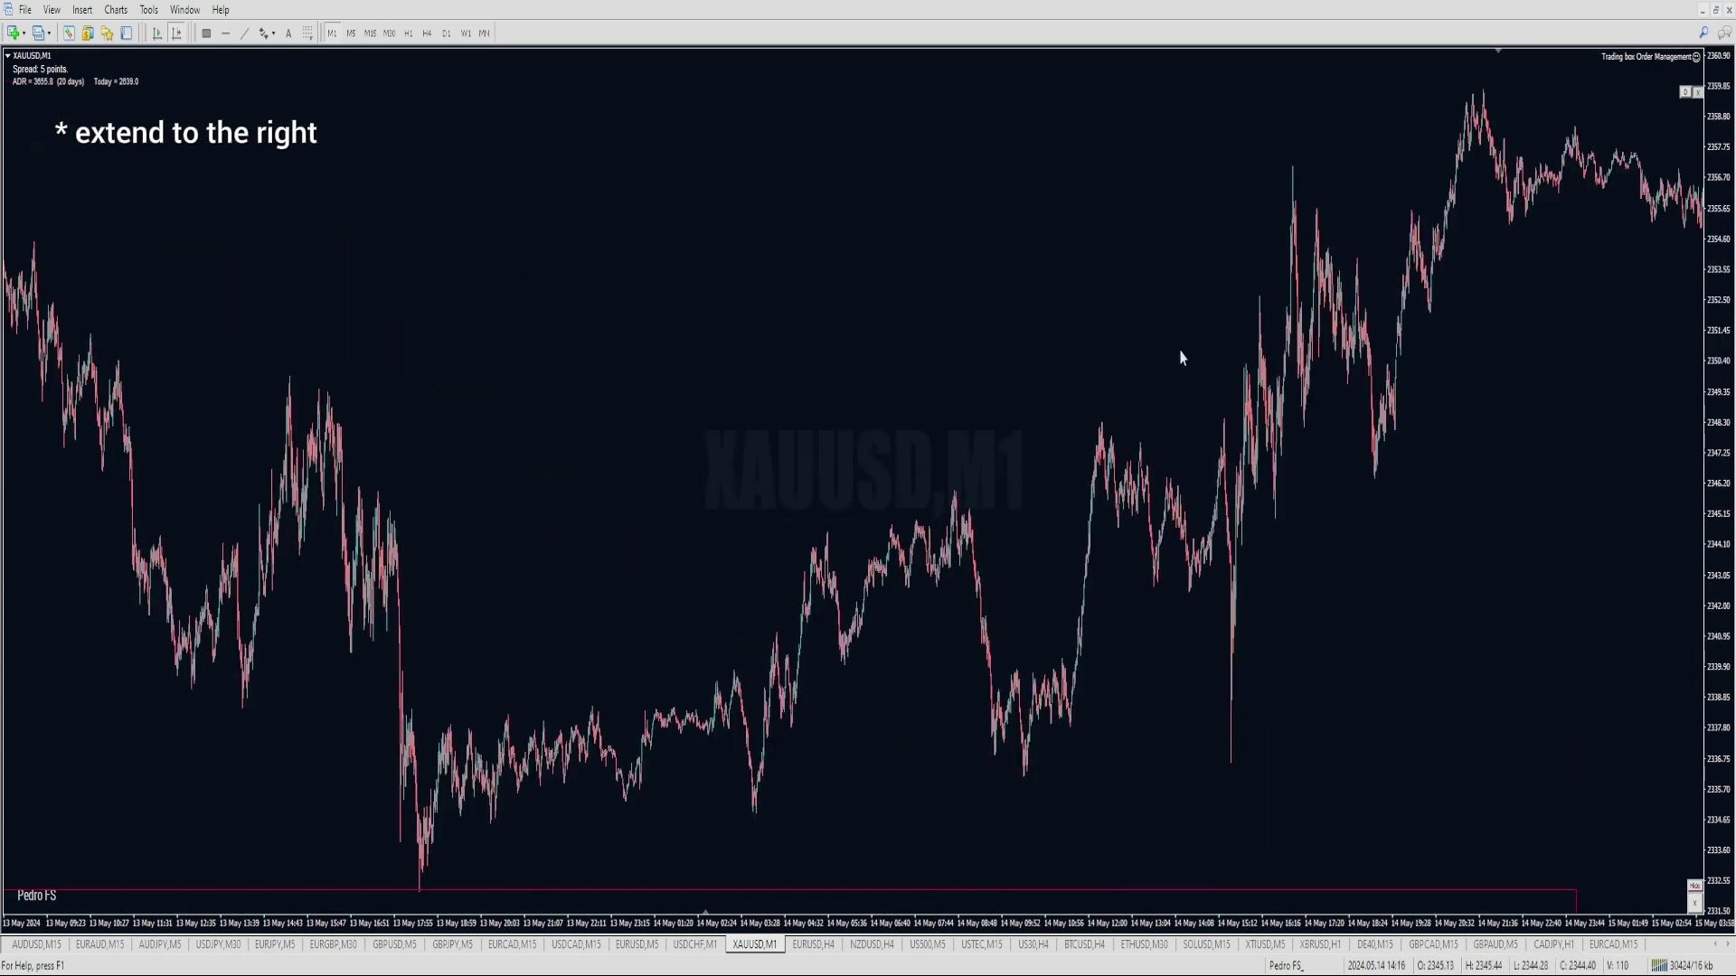
mouse_move(1167, 342)
left_mouse_down()
mouse_move(1139, 332)
mouse_move(1110, 353)
left_mouse_up()
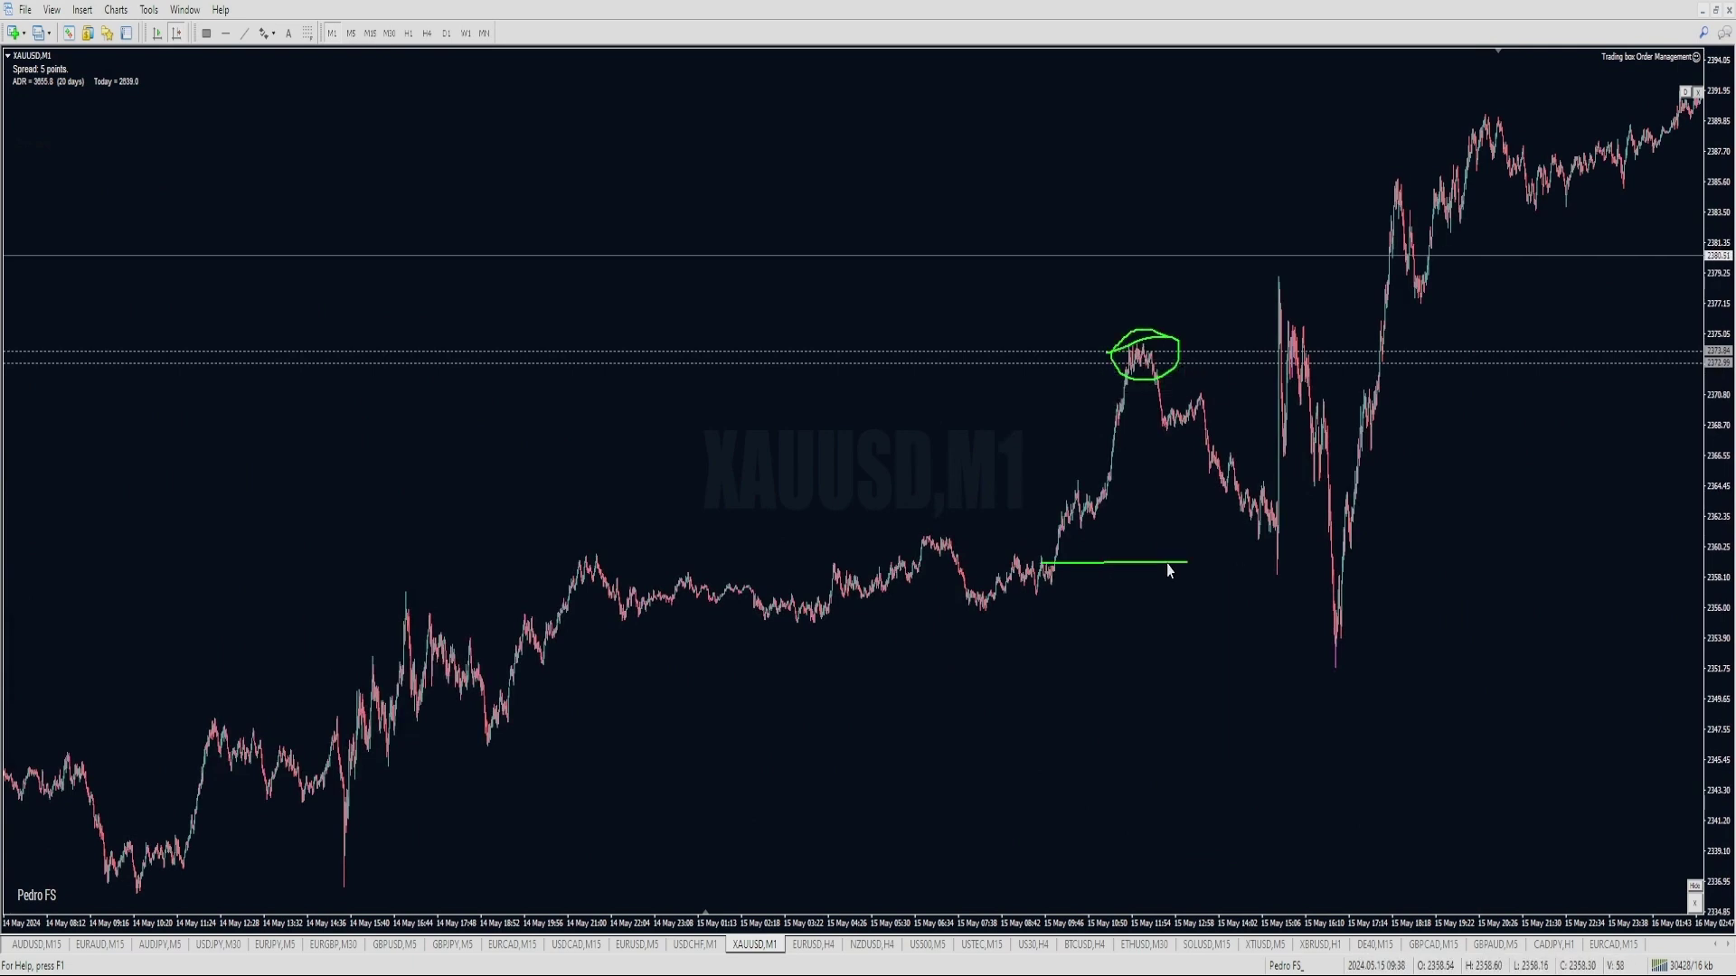
left_click_drag(1166, 563, 1271, 566)
Switch the chart to M5 and raise the upper horizontal line to about 2374.3.
left_click(351, 33)
mouse_move(311, 217)
left_mouse_down()
mouse_move(621, 232)
mouse_move(306, 233)
left_mouse_up()
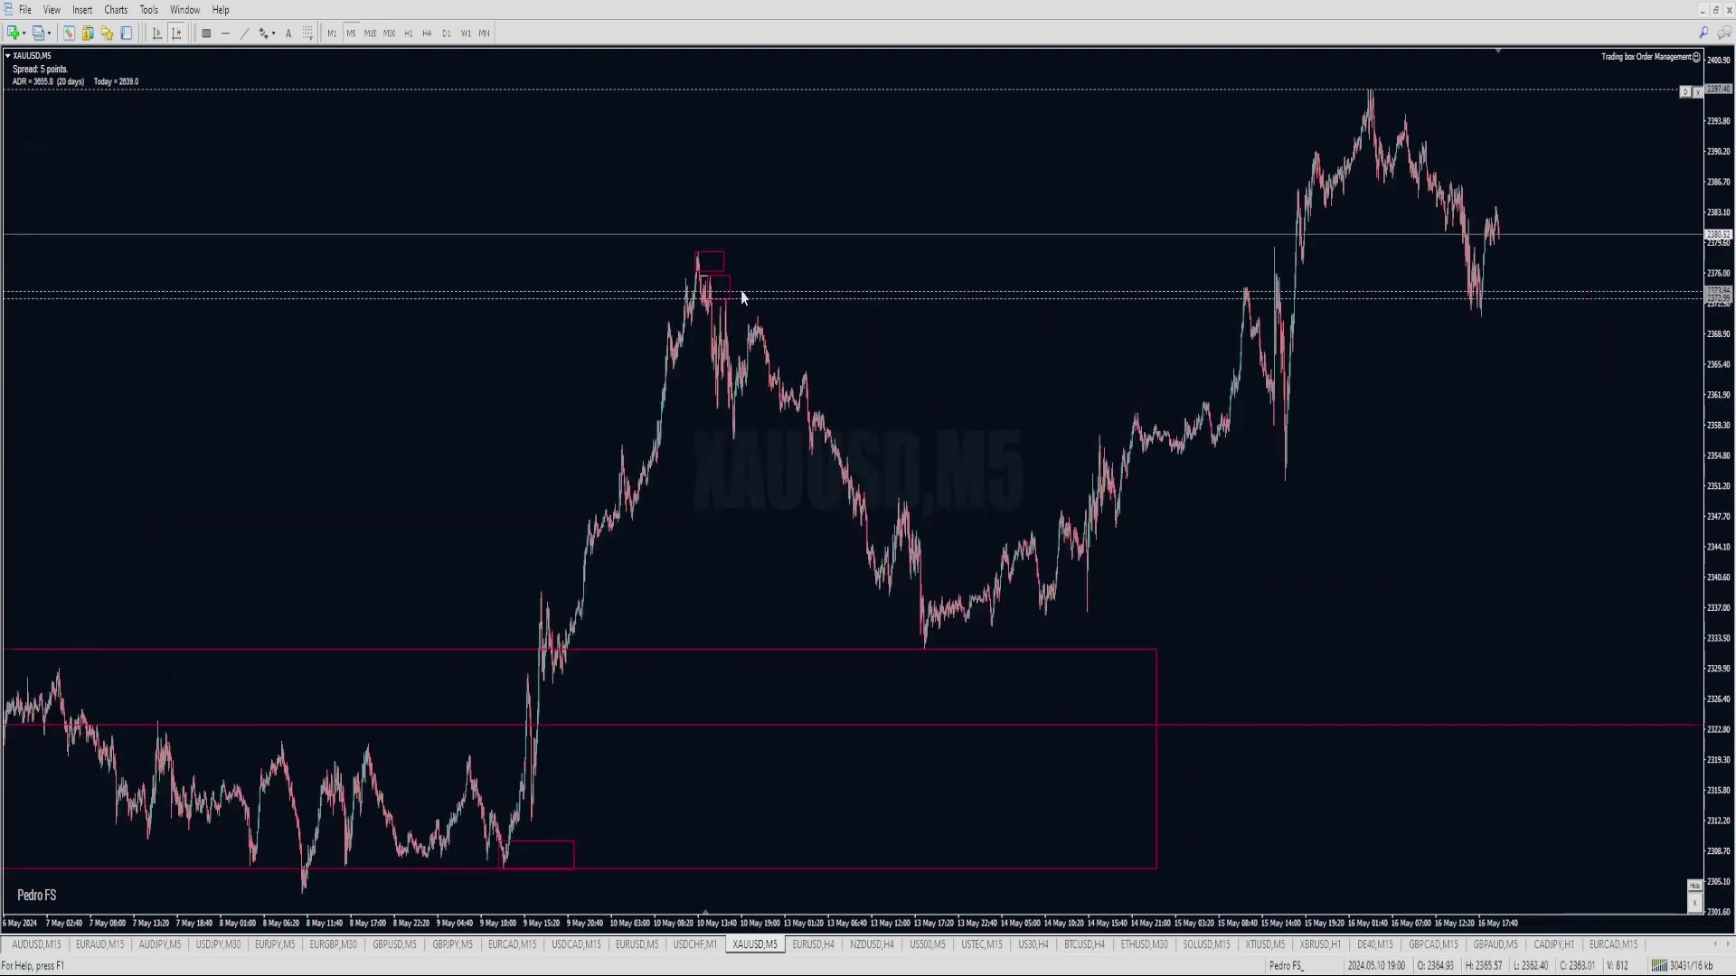
left_click_drag(745, 292, 750, 288)
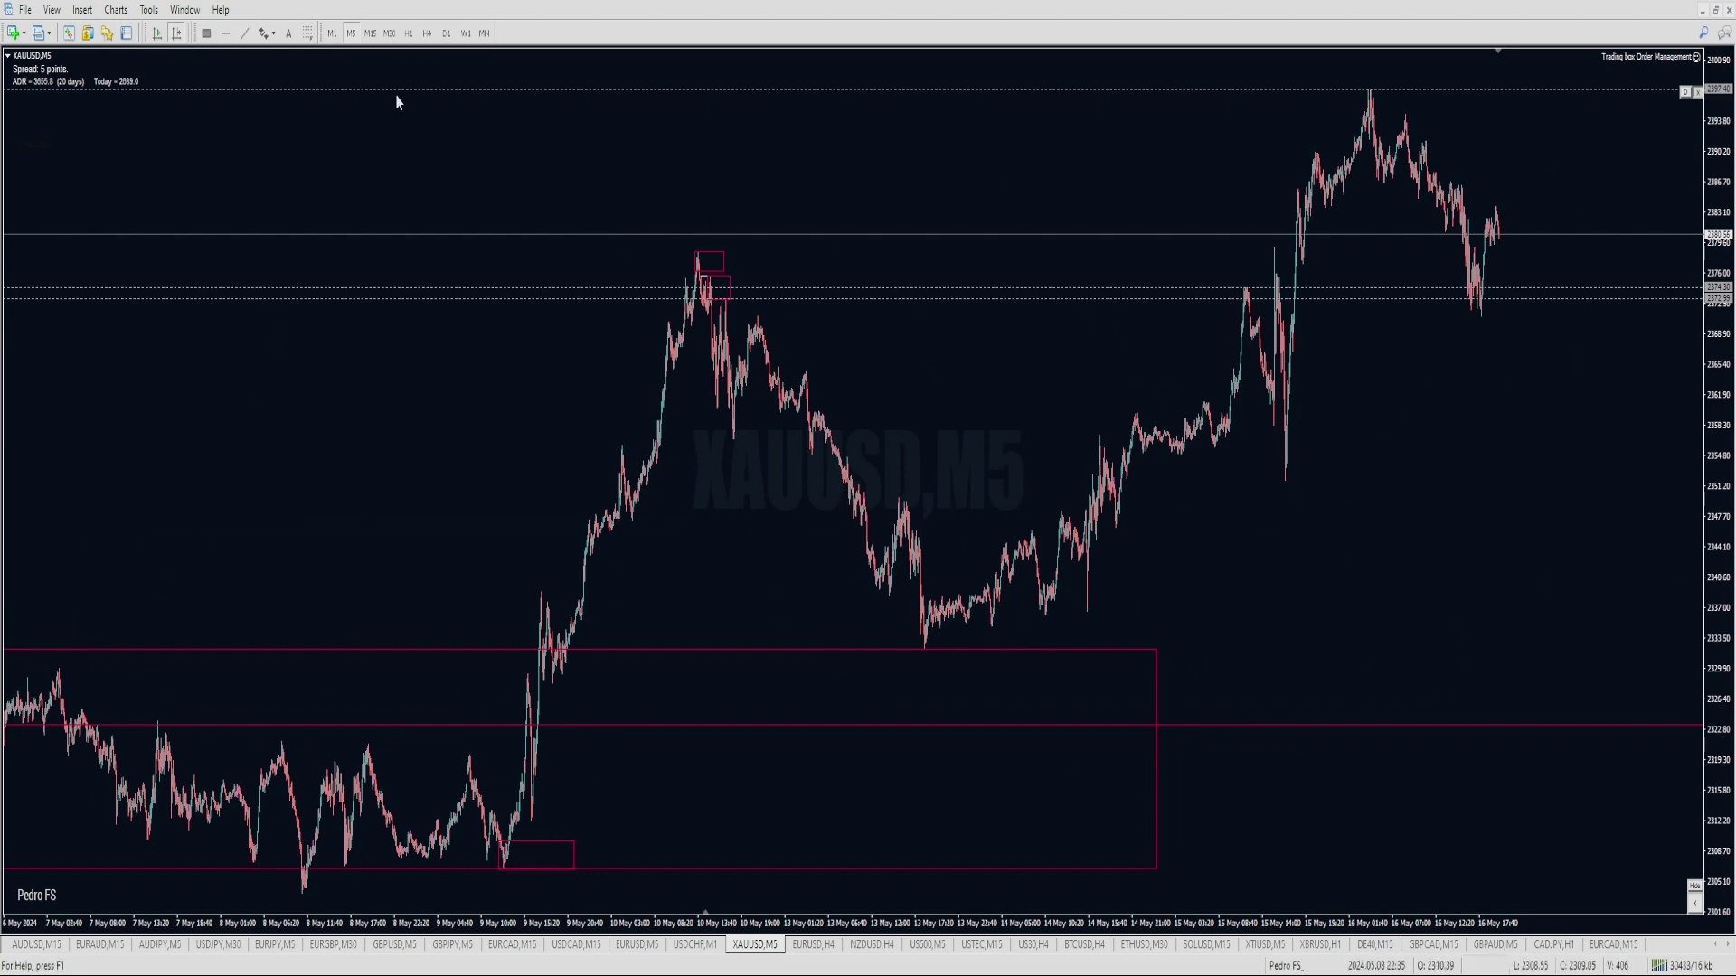
Return to the M1 chart, draw a large green loop around the 10 May highs and both rectangles, then clear it.
left_click(332, 33)
key("plus")
key("plus")
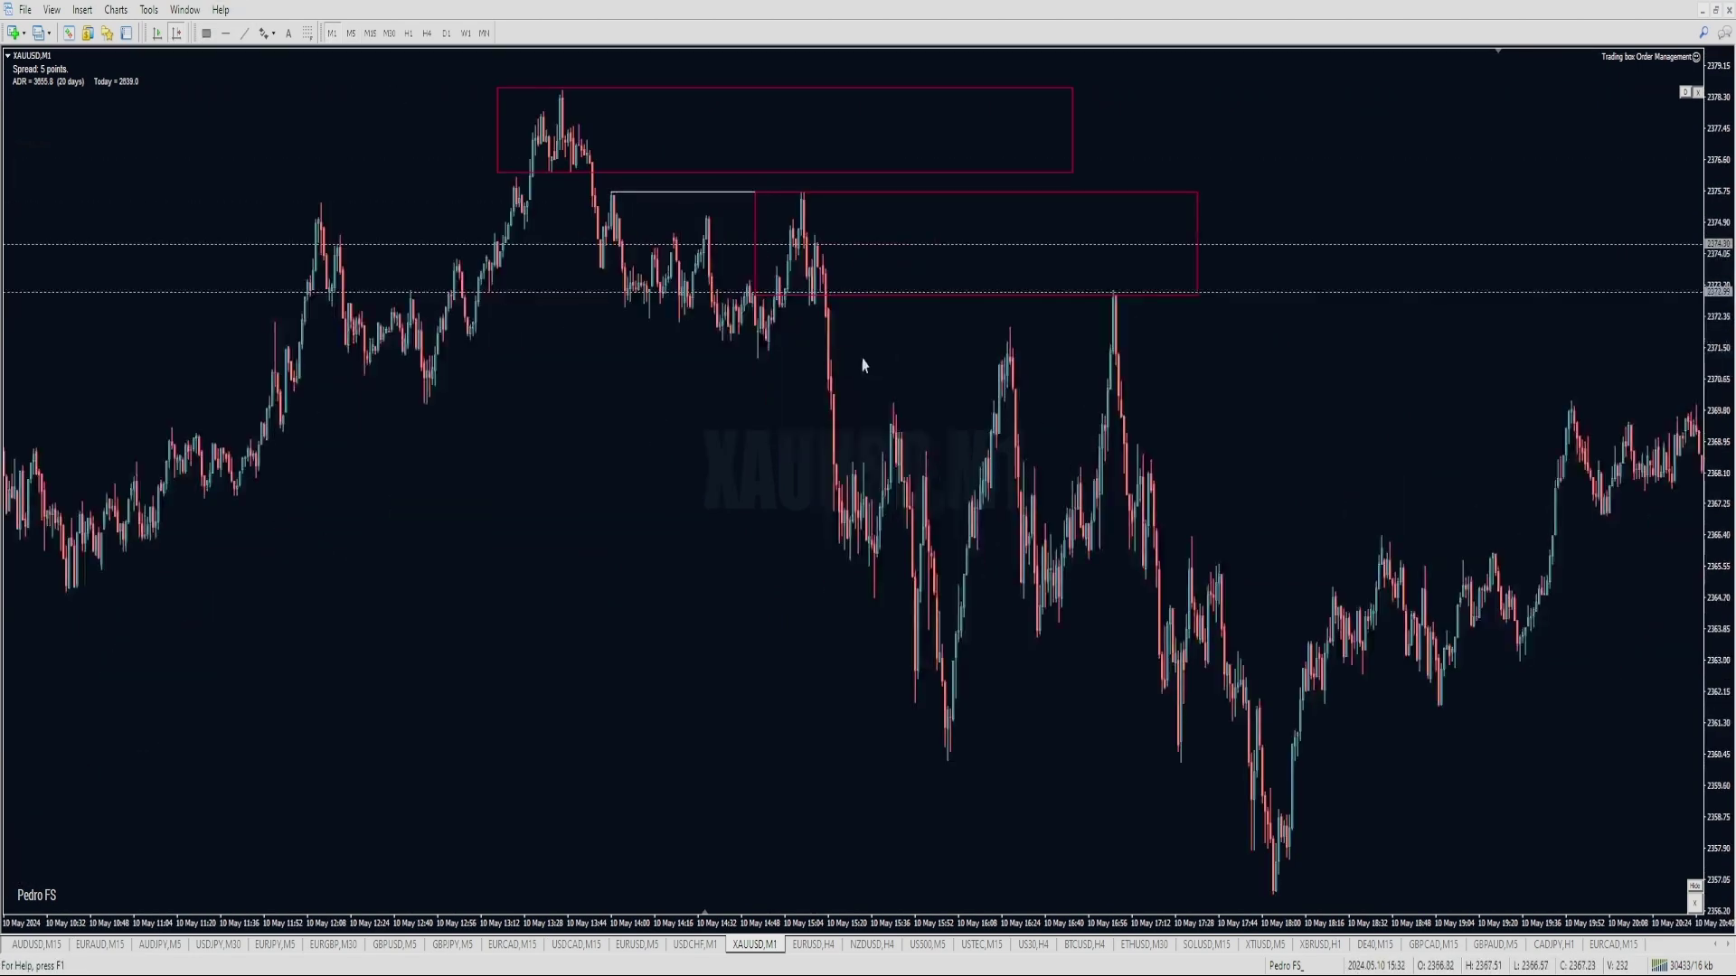
left_click(809, 246)
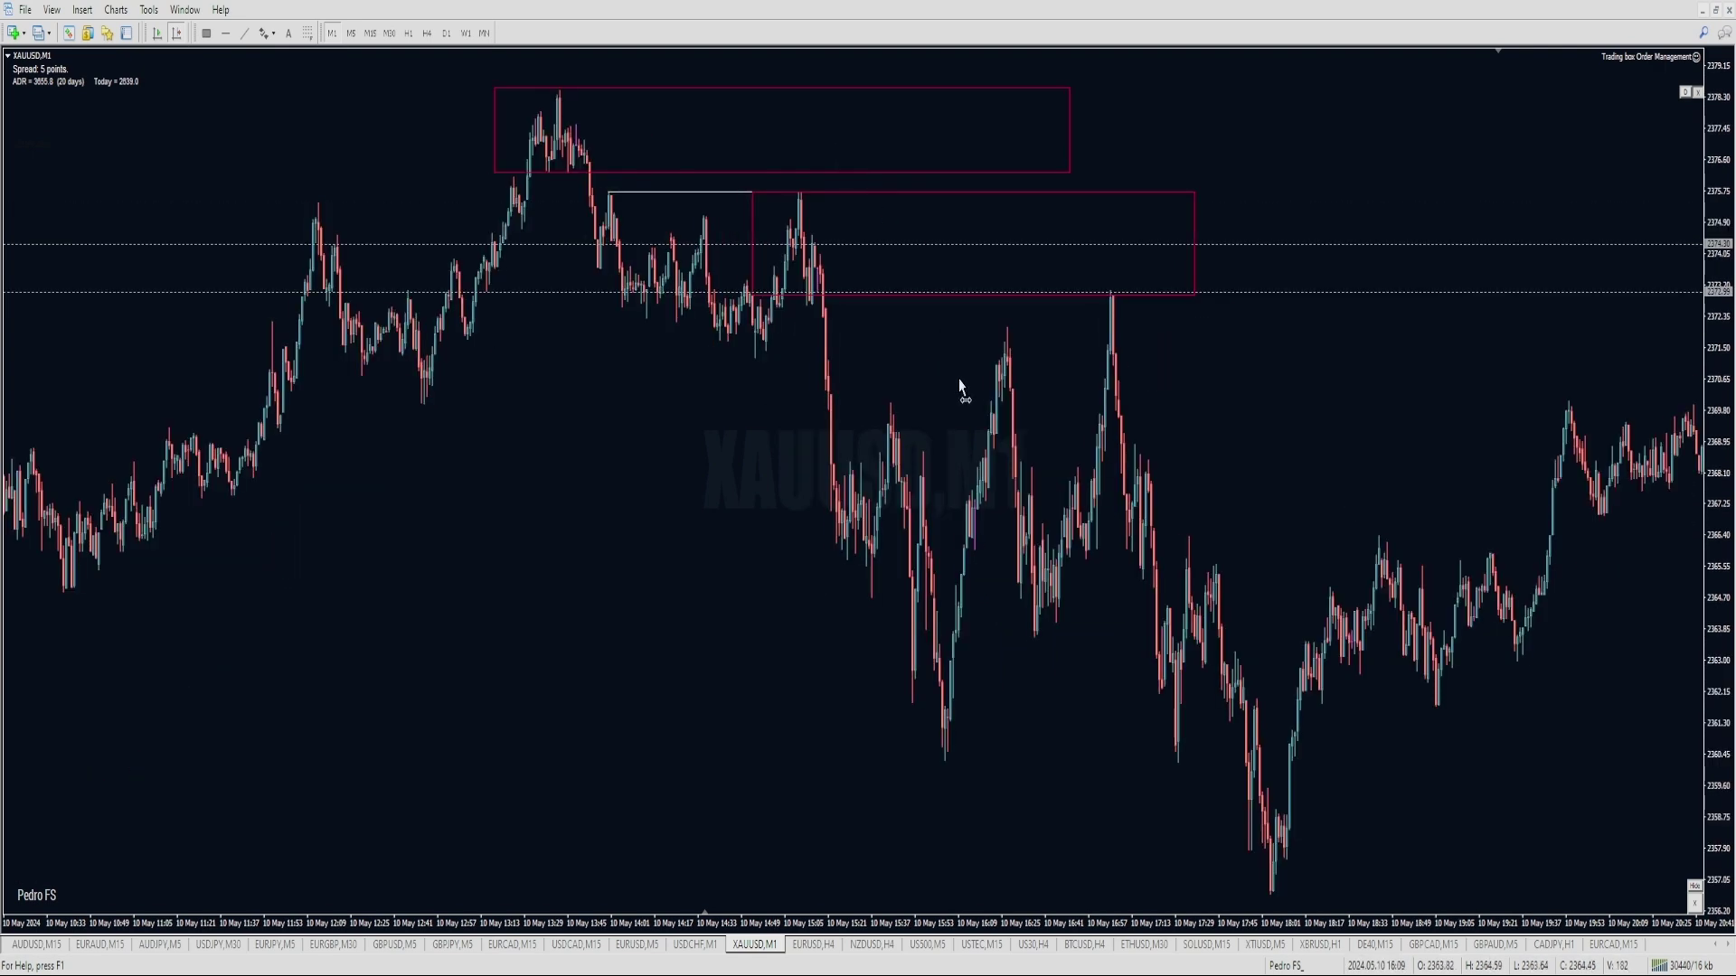
left_click_drag(959, 380, 833, 364)
key("minus")
key("minus")
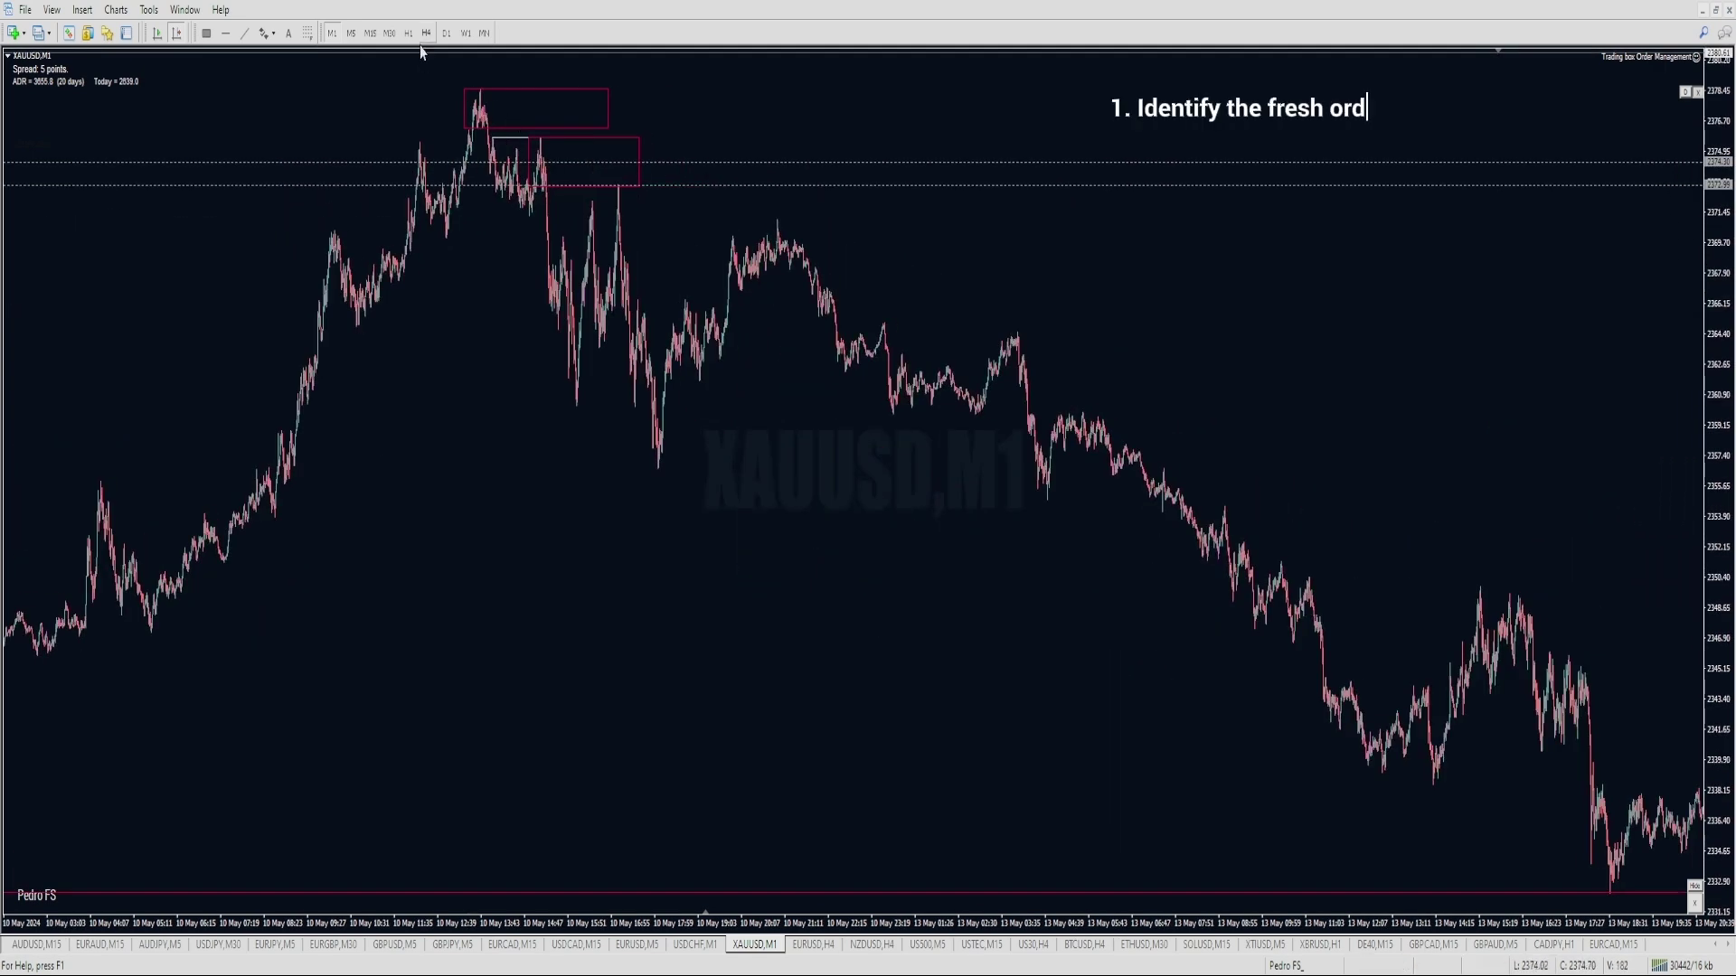
mouse_move(493, 59)
left_mouse_down()
mouse_move(415, 60)
mouse_move(557, 63)
left_mouse_up()
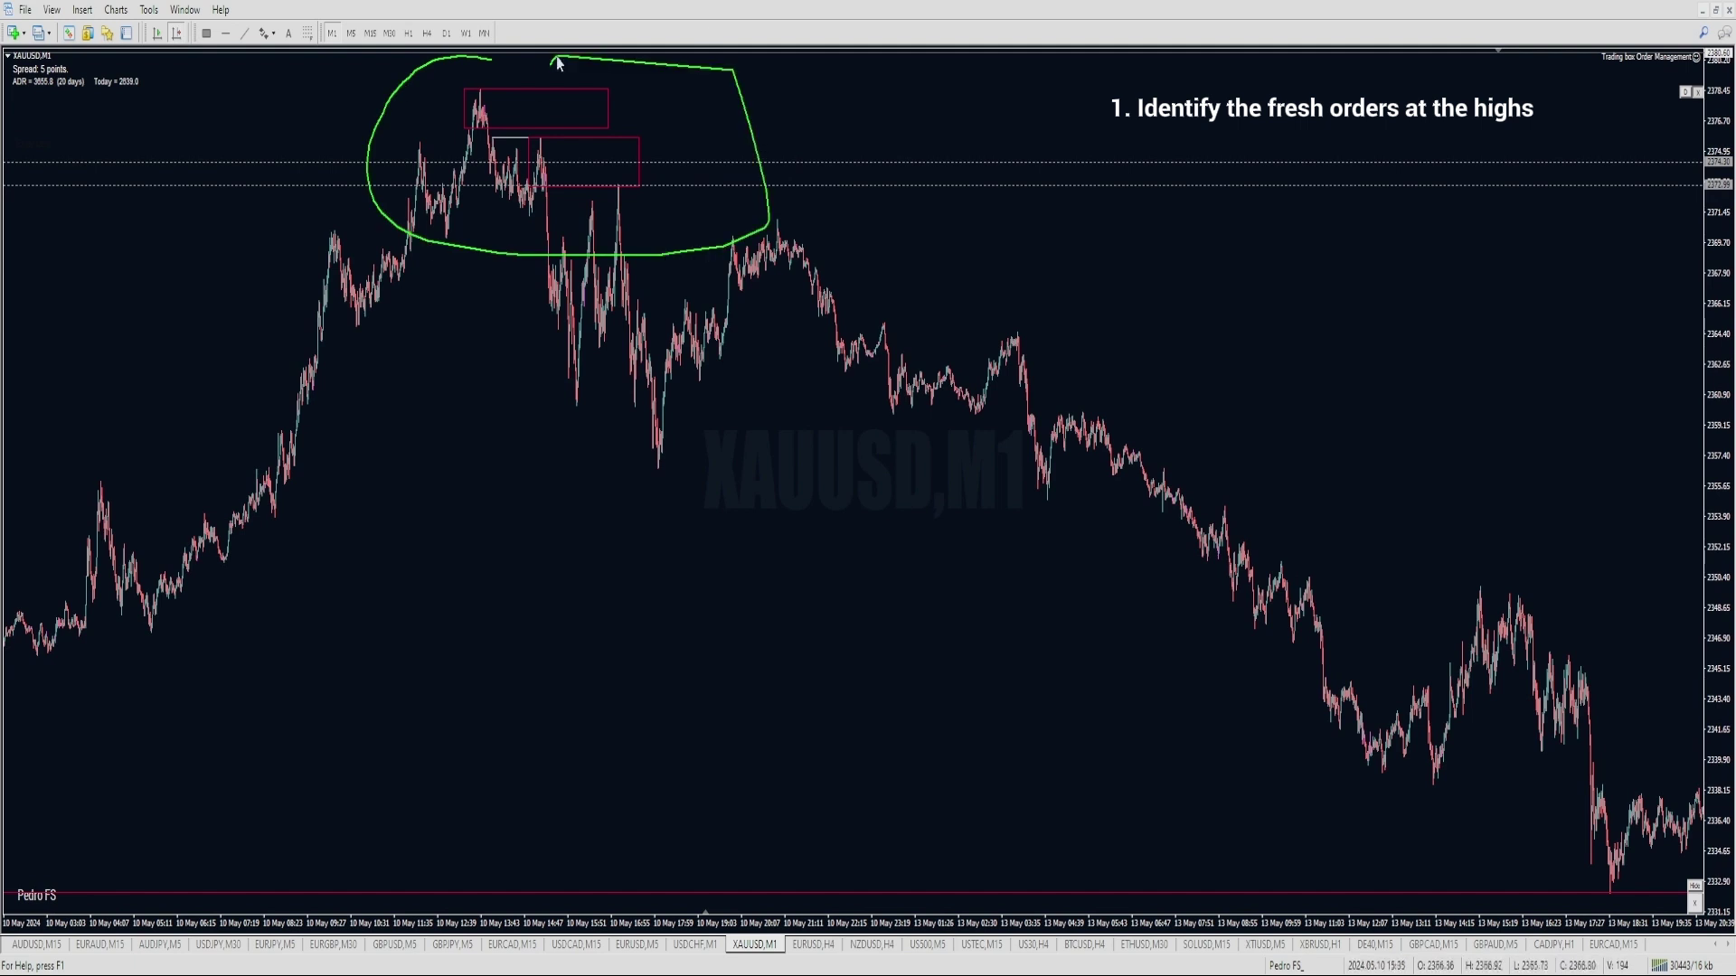
key("Escape")
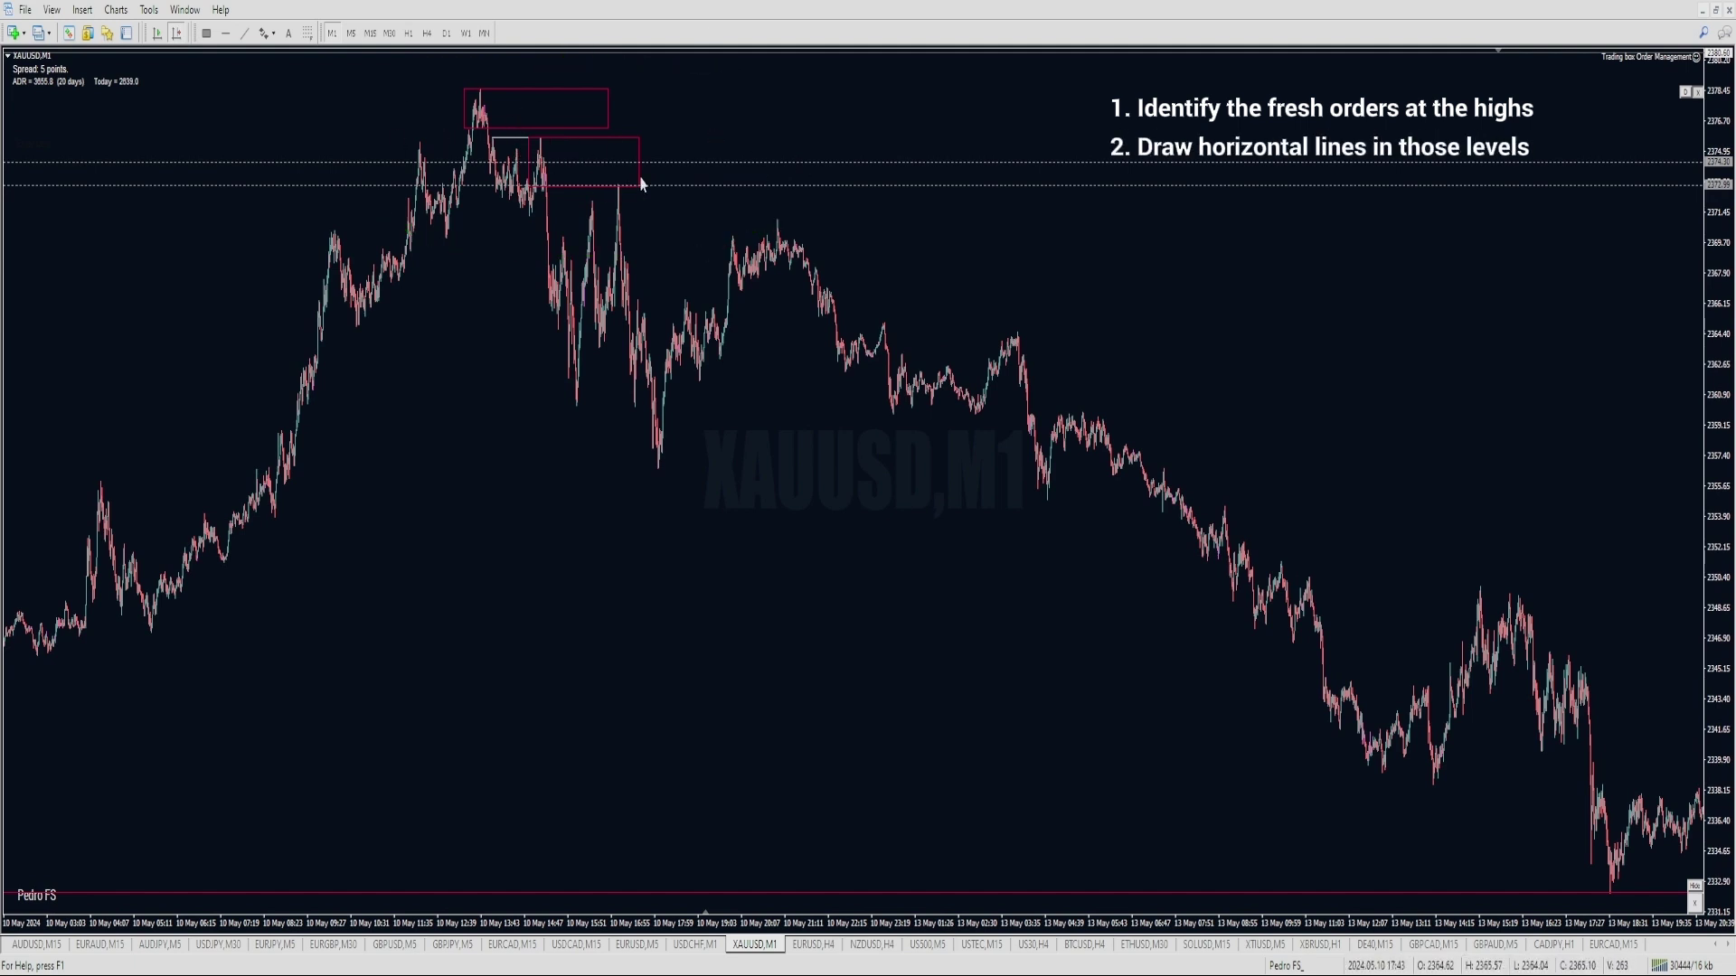
Examine the price action following the 10 May highs, and compare the second rectangle with the two horizontal lines.
scroll(1007, 282, "down", 3)
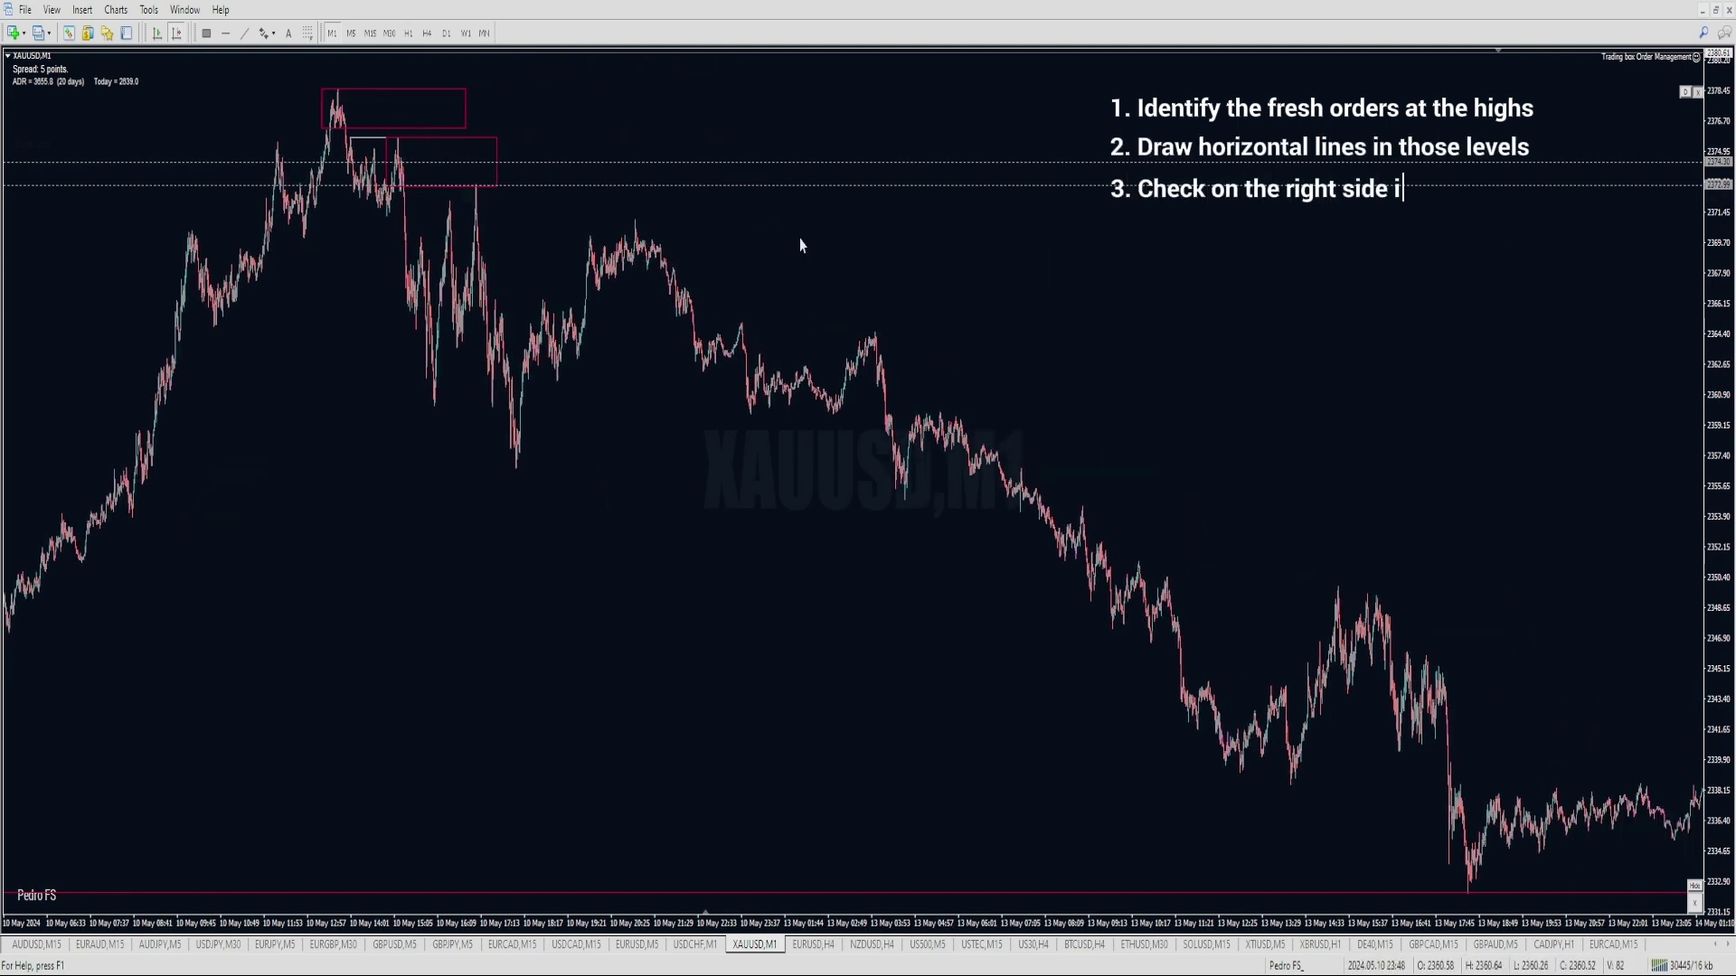
scroll(318, 195, "down", 2)
scroll(458, 260, "down", 1)
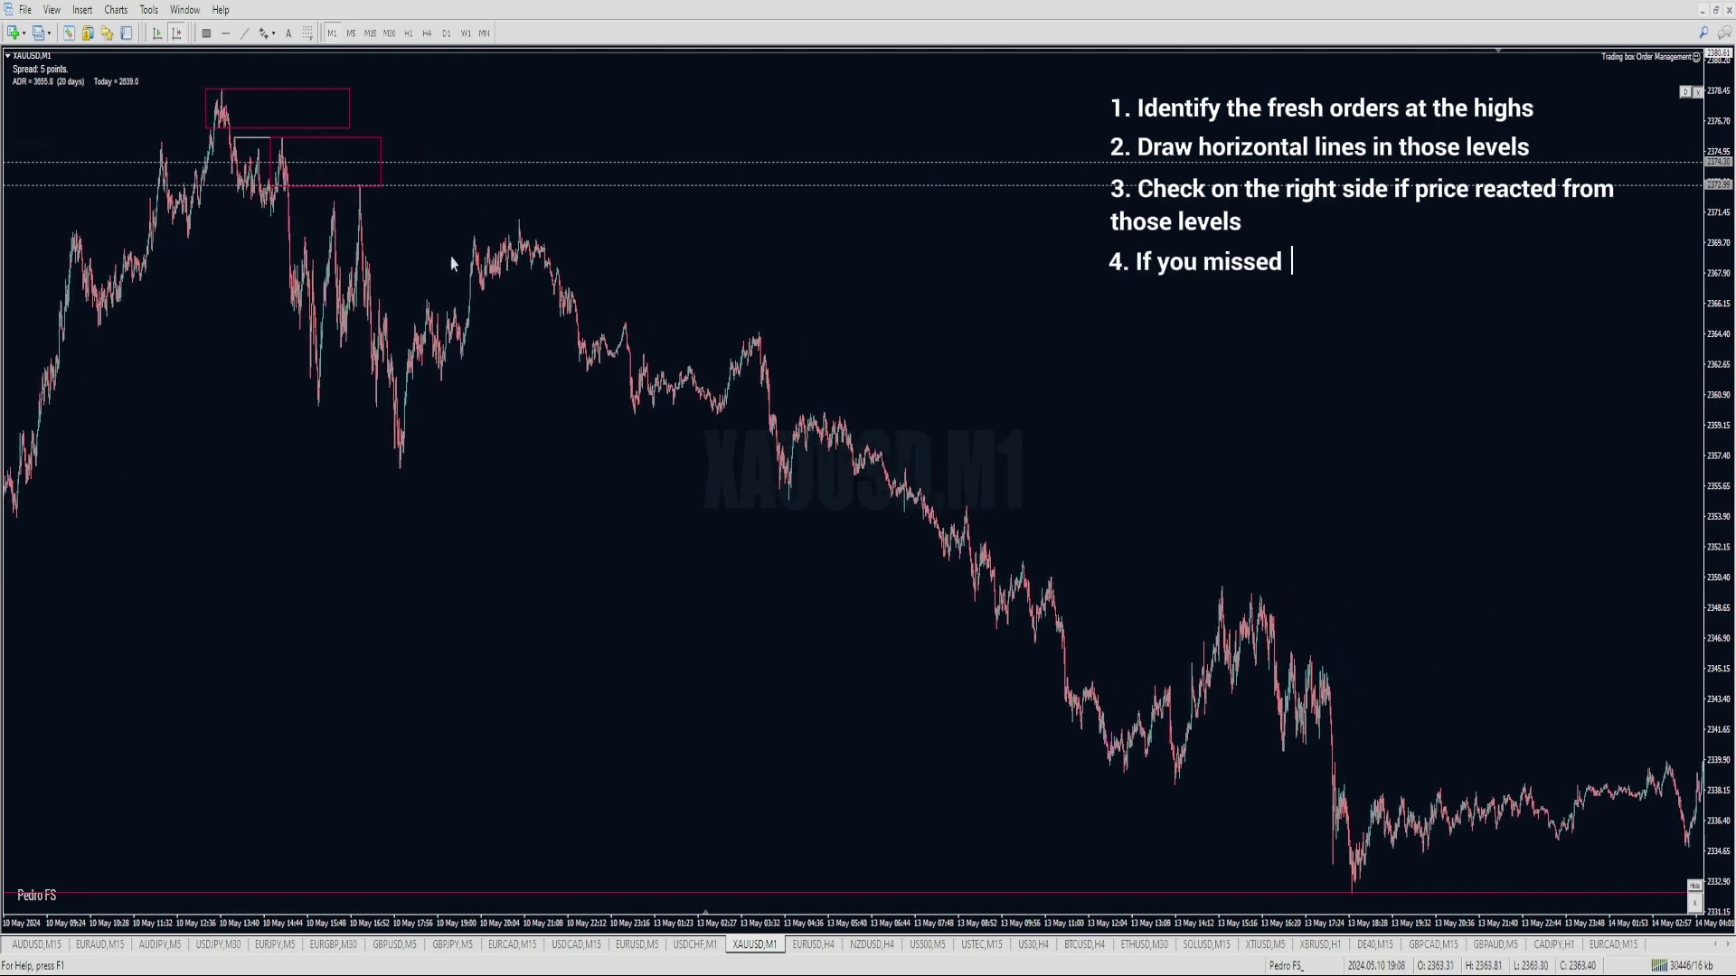
left_click_drag(391, 244, 630, 261)
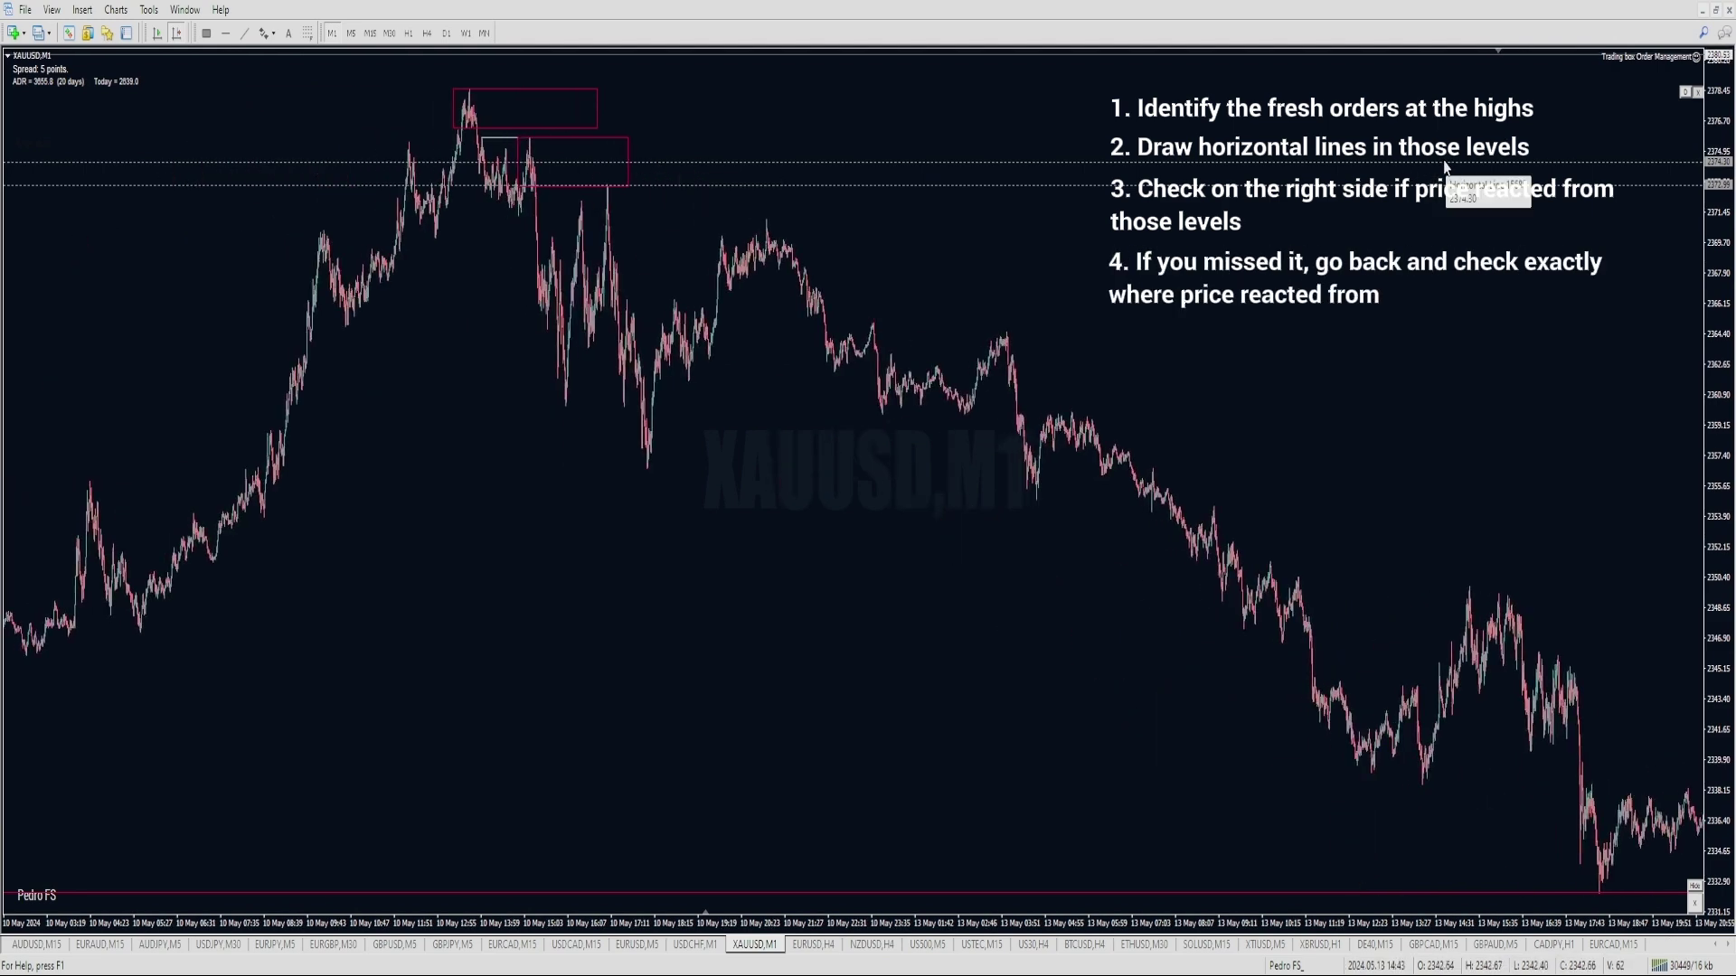
scroll(826, 302, "up", 3)
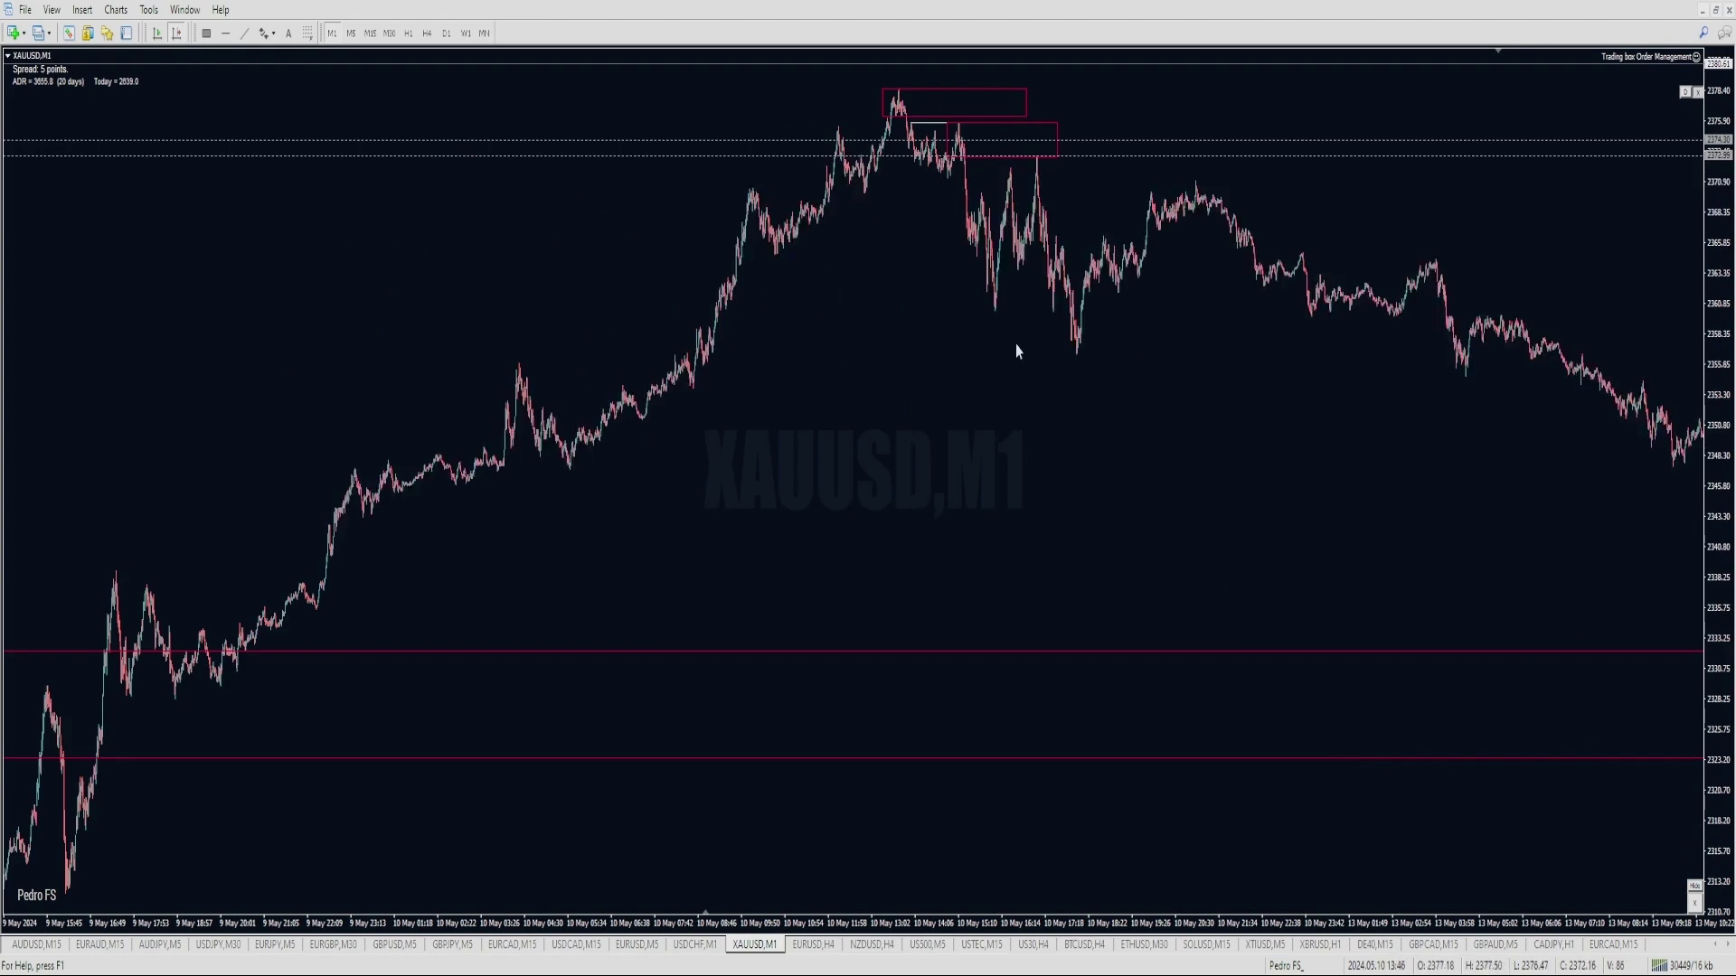
key("plus")
left_click_drag(1326, 315, 961, 302)
key("plus")
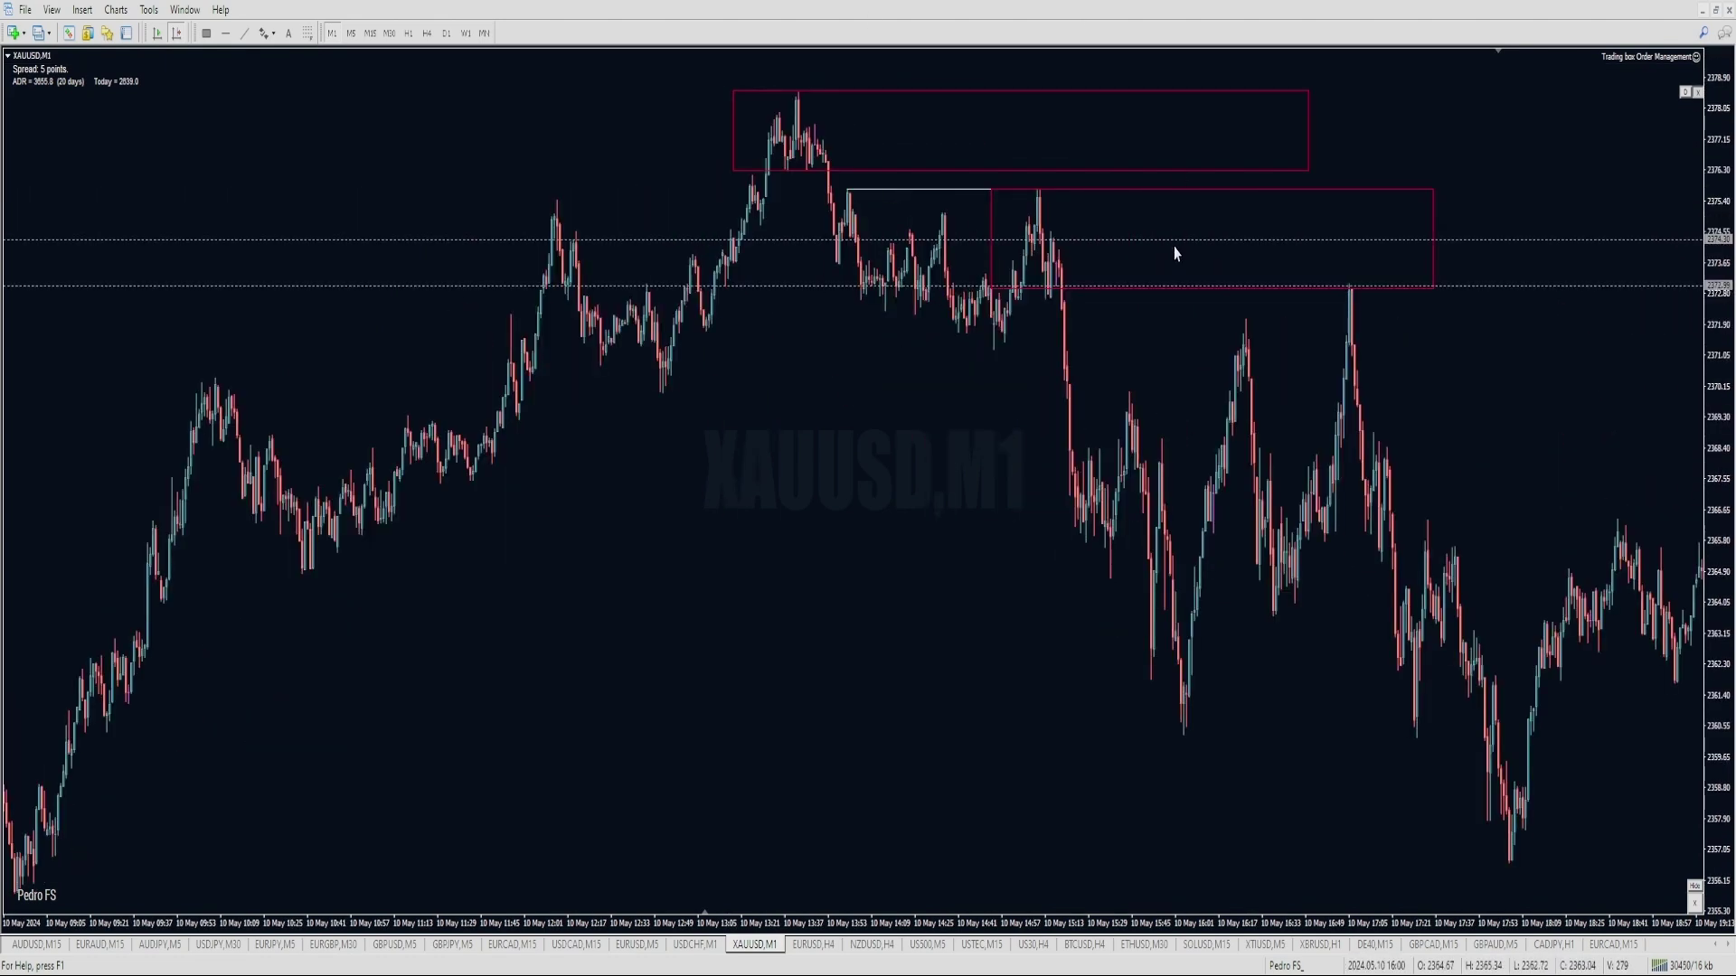
scroll(1109, 392, "down", 3)
Switch the chart to M5 and delete both horizontal lines crossing the 10 May highs.
left_click(349, 33)
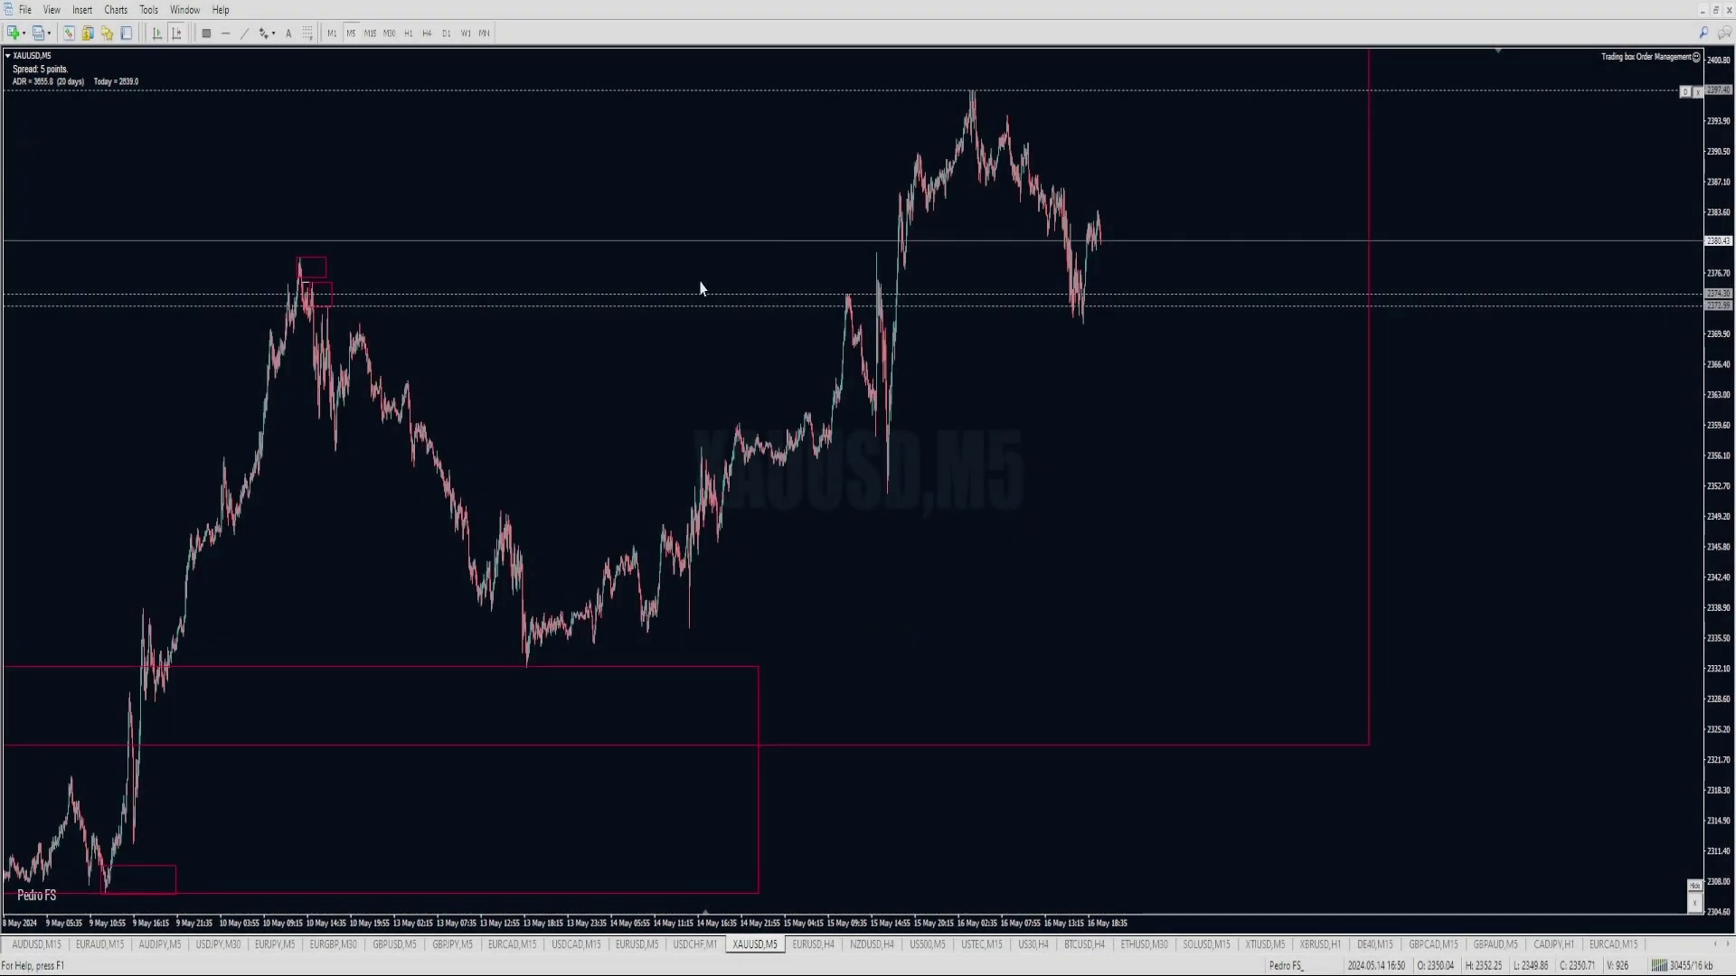
left_click(698, 294)
key("Delete")
left_click(690, 306)
key("Delete")
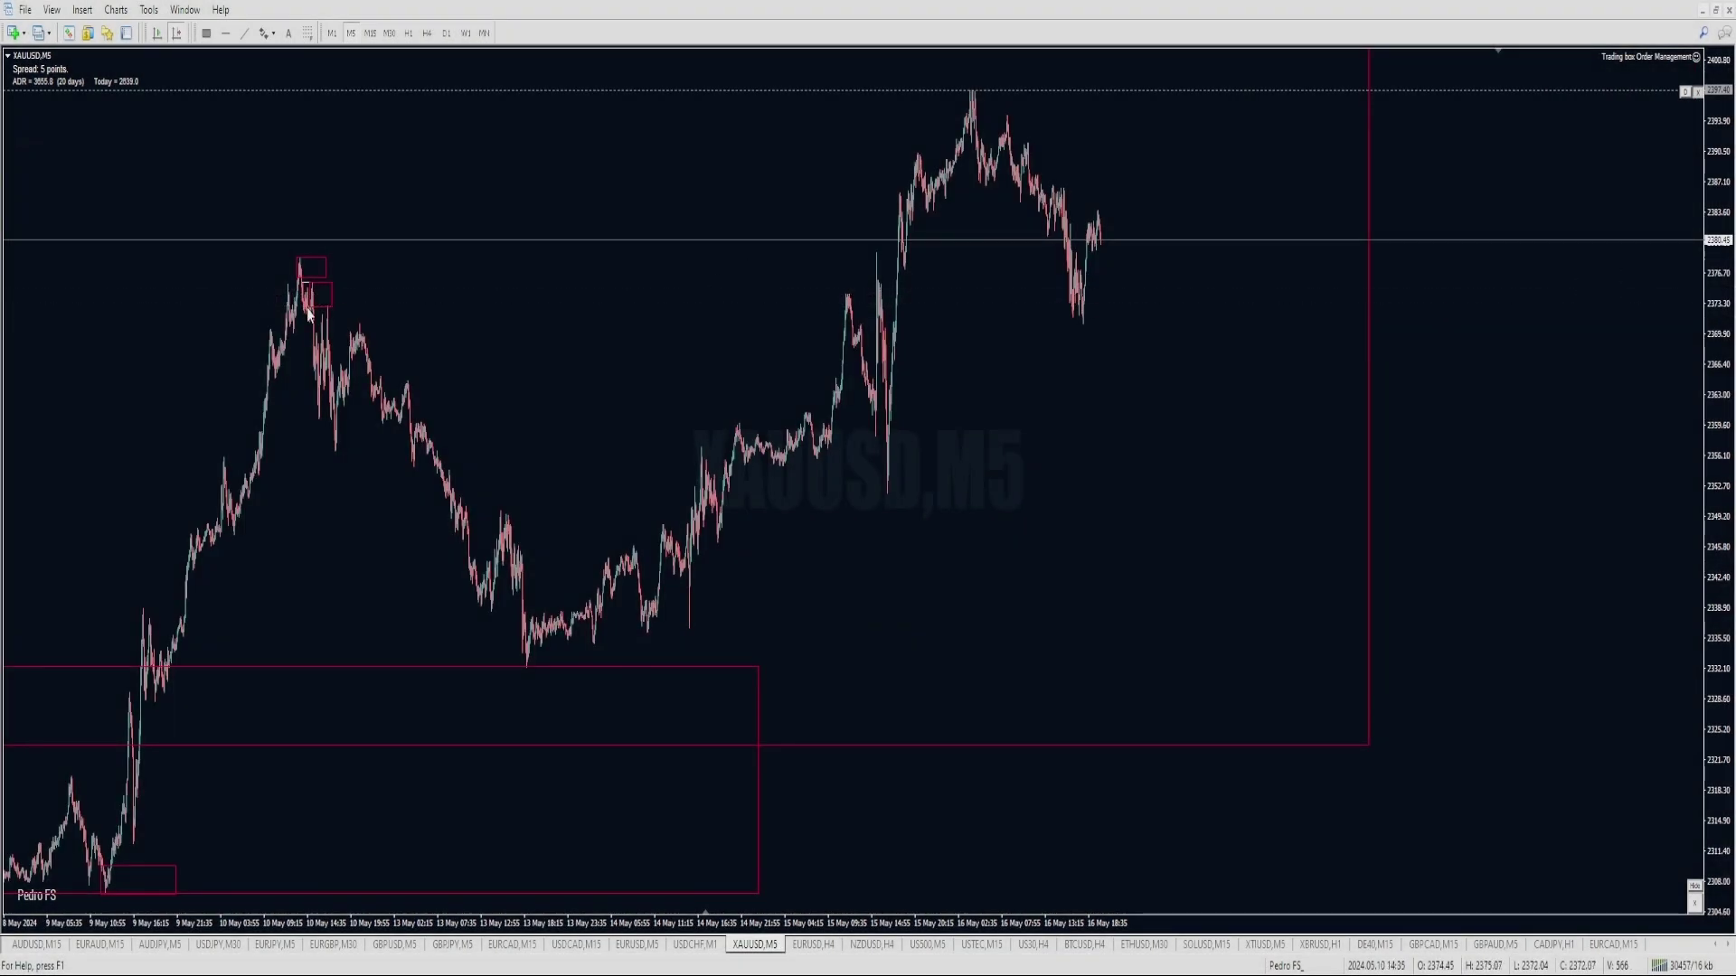
Delete the white trendline and both small rectangles at the 10 May peak.
left_click(320, 305)
key("Delete")
left_click(311, 283)
key("Delete")
left_click(319, 278)
key("Delete")
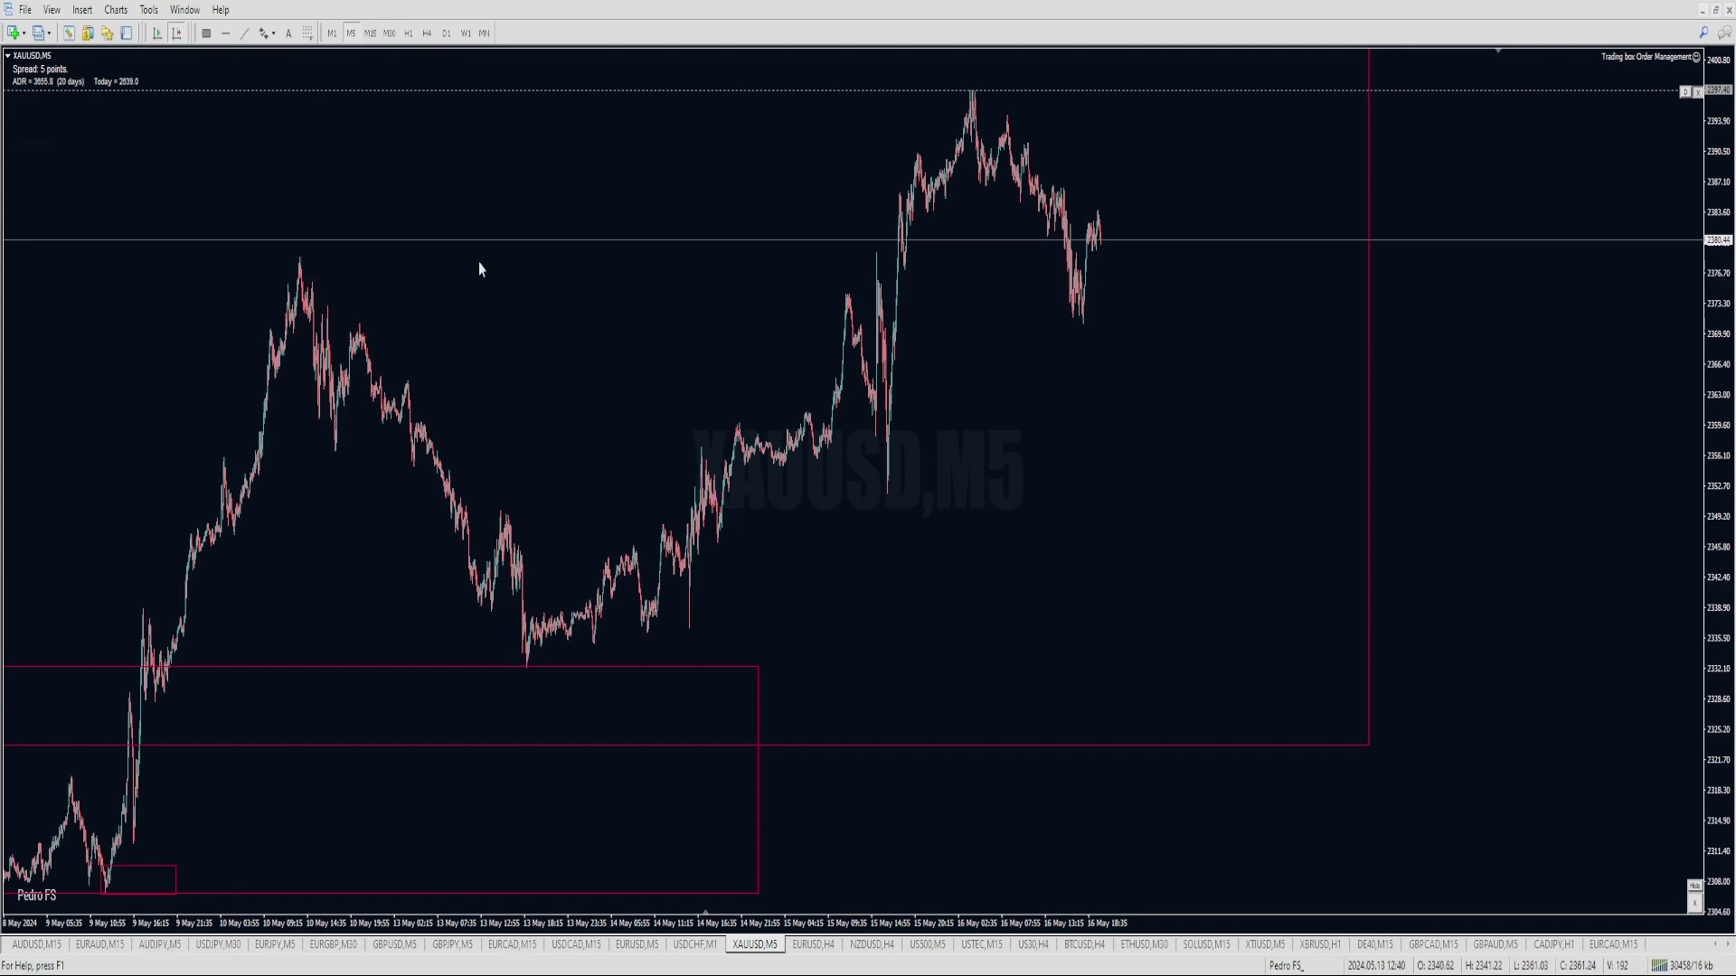
Examine the older April highs on the M5 chart, from the 12 April peak to the 19 April pullback.
scroll(856, 174, "down", 5)
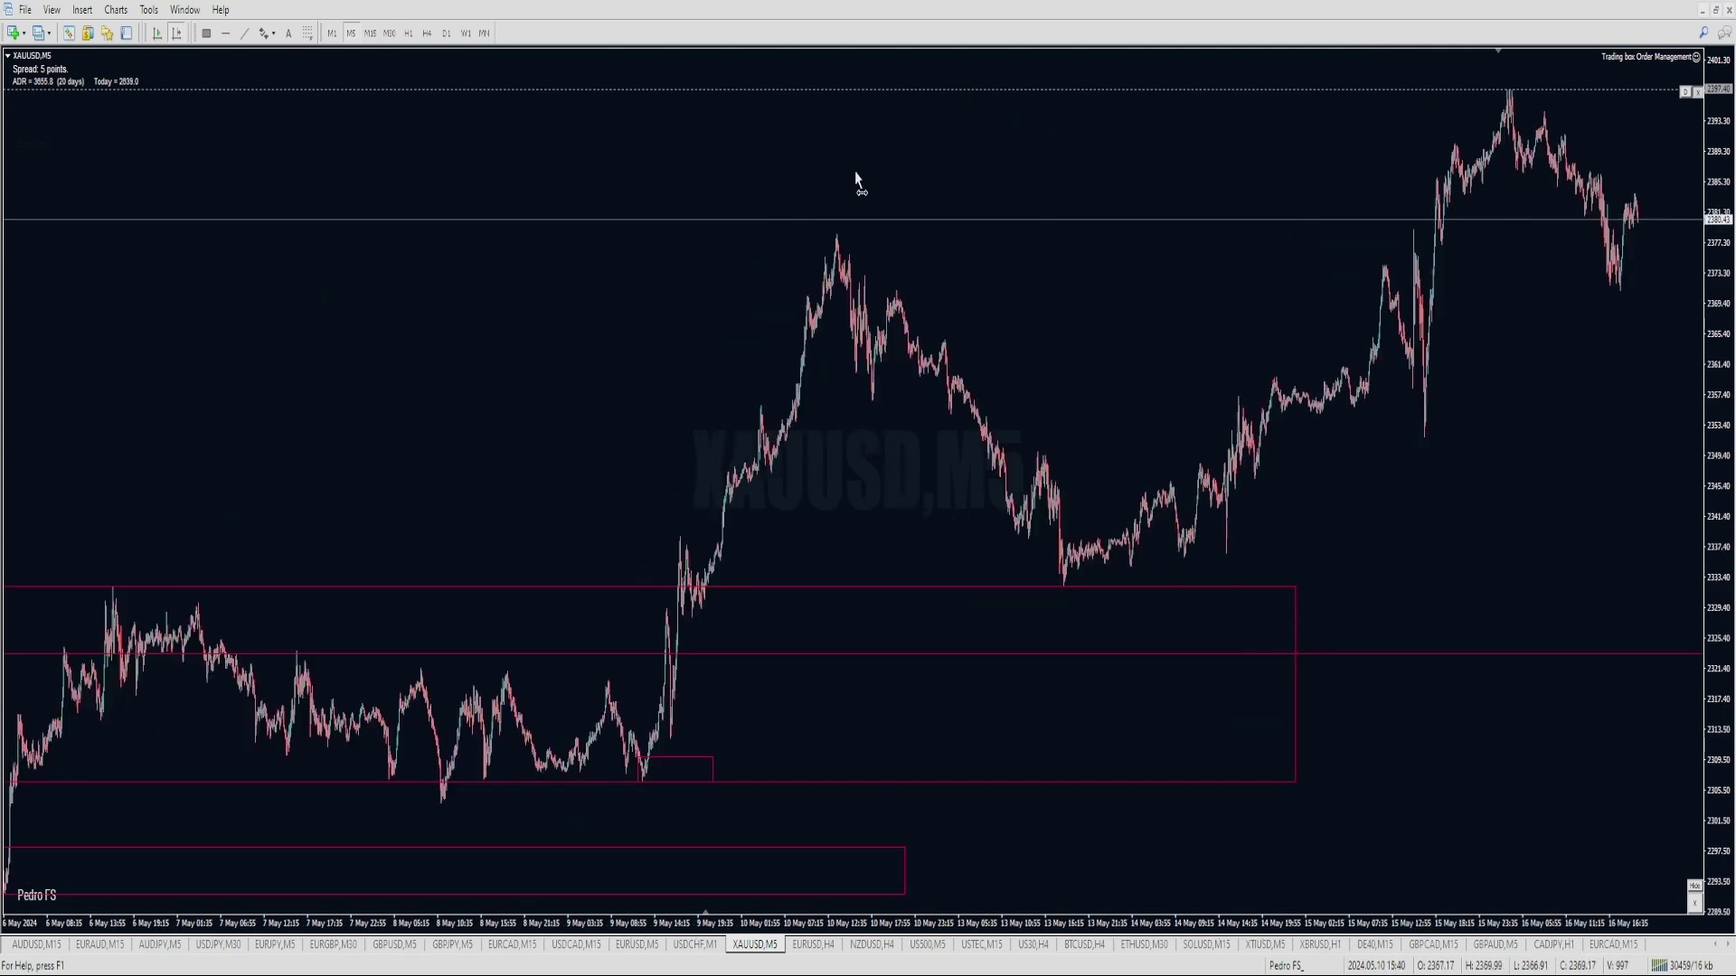
scroll(1119, 294, "down", 10)
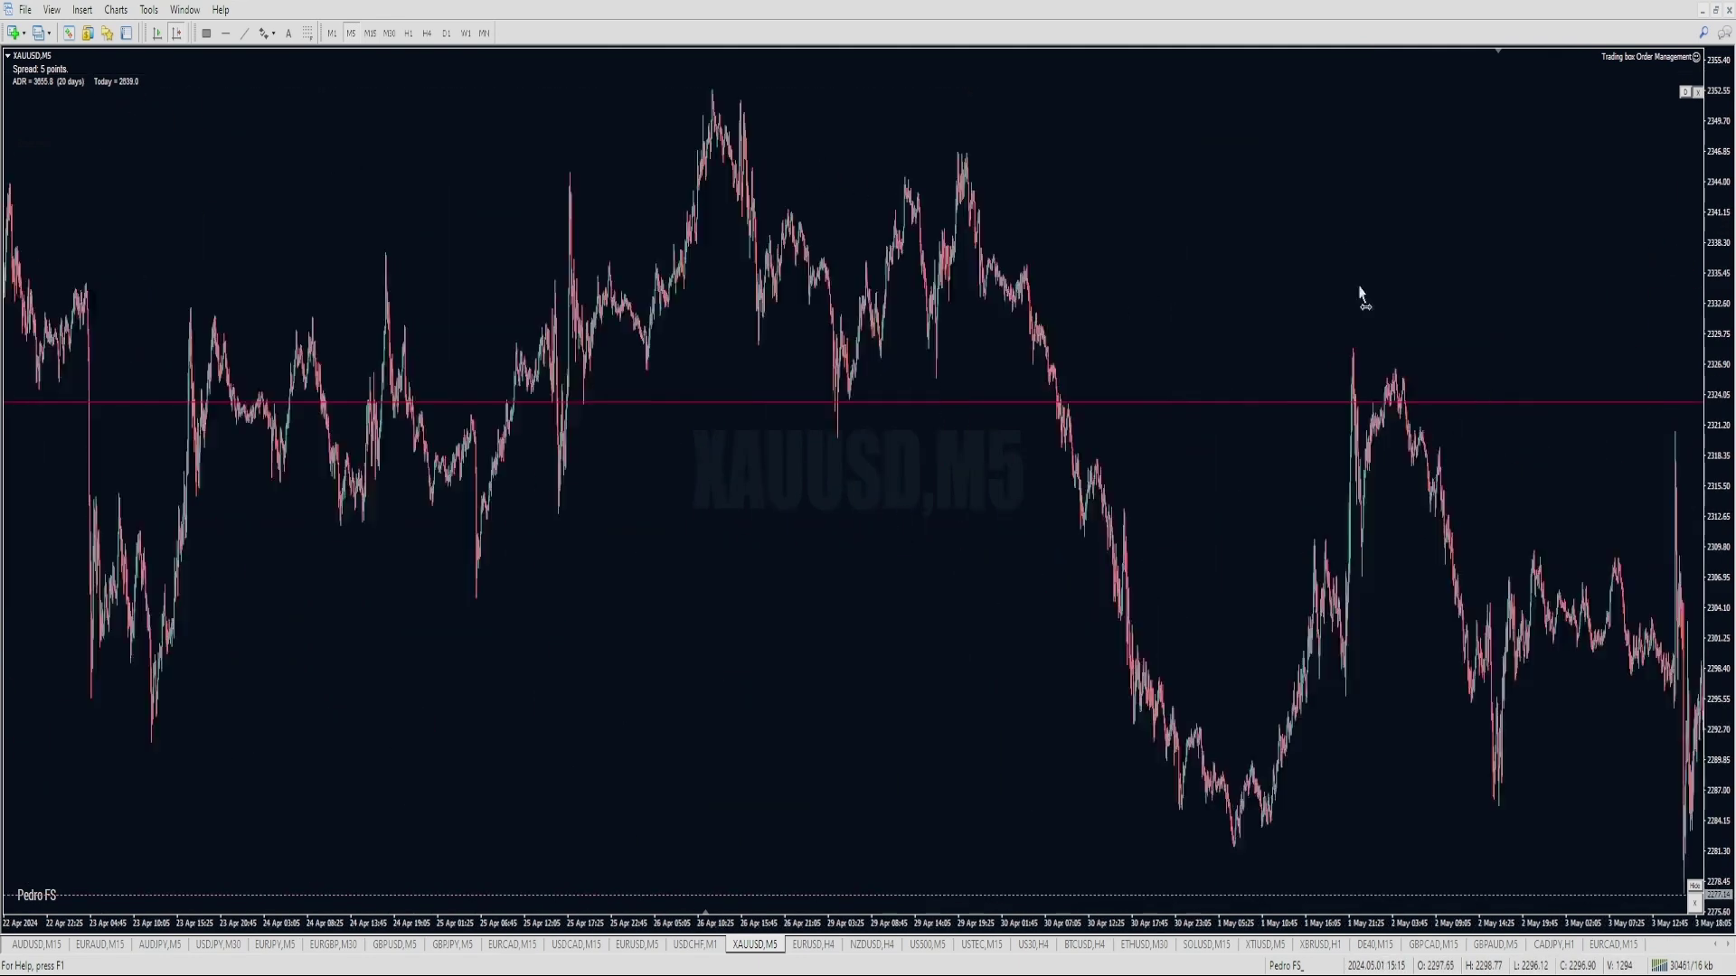
left_click_drag(479, 316, 613, 340)
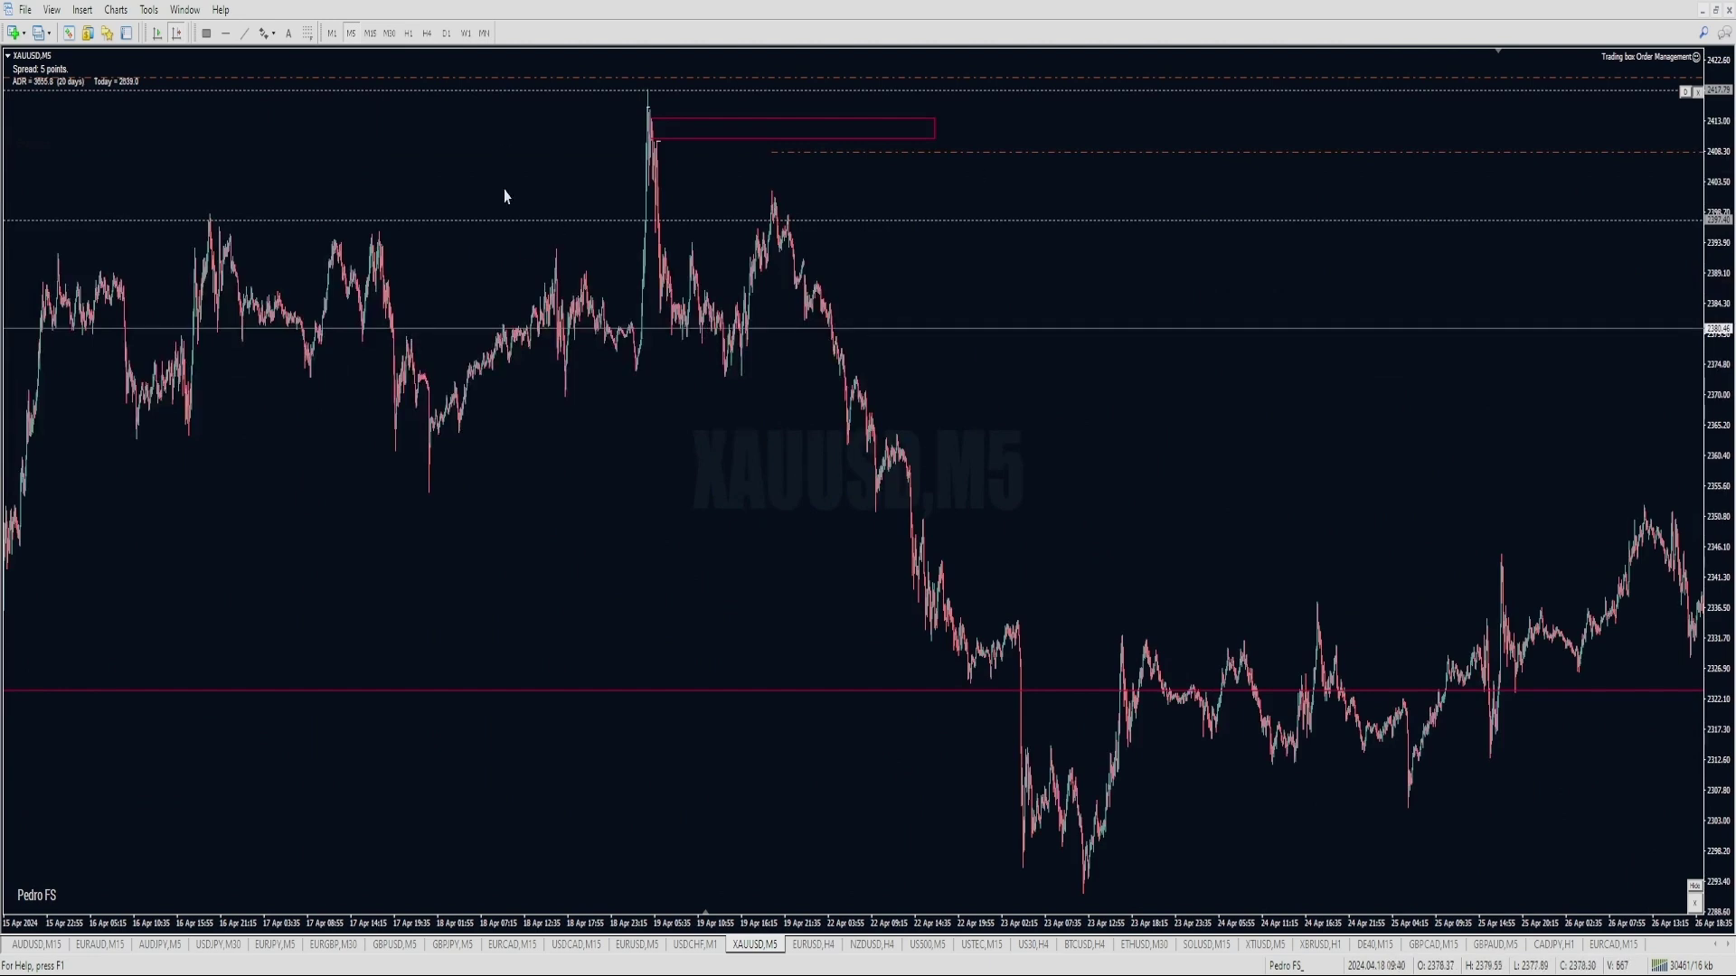
left_click_drag(542, 201, 1097, 372)
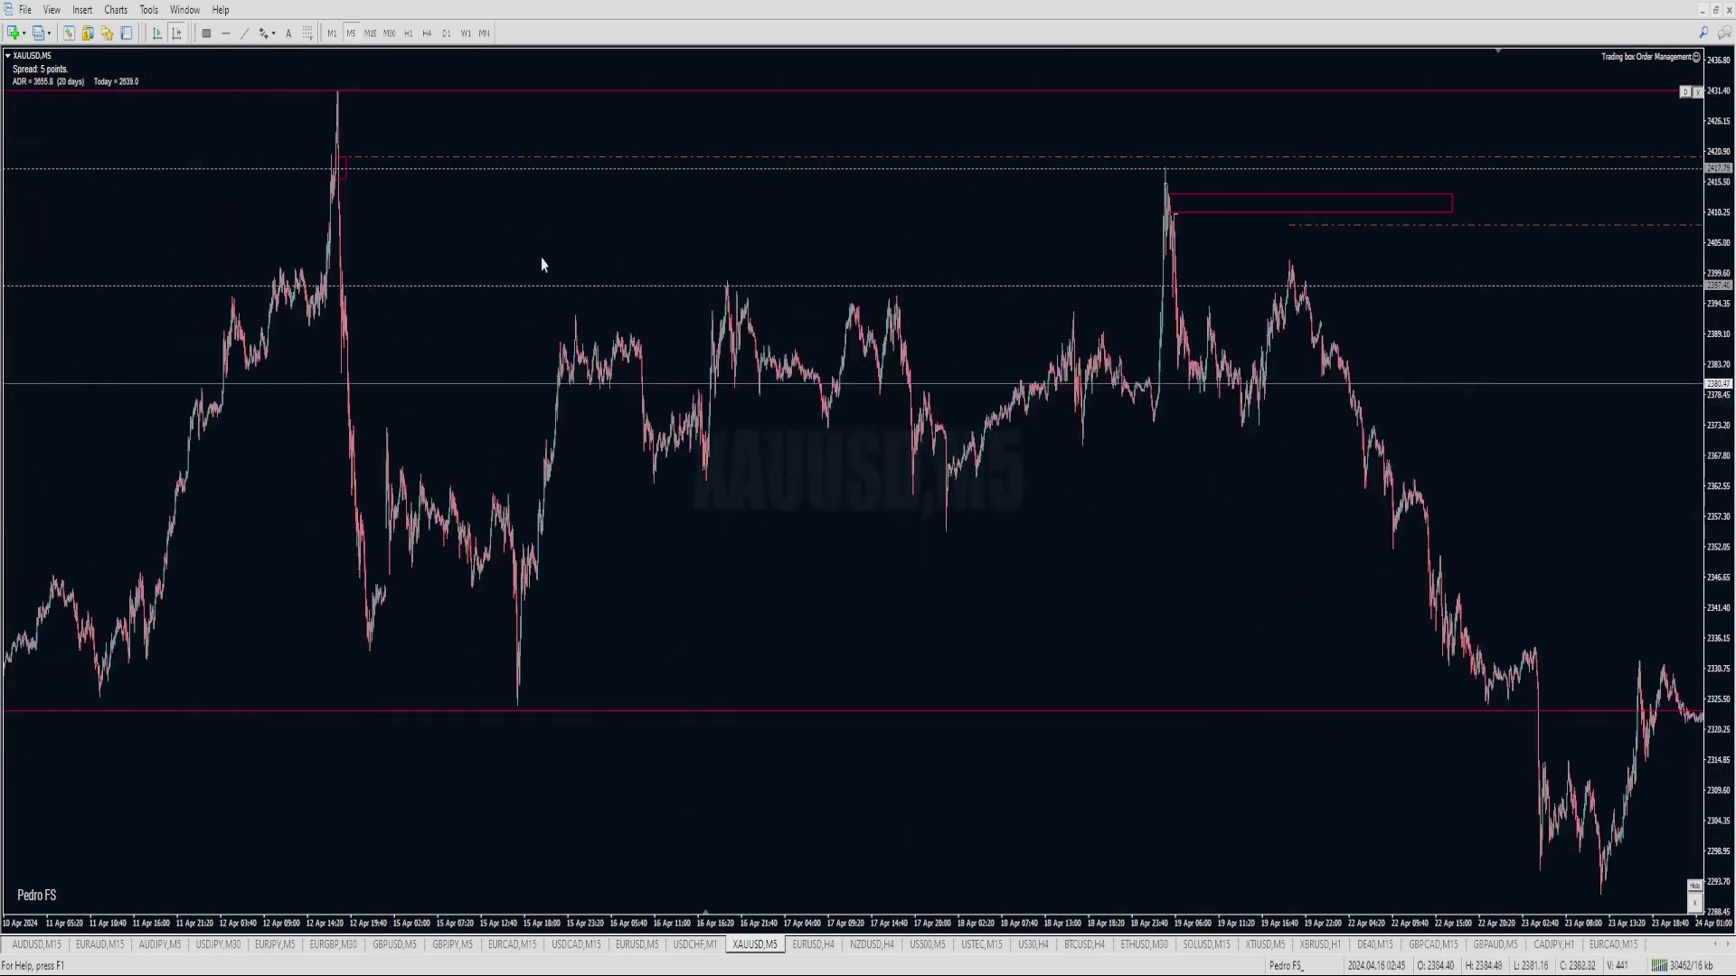
mouse_move(267, 49)
left_mouse_down()
mouse_move(133, 403)
mouse_move(1395, 161)
mouse_move(38, 100)
left_mouse_up()
key("Escape")
left_click_drag(809, 294, 1378, 313)
mouse_move(1281, 291)
left_mouse_down()
mouse_move(1335, 331)
mouse_move(663, 271)
left_mouse_up()
key("plus")
left_click_drag(569, 202, 612, 231)
key("plus")
left_click_drag(512, 268, 876, 267)
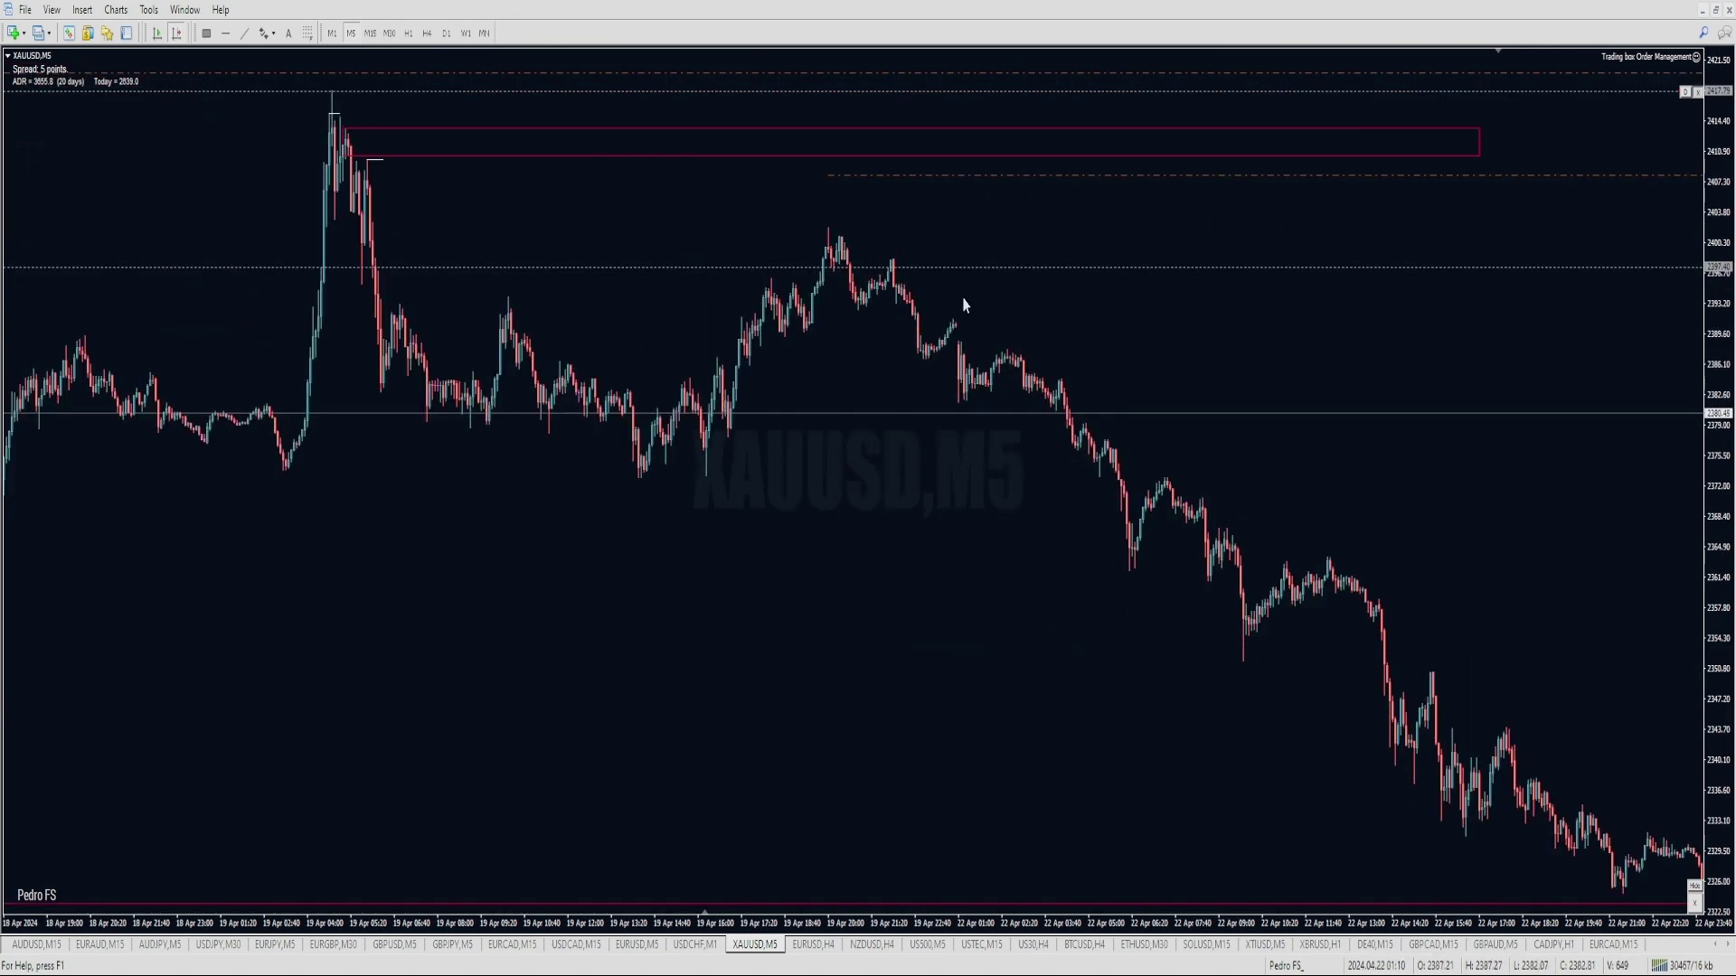
On the M1 chart, draw a rectangle zone from the late 19 April high into 22 April, spanning about 2397.4 to 2398.2.
left_click(331, 32)
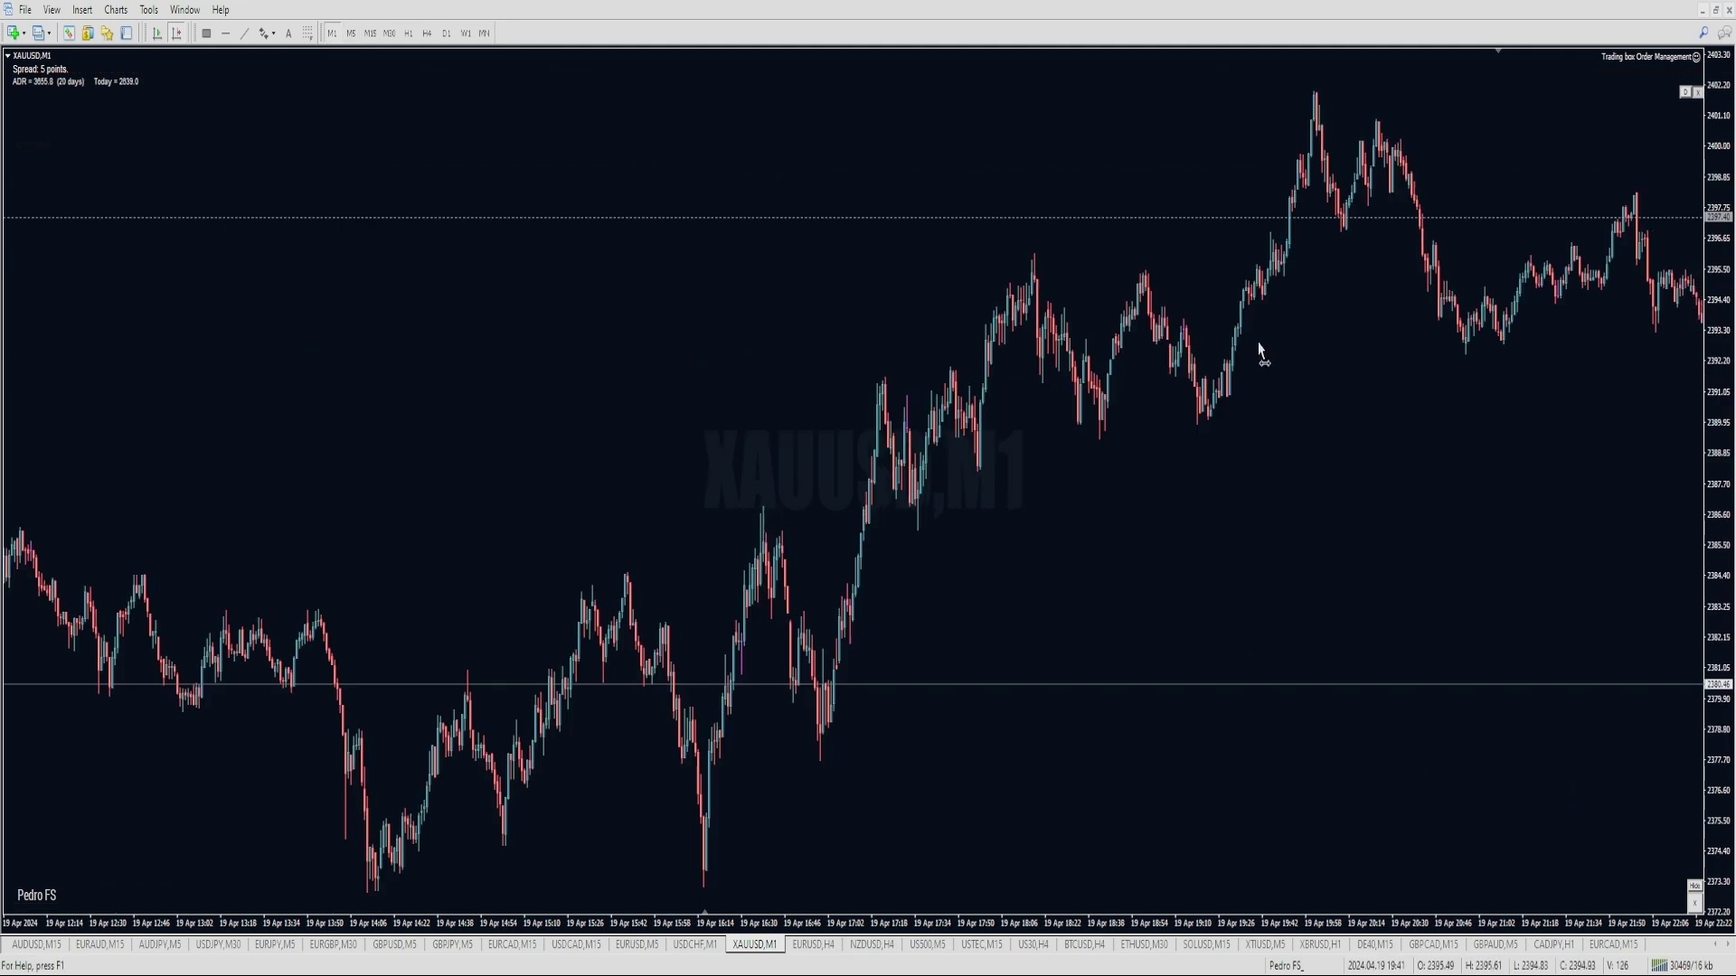
left_click_drag(1259, 349, 603, 325)
left_click_drag(759, 206, 1564, 237)
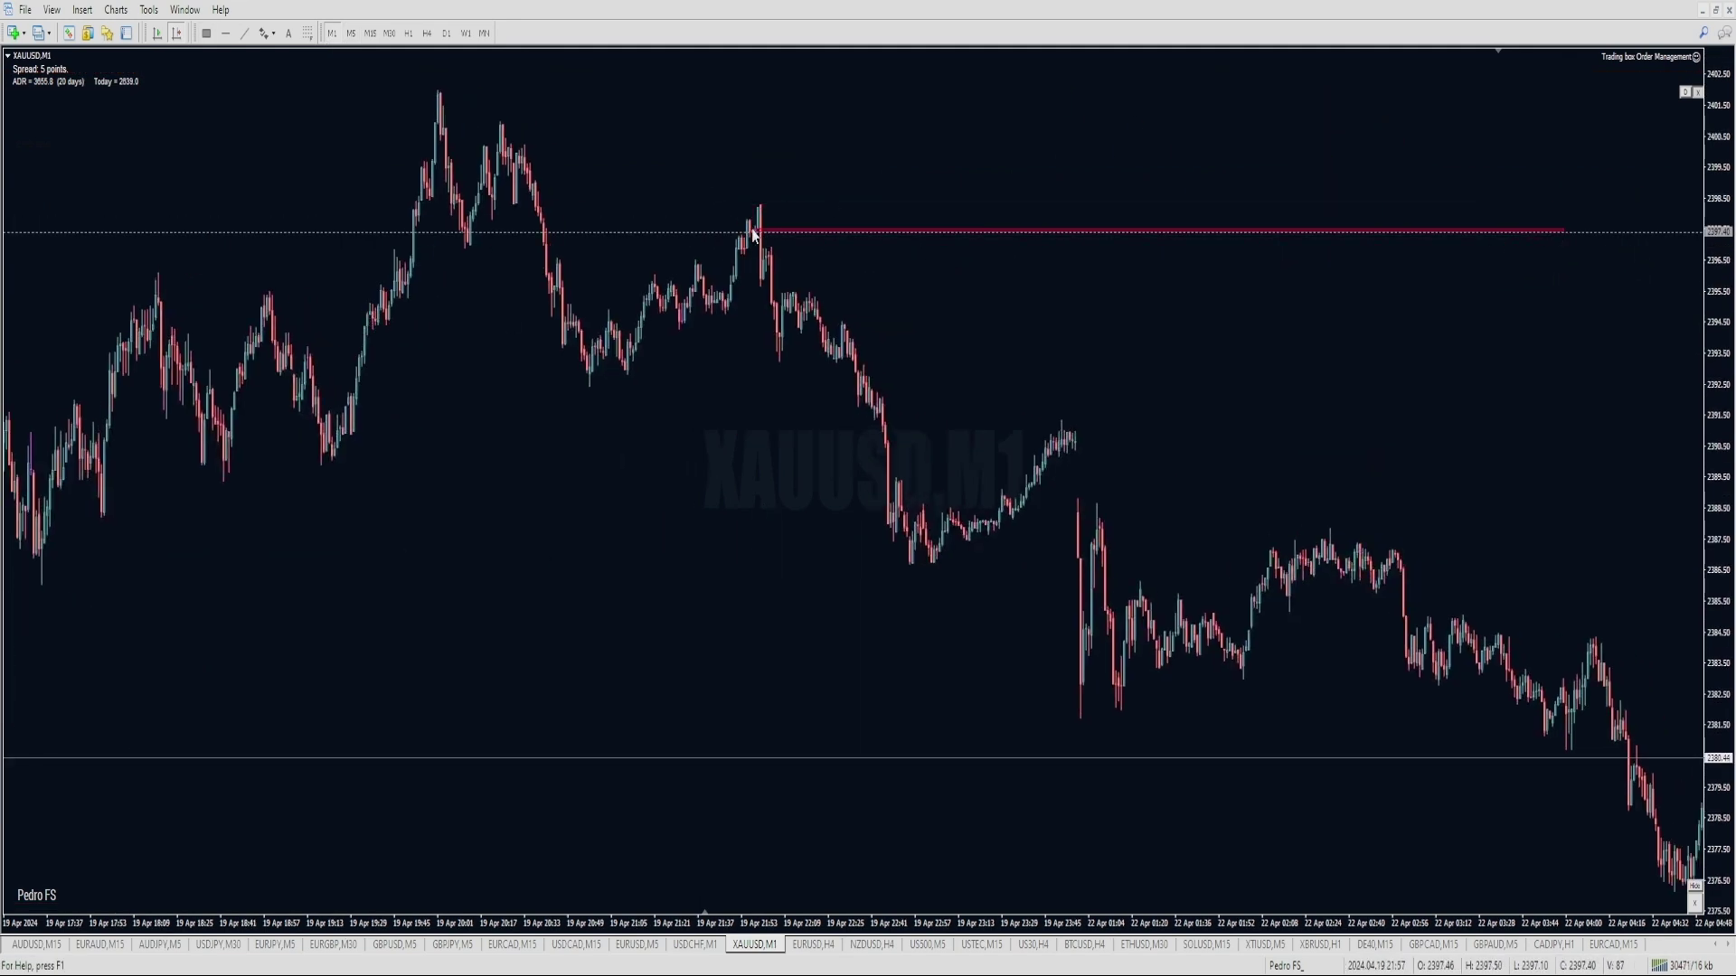
mouse_move(752, 233)
left_mouse_down()
mouse_move(775, 193)
mouse_move(760, 206)
left_mouse_up()
key("minus")
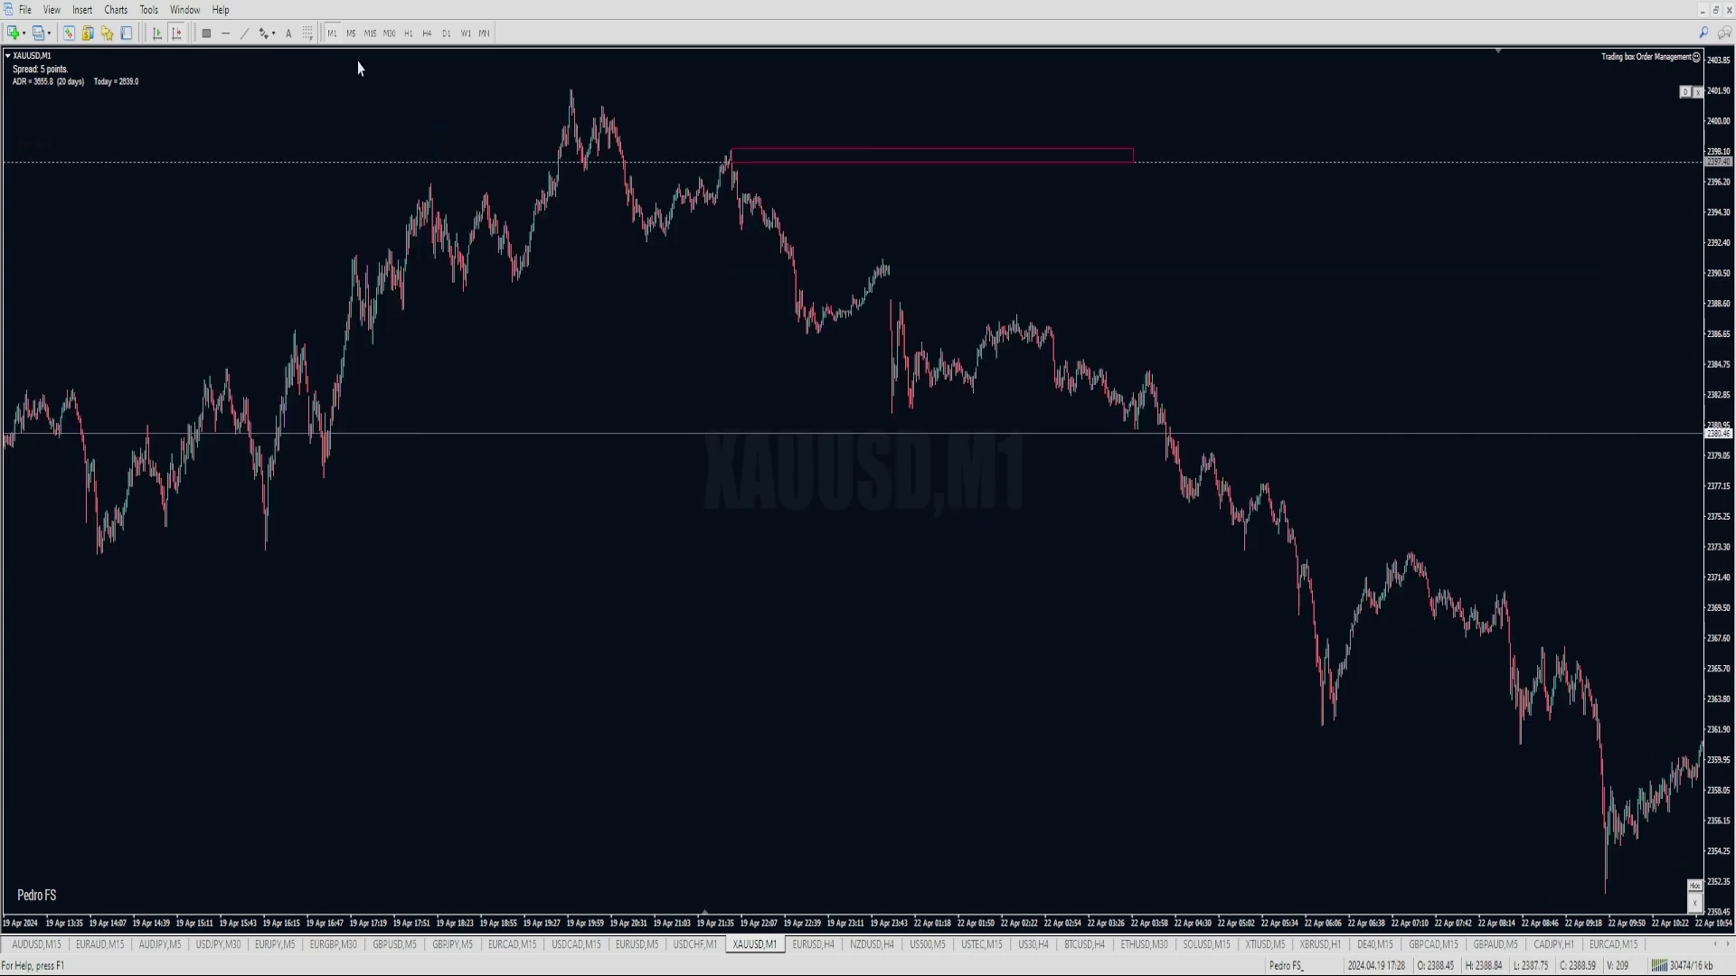
Switch to the M15 chart and draw a green line from above the 17 April highs to the 19 April spike.
left_click(350, 33)
left_click(369, 32)
key("plus")
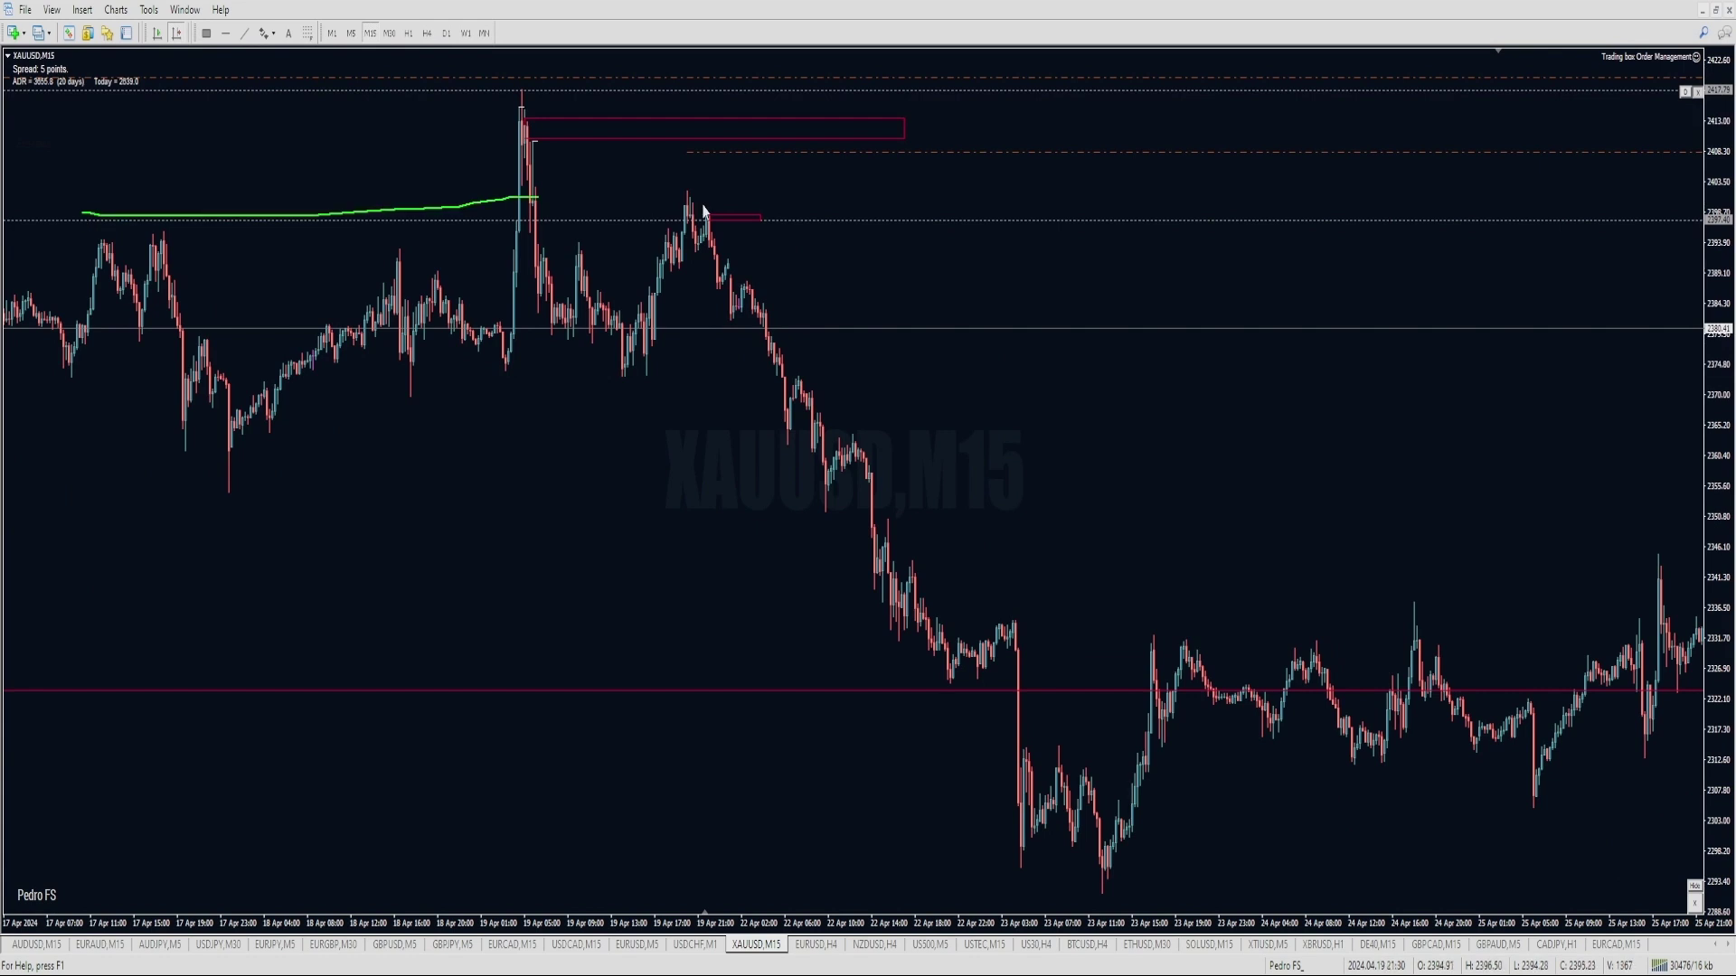
On the M5 chart, extend the new rectangle's start back to about 21:47 and its lower edge to about 2396.9, then check it on M1.
left_click(353, 33)
key("plus")
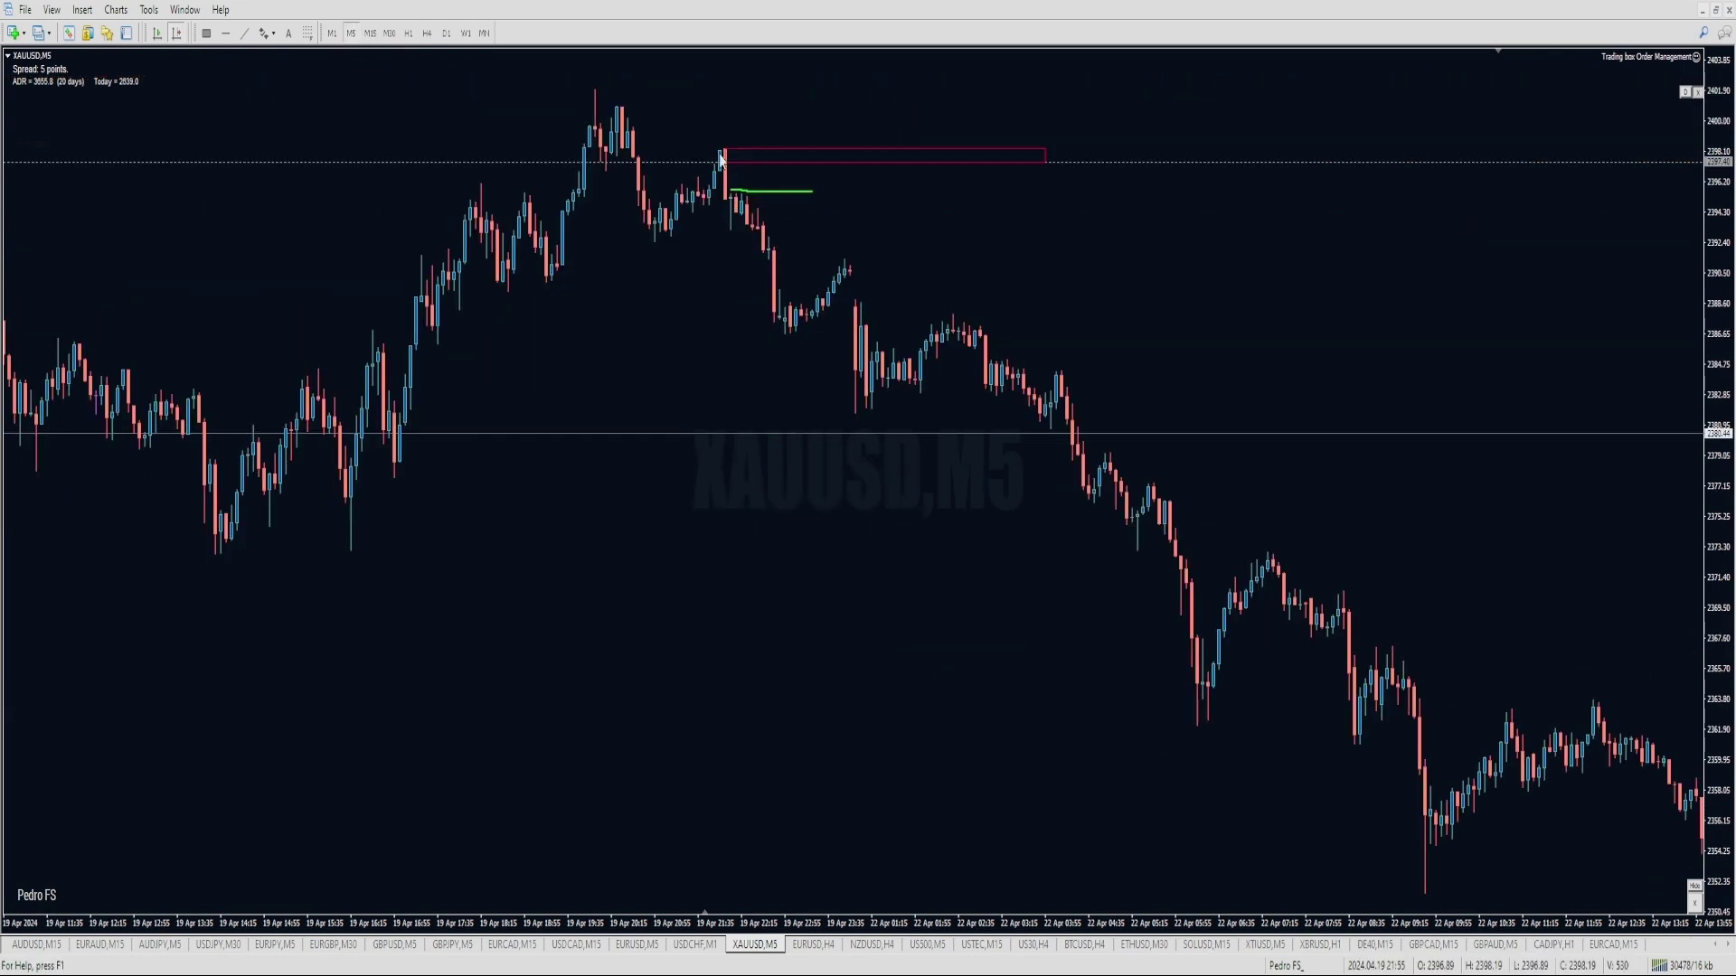
double_click(714, 166)
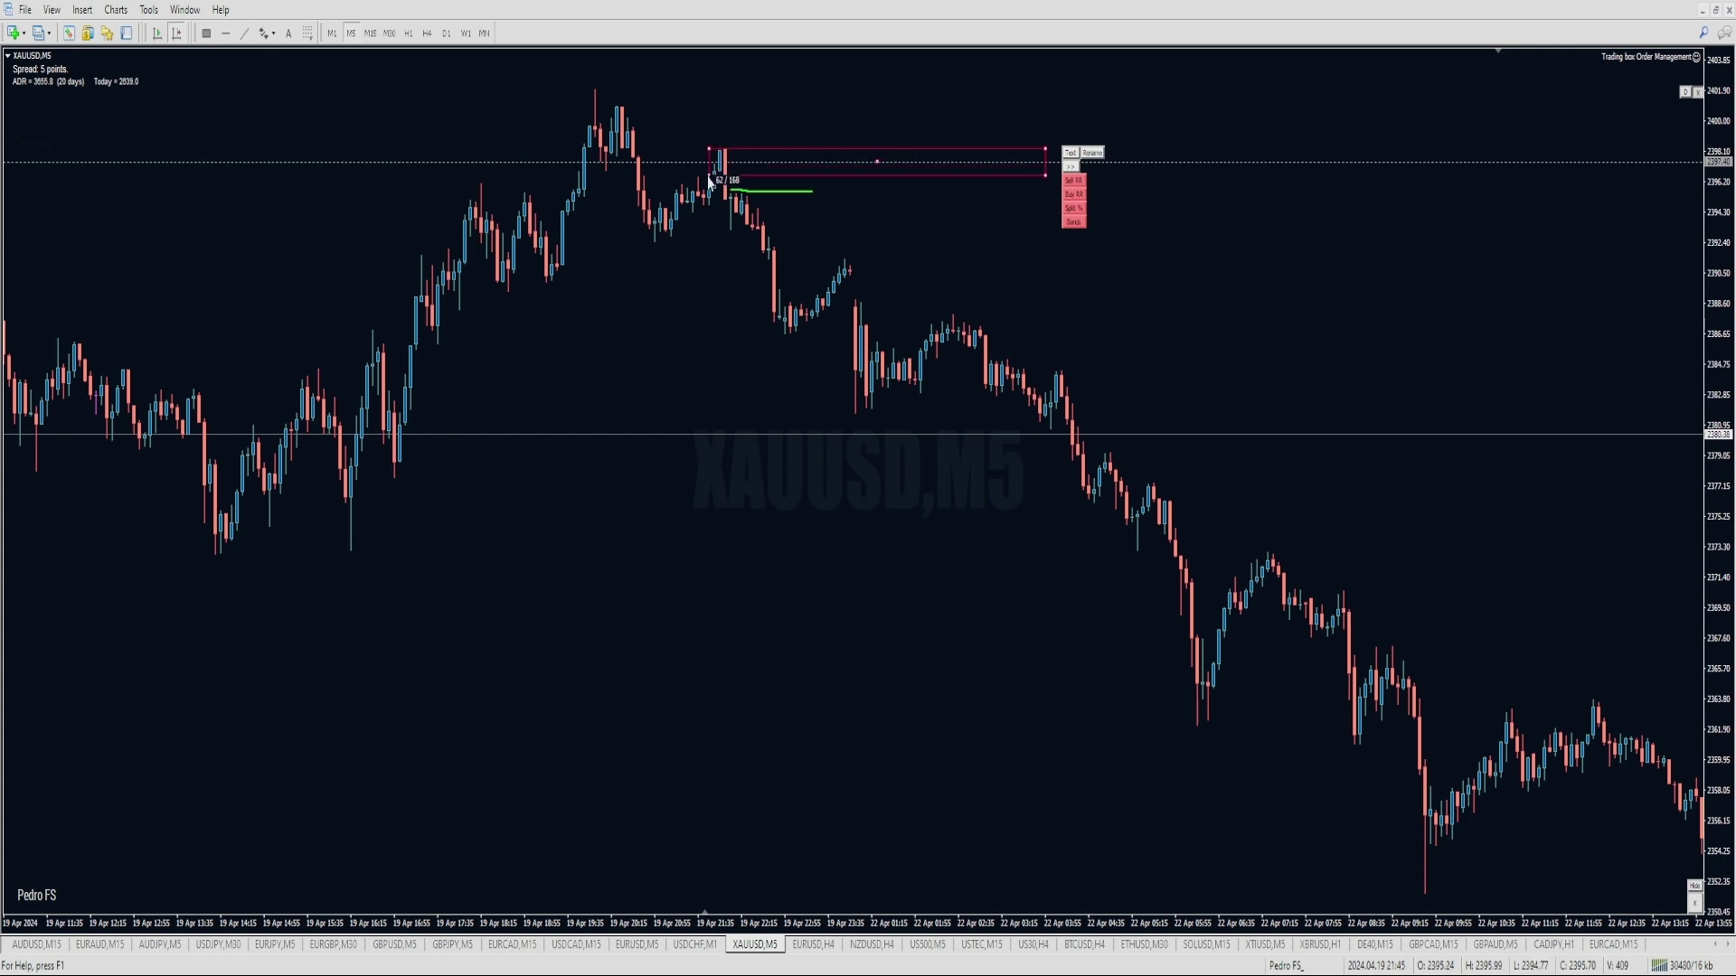
left_click(712, 178)
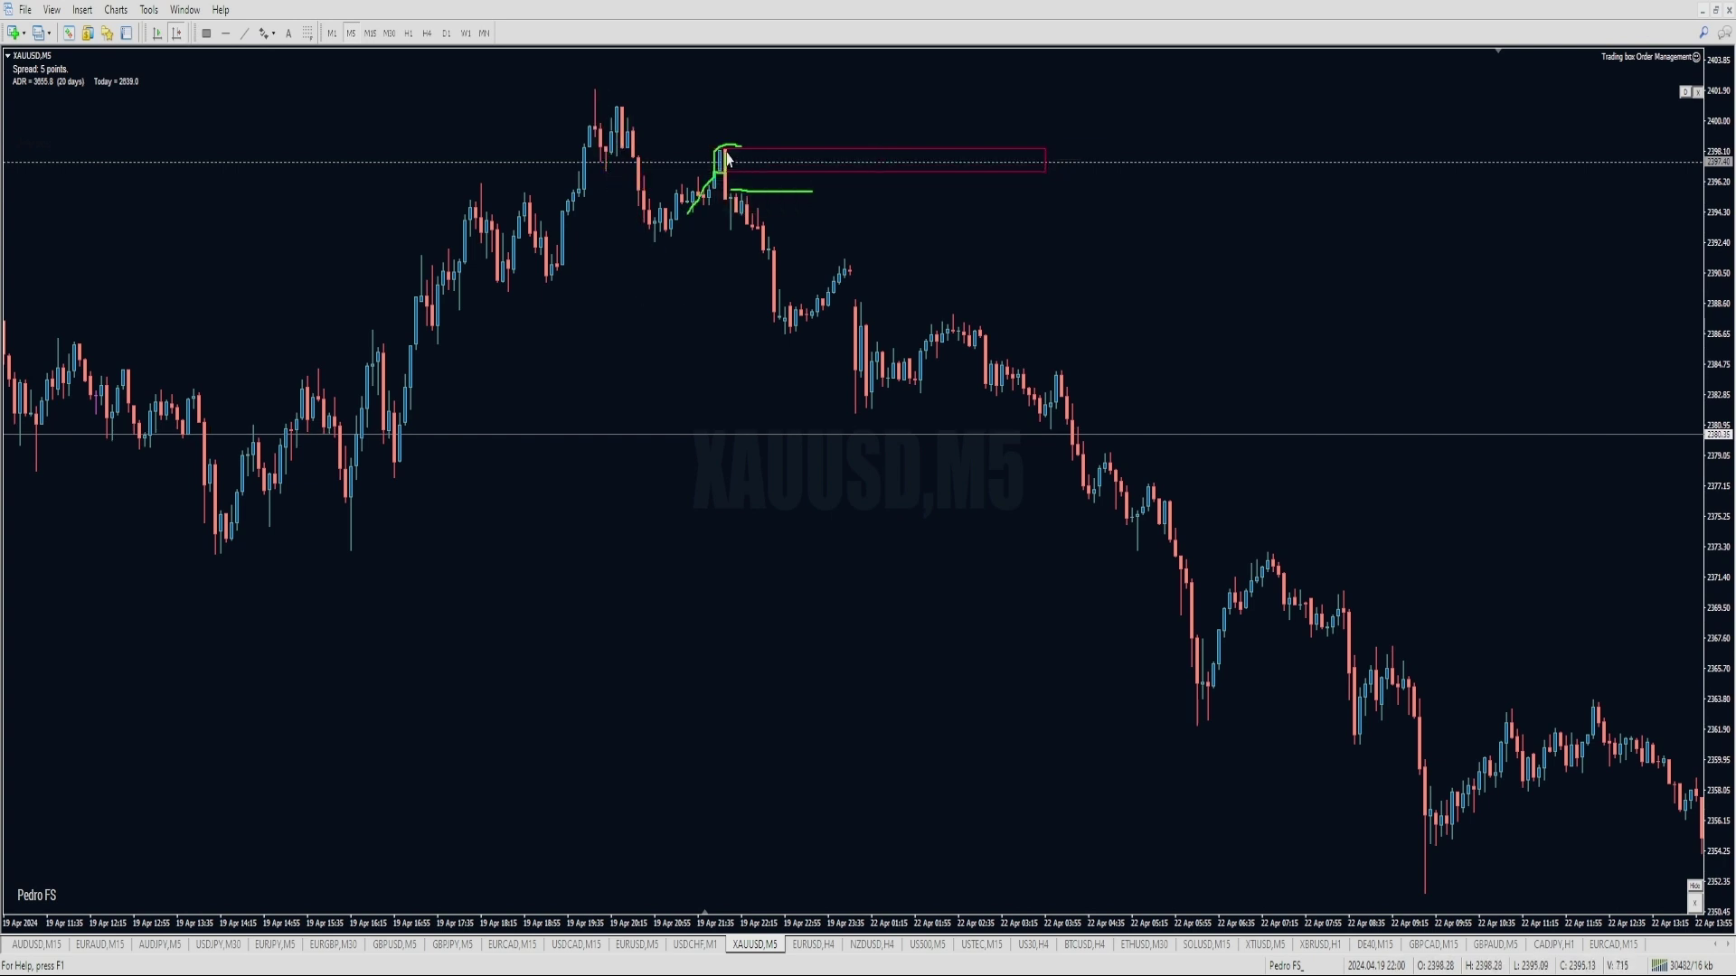
left_click(333, 35)
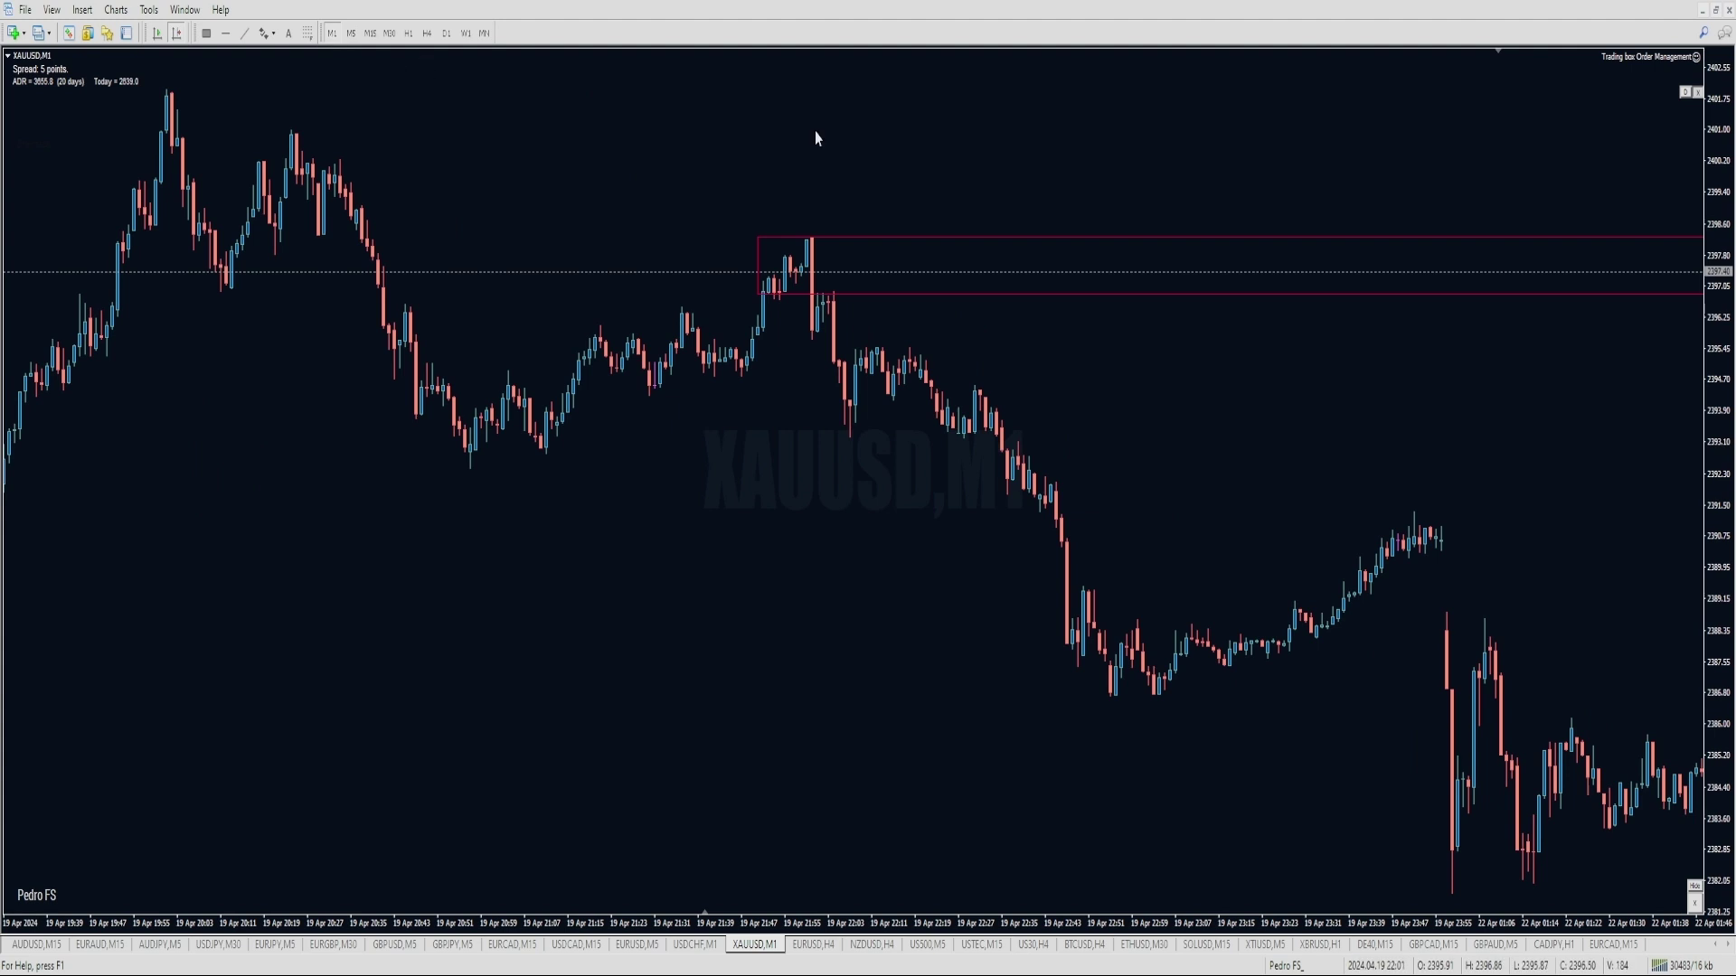
On the M1 chart, tighten the late 19 April zone to start about 21:53 with its lower edge at about 2397.2.
mouse_move(758, 294)
left_mouse_down()
mouse_move(803, 277)
mouse_move(790, 288)
left_mouse_up()
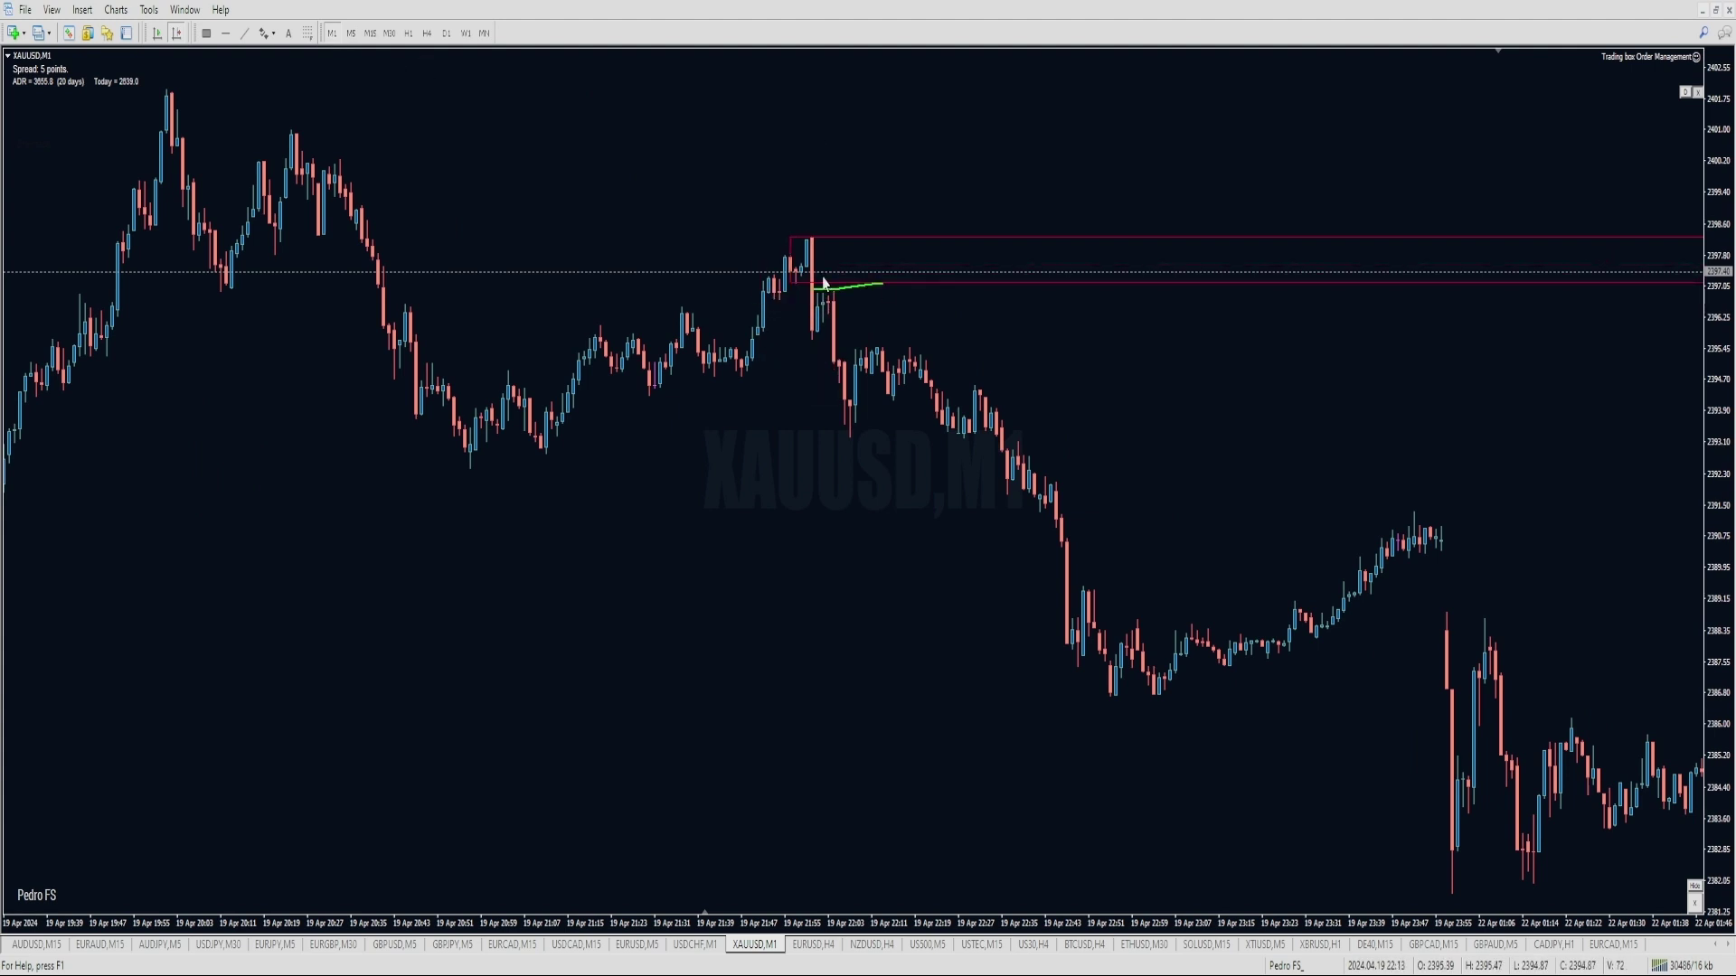
key("minus")
key("minus")
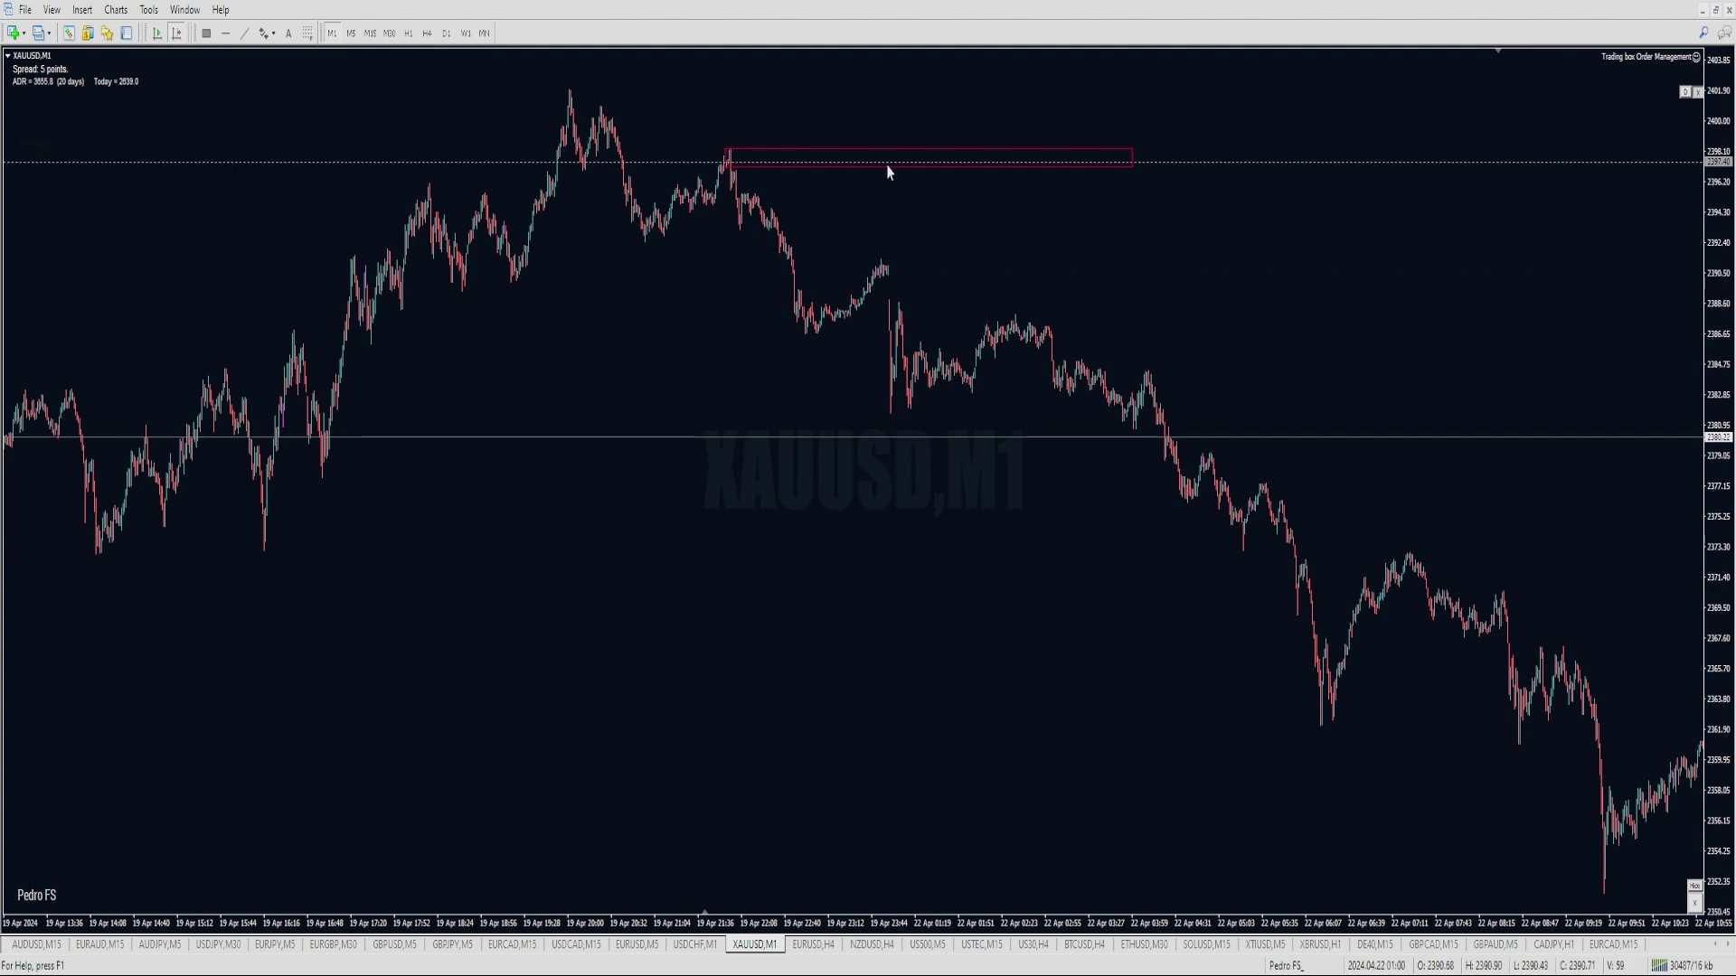
Extend the 19 April zone forward to the latest candle on 16 May.
key("minus")
double_click(920, 264)
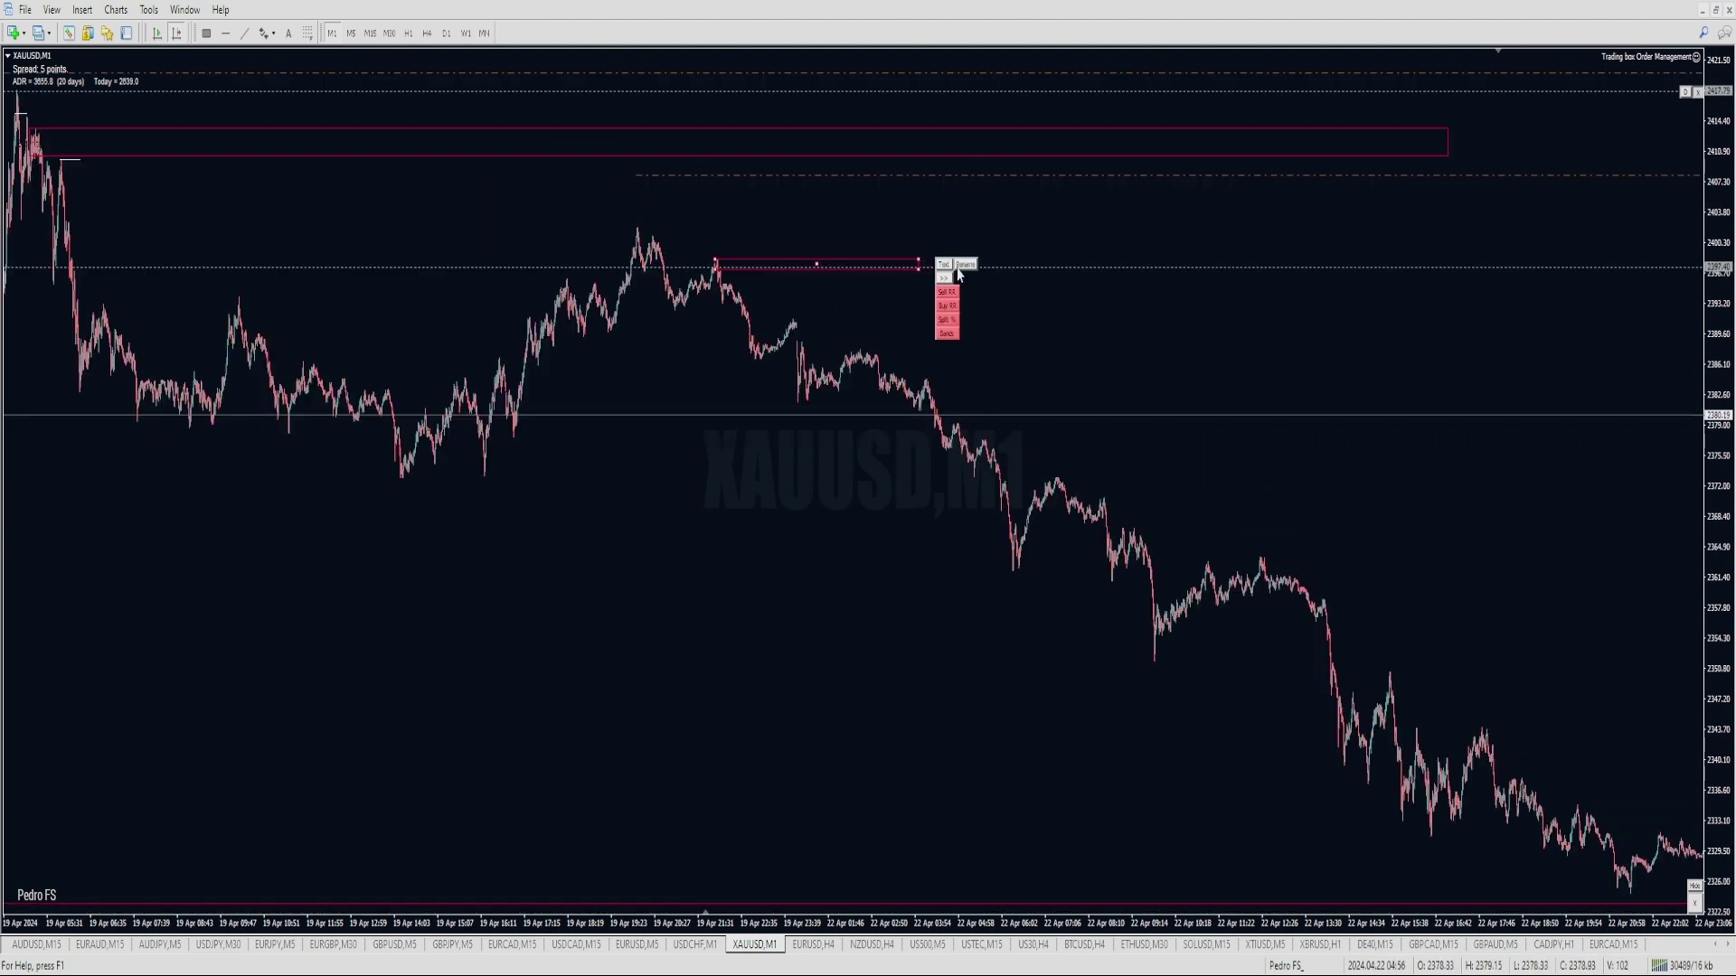
left_click(945, 280)
double_click(728, 255)
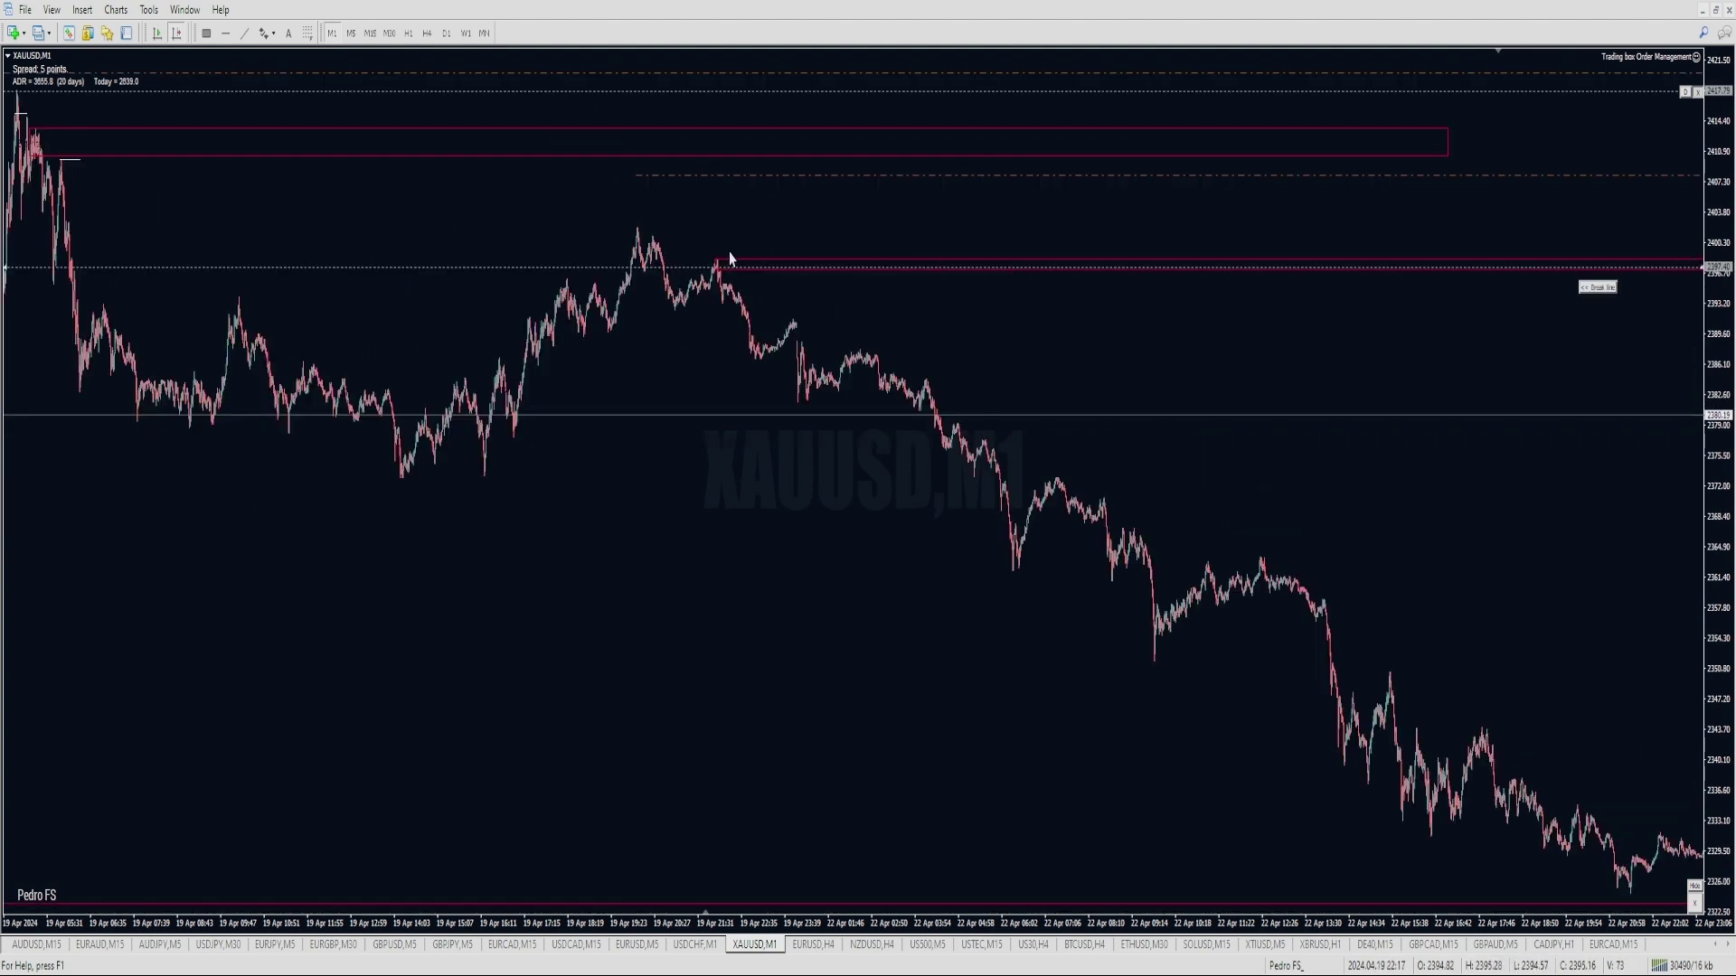
key("End")
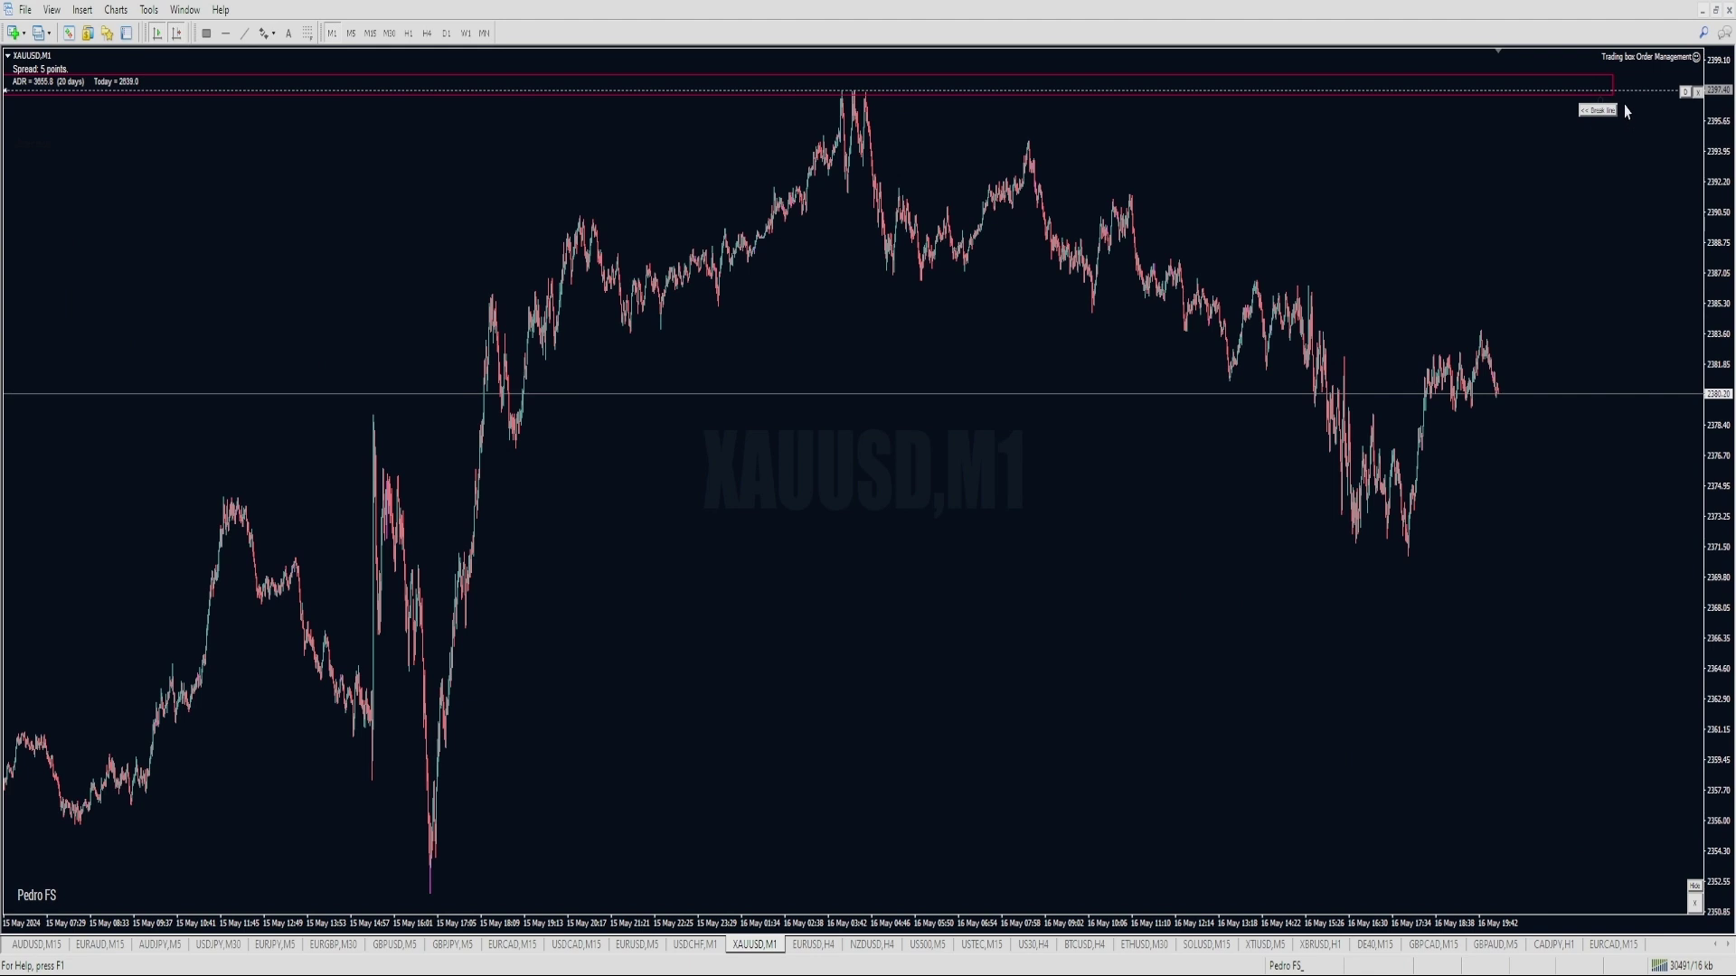
left_click(1598, 109)
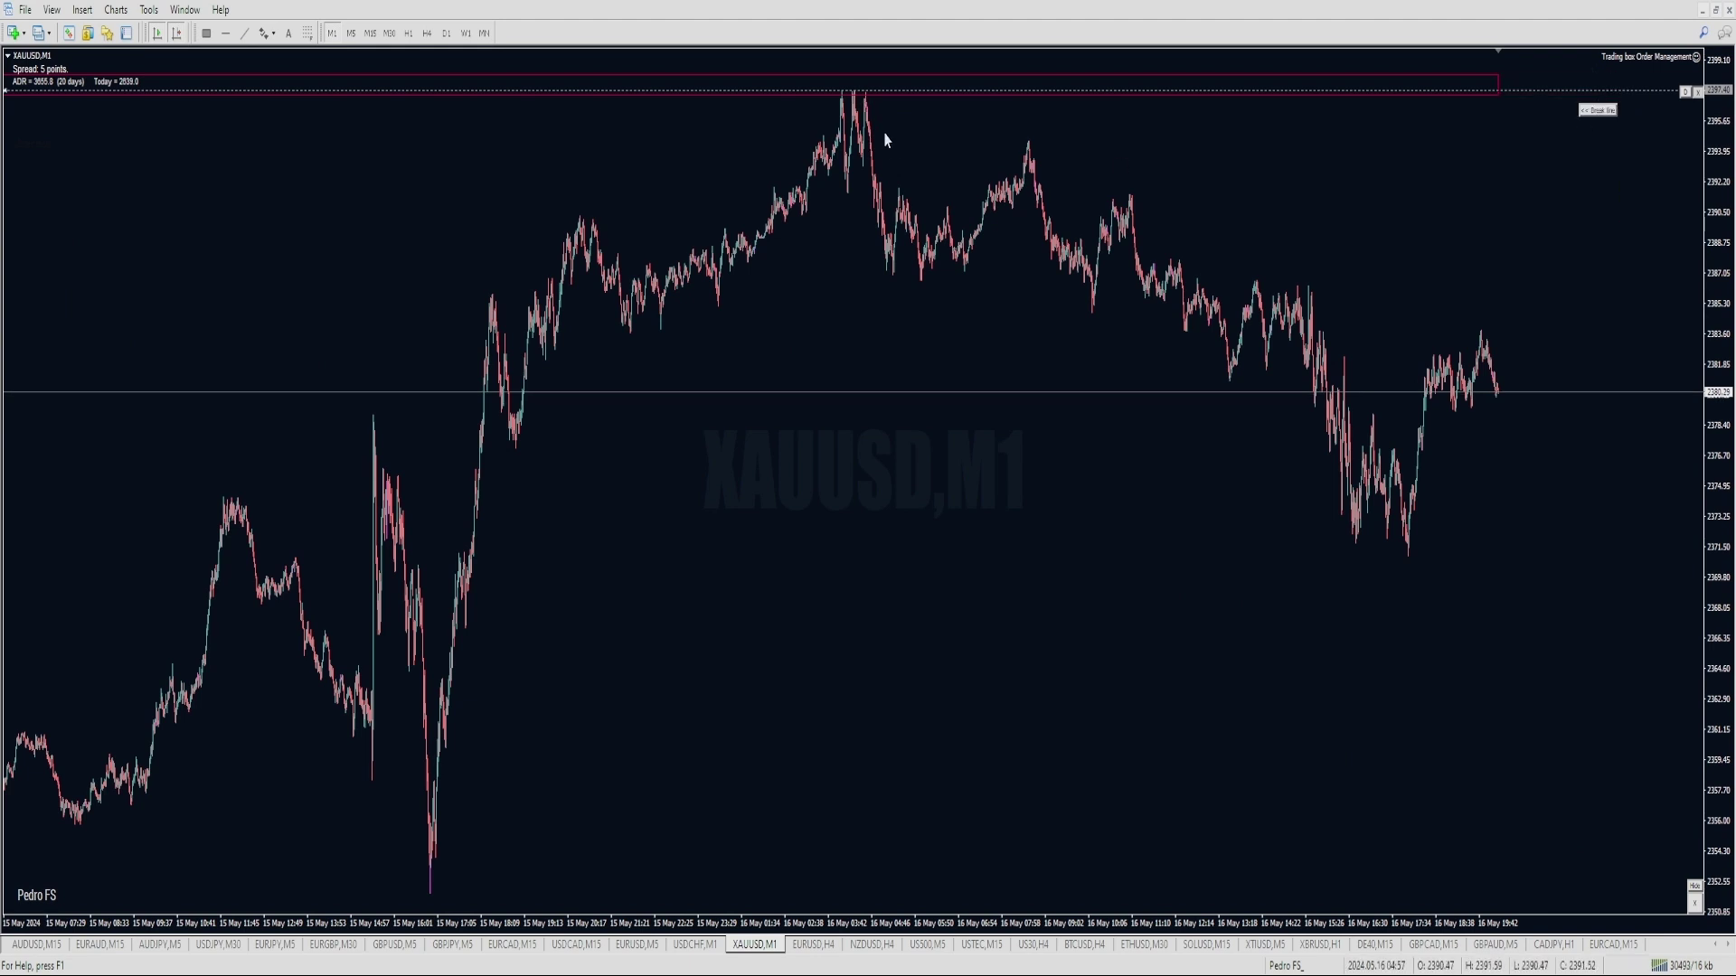
Examine the 16 May reaction below the extended zone on M1, and compare it with the whole move on the M15 chart.
left_click_drag(714, 310, 1022, 328)
left_click_drag(624, 330, 1387, 317)
key("Escape")
left_click(350, 34)
left_click(370, 33)
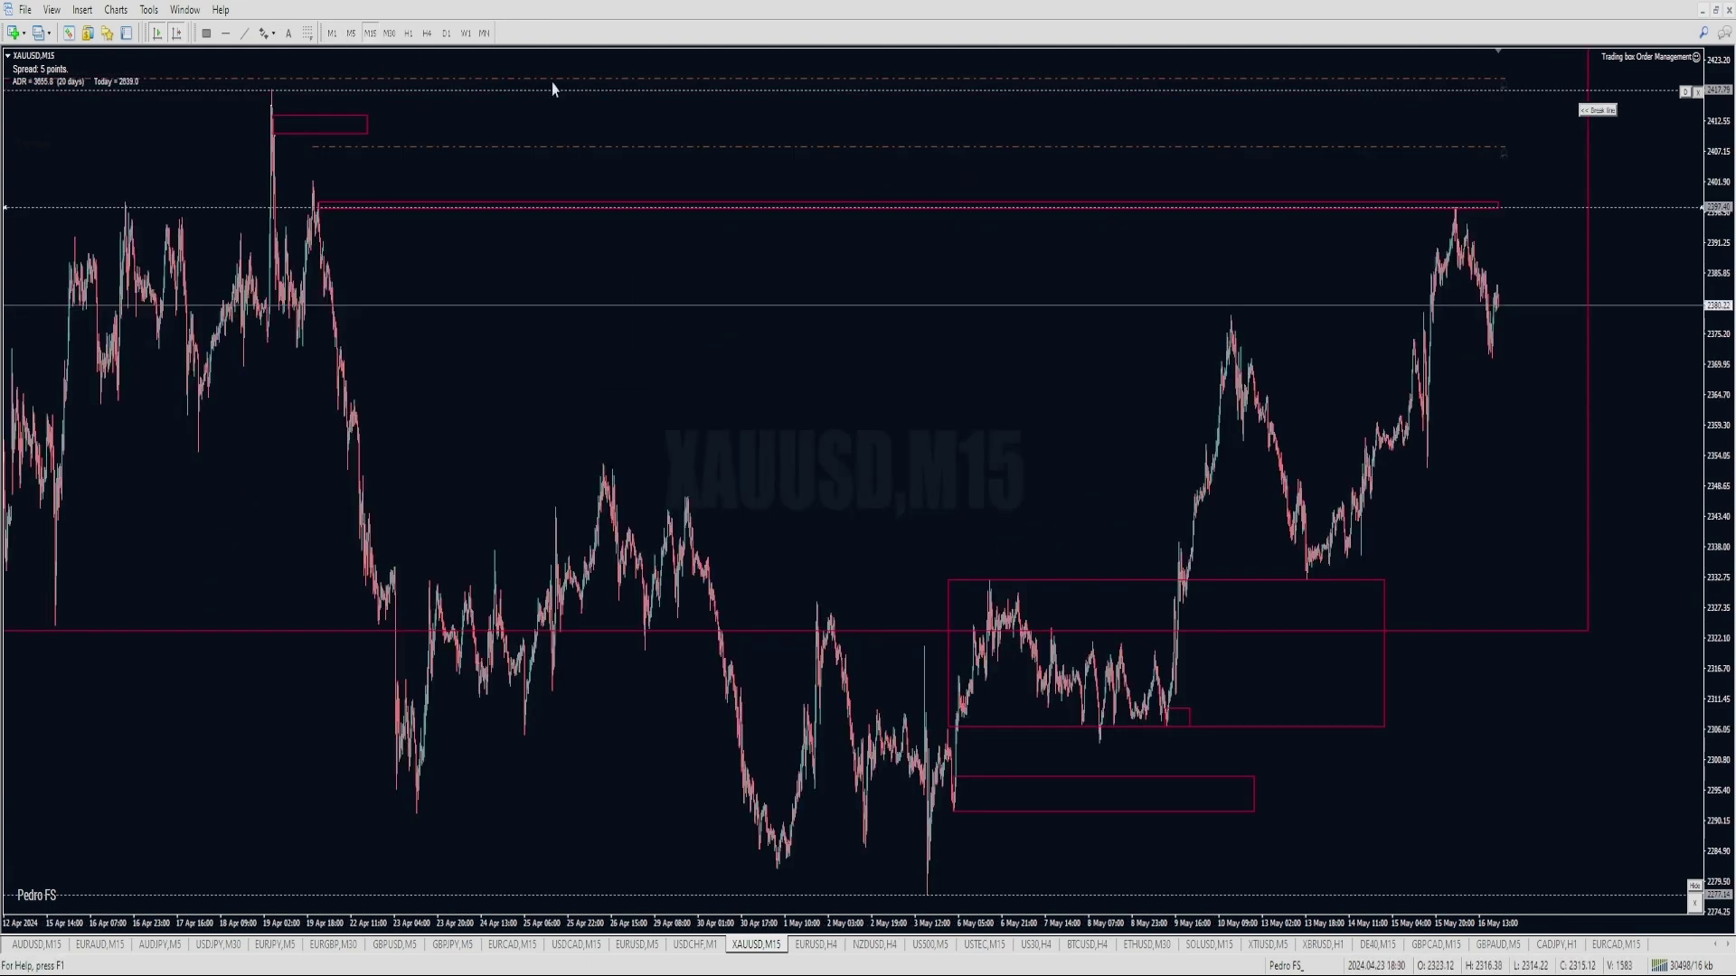
On the M5 chart, draw a rectangle over 16 May from about 04:45 to 14:40, spanning about 2386.5 to 2392.6.
left_click(349, 32)
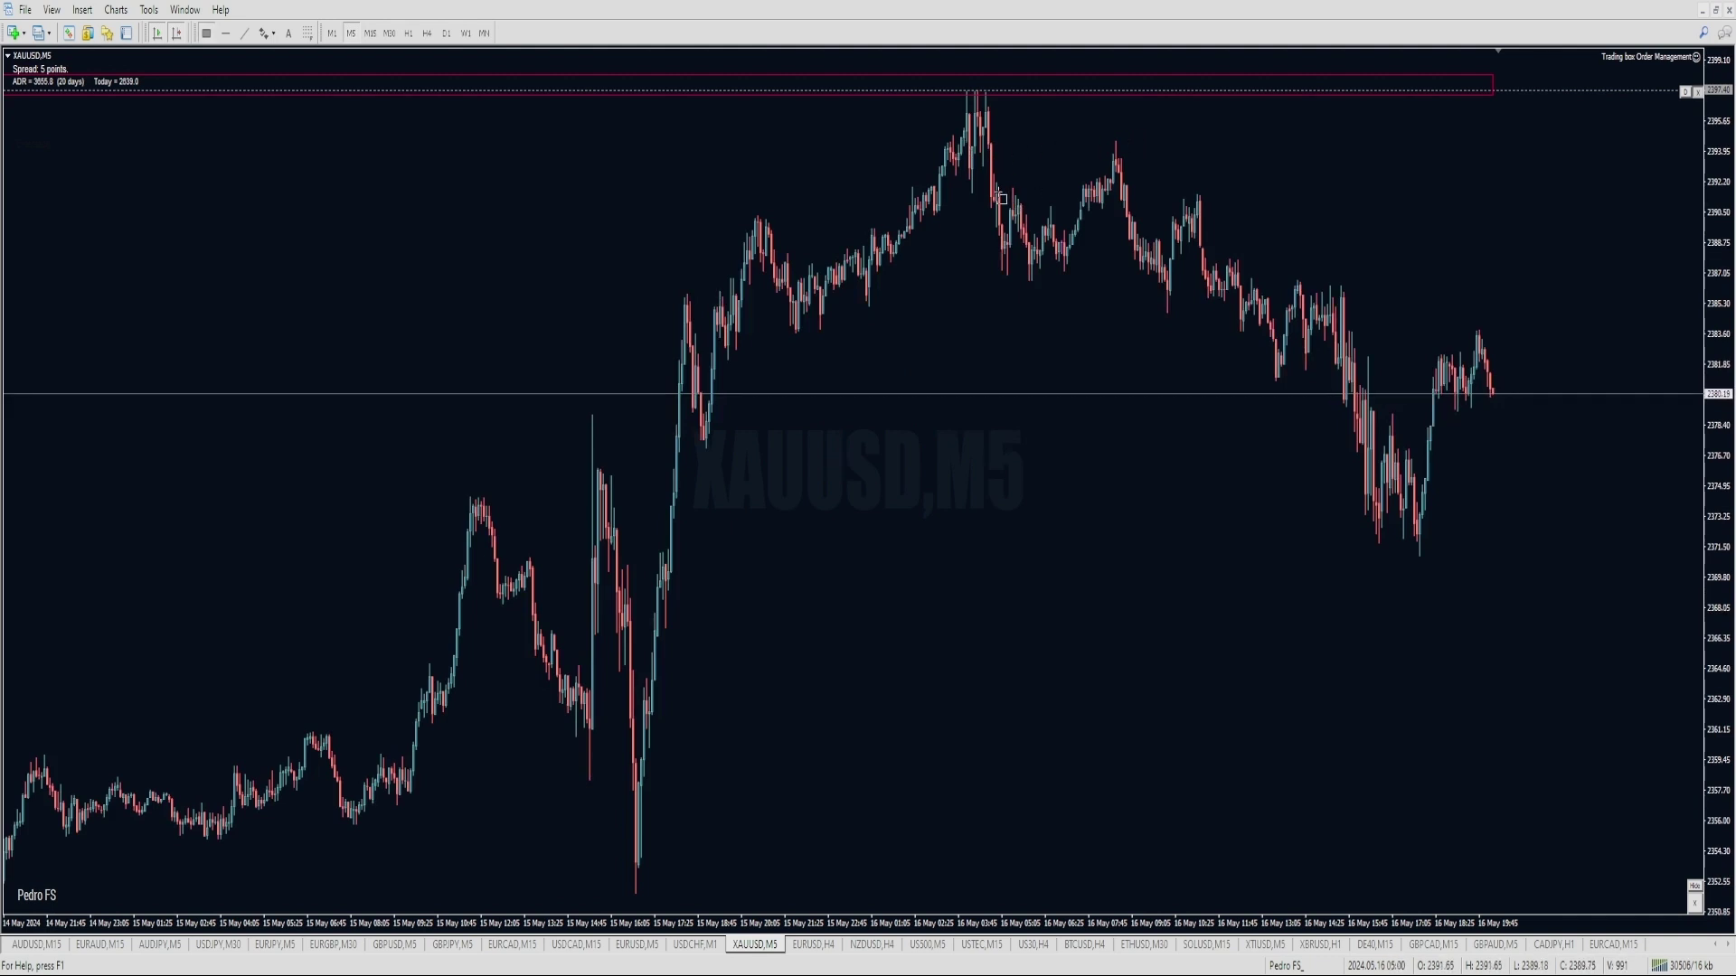
mouse_move(995, 182)
left_mouse_down()
mouse_move(1342, 282)
mouse_move(1323, 275)
mouse_move(1314, 303)
left_mouse_up()
left_click_drag(996, 182, 991, 174)
left_click_drag(991, 303, 991, 283)
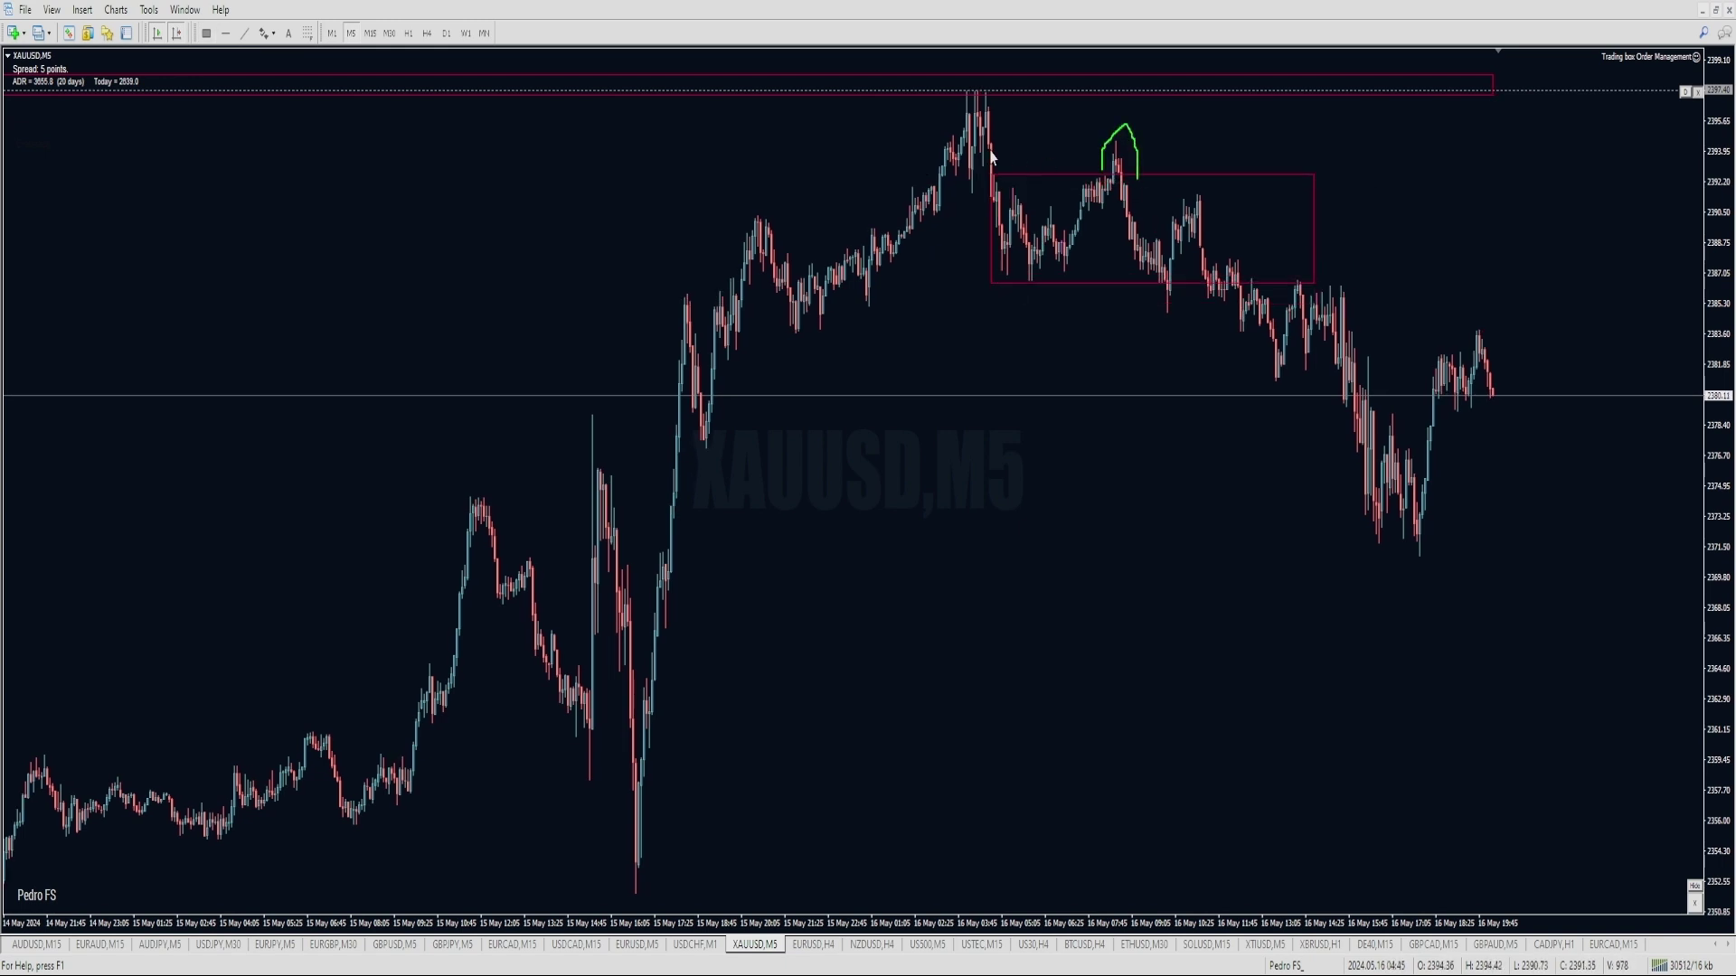
Draw a smaller rectangle from the 16 May lower high, spanning about 2390.8 to 2394.5, and circle its candle in green.
mouse_move(982, 145)
left_mouse_down()
mouse_move(1147, 146)
mouse_move(1075, 174)
mouse_move(1262, 224)
mouse_move(1257, 208)
left_mouse_up()
key("BackSpace")
key("ctrl+z")
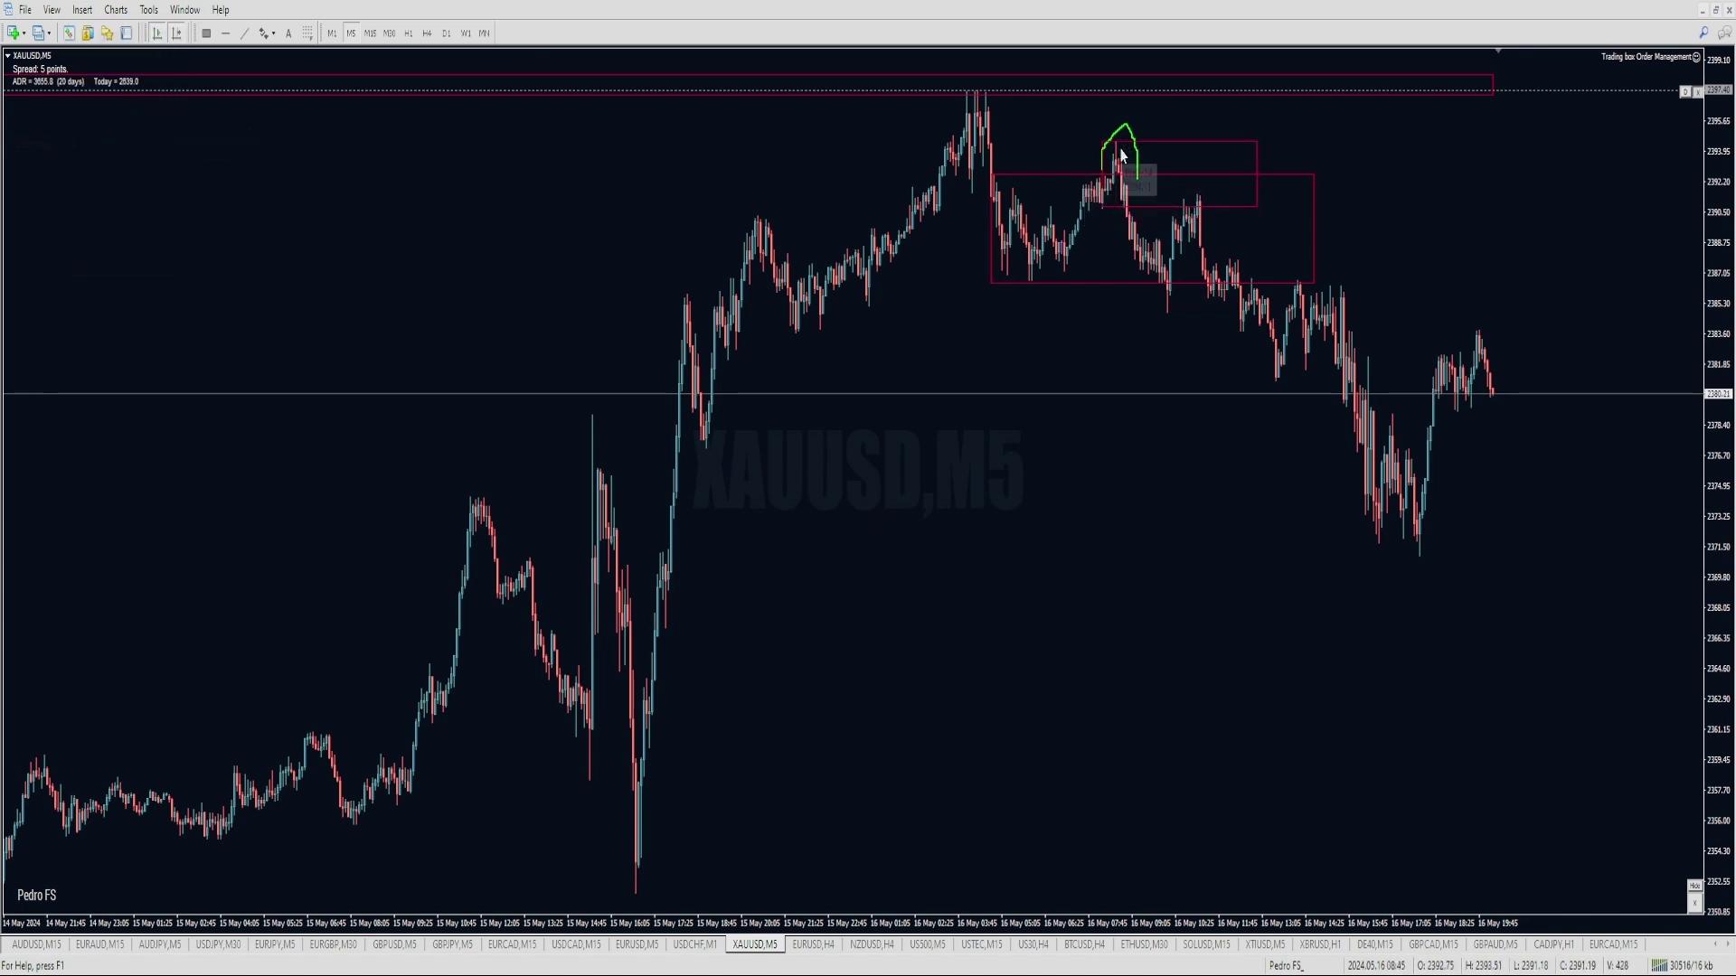
left_click_drag(1123, 163, 1274, 221)
key("ctrl+z")
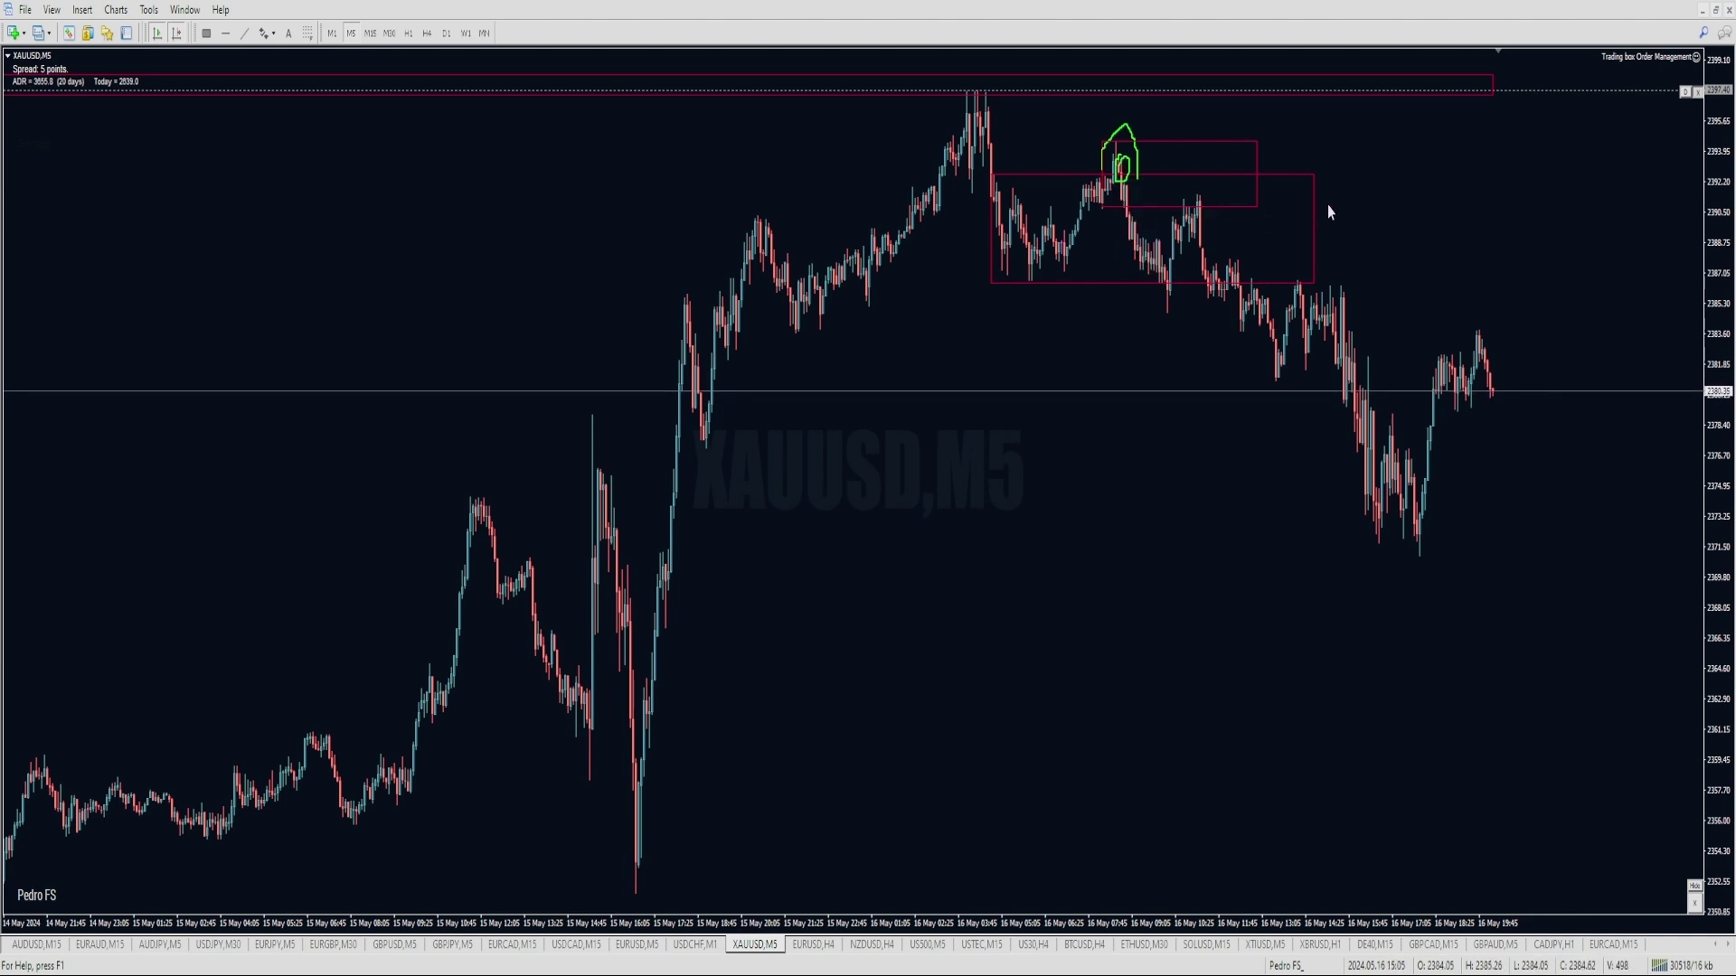
Circle the 16 May low under the large rectangle in green and draw a green line at about 2390.8 to the next lower high.
left_click_drag(1168, 282, 1096, 319)
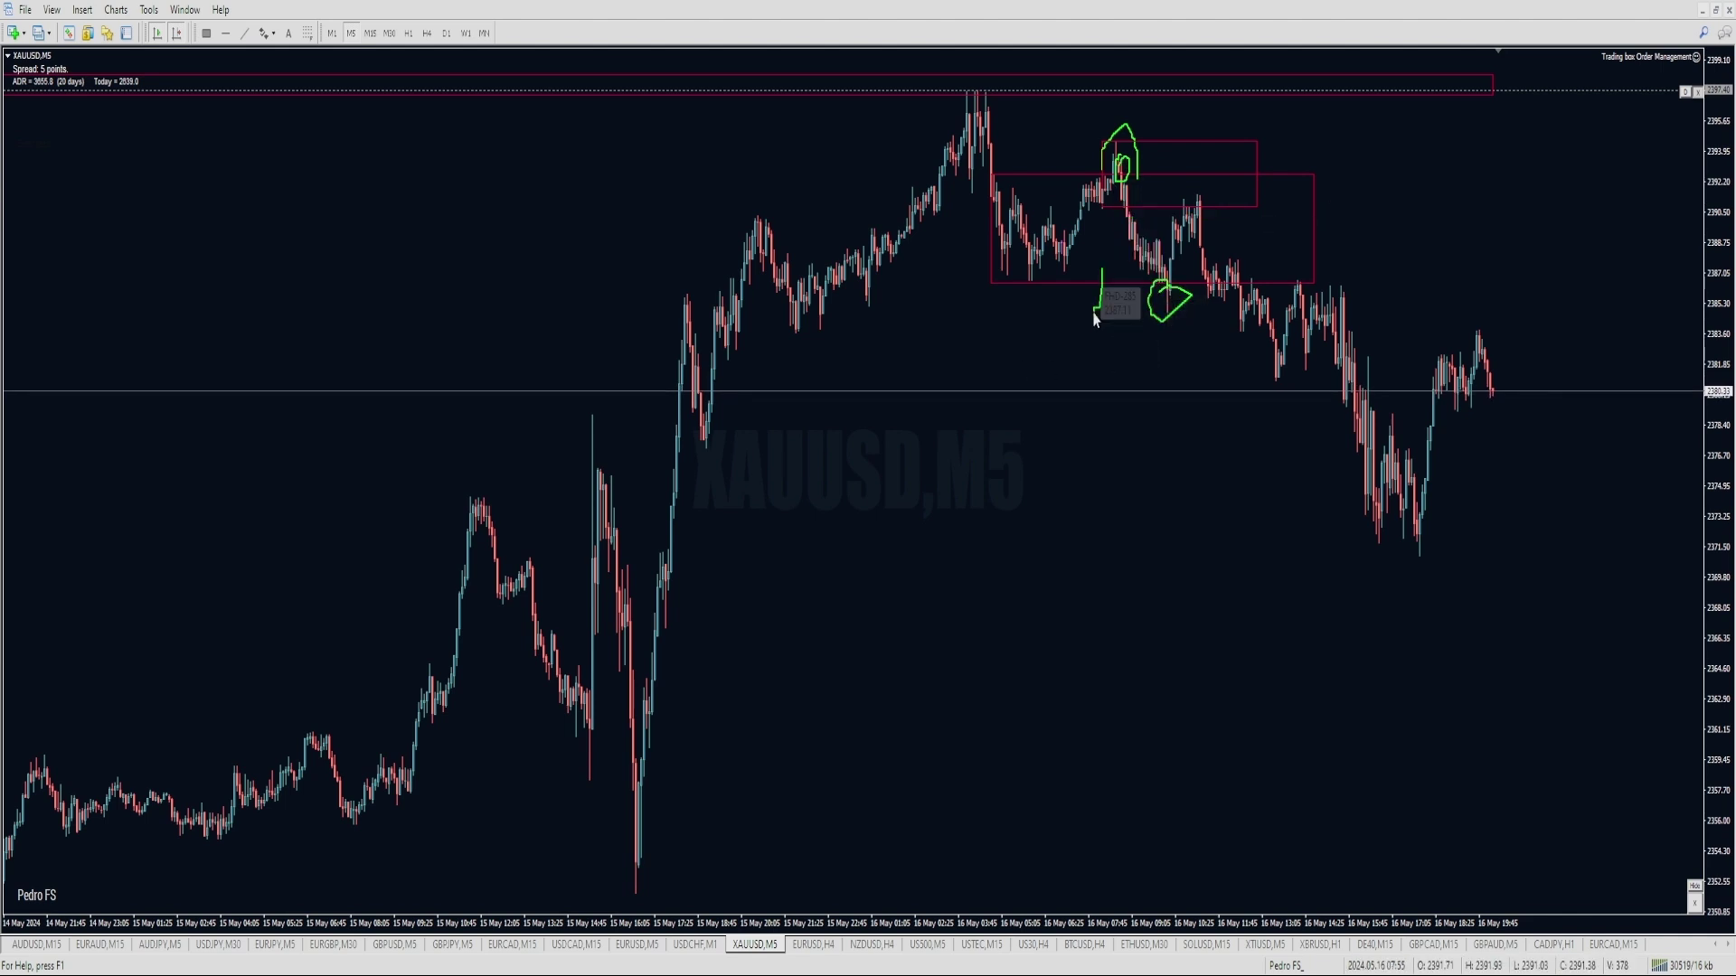
left_click_drag(865, 304, 1248, 305)
key("ctrl+z")
key("ctrl+z")
mouse_move(1212, 181)
left_mouse_down()
mouse_move(1255, 214)
mouse_move(1208, 221)
left_mouse_up()
key("ctrl+z")
left_click_drag(1017, 207, 1234, 207)
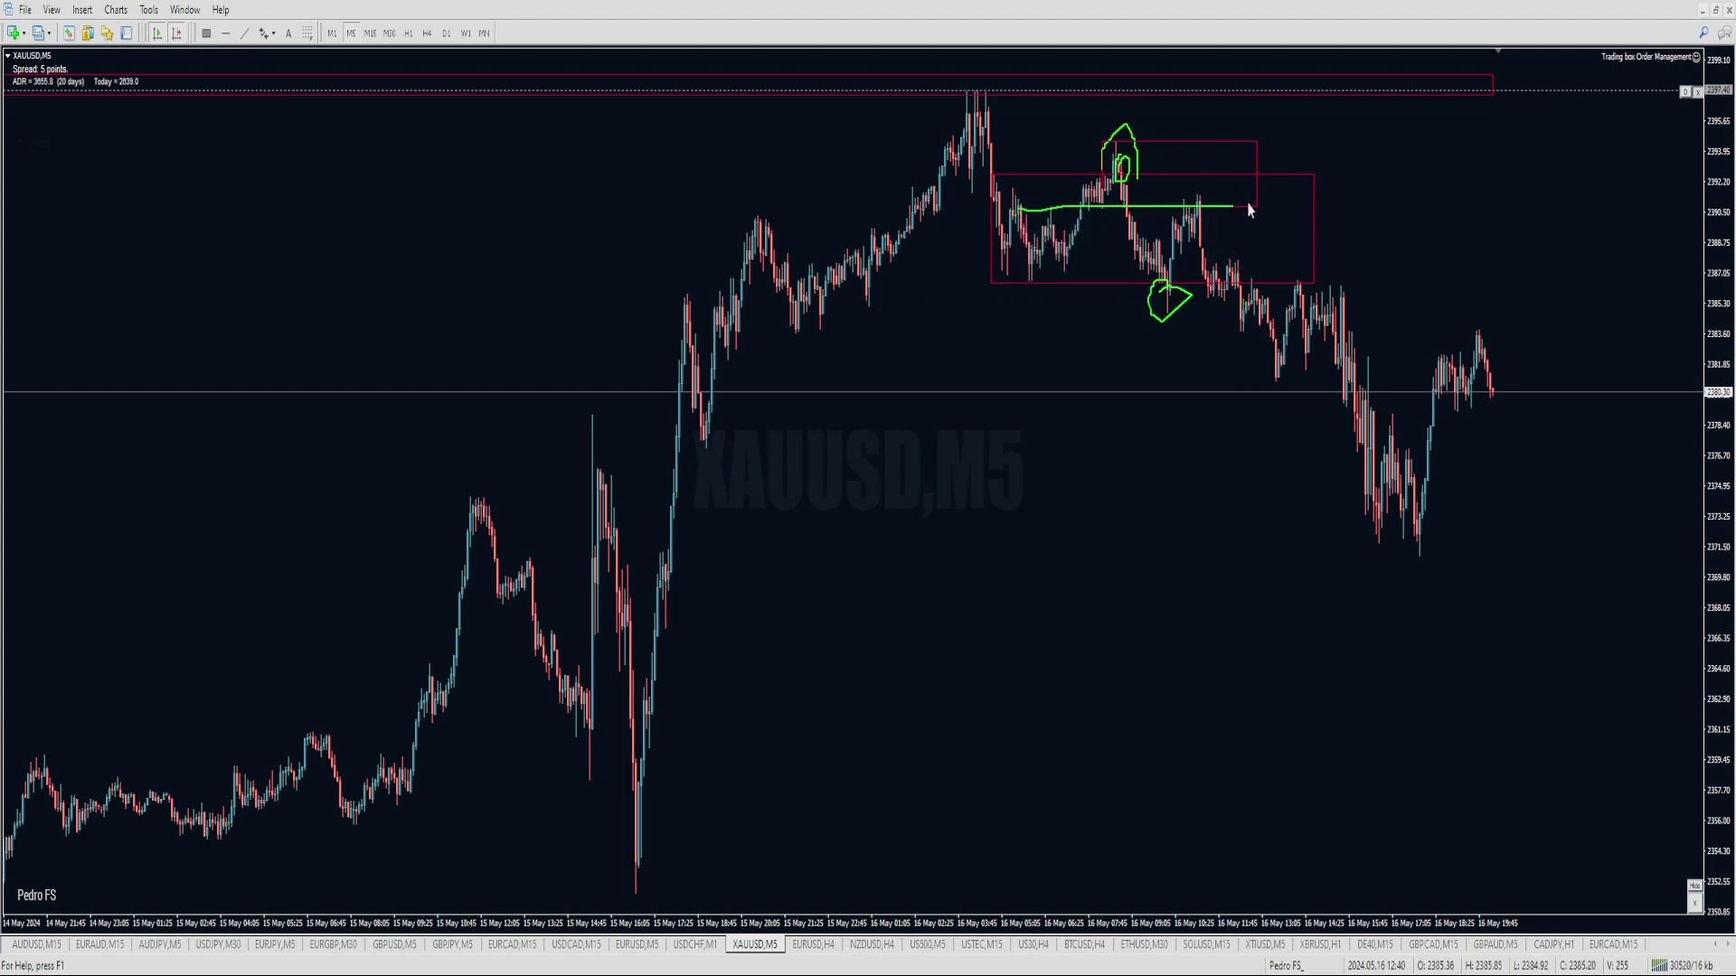
Clear the green annotations and draw a green curve under the rising lows that lead into the 16 May high.
key("minus")
key("BackSpace")
key("BackSpace")
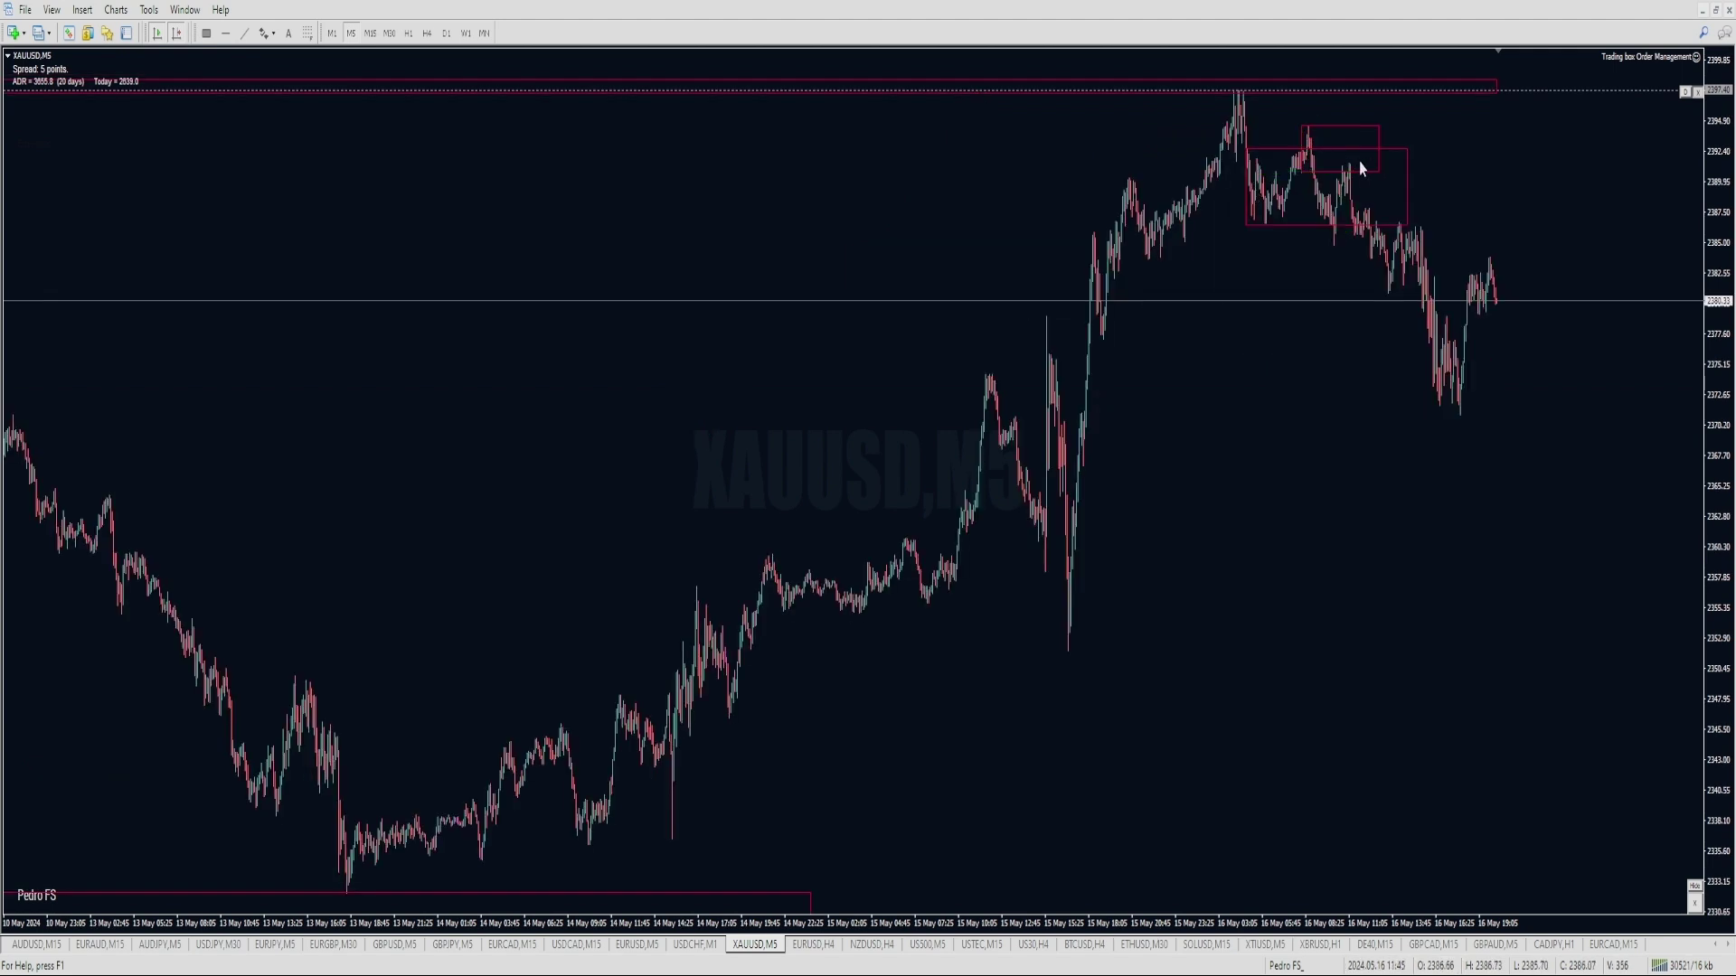
key("plus")
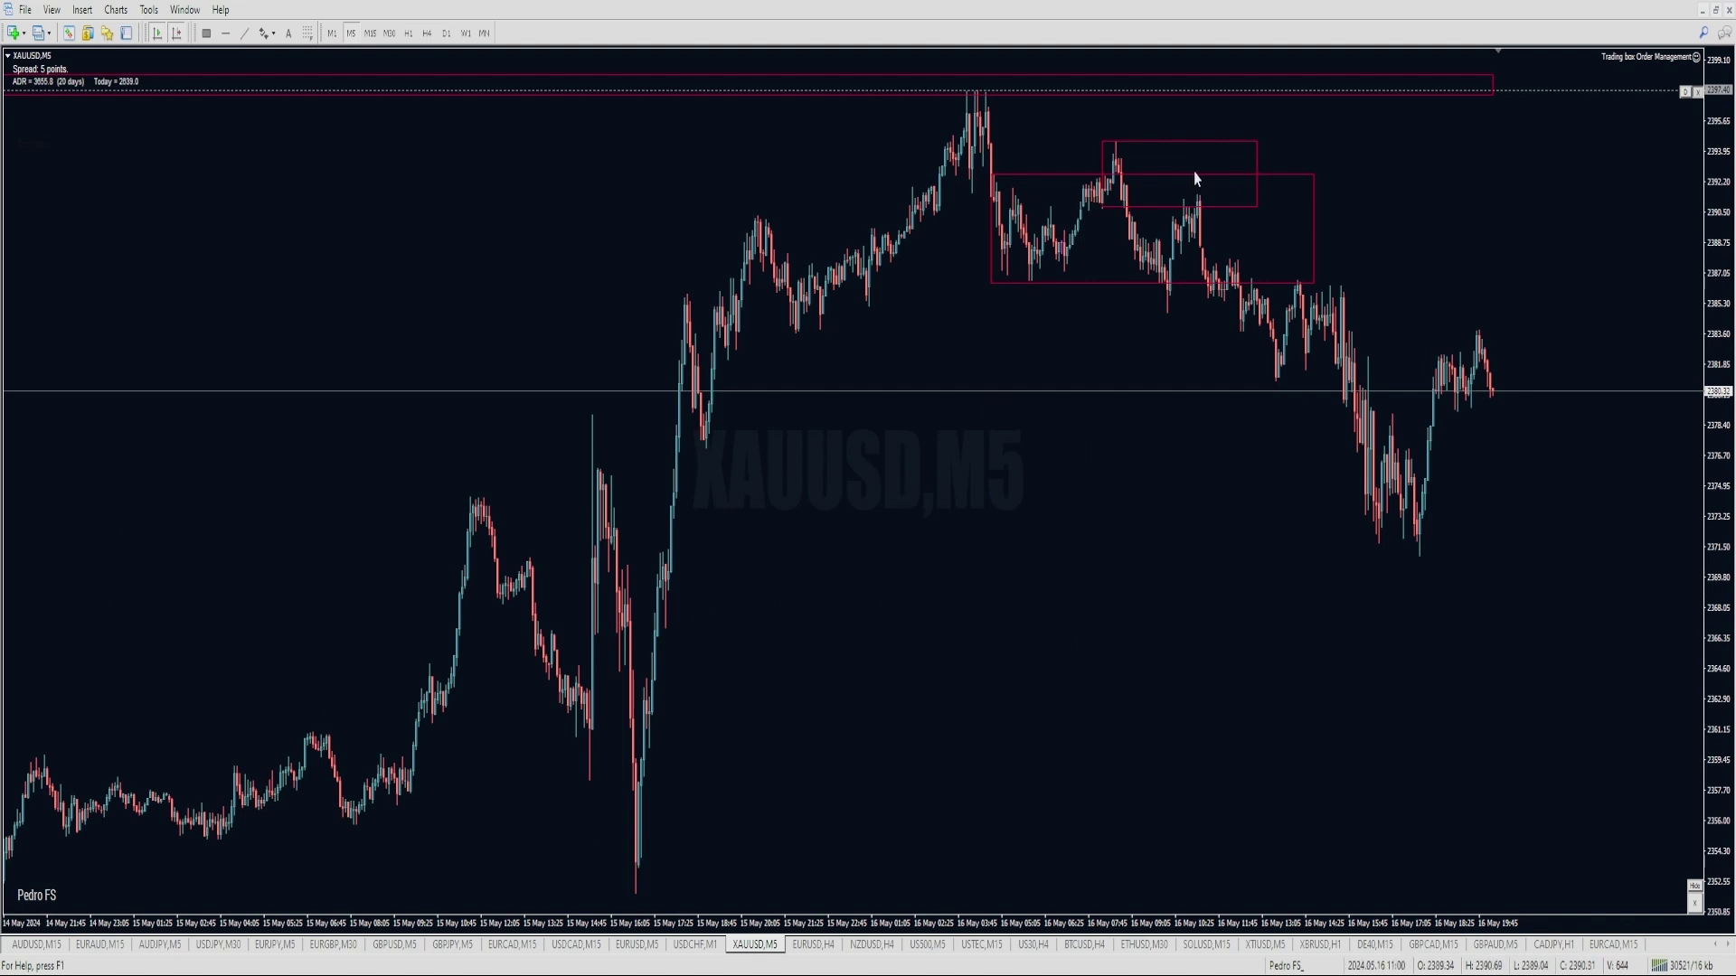
left_click_drag(1193, 173, 1240, 172)
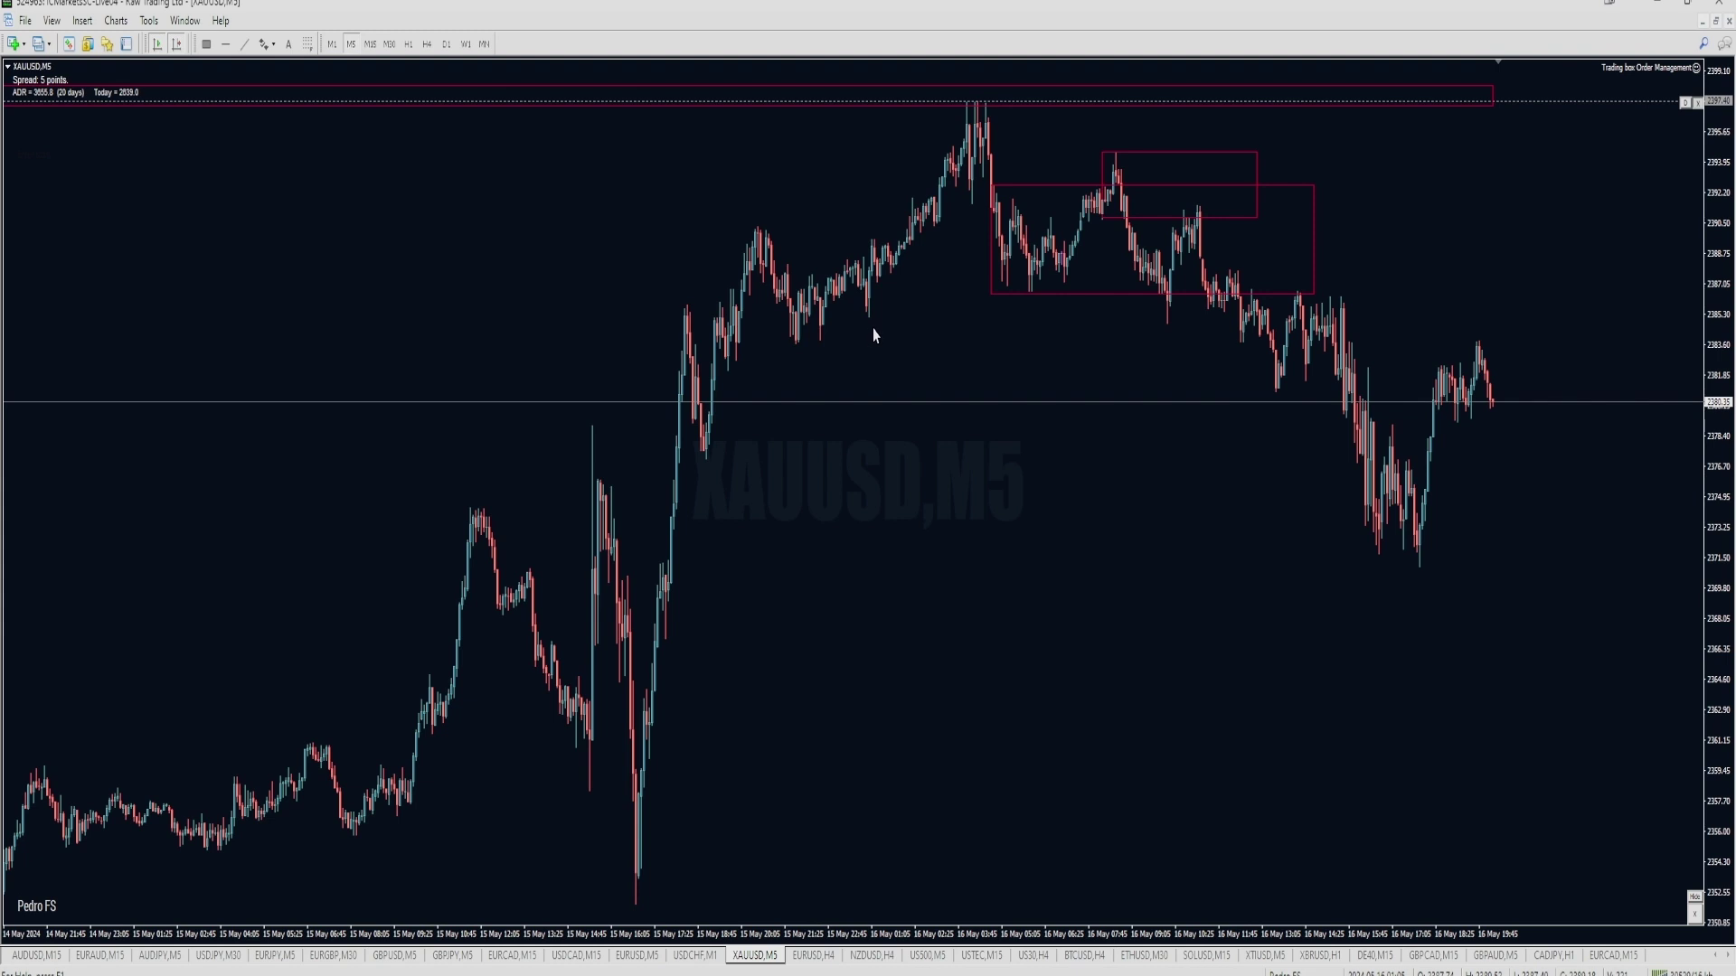
left_click_drag(969, 198, 966, 202)
left_click_drag(889, 283, 799, 340)
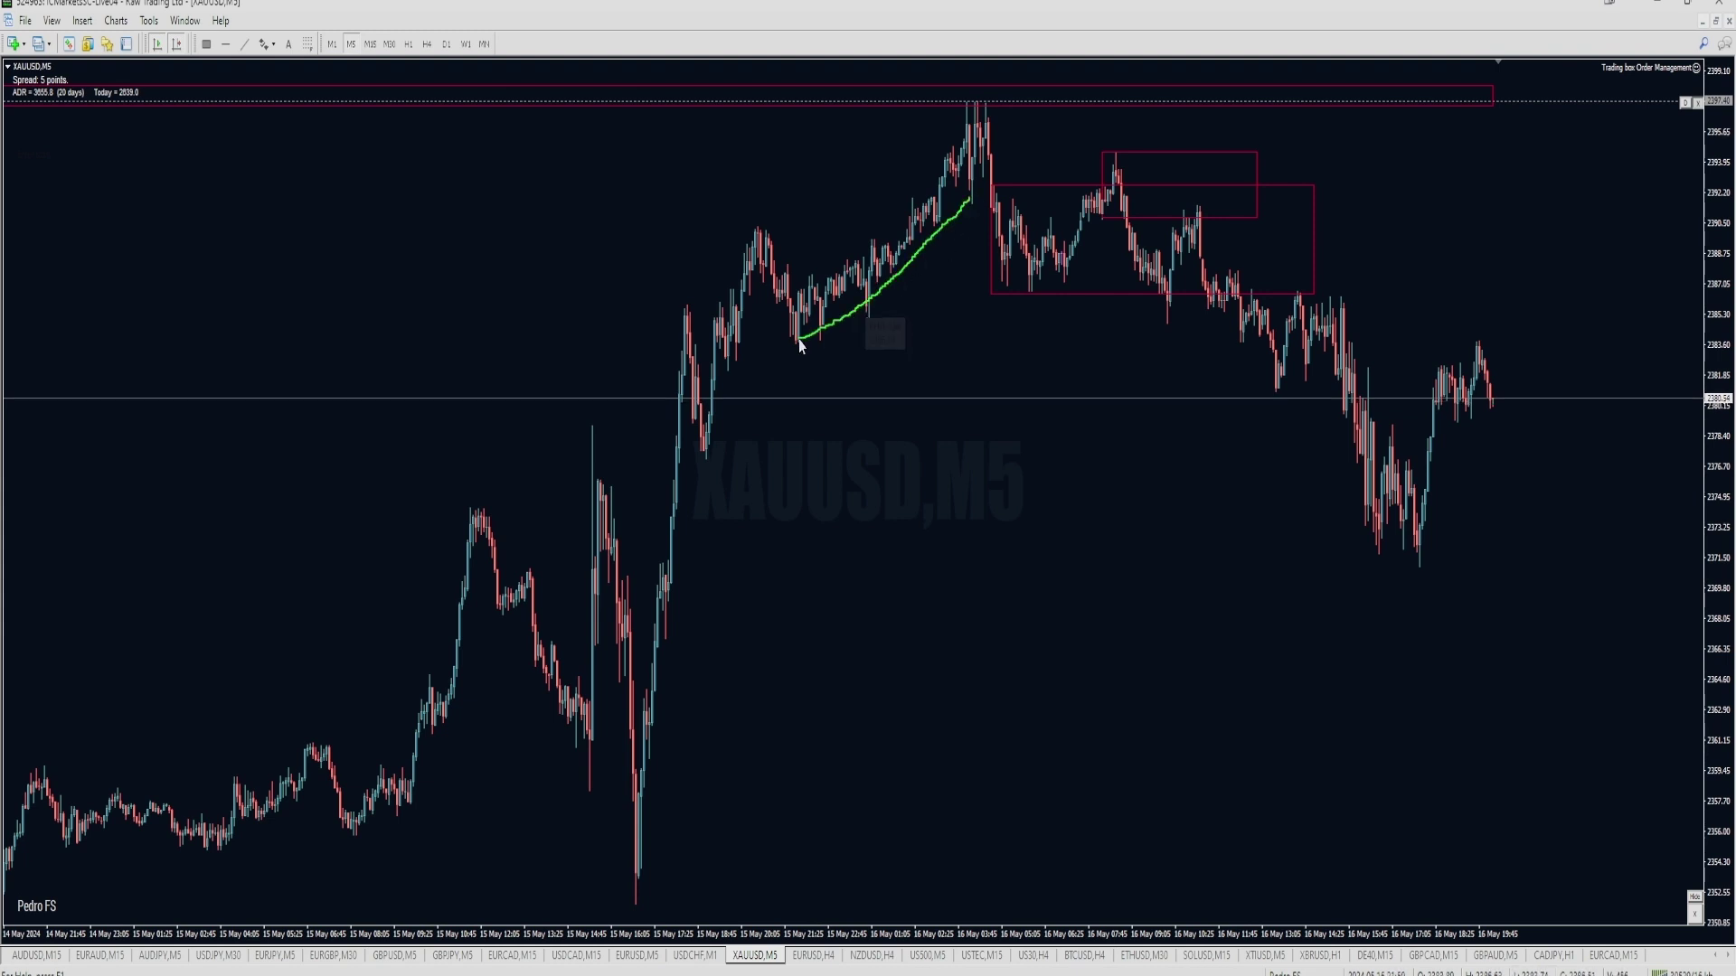
Draw a white line from the 10 May high to the 15 May rise and make it horizontal at about 2378.5.
key("minus")
key("minus")
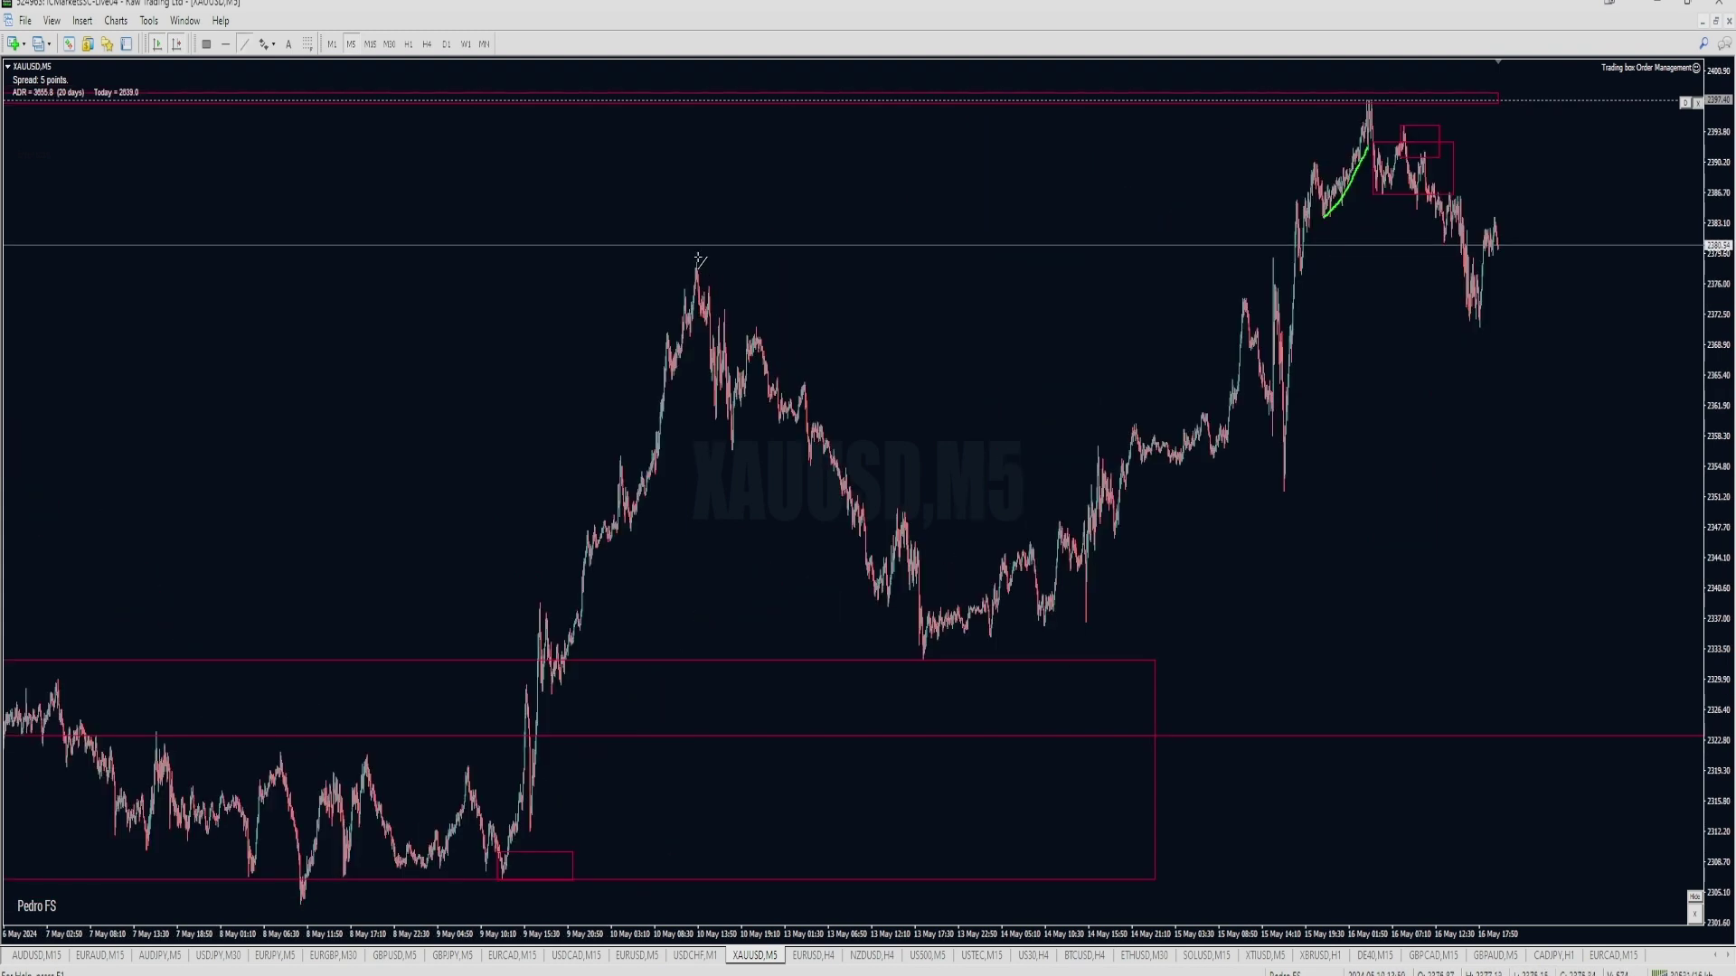
left_click_drag(703, 262, 1310, 266)
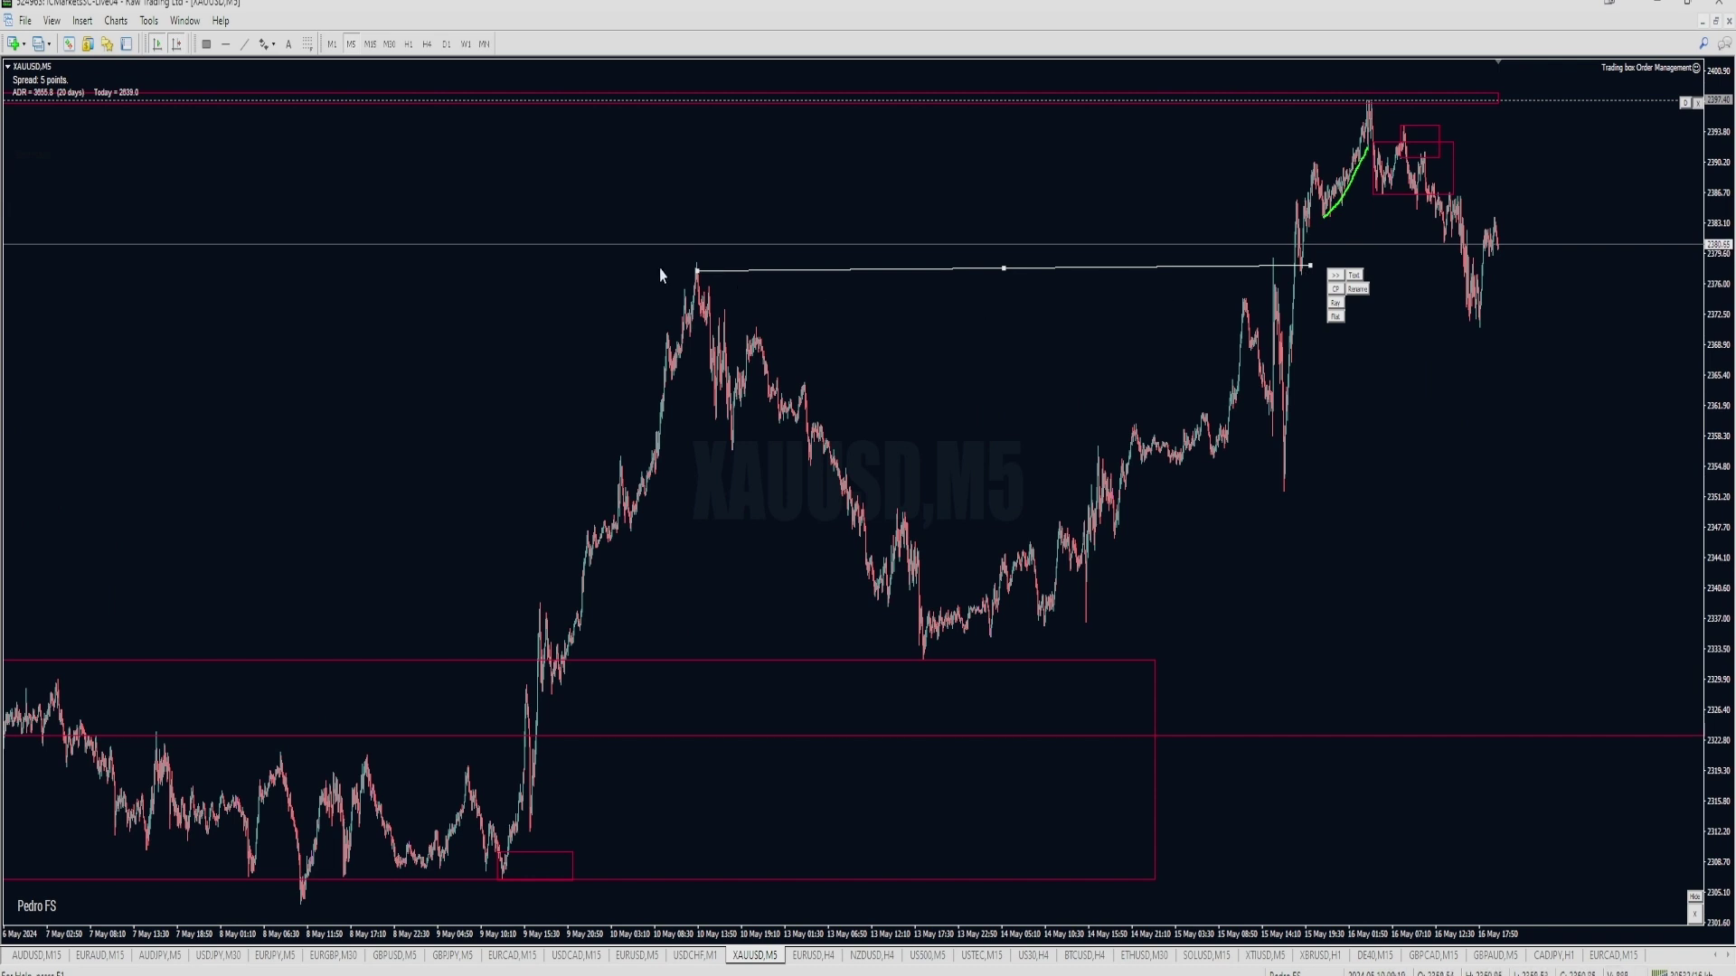
left_click_drag(696, 270, 696, 263)
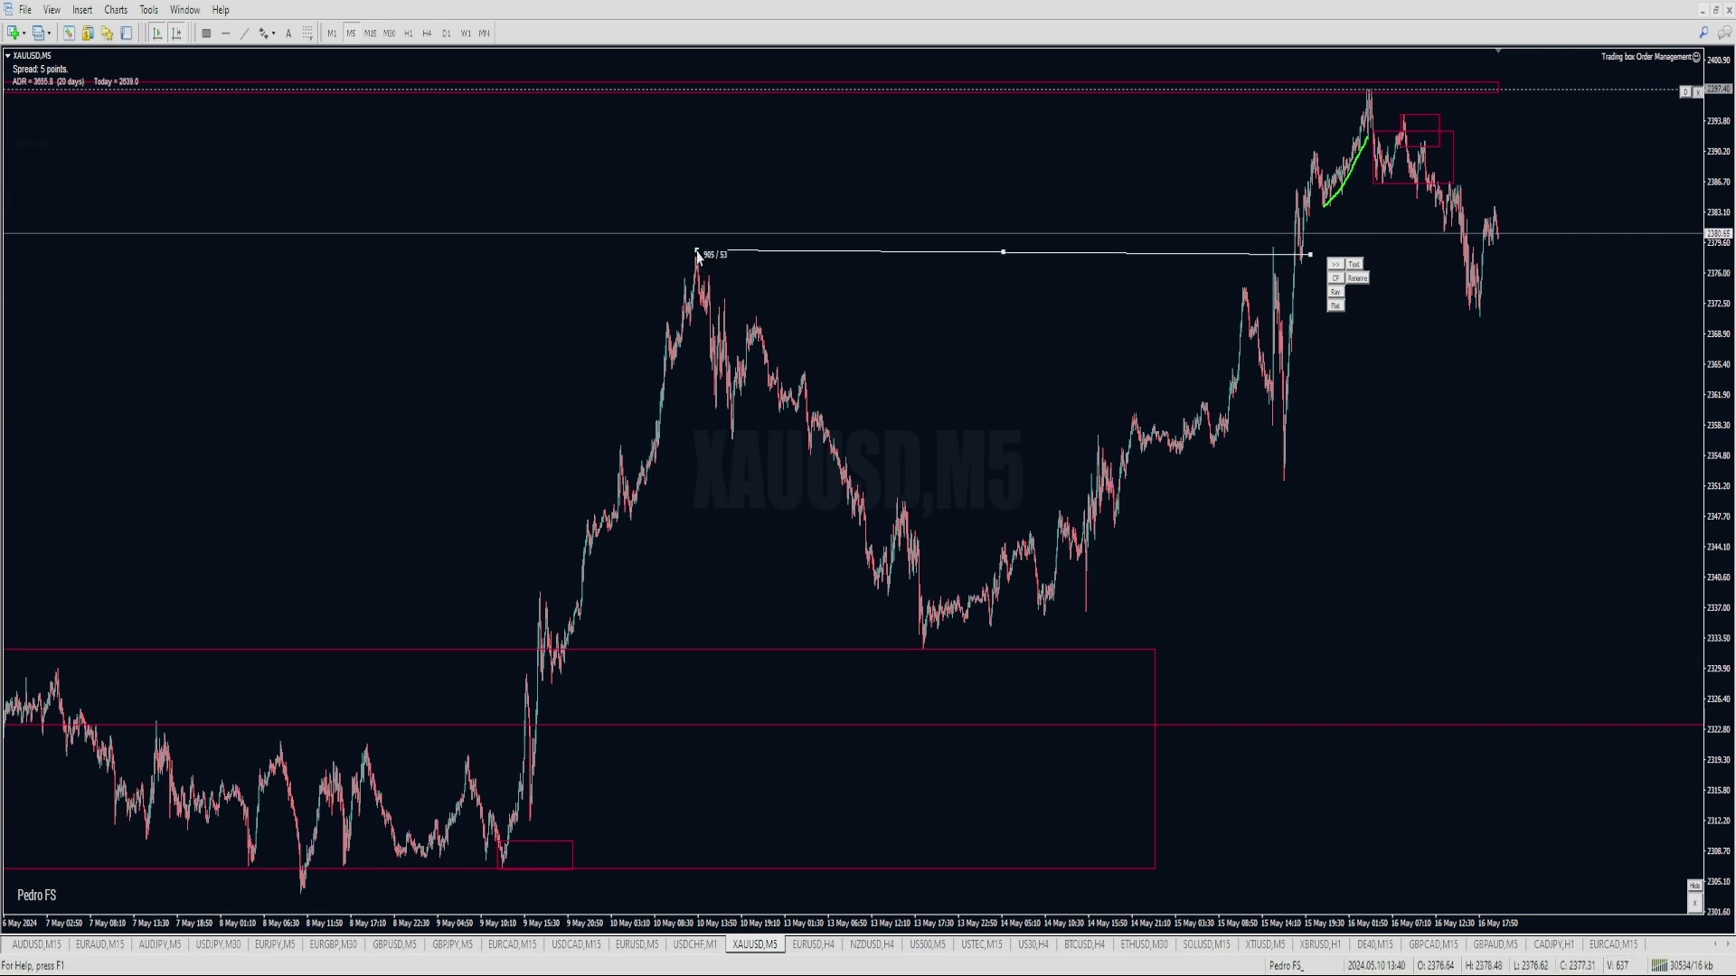
left_click(1333, 305)
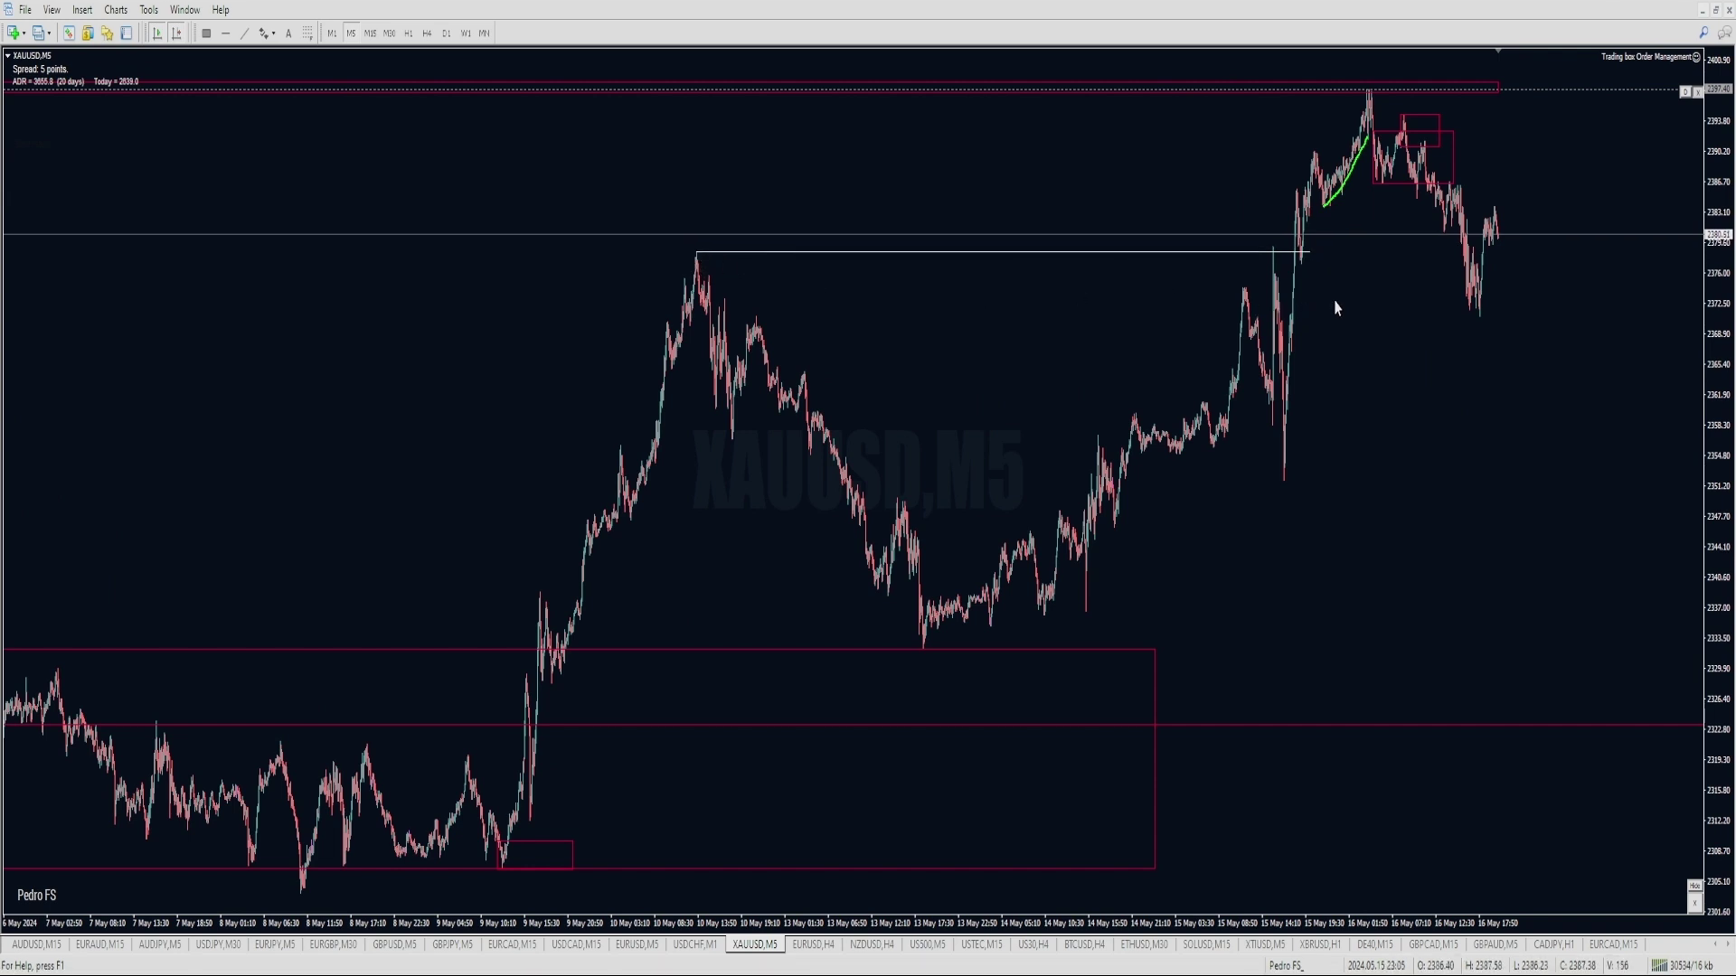
Sketch green strokes over the 15 May breakout and its pullback to the white line, undoing the first ones.
key("plus")
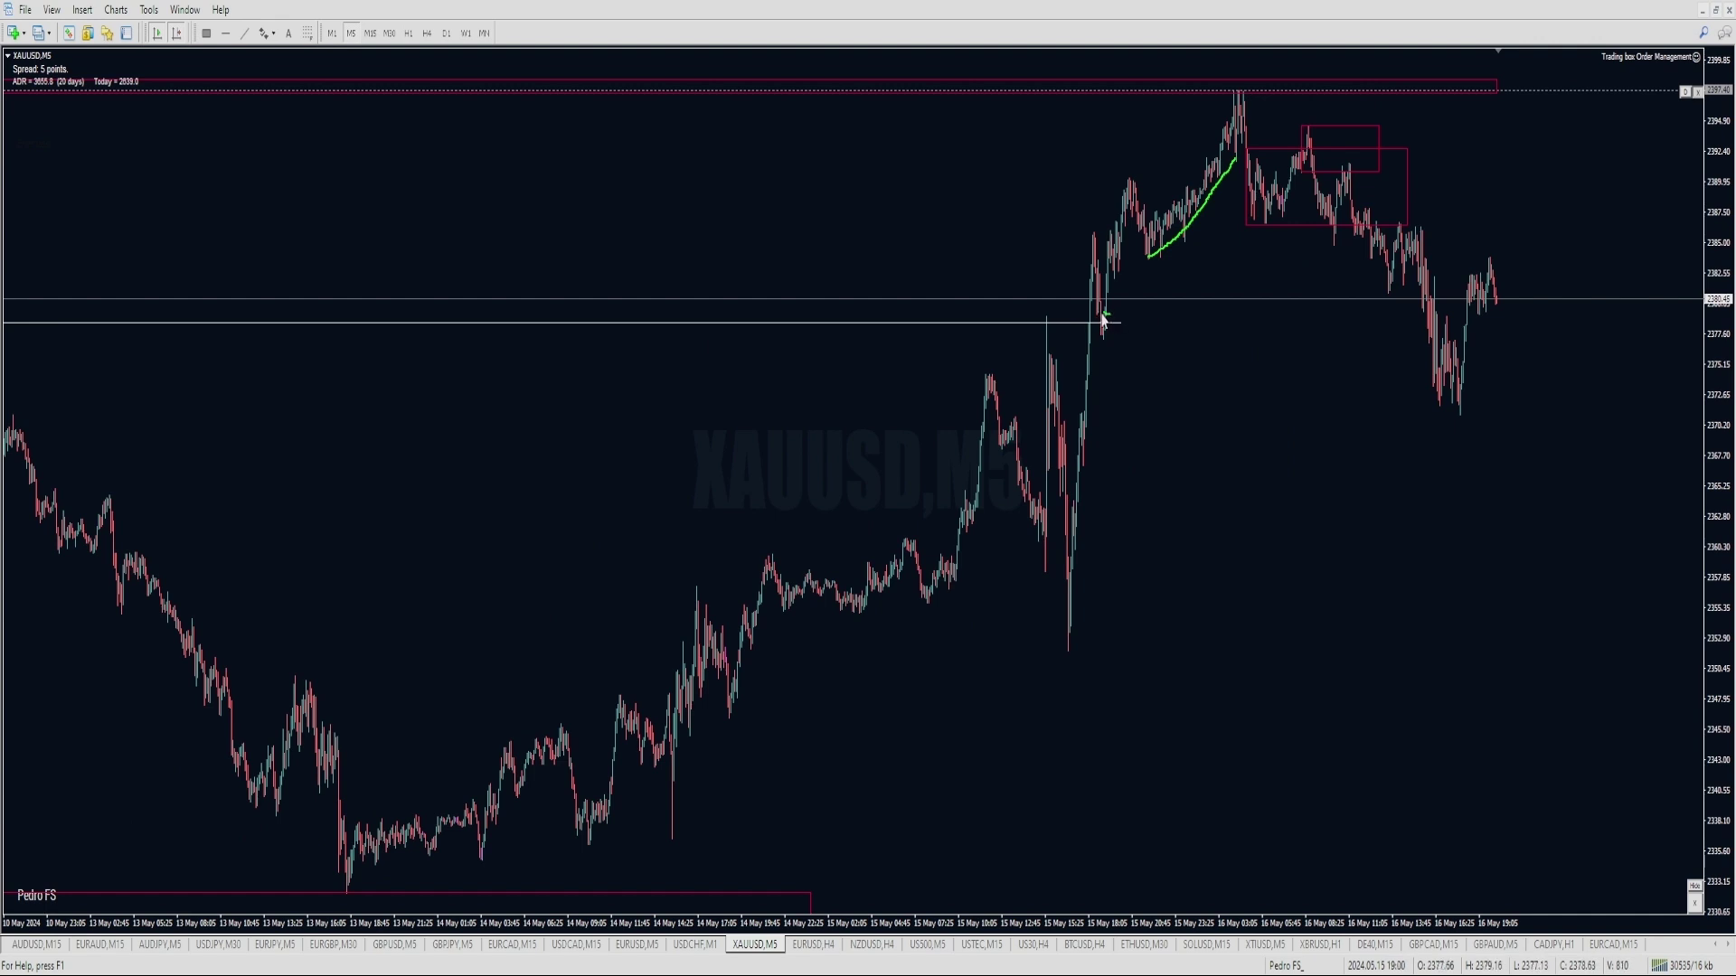
mouse_move(1040, 342)
left_mouse_down()
mouse_move(1056, 338)
mouse_move(1053, 609)
mouse_move(1103, 269)
mouse_move(1112, 342)
mouse_move(1136, 237)
left_mouse_up()
key("ctrl+z")
key("ctrl+z")
left_click_drag(1113, 307, 1108, 365)
Trace the white line from the 10 May high and the 15 May drop and recovery in green, and undo the strokes.
key("minus")
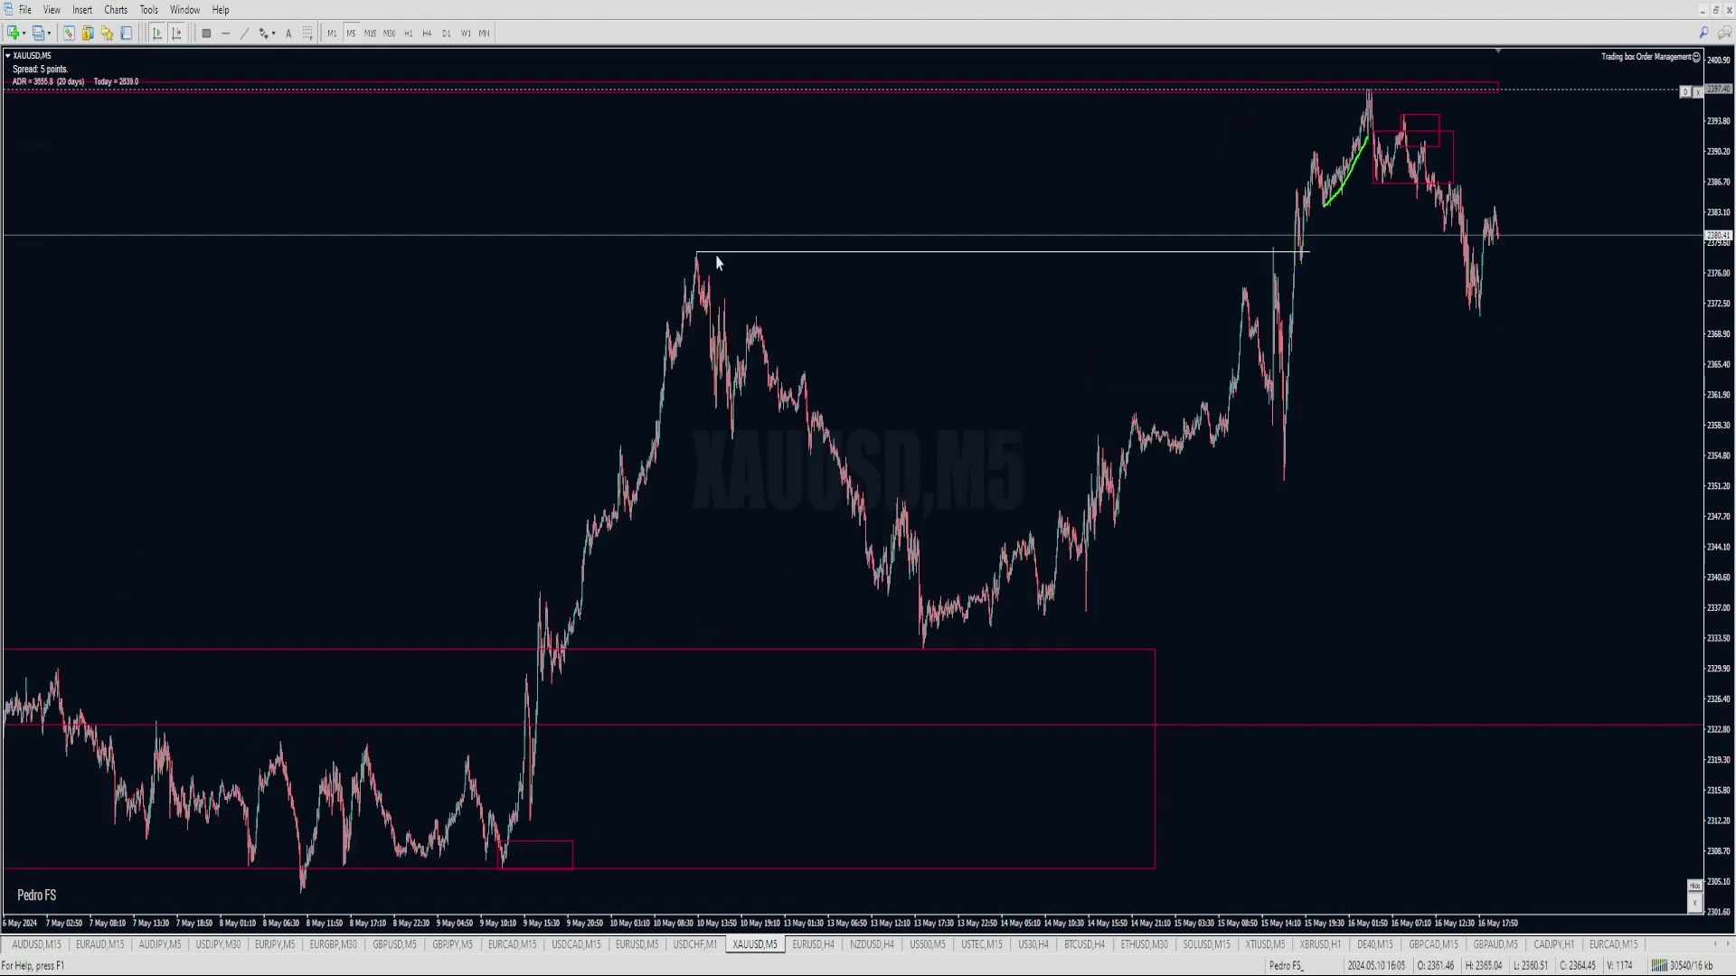
mouse_move(697, 259)
left_mouse_down()
mouse_move(1282, 248)
mouse_move(1275, 494)
mouse_move(1302, 192)
mouse_move(1302, 262)
mouse_move(1348, 253)
mouse_move(1353, 132)
left_mouse_up()
key("ctrl+z")
key("ctrl+z")
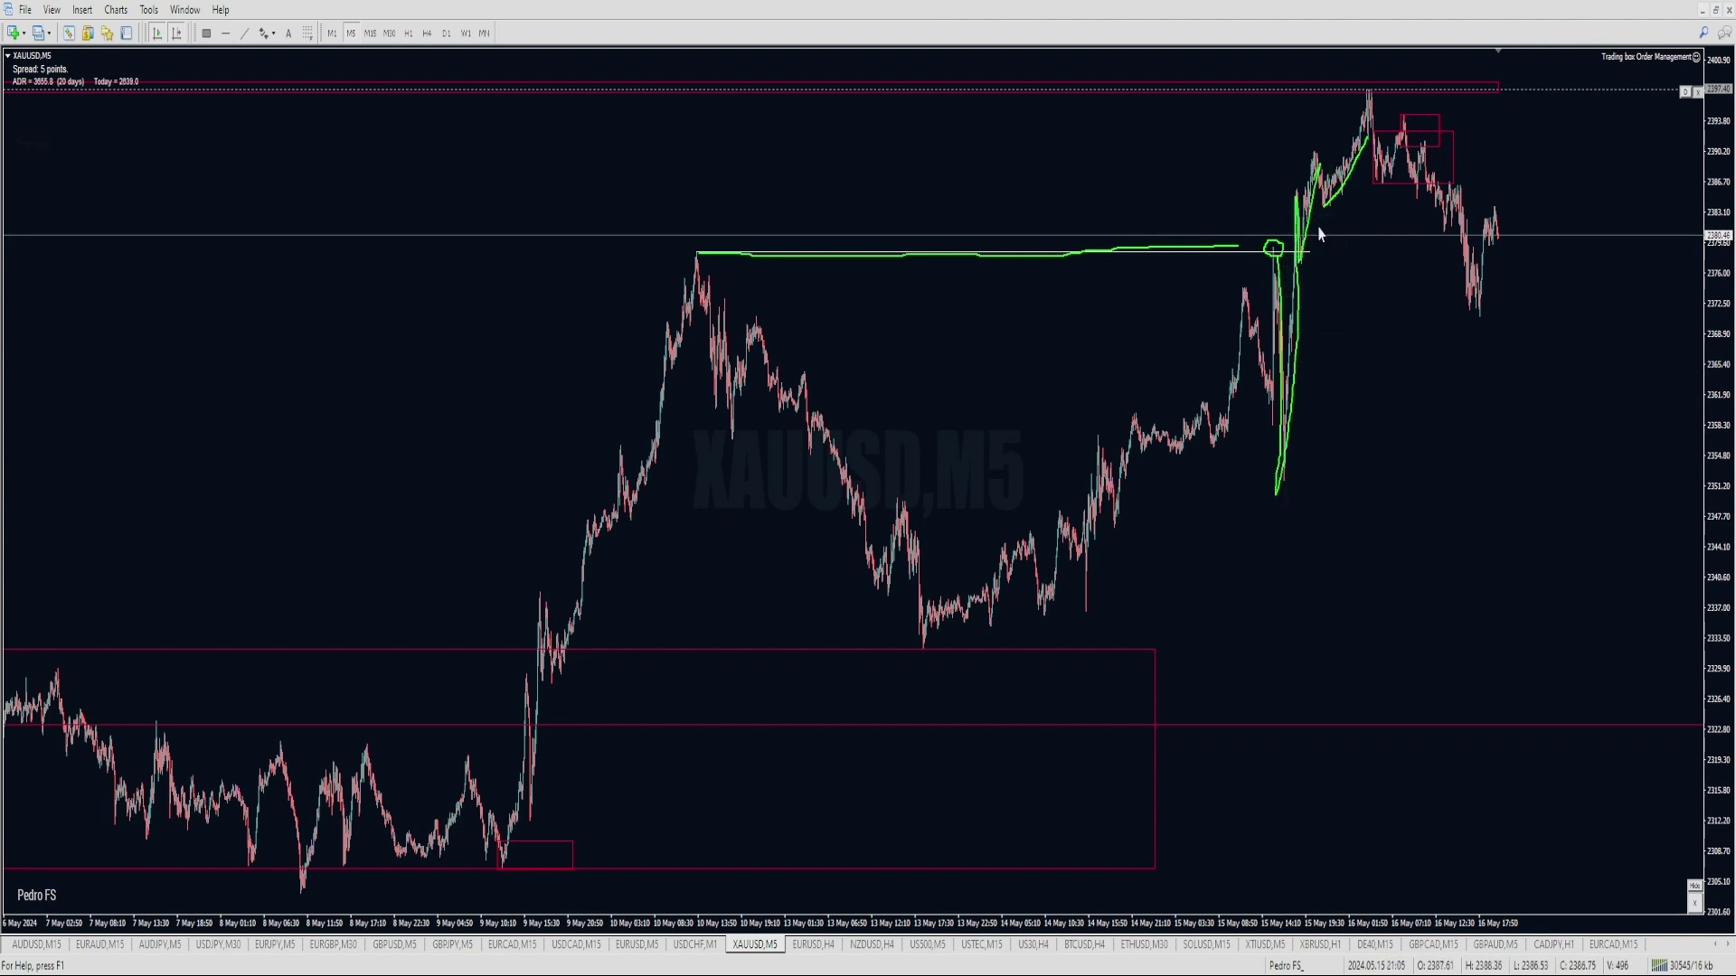
key("ctrl+z")
key("ctrl+z")
key("ctrl+z")
key("ctrl+z")
Extend the green curve down to the circled 15 May pullback and place a horizontal line at about 2371.4.
key("plus")
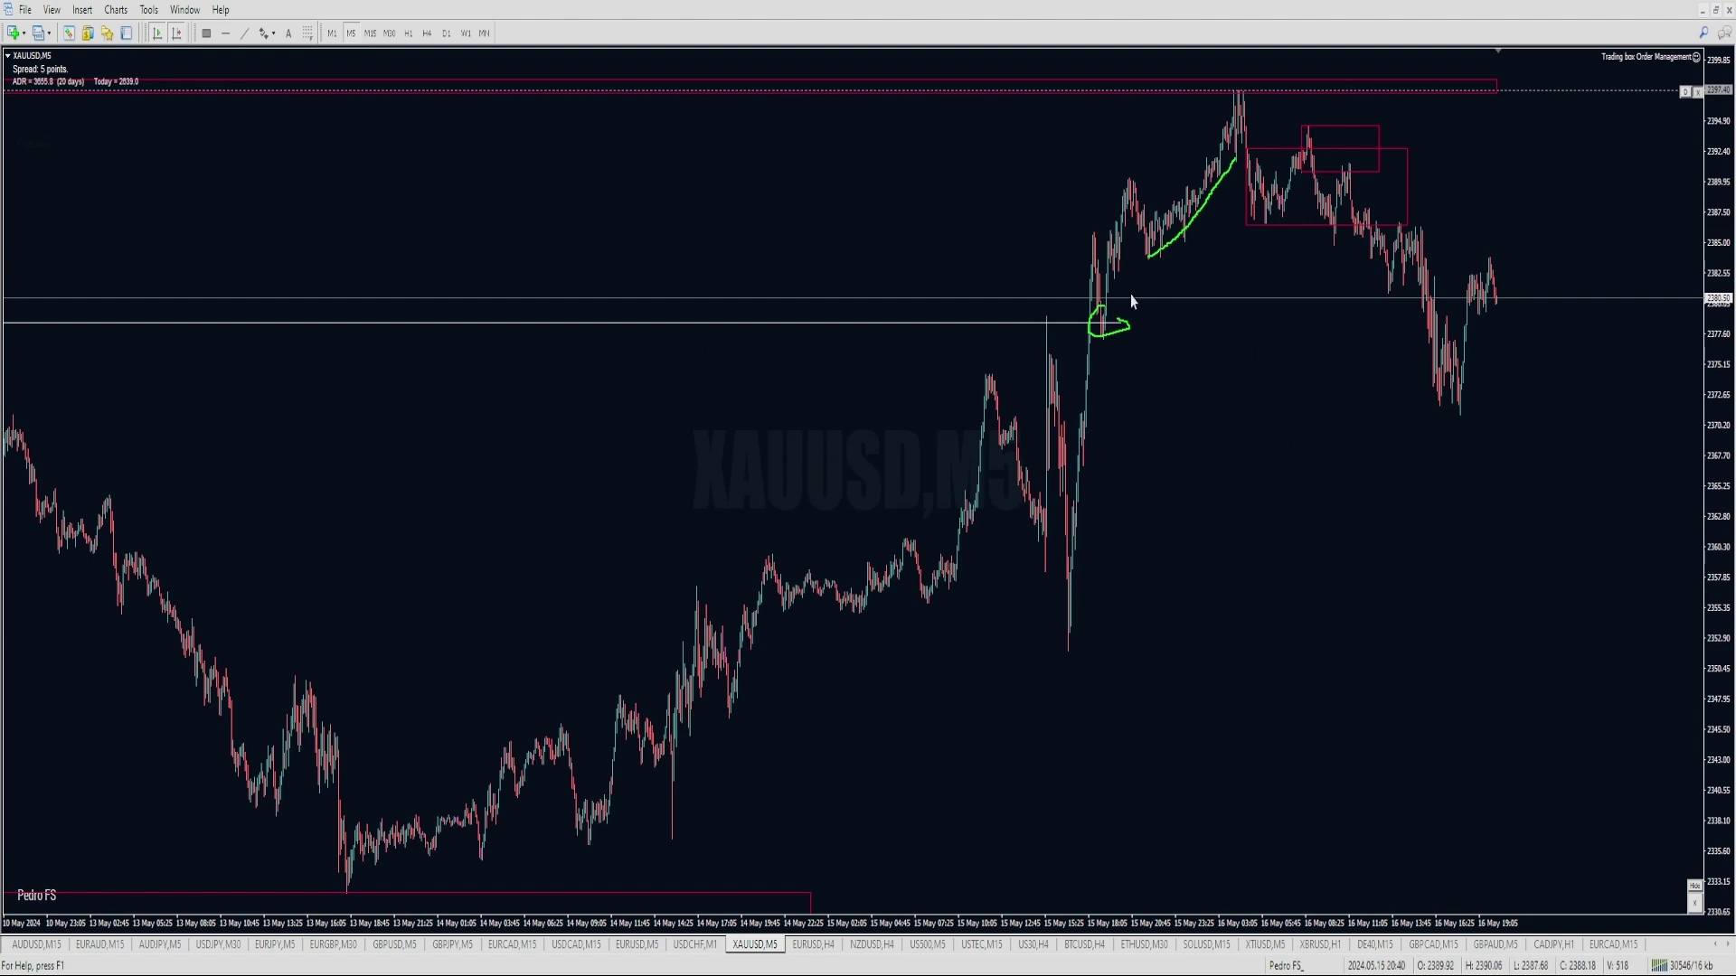
mouse_move(1235, 152)
left_mouse_down()
mouse_move(1128, 306)
mouse_move(1096, 317)
mouse_move(1121, 318)
left_mouse_up()
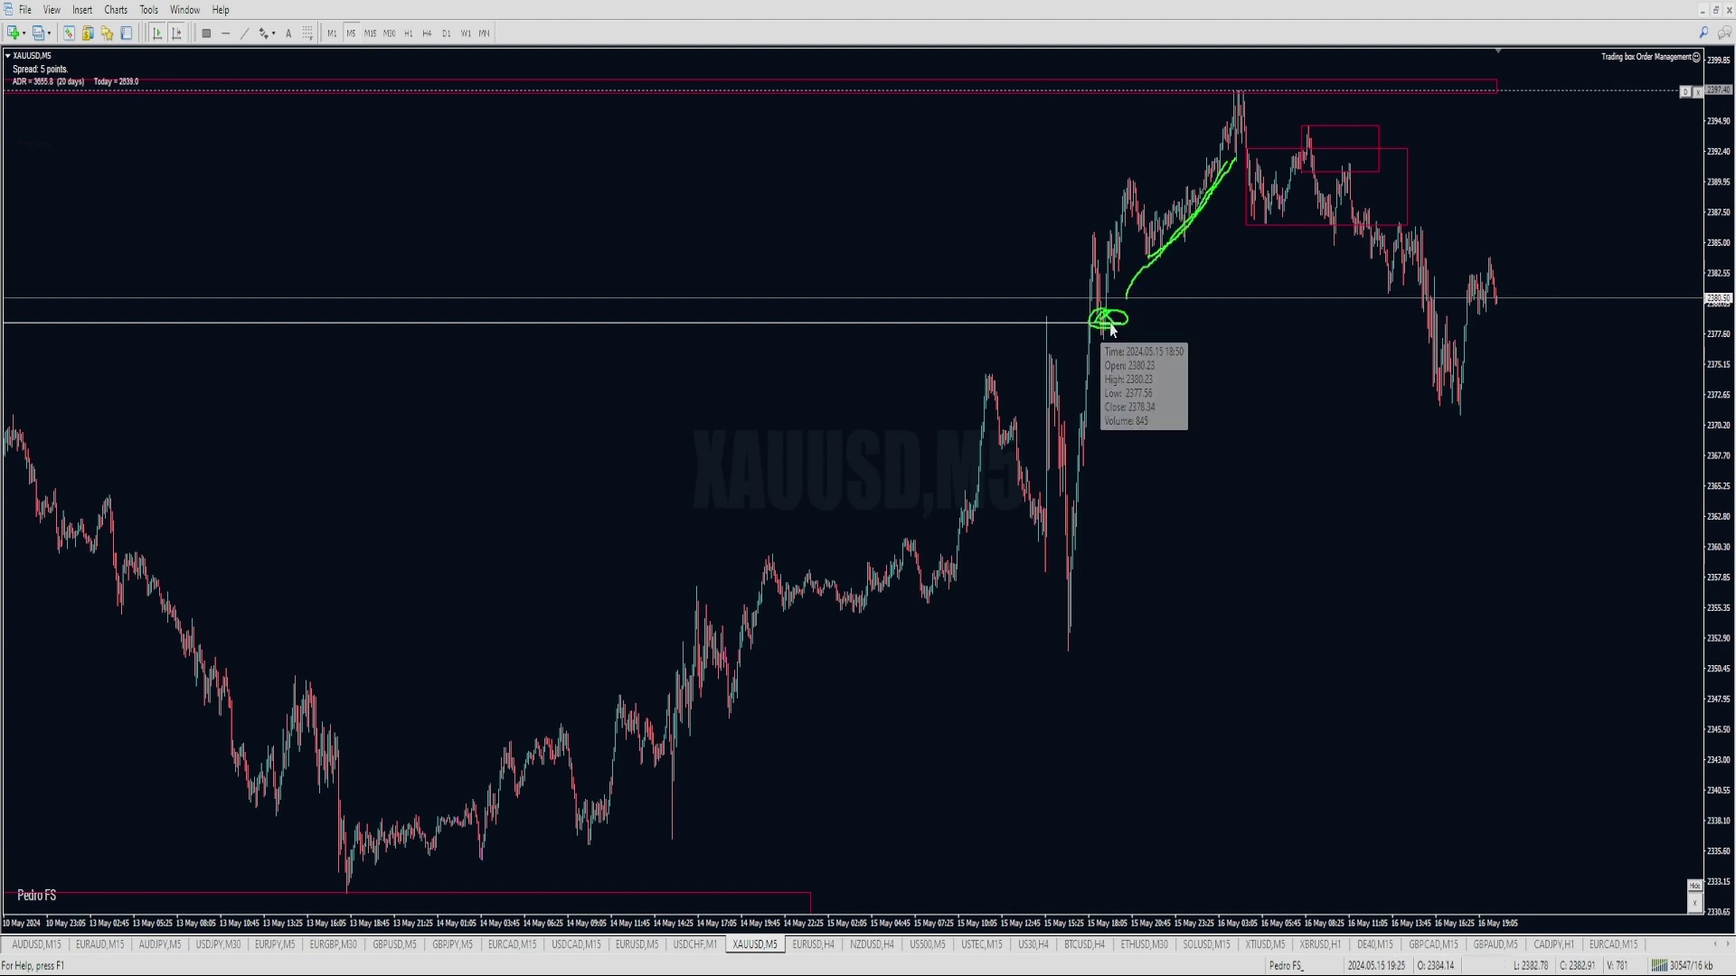
key("h")
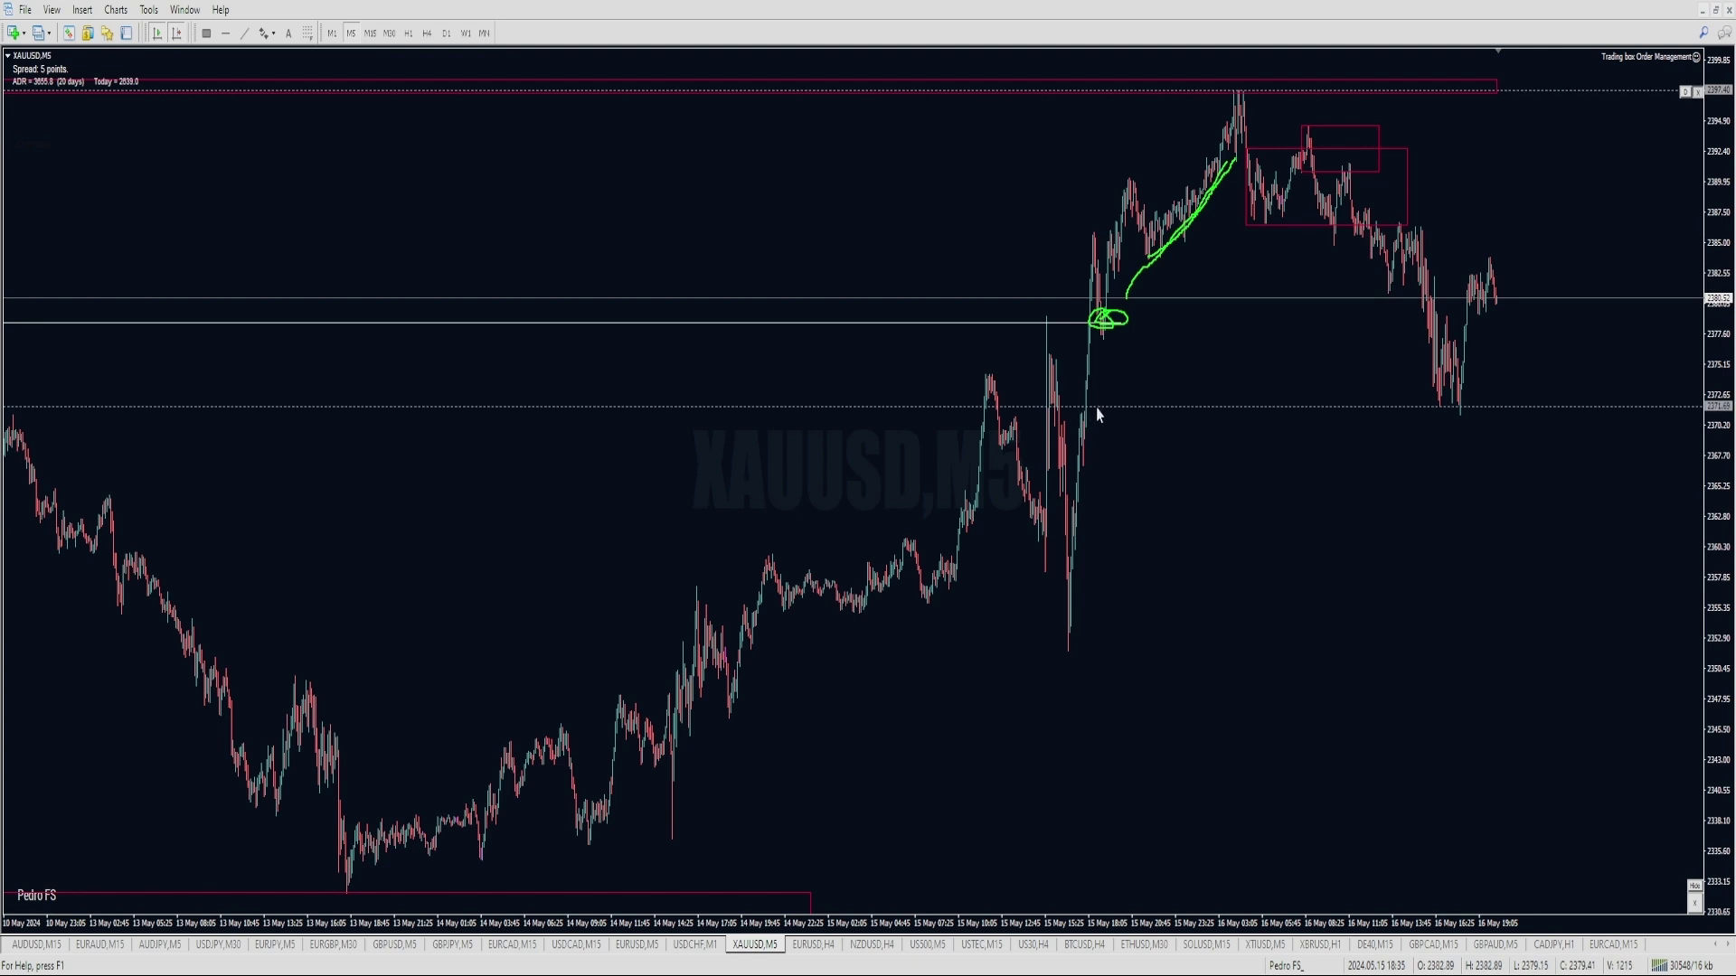
key("plus")
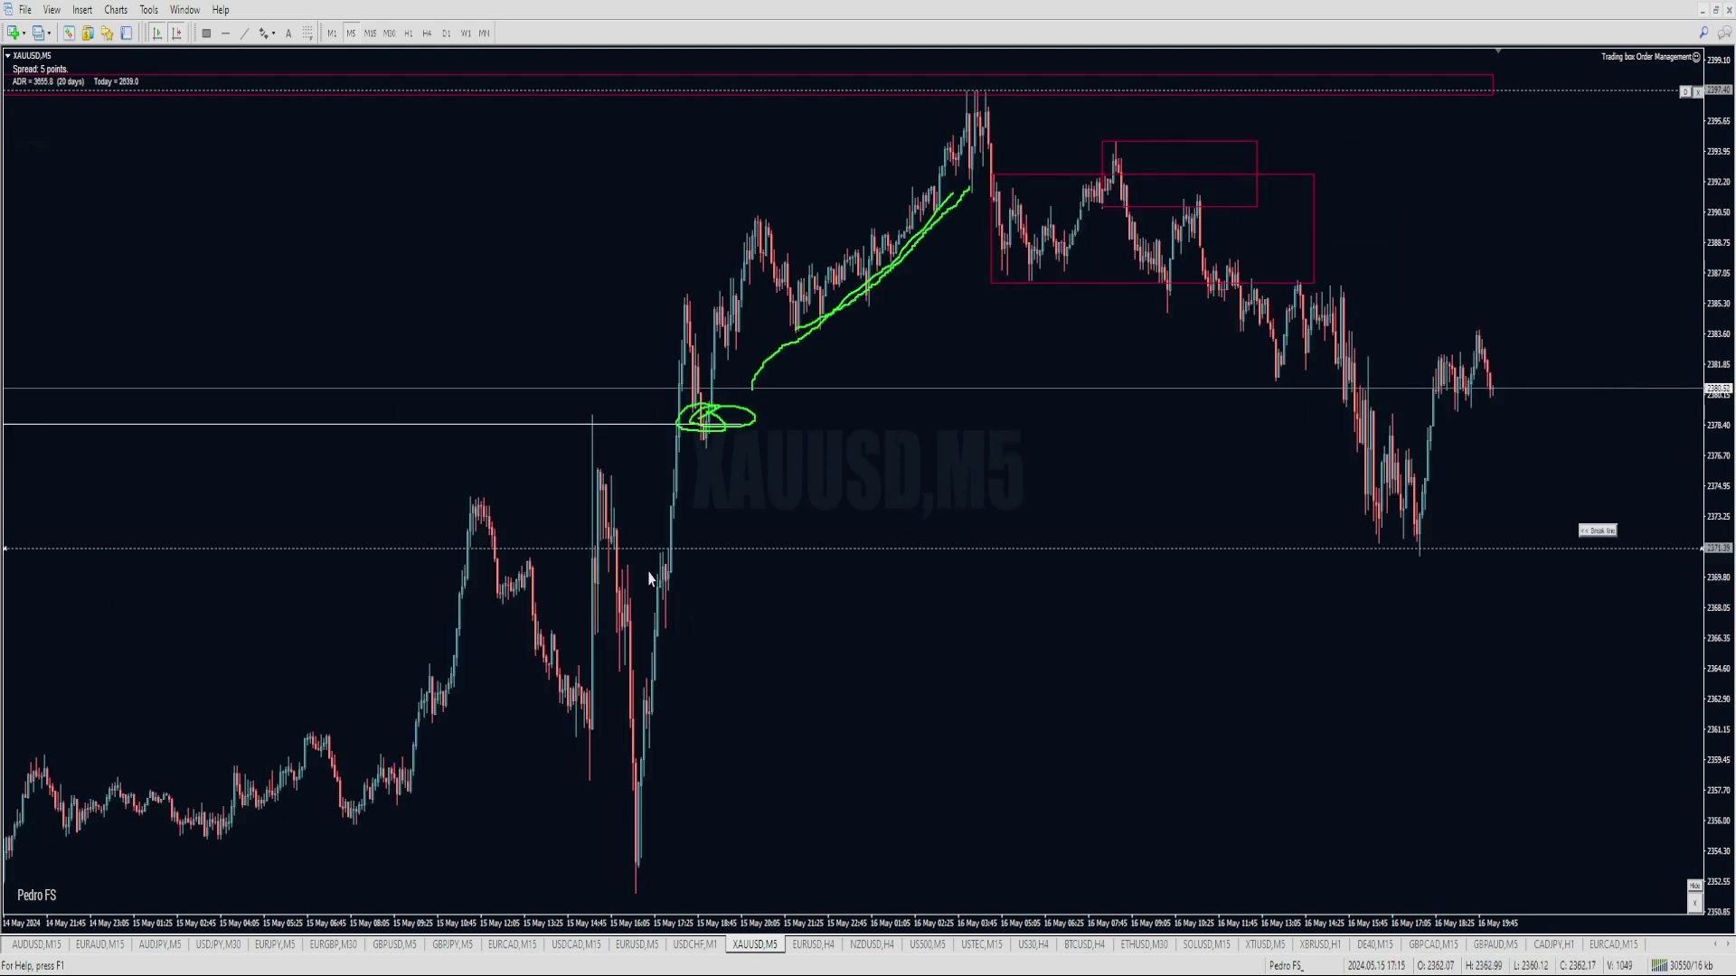
Draw a small rectangle beside the 15 May rise, spanning about 2366.9 to 2370.6, and undo the extra green strokes.
mouse_move(666, 548)
left_mouse_down()
mouse_move(740, 624)
mouse_move(818, 627)
left_mouse_up()
mouse_move(655, 557)
left_mouse_down()
mouse_move(673, 588)
mouse_move(690, 262)
left_mouse_up()
key("ctrl+z")
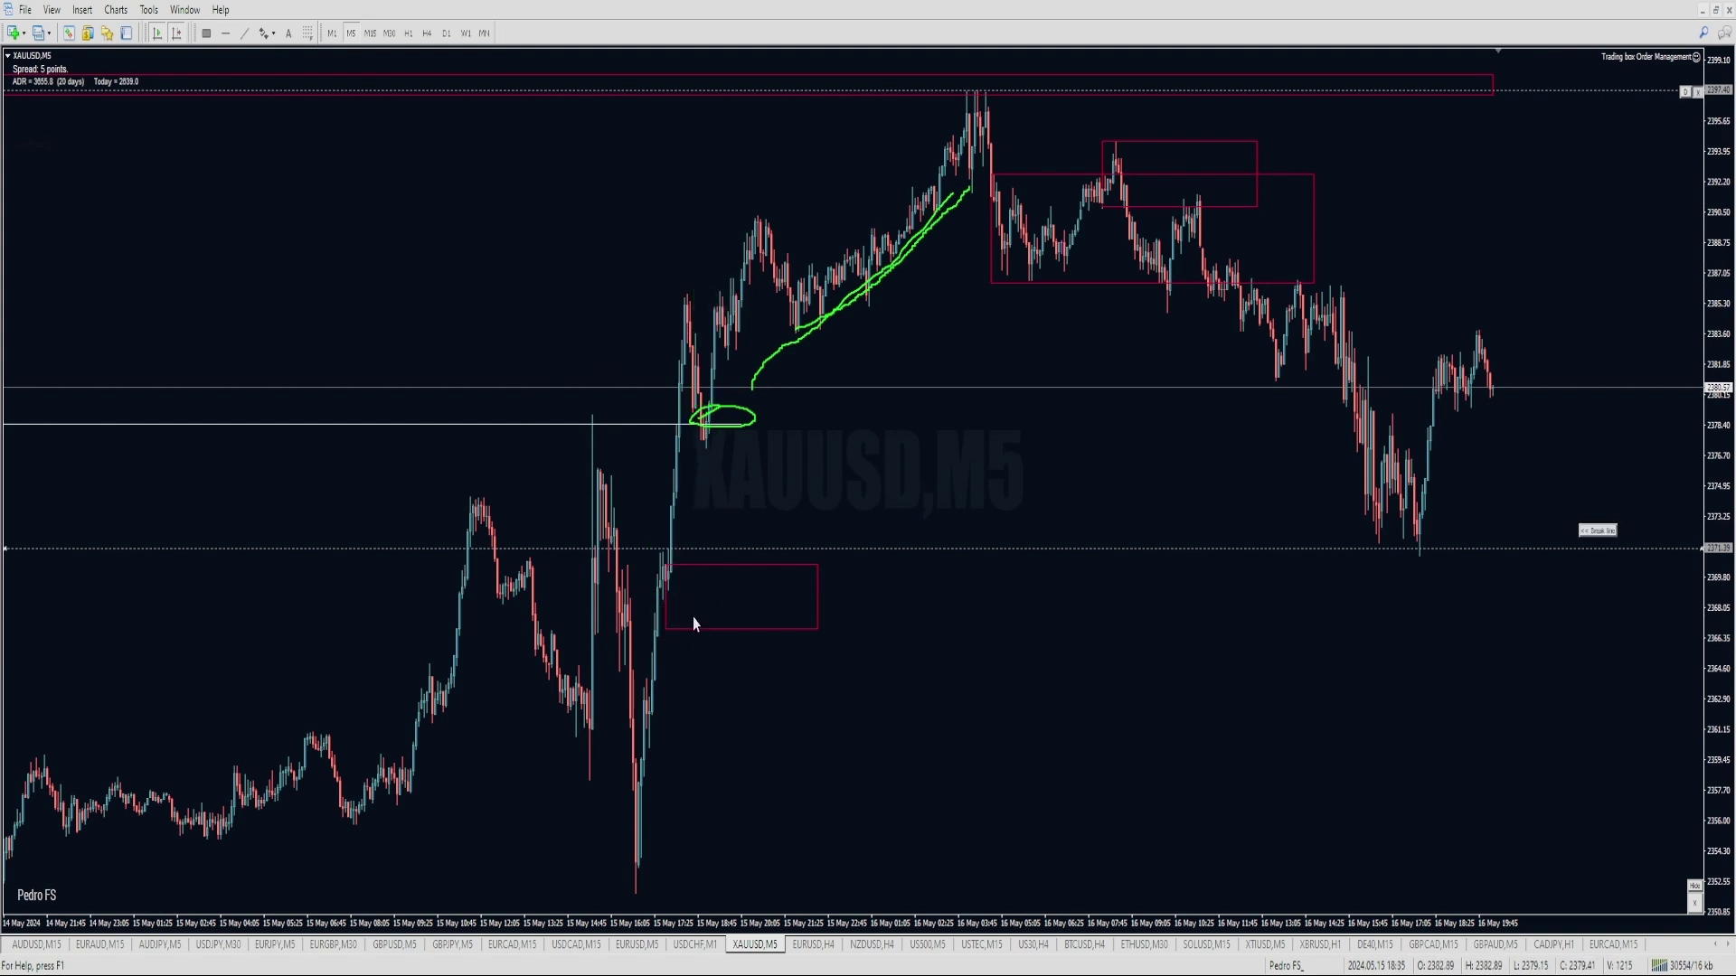
left_click_drag(555, 774, 750, 757)
key("ctrl+z")
Stretch the new rectangle from about 17:20 on 15 May to 19:00 on 16 May, spanning about 2367.1 to 2371.4.
double_click(815, 631)
left_click_drag(817, 565, 1458, 548)
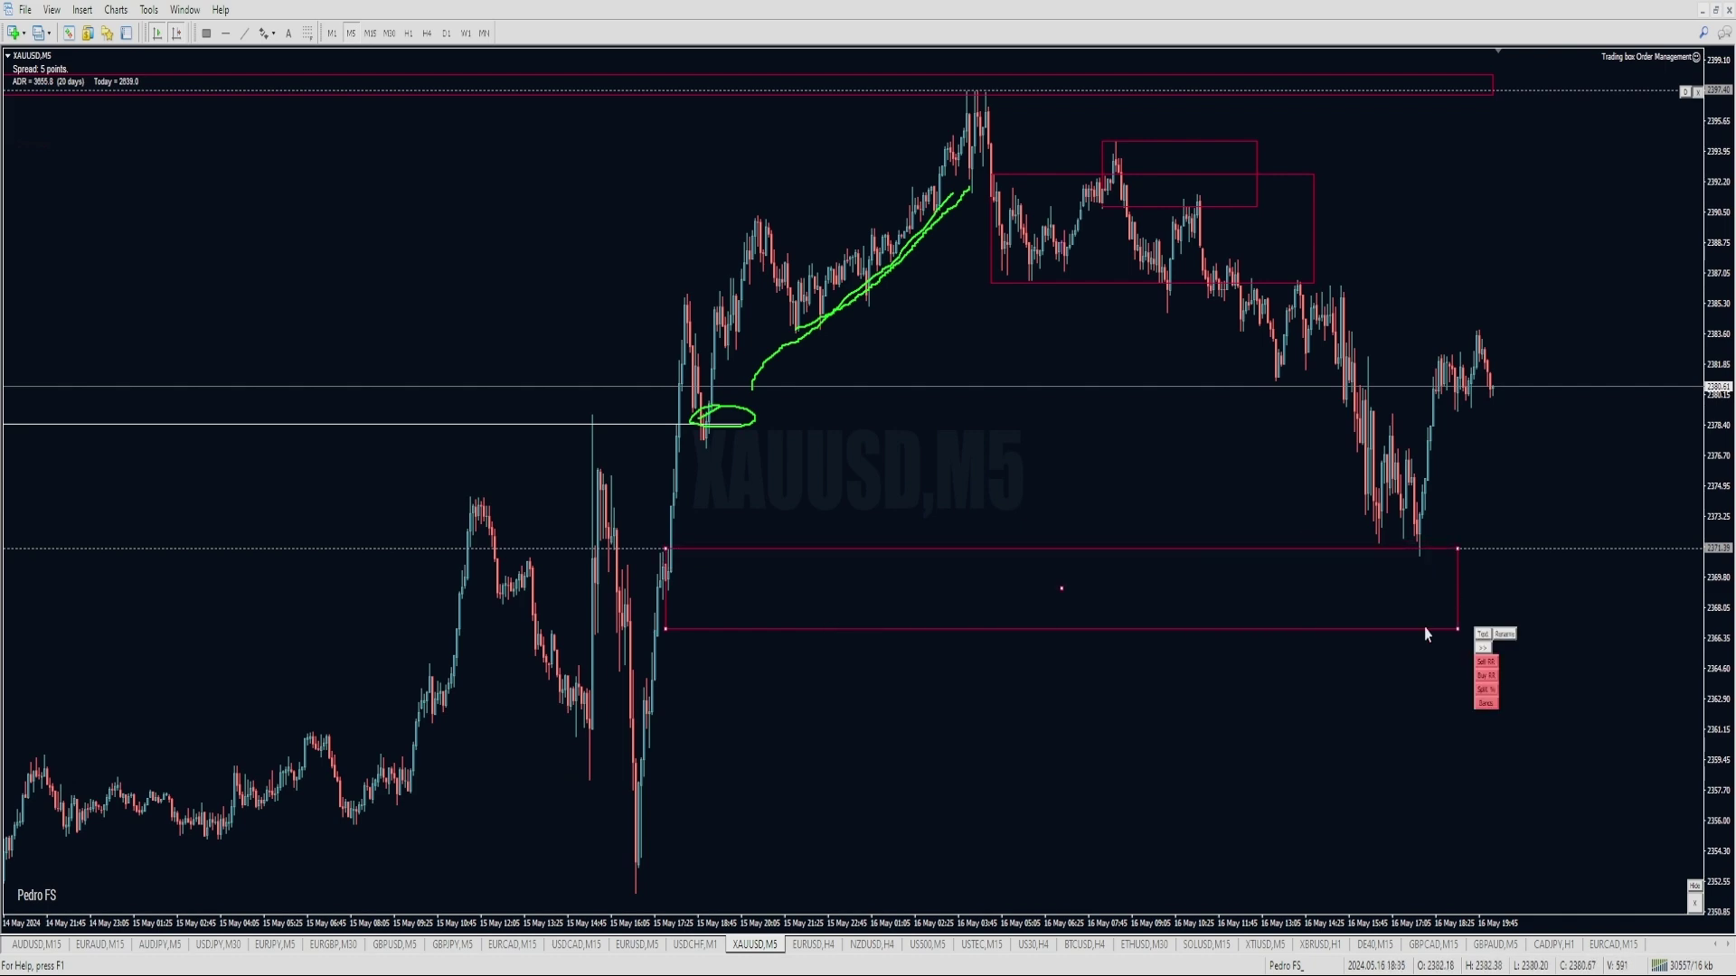
left_click_drag(666, 628, 654, 626)
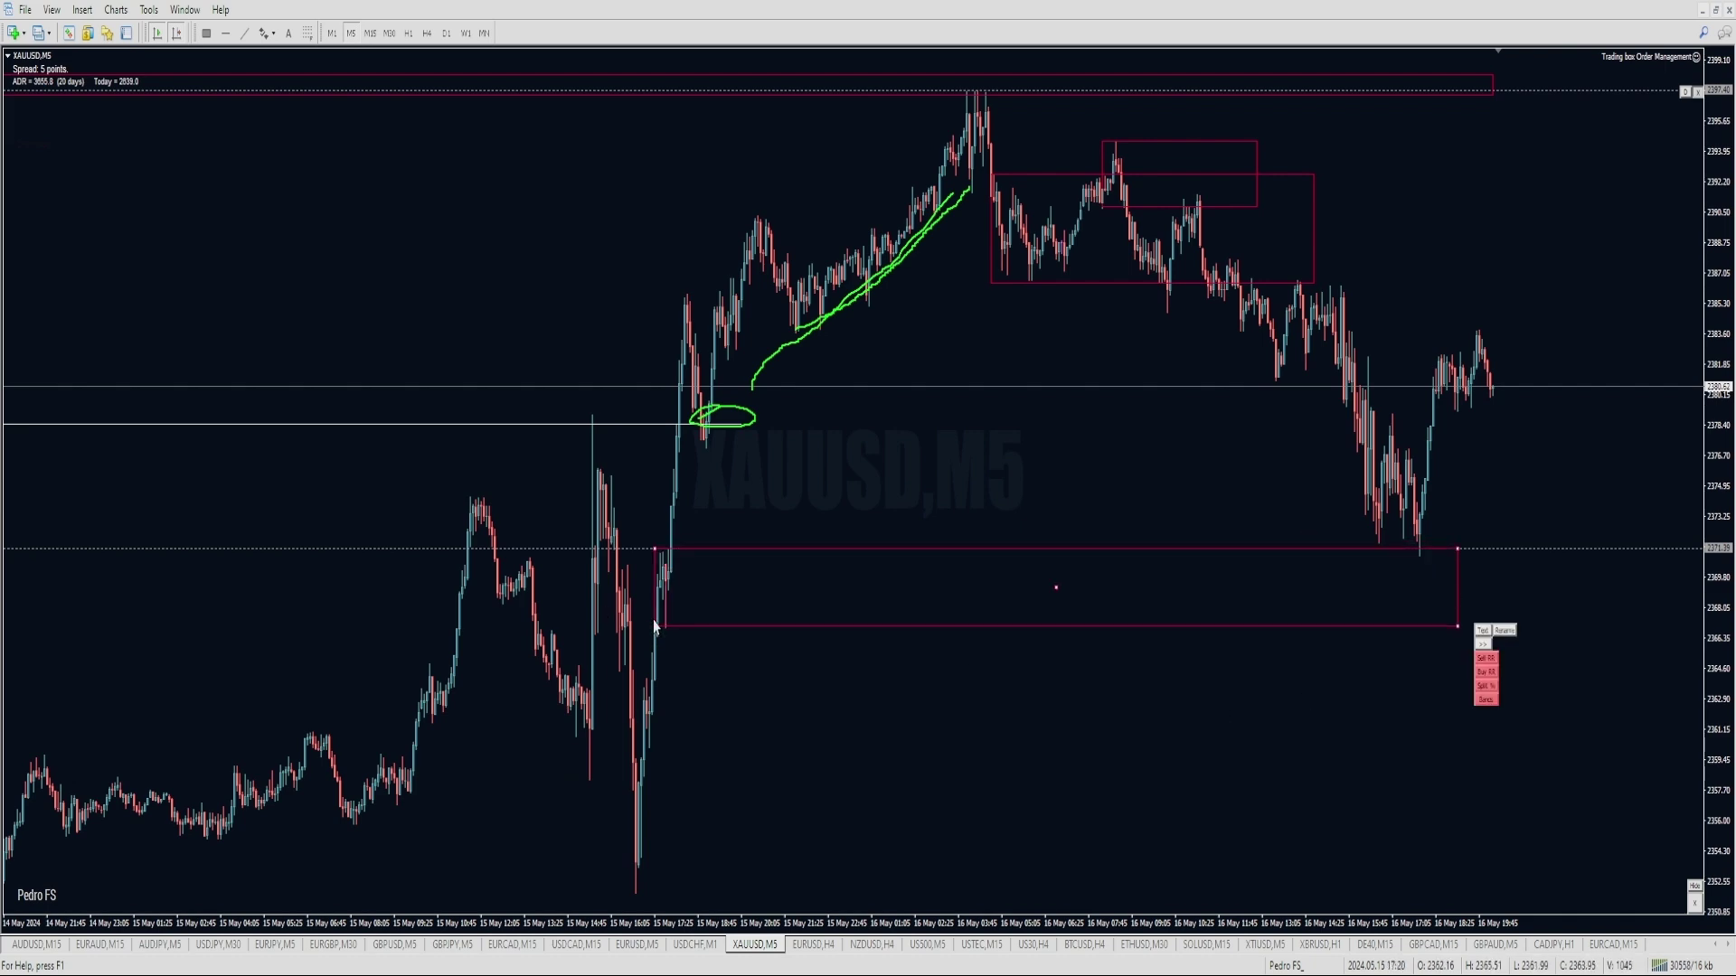
double_click(654, 622)
Draw a green curve under the 15 May lows that precede the sharp drop.
key("minus")
key("minus")
key("plus")
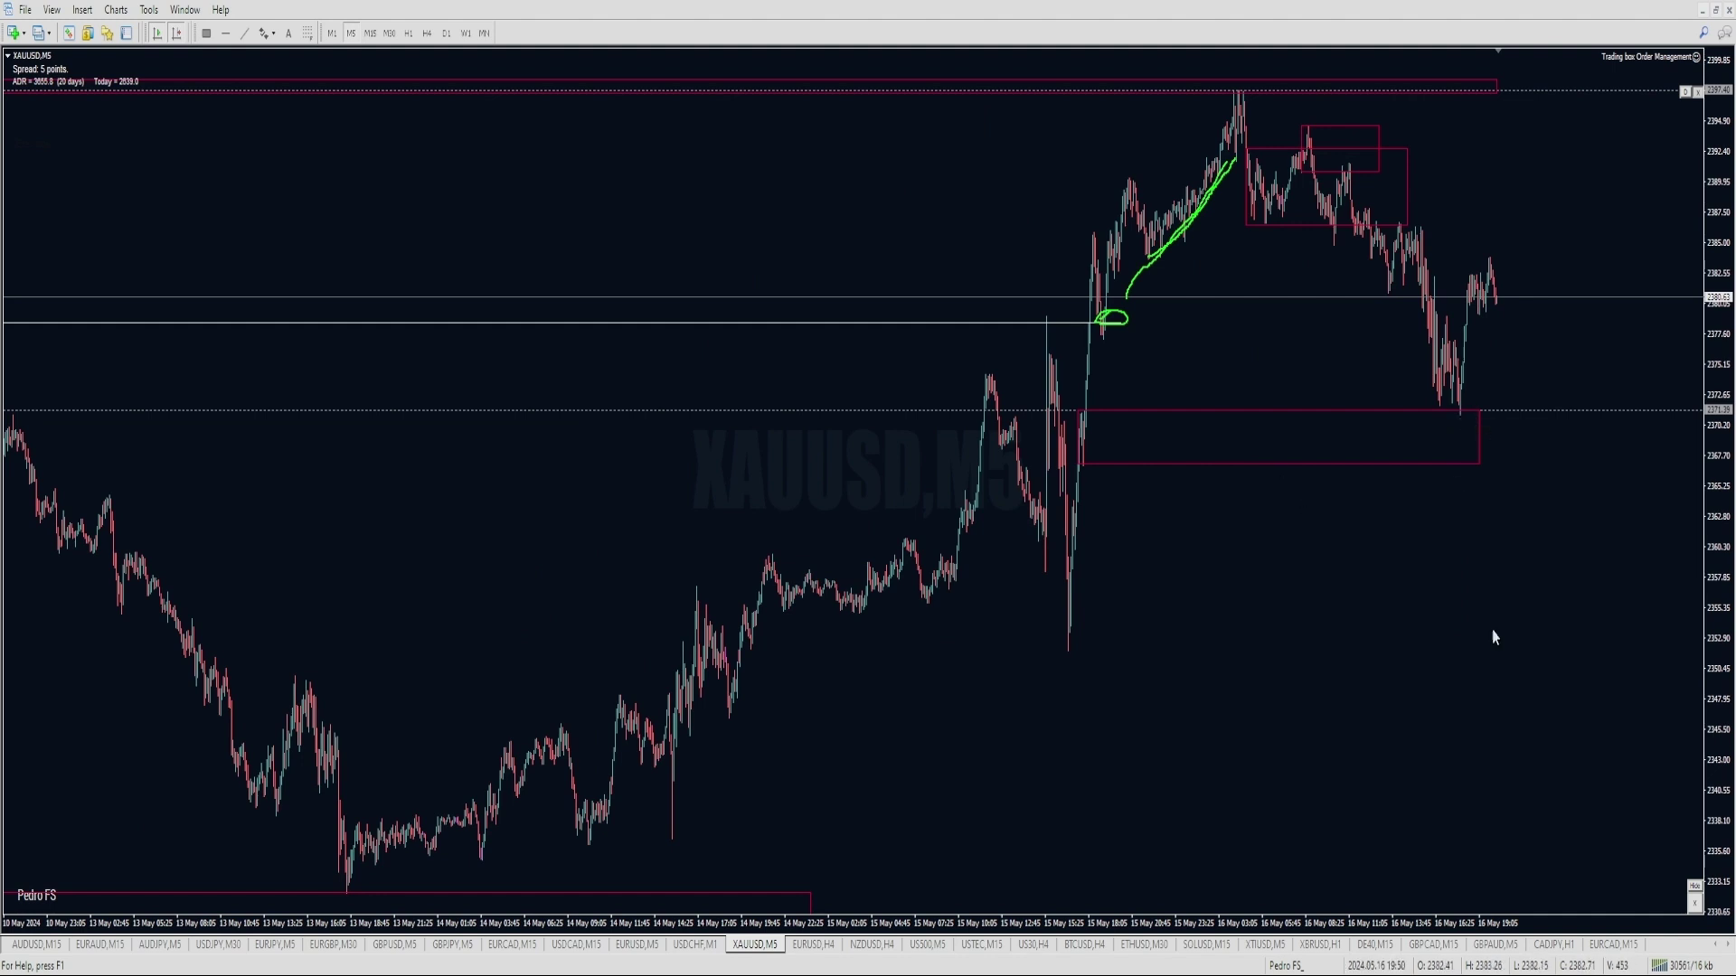
key("ctrl+z")
left_click_drag(1047, 569, 860, 631)
middle_click(792, 648)
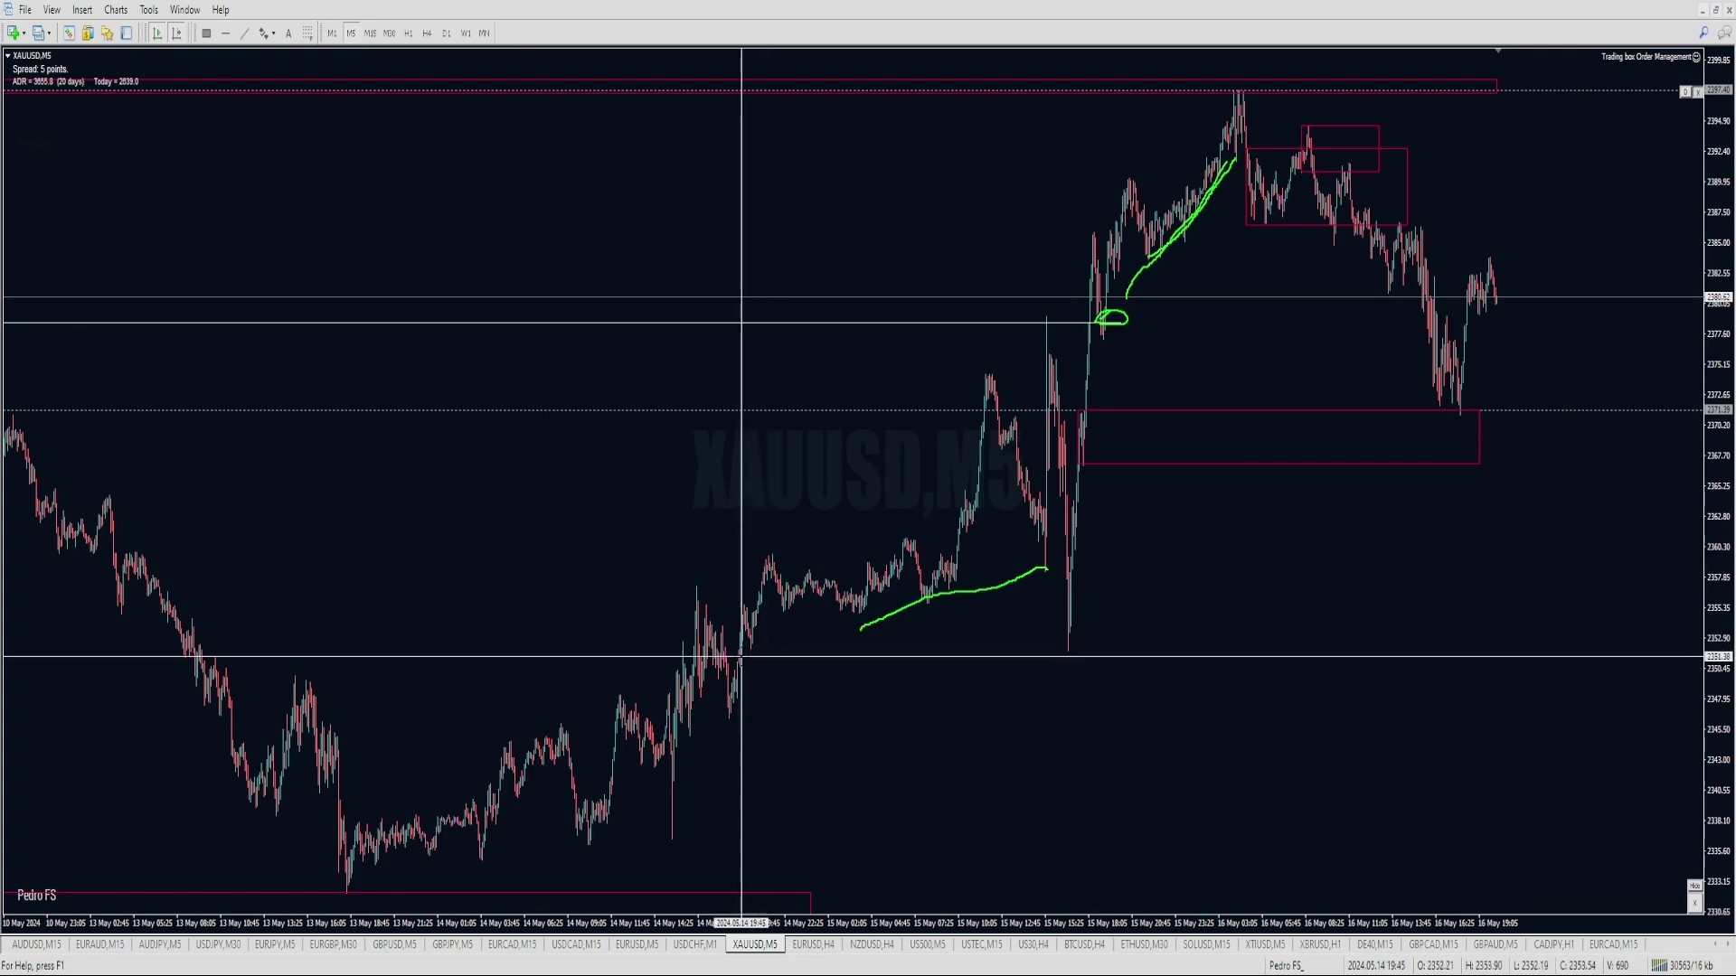
middle_click(740, 654)
Clear all green annotations from the M5 chart and switch to the M15 chart.
key("plus")
key("BackSpace")
key("BackSpace")
key("BackSpace")
key("BackSpace")
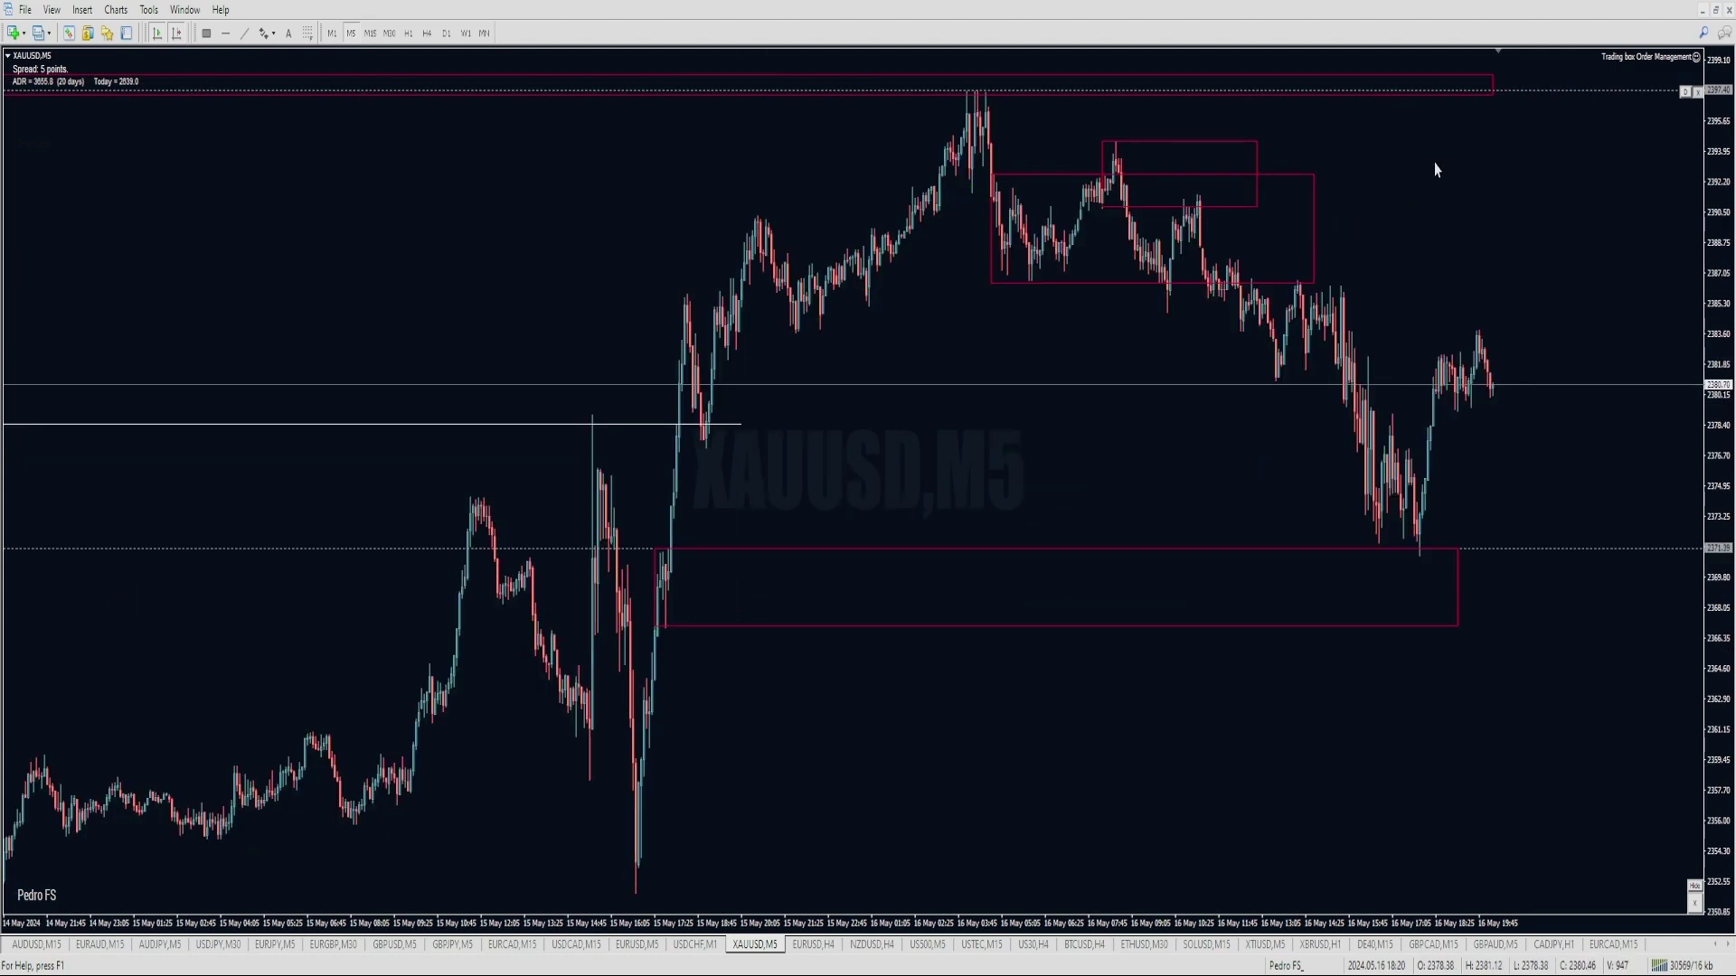
left_click(370, 32)
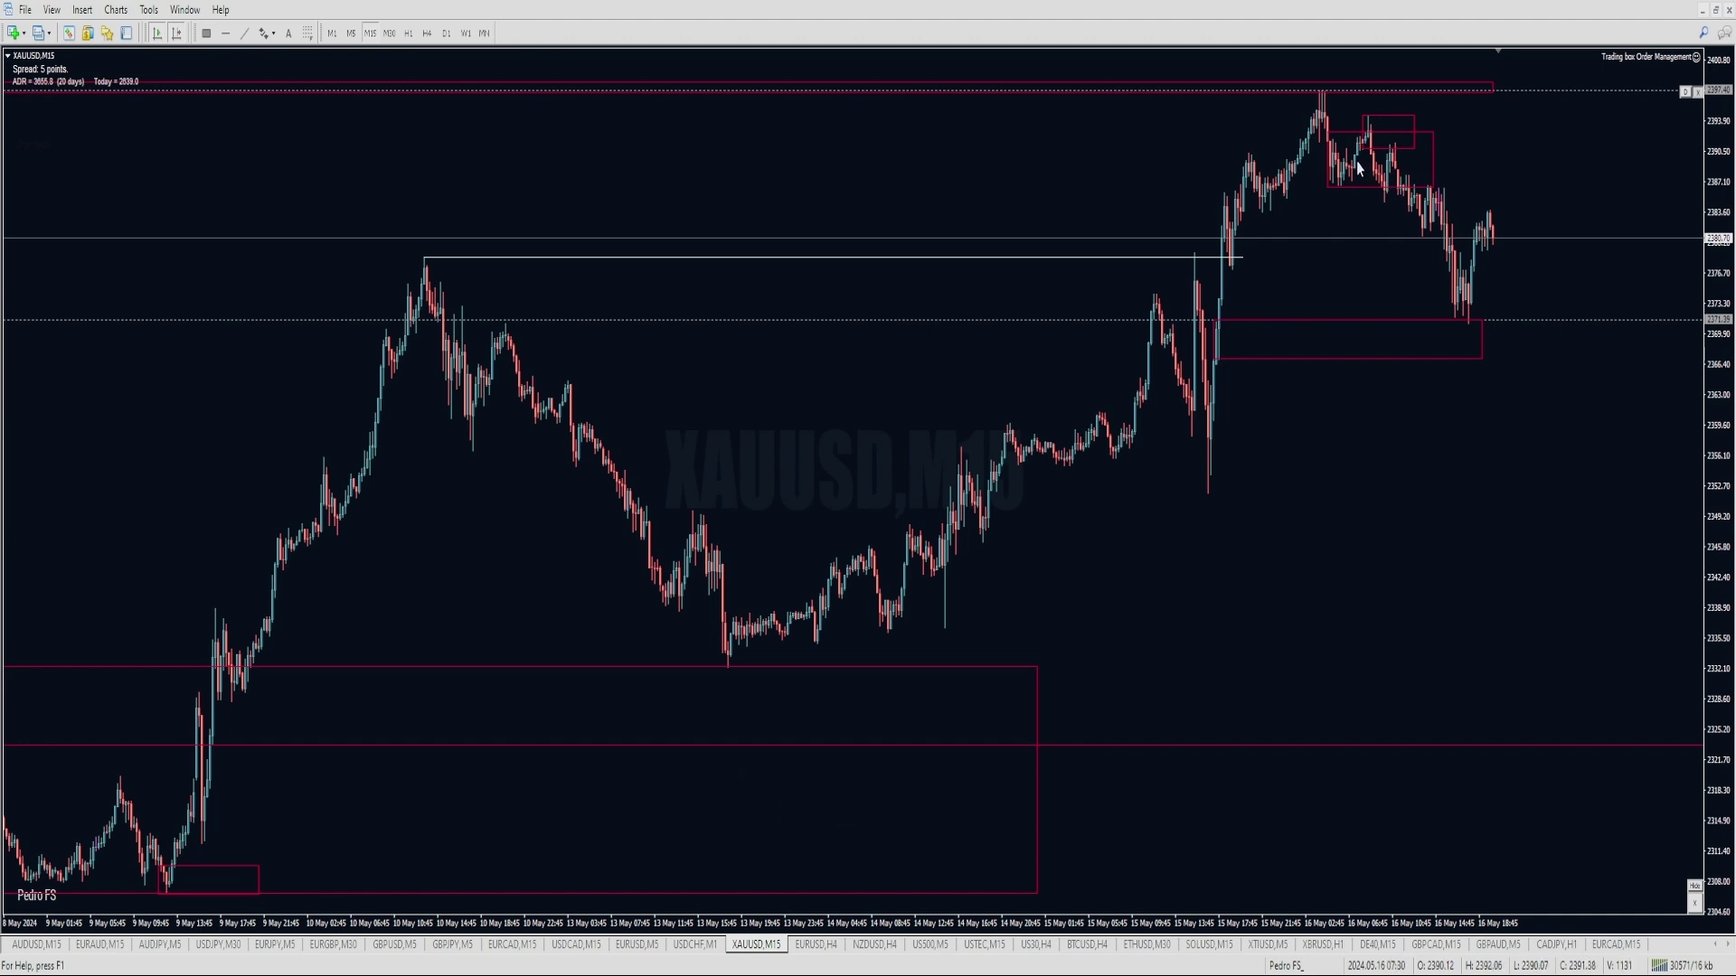
On the M15 chart, circle the 16 May lower swing high in green and sketch a projected rise from current price to that level.
mouse_move(1374, 161)
left_mouse_down()
mouse_move(1344, 134)
mouse_move(1380, 133)
mouse_move(1431, 318)
left_mouse_up()
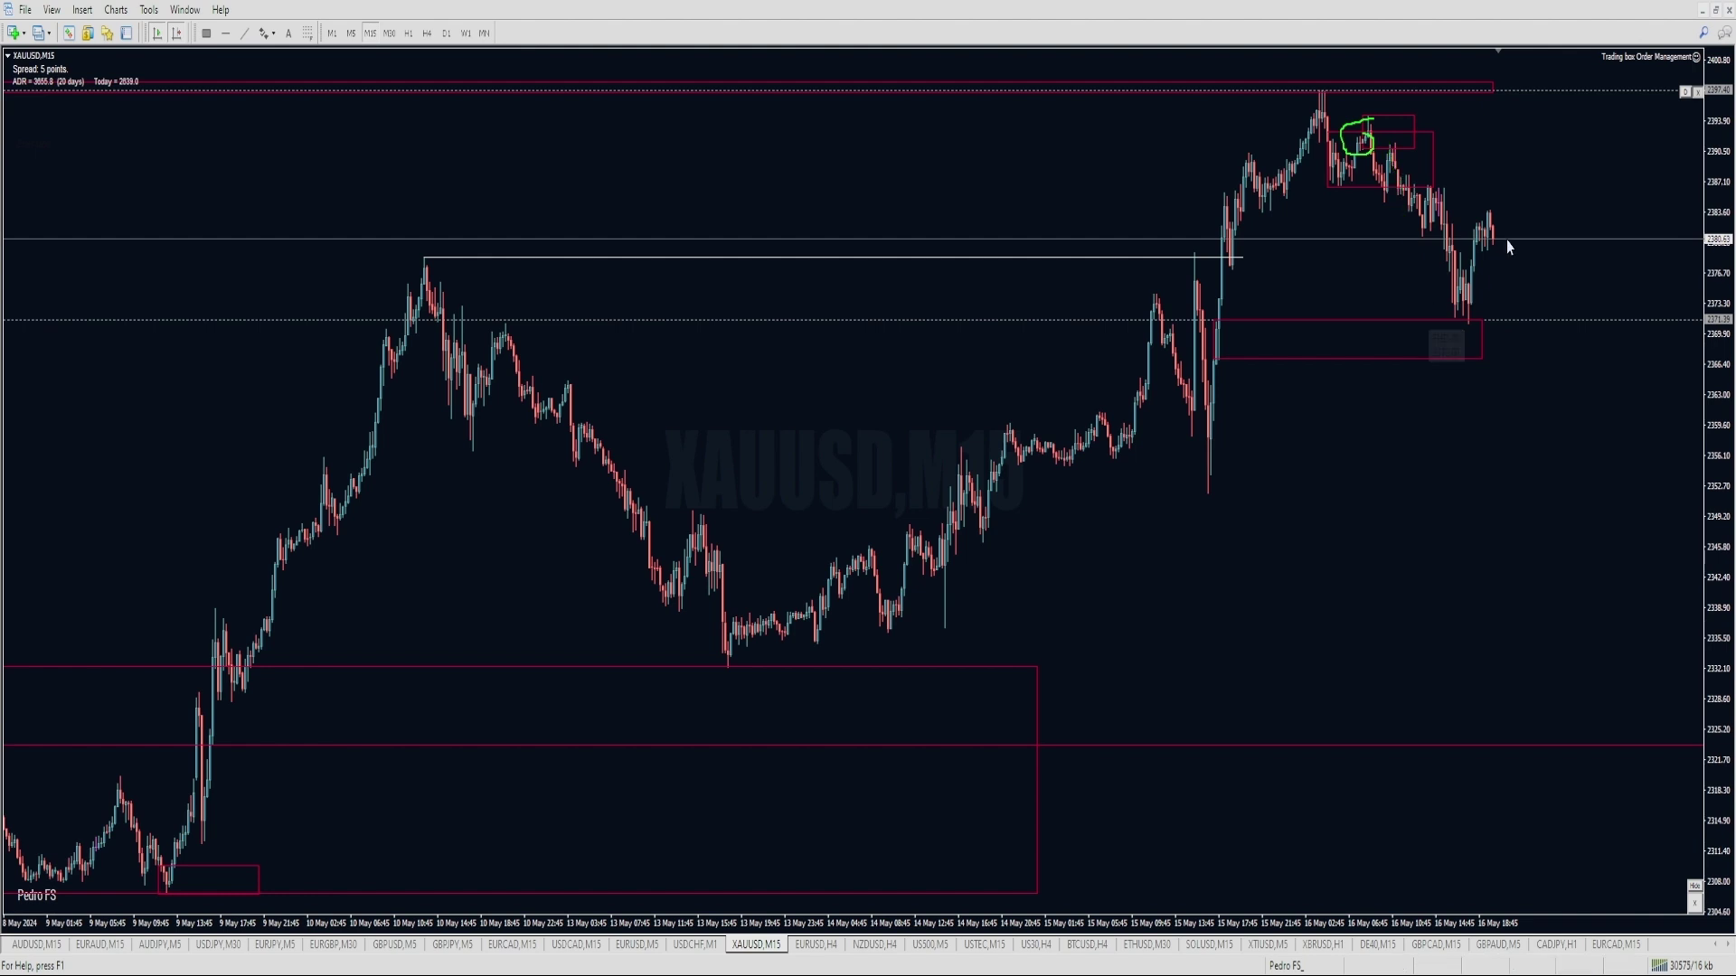
left_click_drag(1501, 213, 1573, 136)
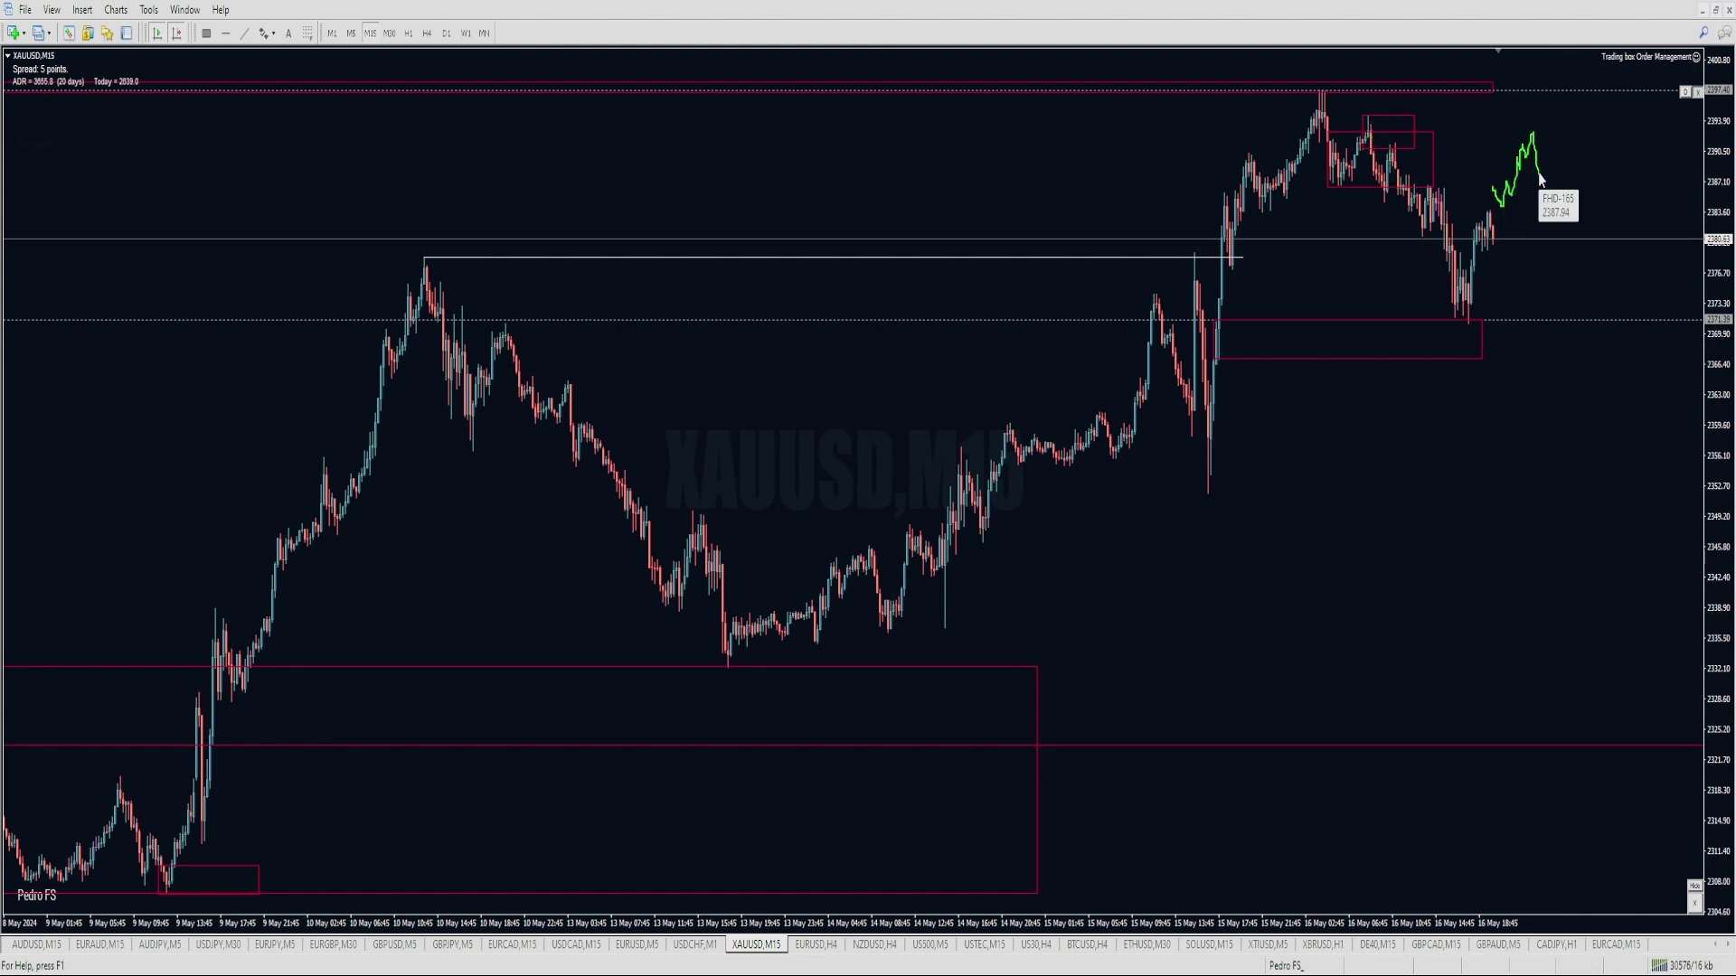
On the M5 chart, resize the rectangle at the 16 May lower high to end about 19:50 that day, spanning about 2392.8 to 2394.5.
left_click(408, 33)
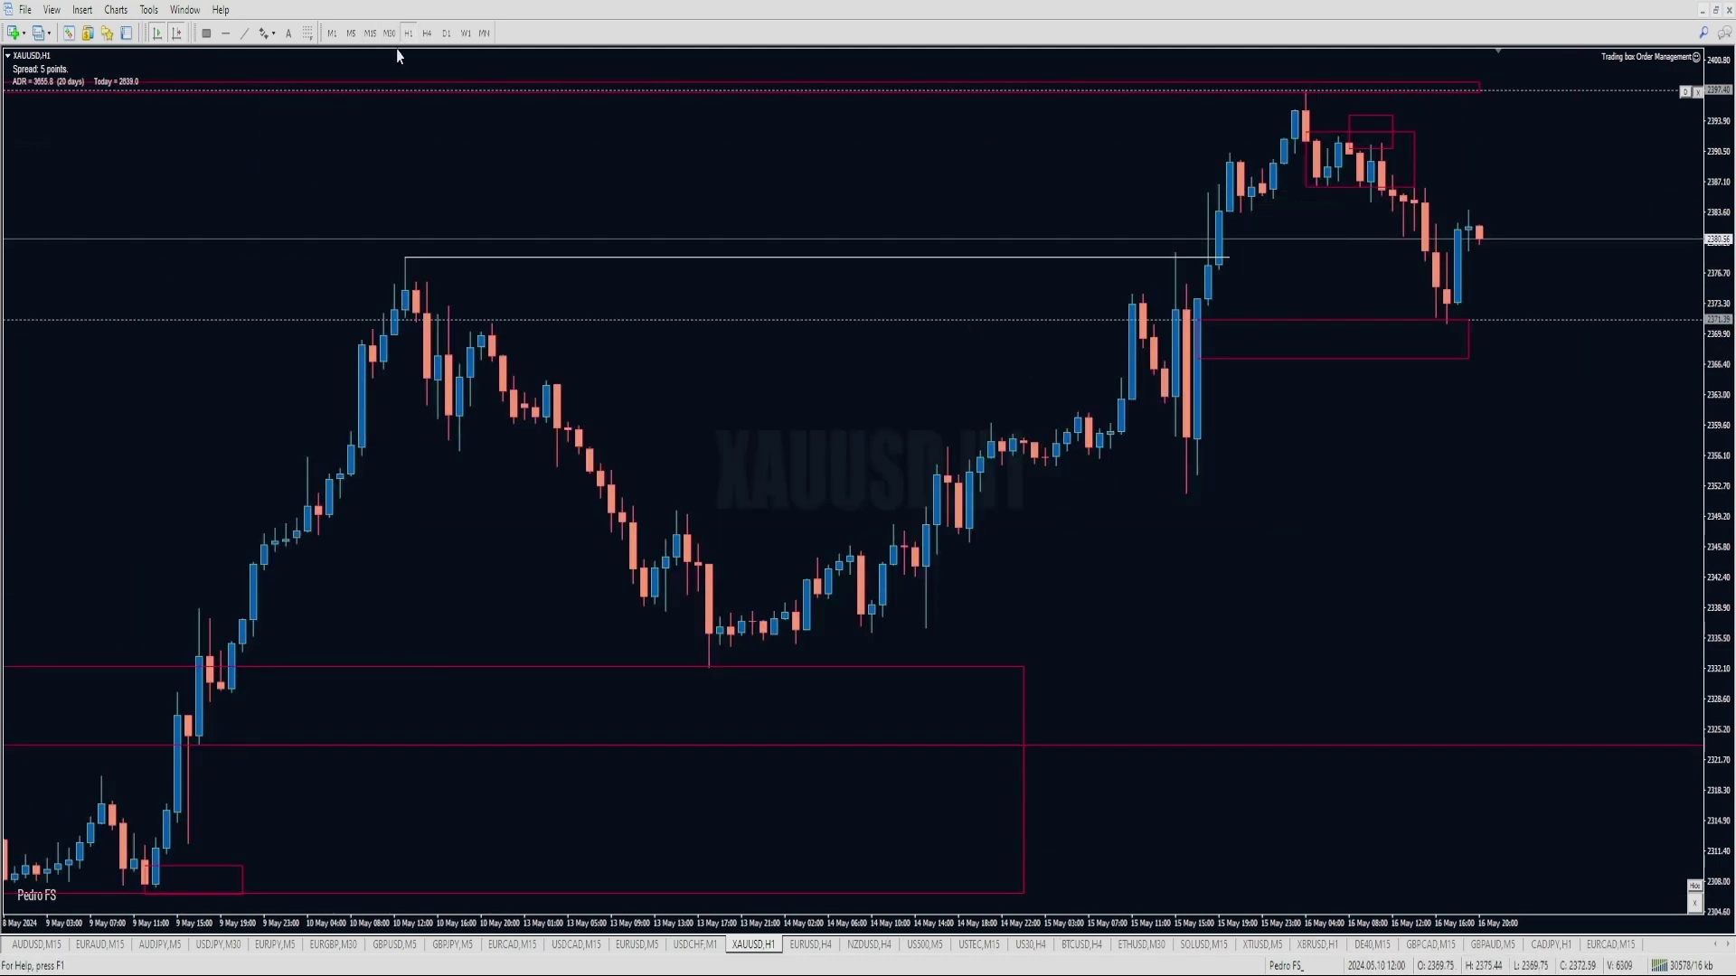
left_click(427, 33)
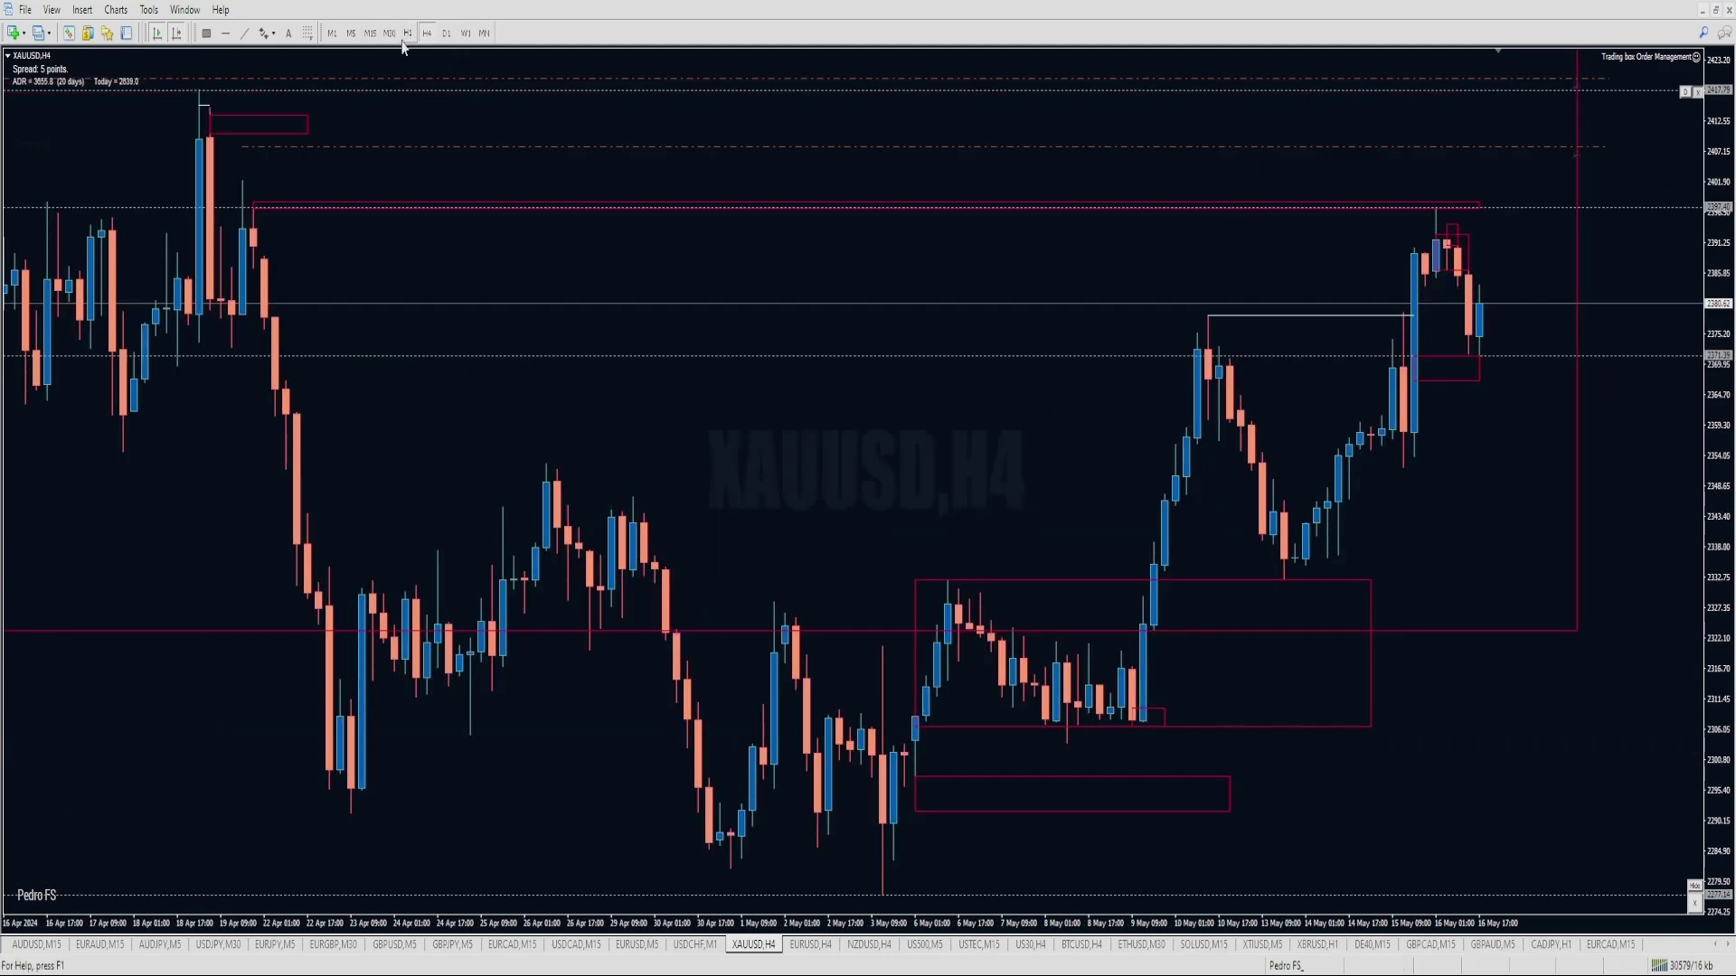
left_click(388, 33)
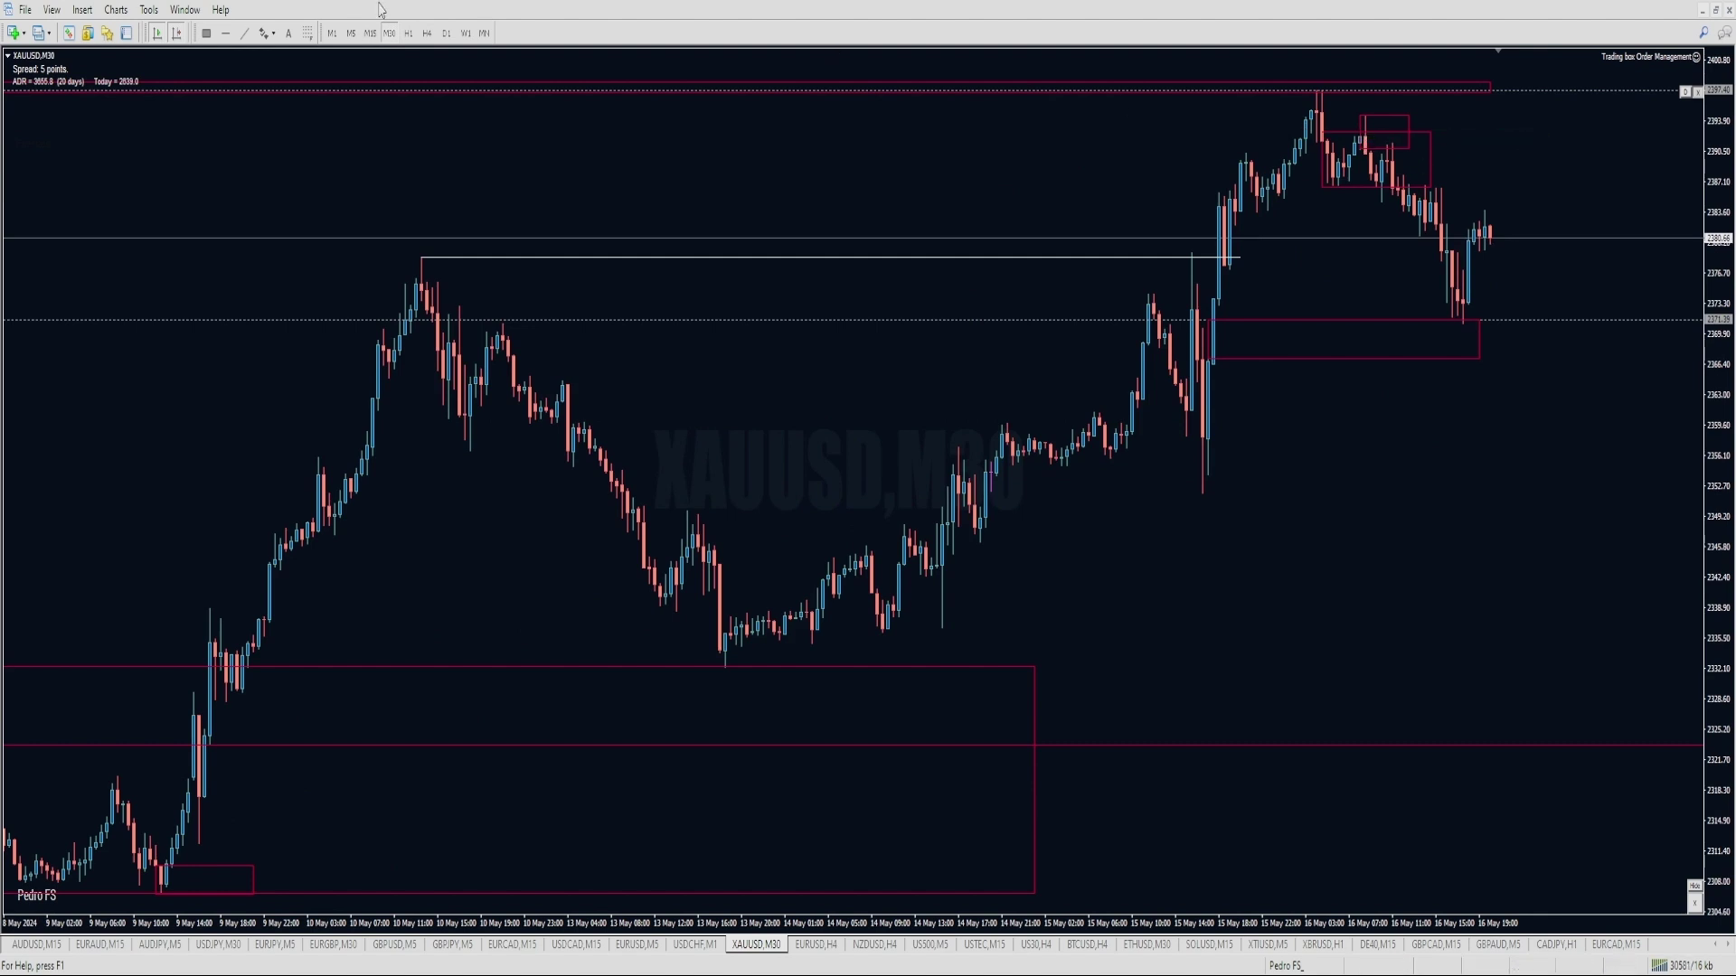
left_click(351, 32)
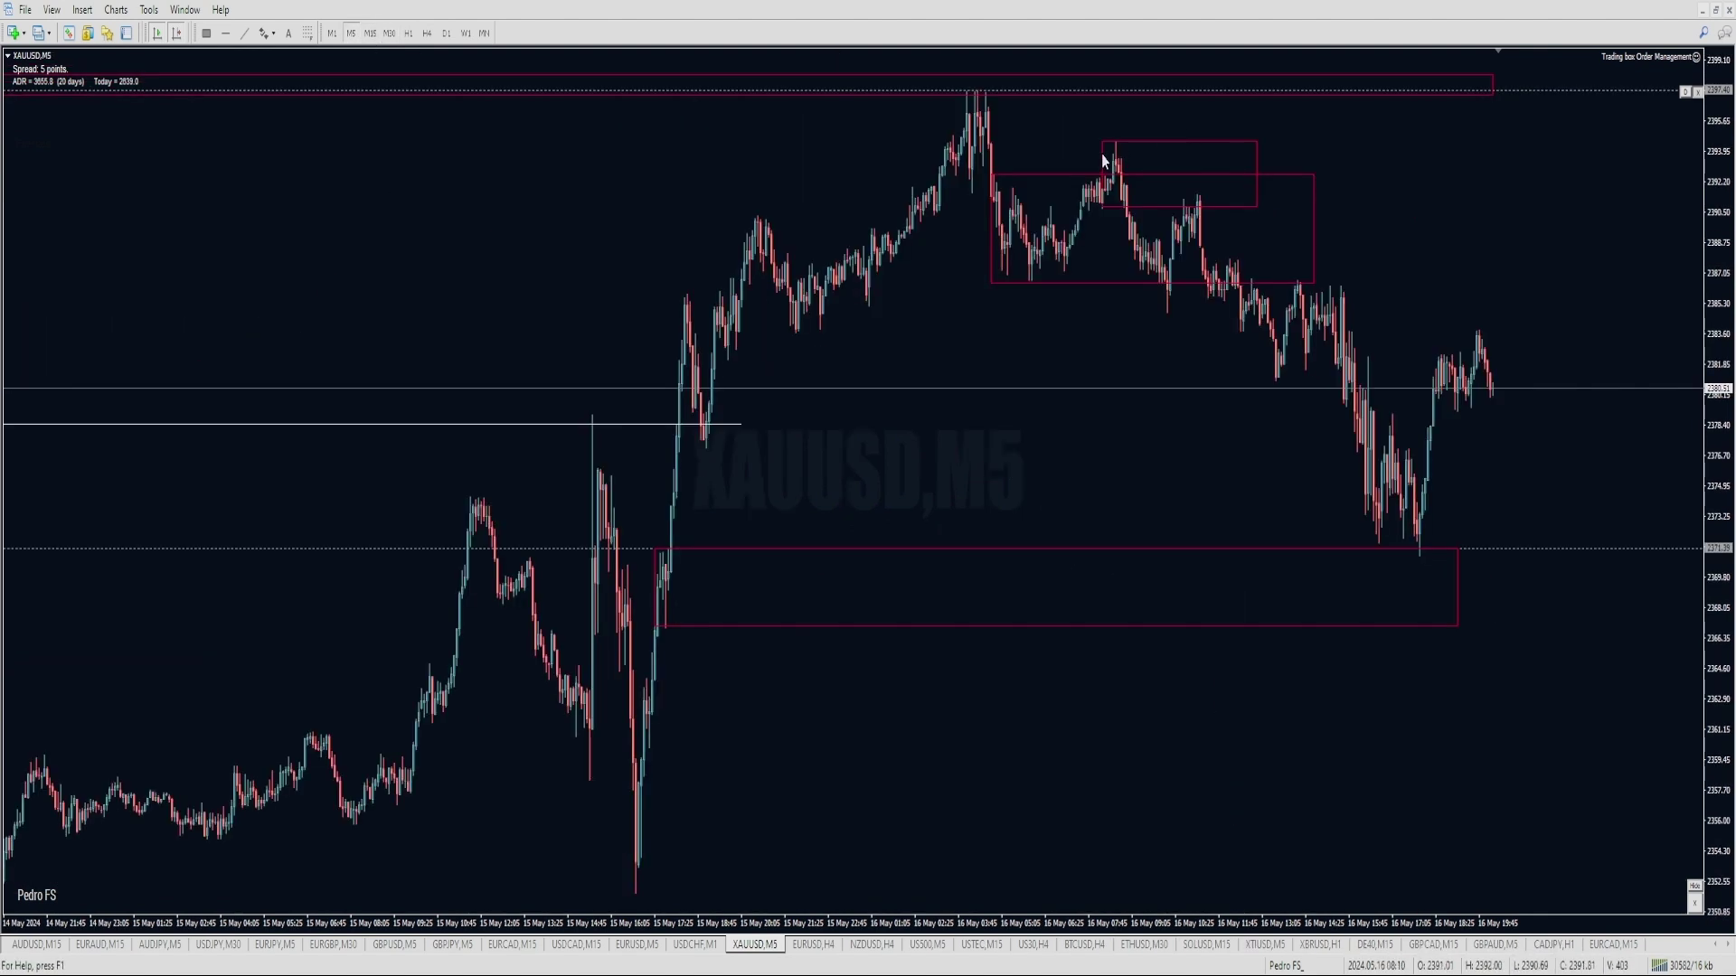
double_click(1117, 163)
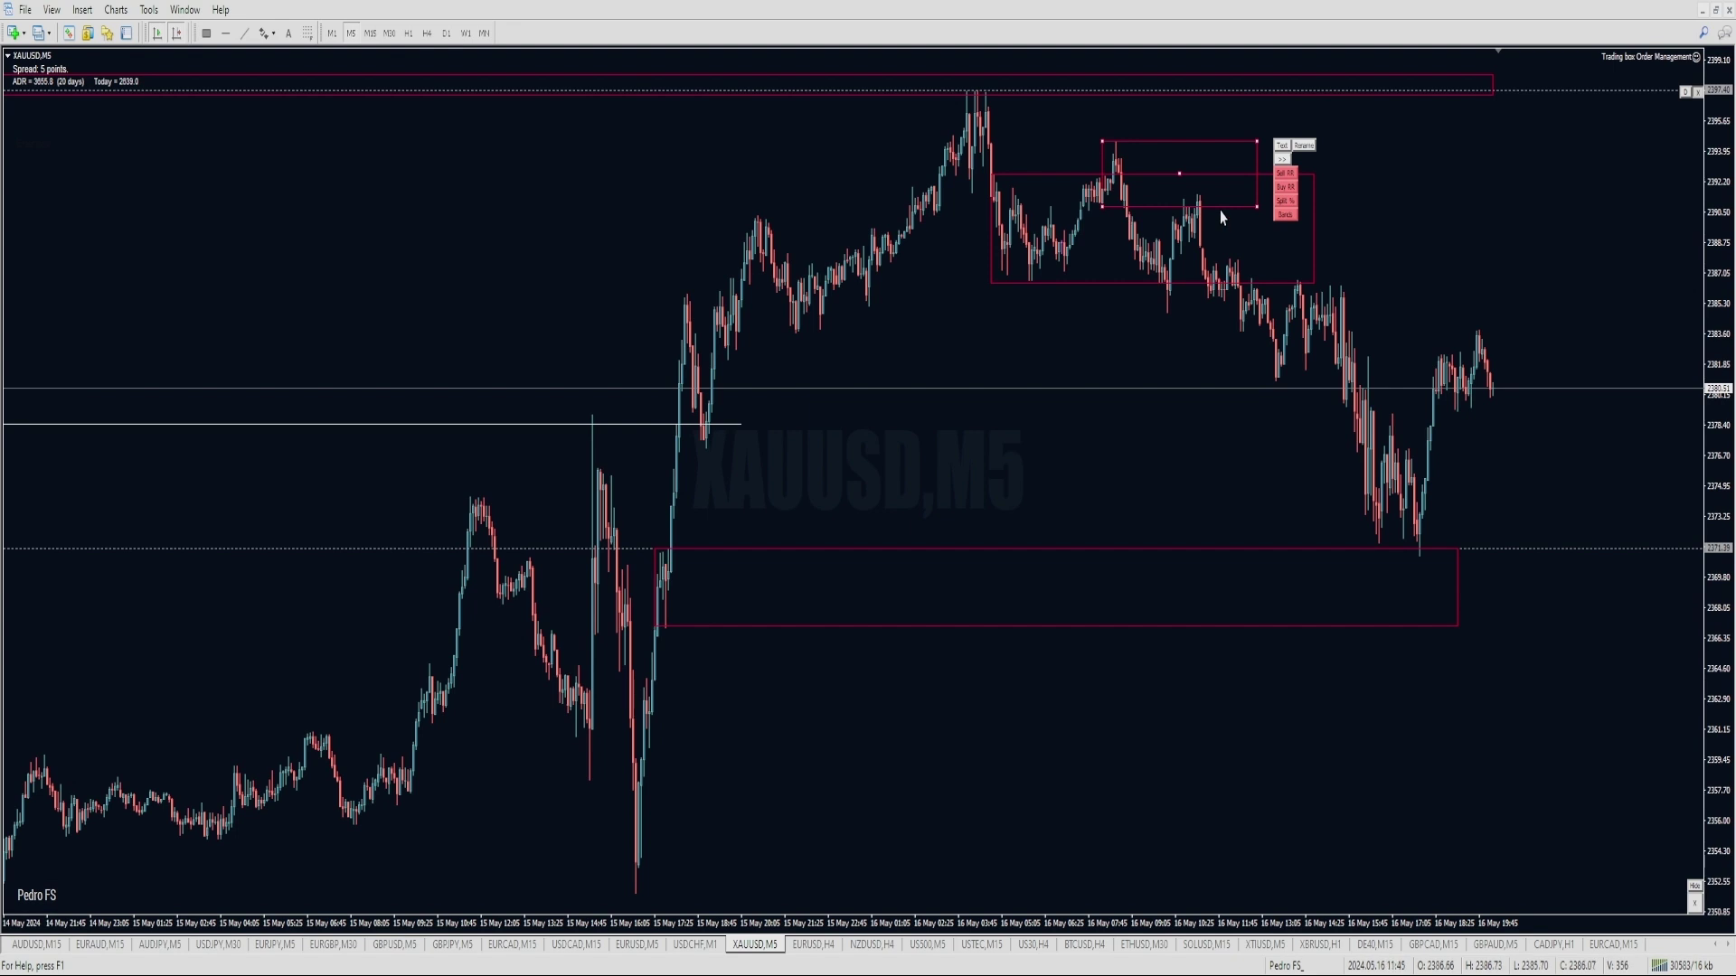
left_click_drag(1273, 197, 1481, 171)
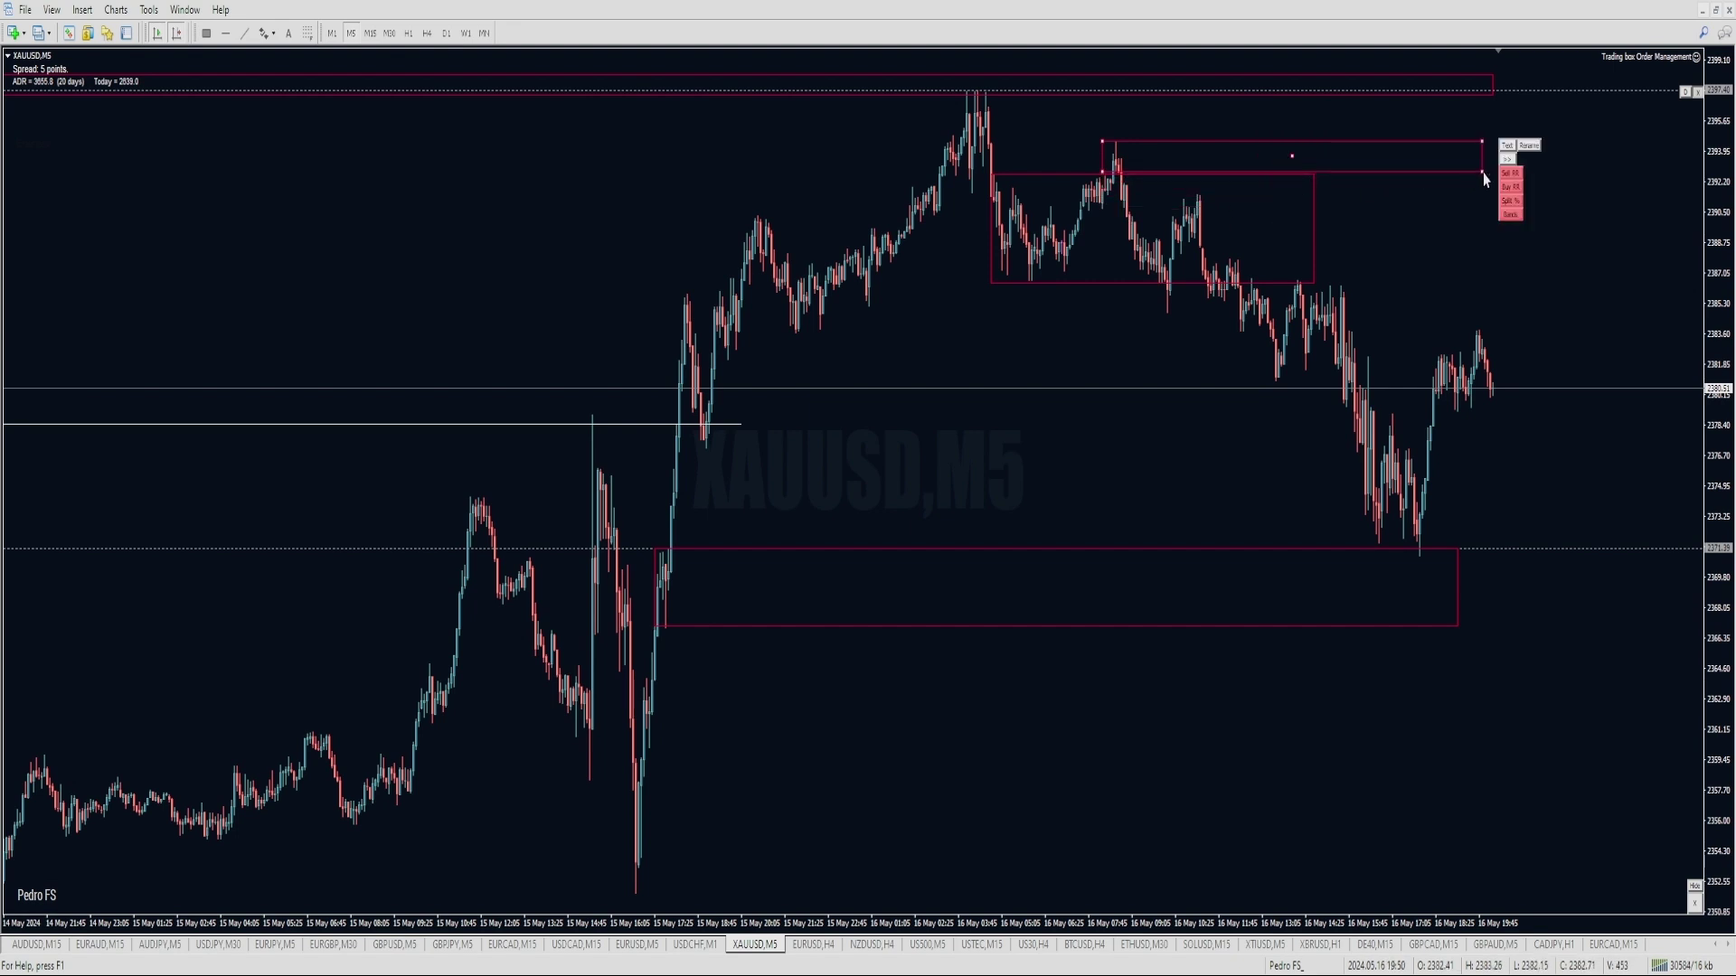
Sketch a green projected rise into the resized 16 May zone and a fall toward the dotted level below, and erase the strokes.
left_click_drag(1124, 186, 1211, 201)
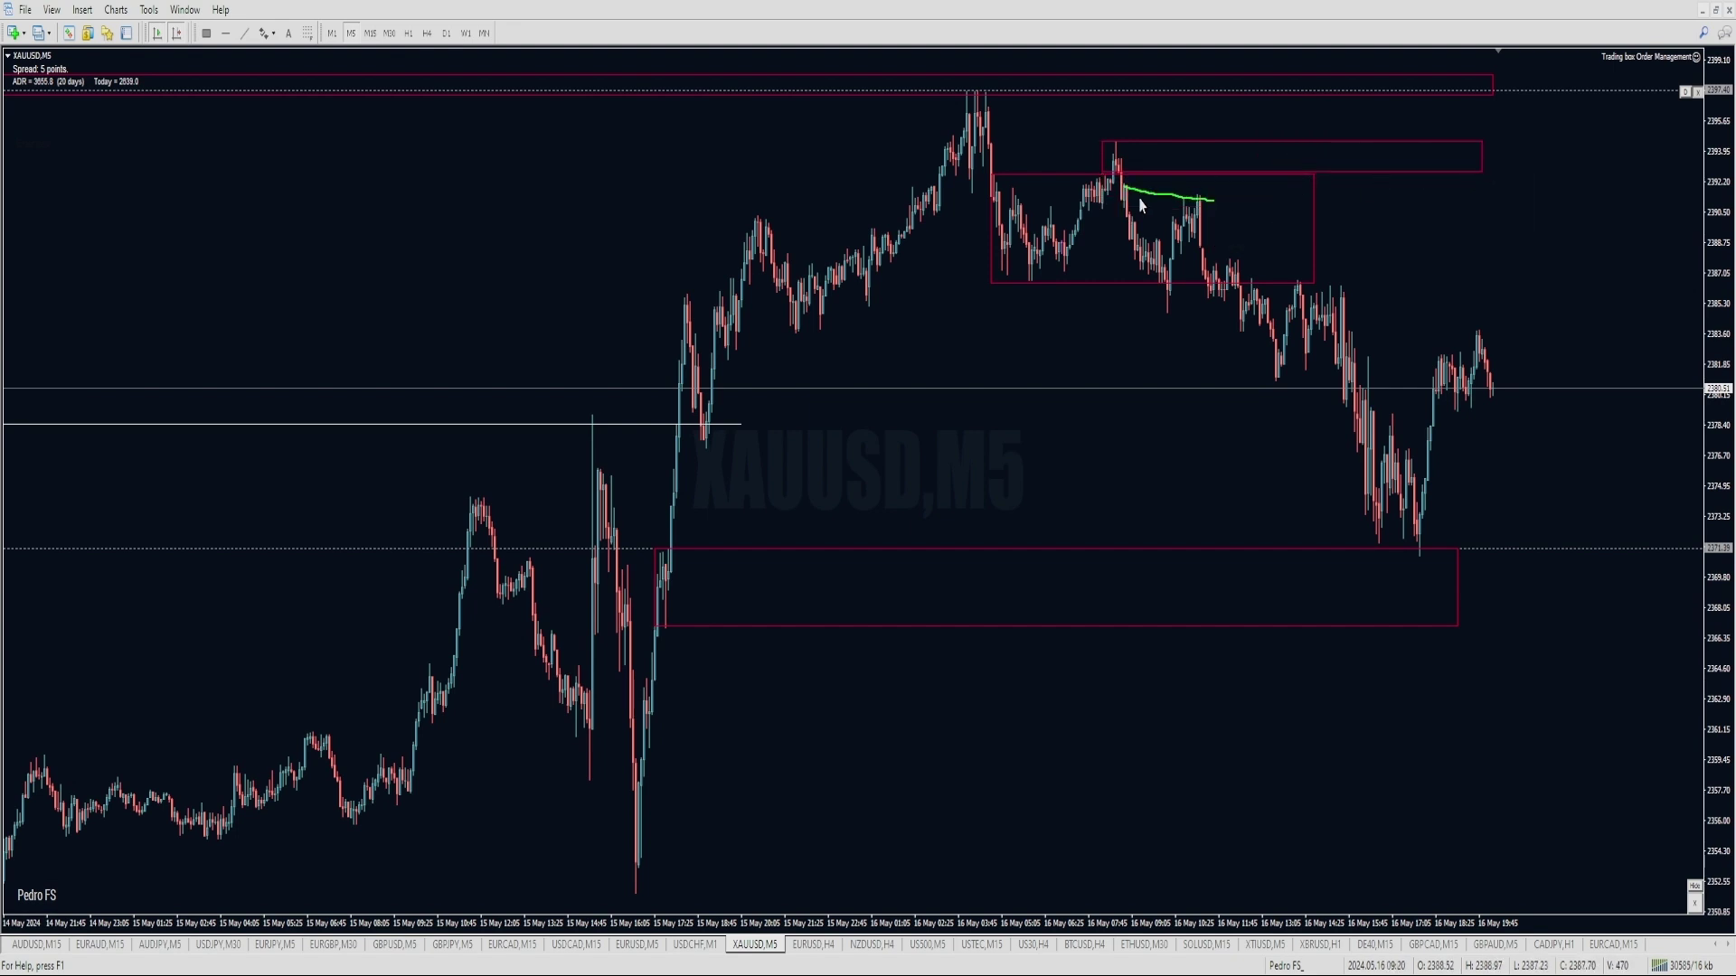
key("BackSpace")
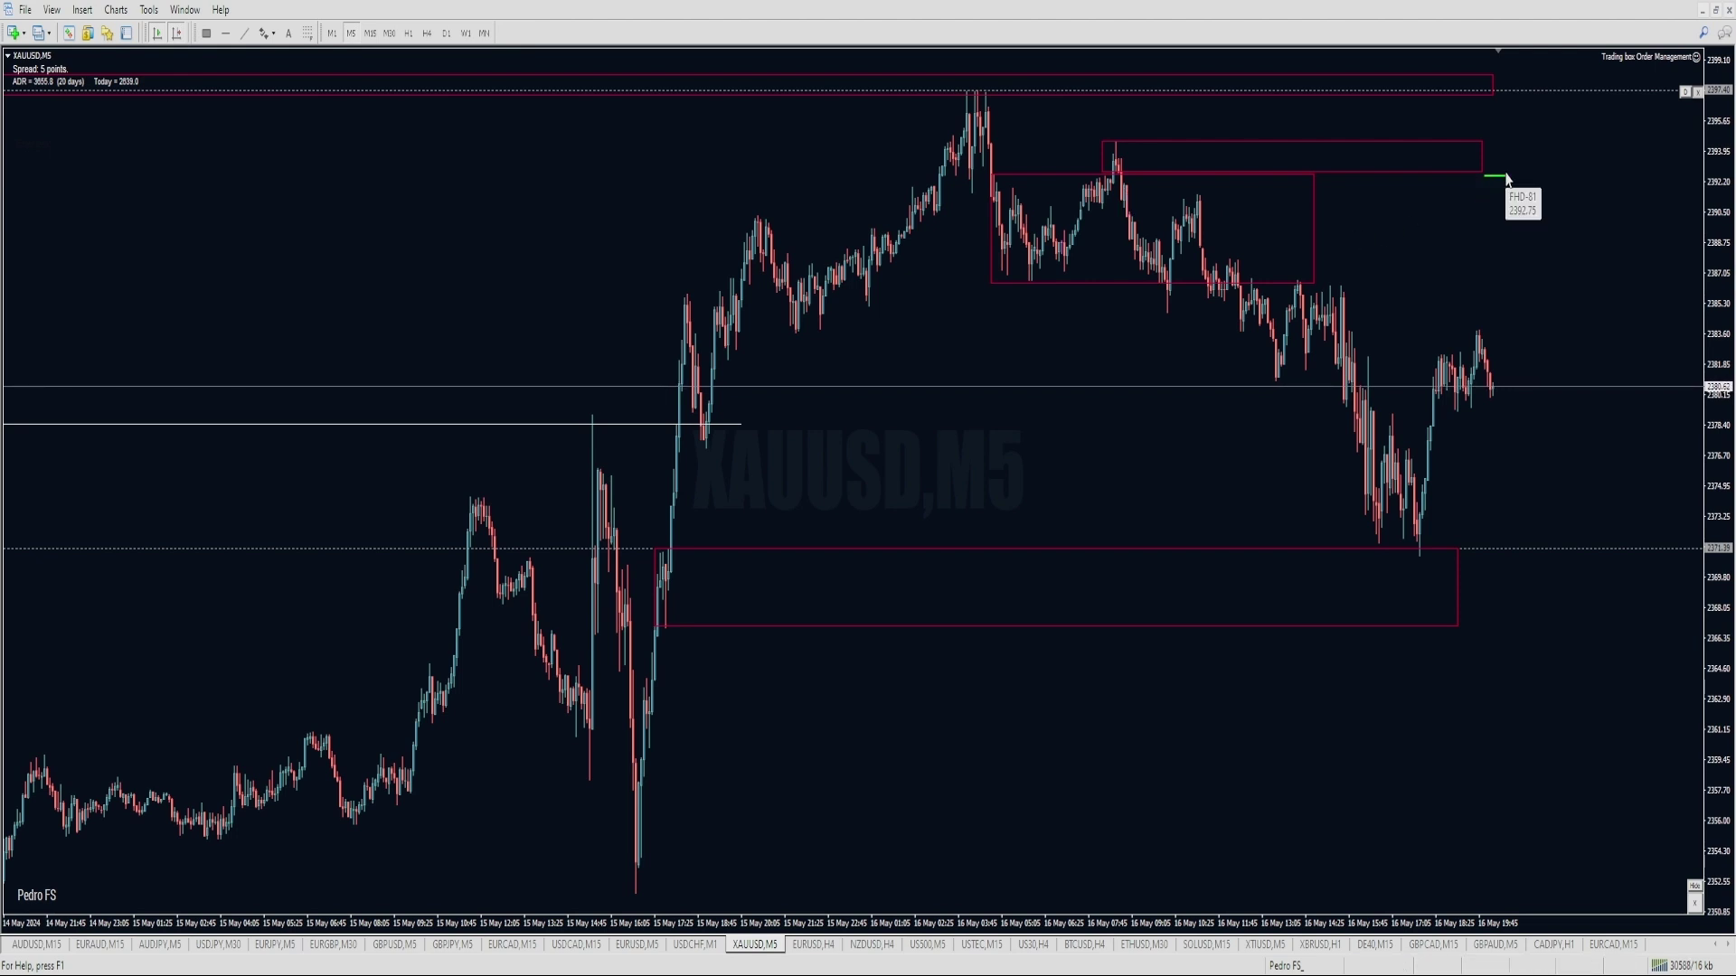
key("minus")
key("minus")
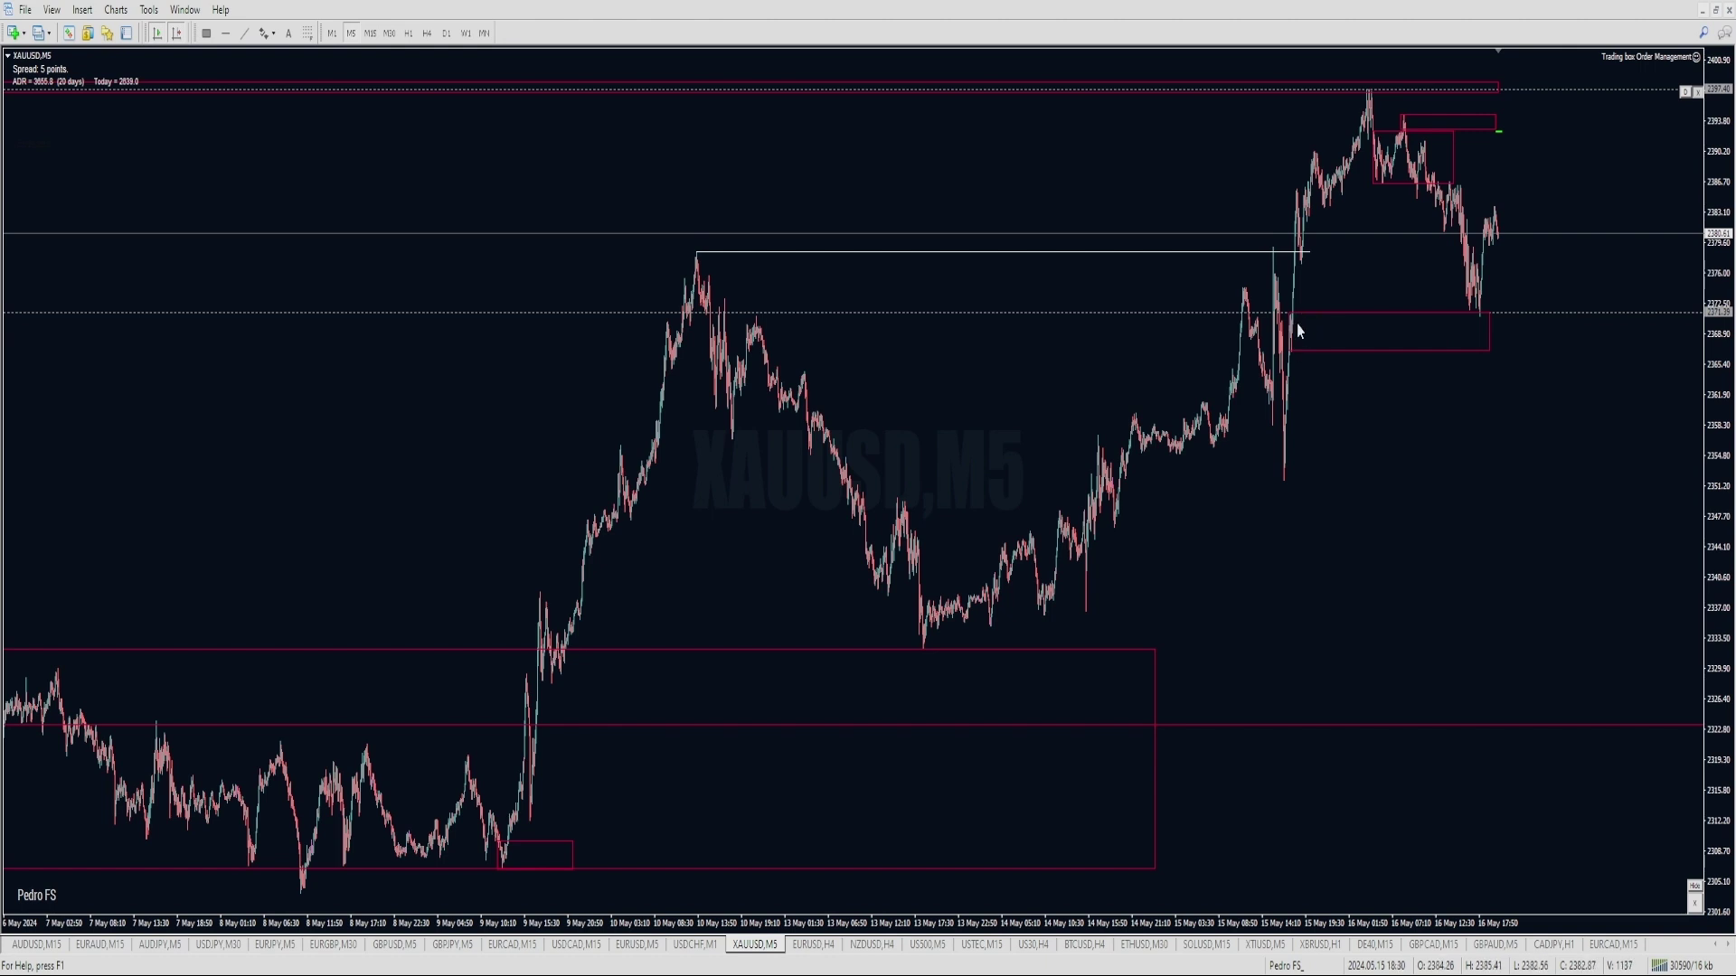
mouse_move(1501, 226)
left_mouse_down()
mouse_move(1522, 167)
mouse_move(1535, 204)
mouse_move(1548, 149)
mouse_move(1576, 207)
mouse_move(1582, 304)
left_mouse_up()
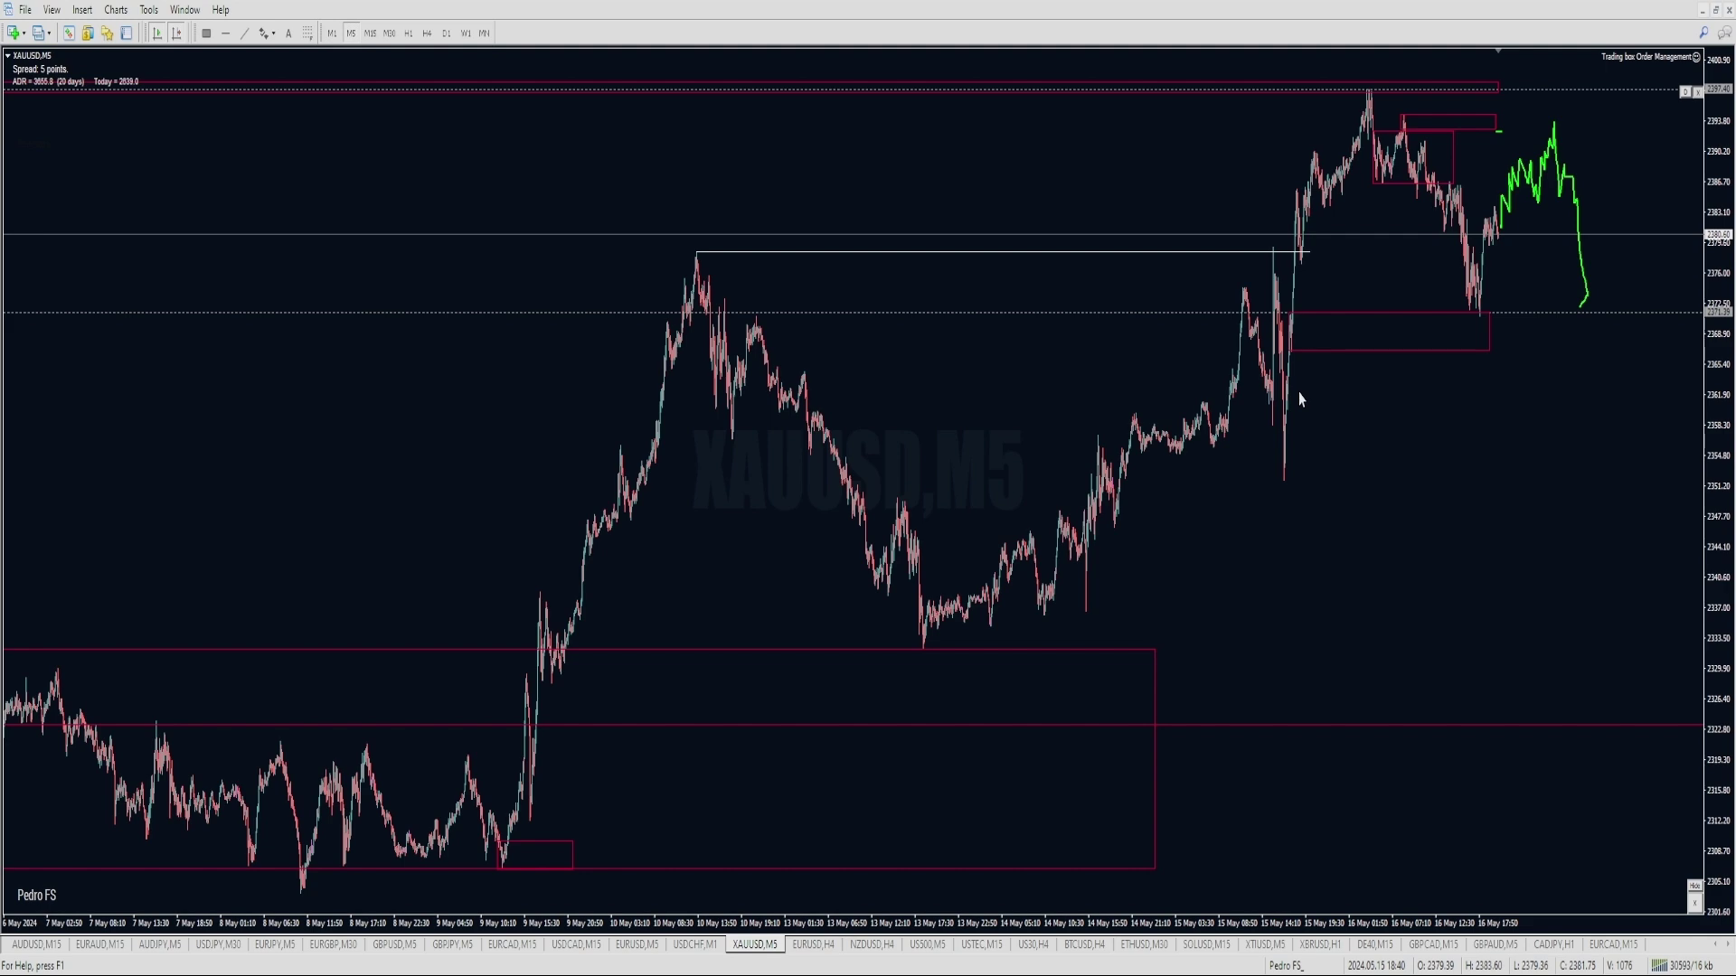
key("BackSpace")
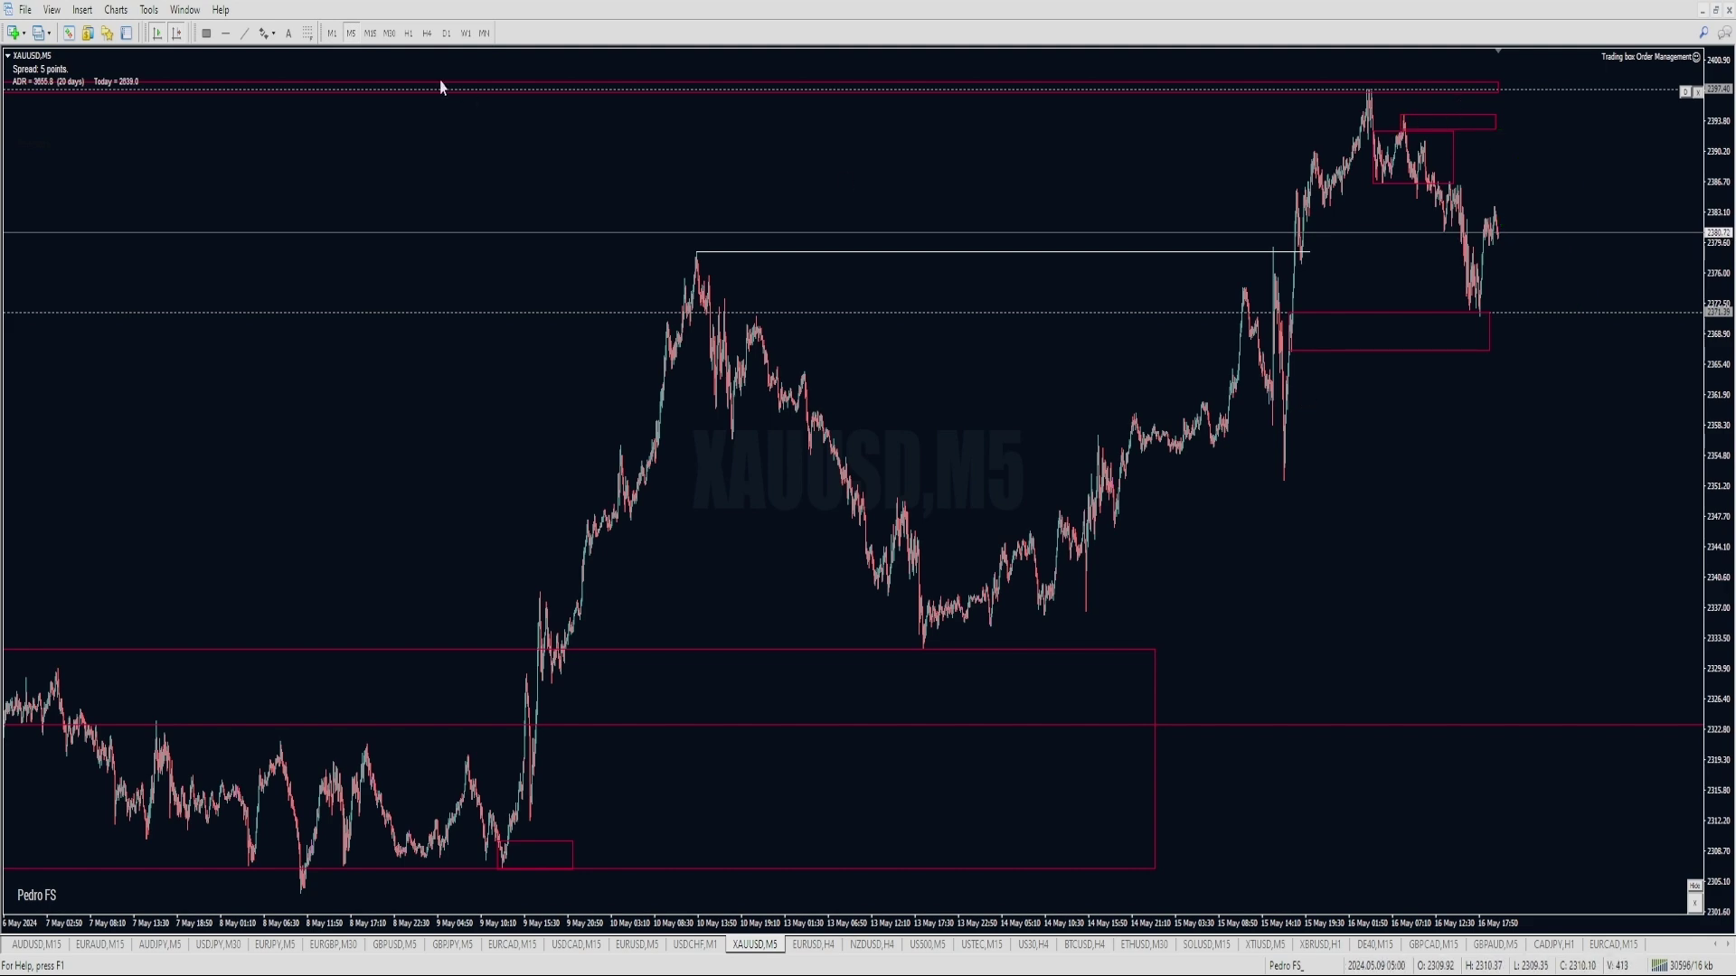
Examine the M30 swing highs, zones and recent pullback, marking the 19 April high in green.
left_click(372, 33)
left_click(389, 33)
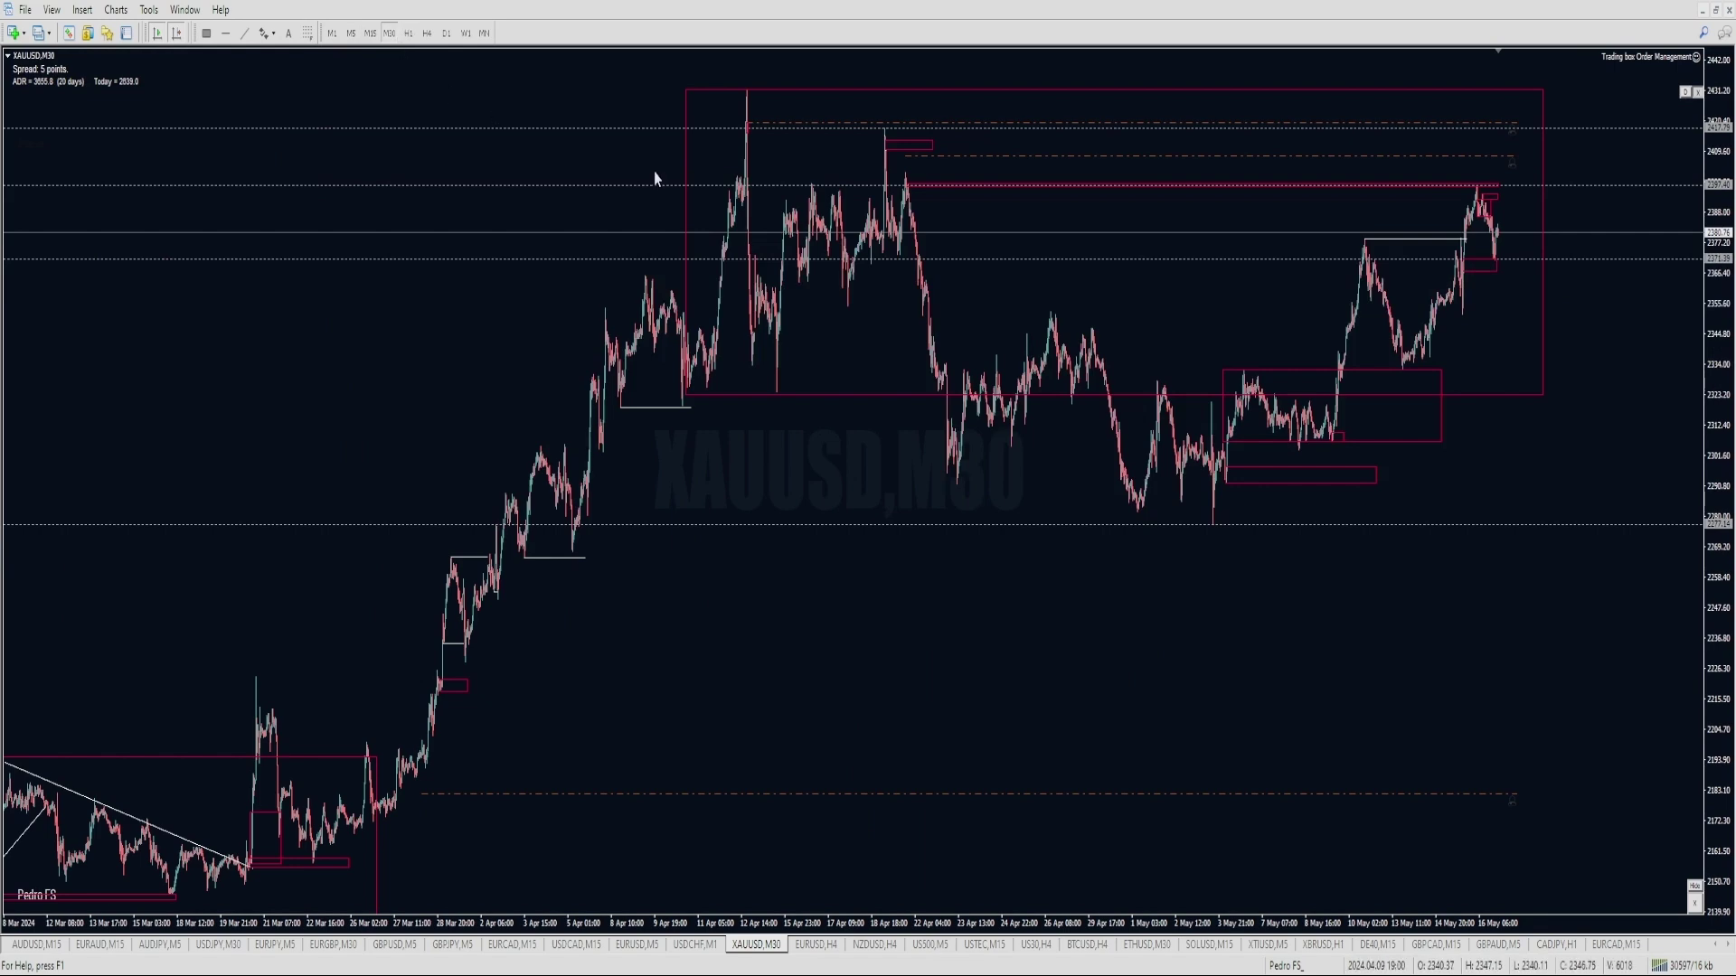
key("plus")
left_click_drag(283, 89, 257, 128)
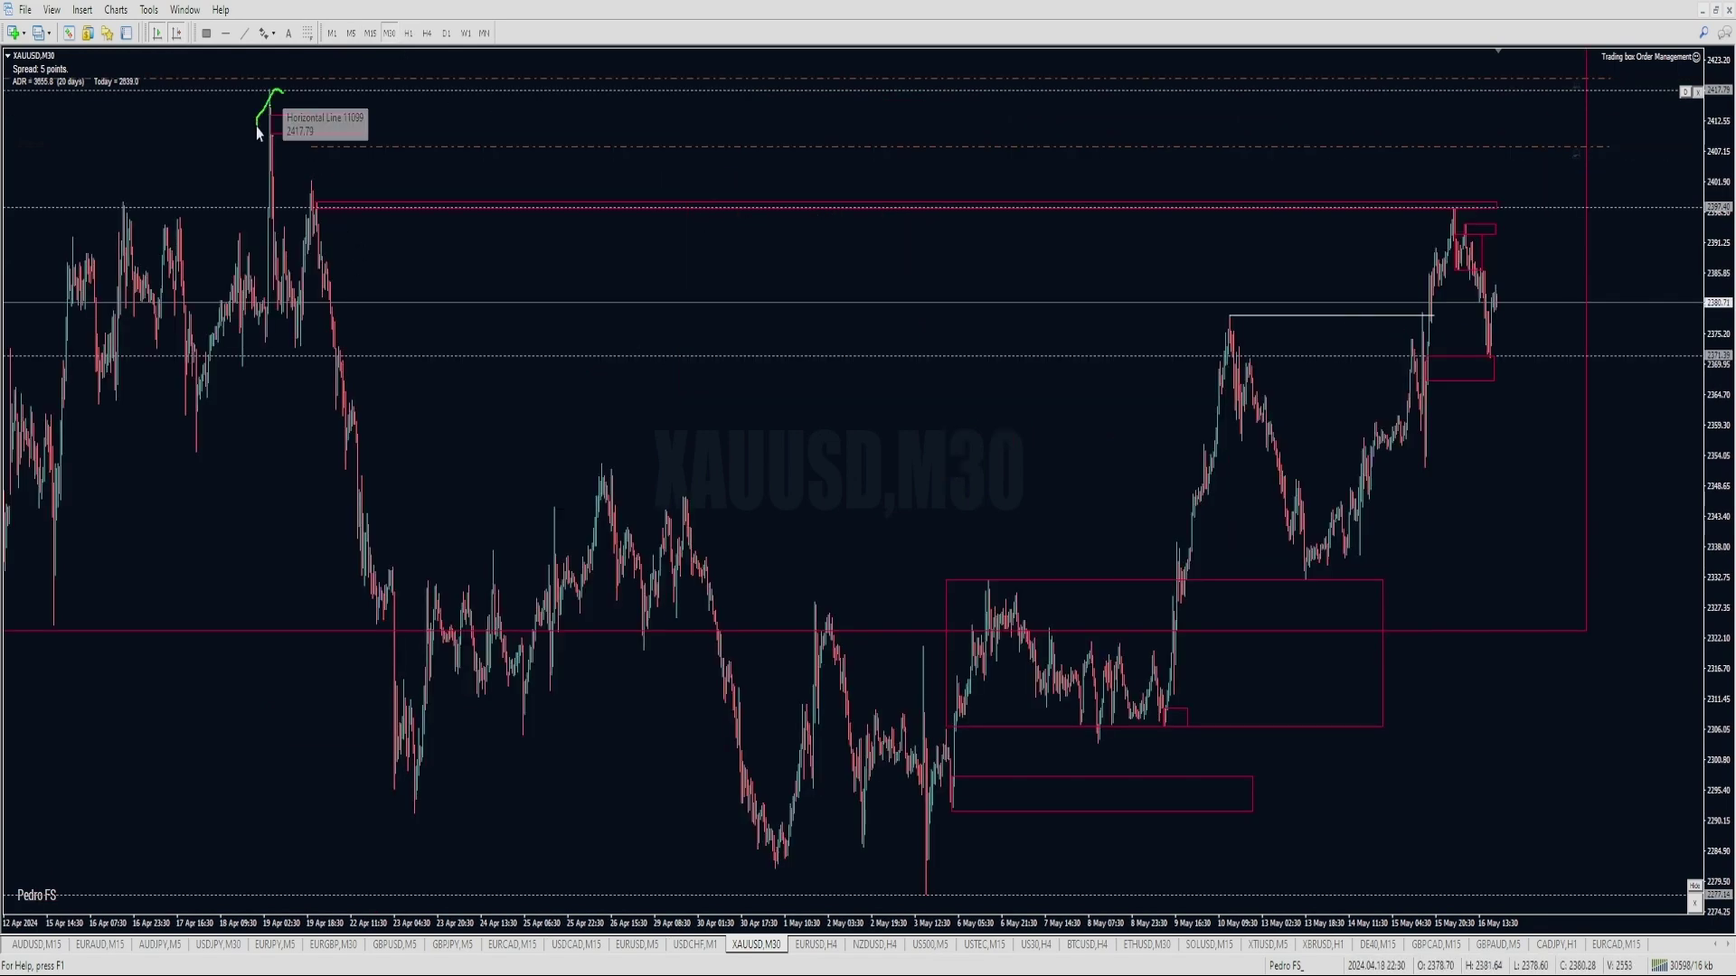
key("minus")
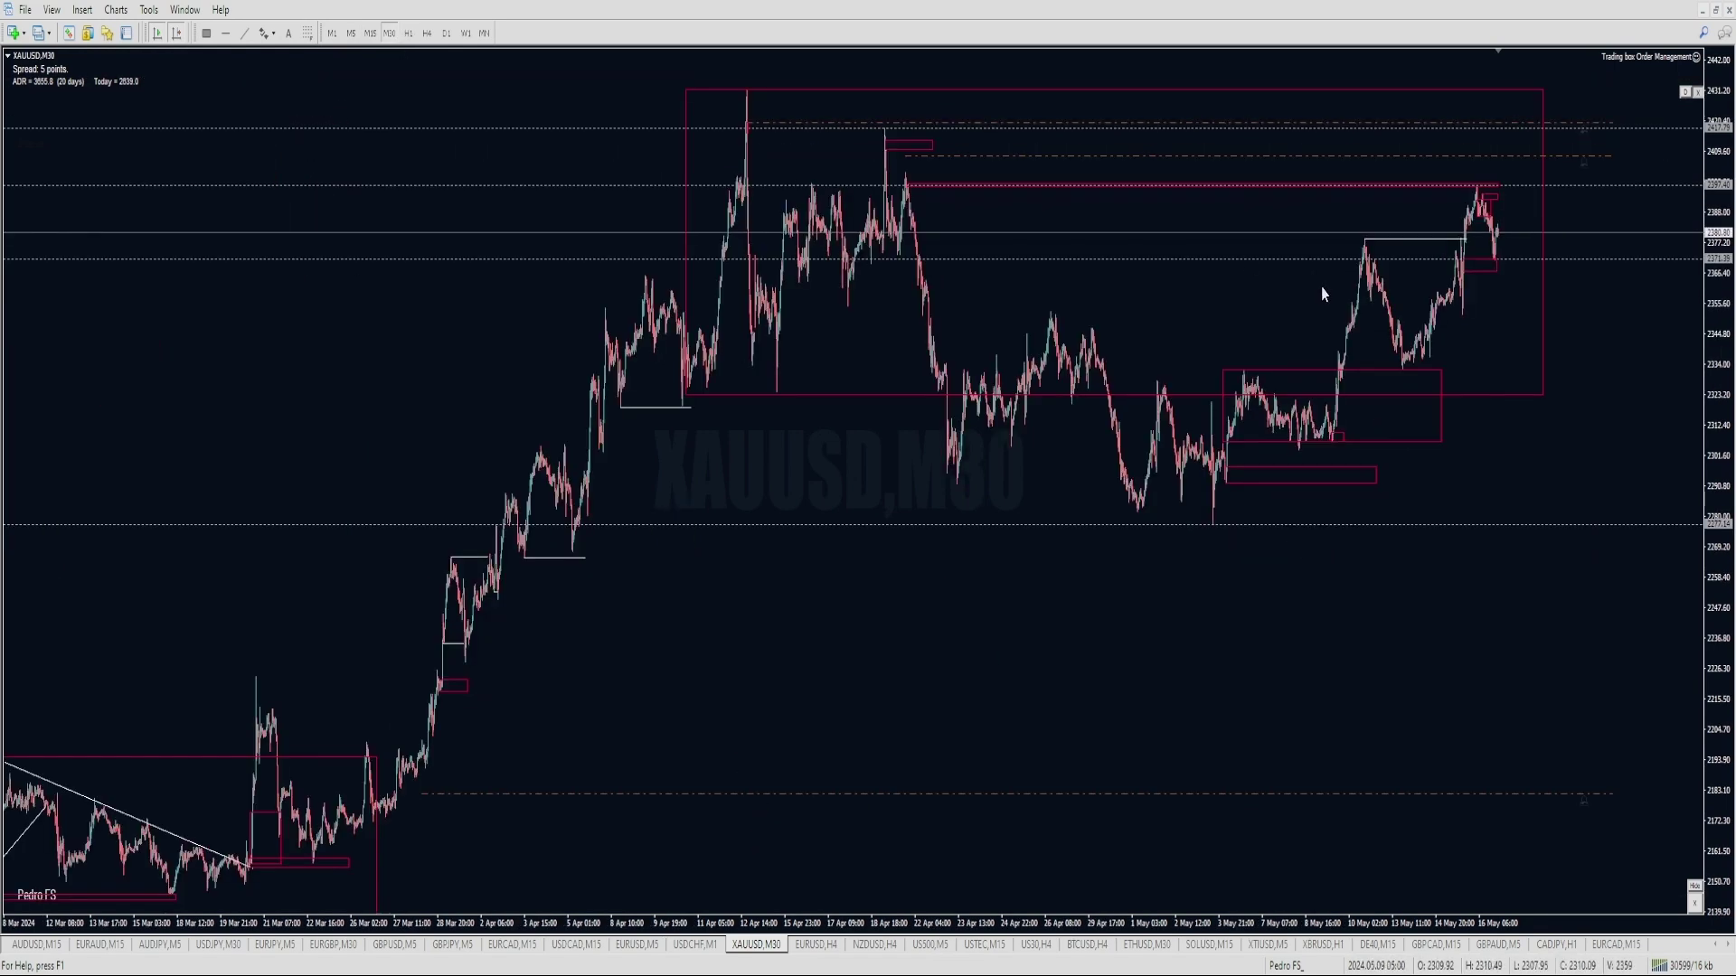
key("plus")
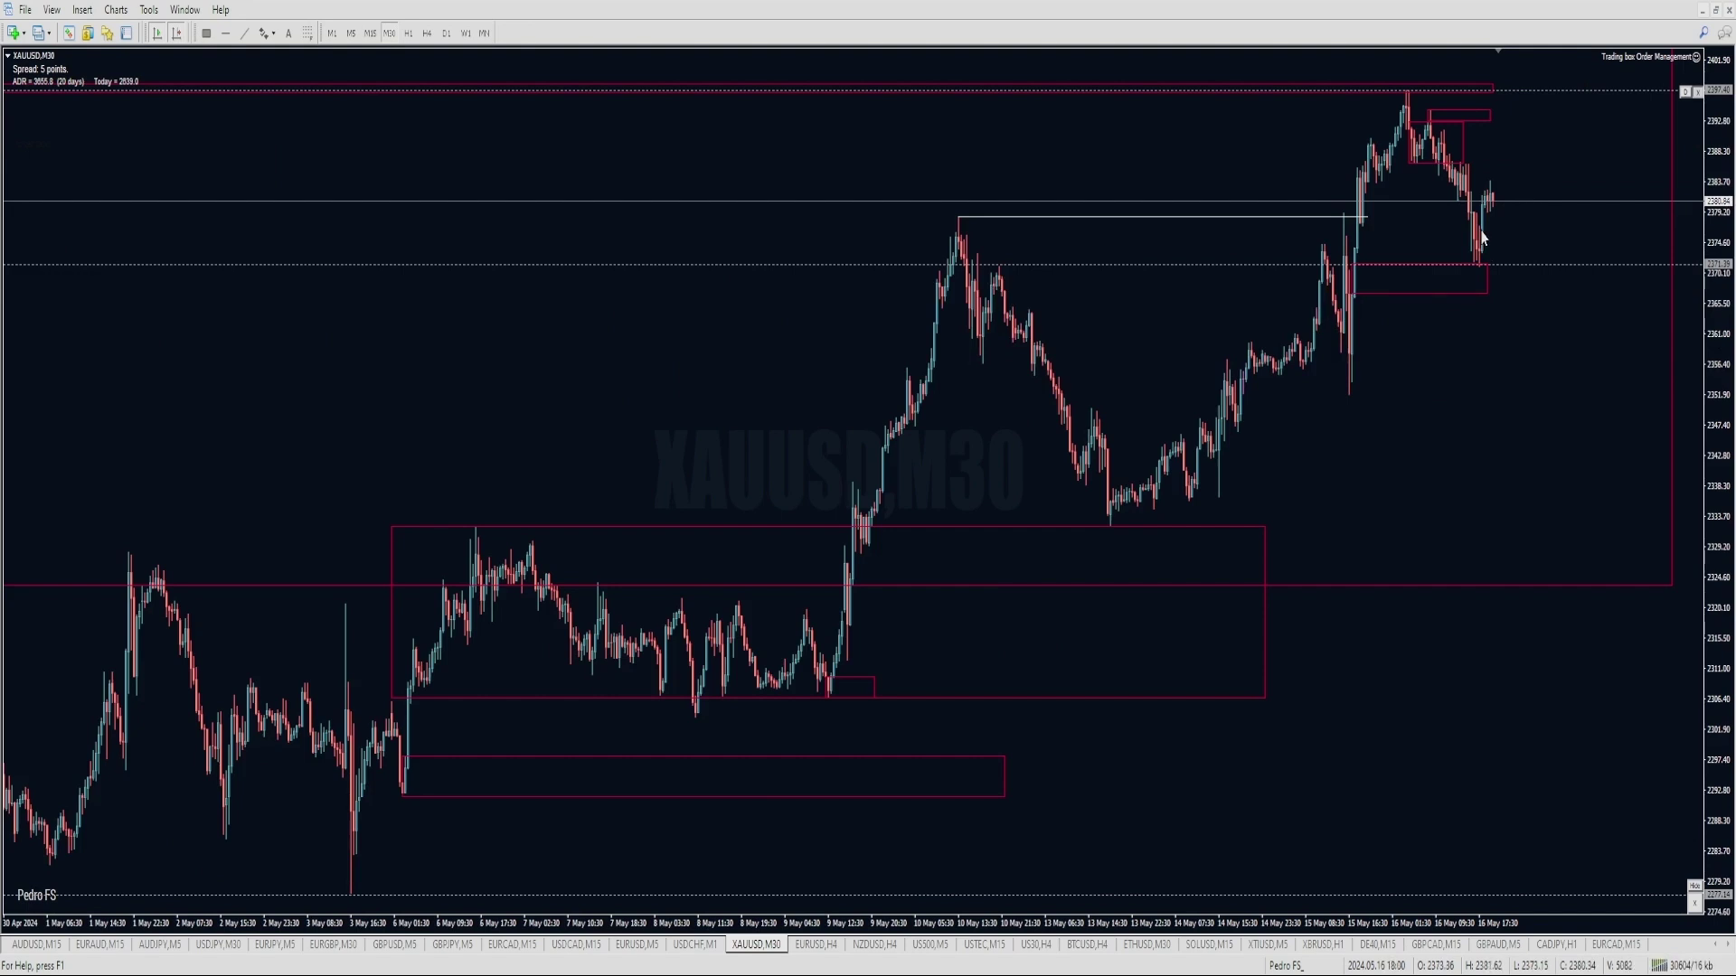
key("minus")
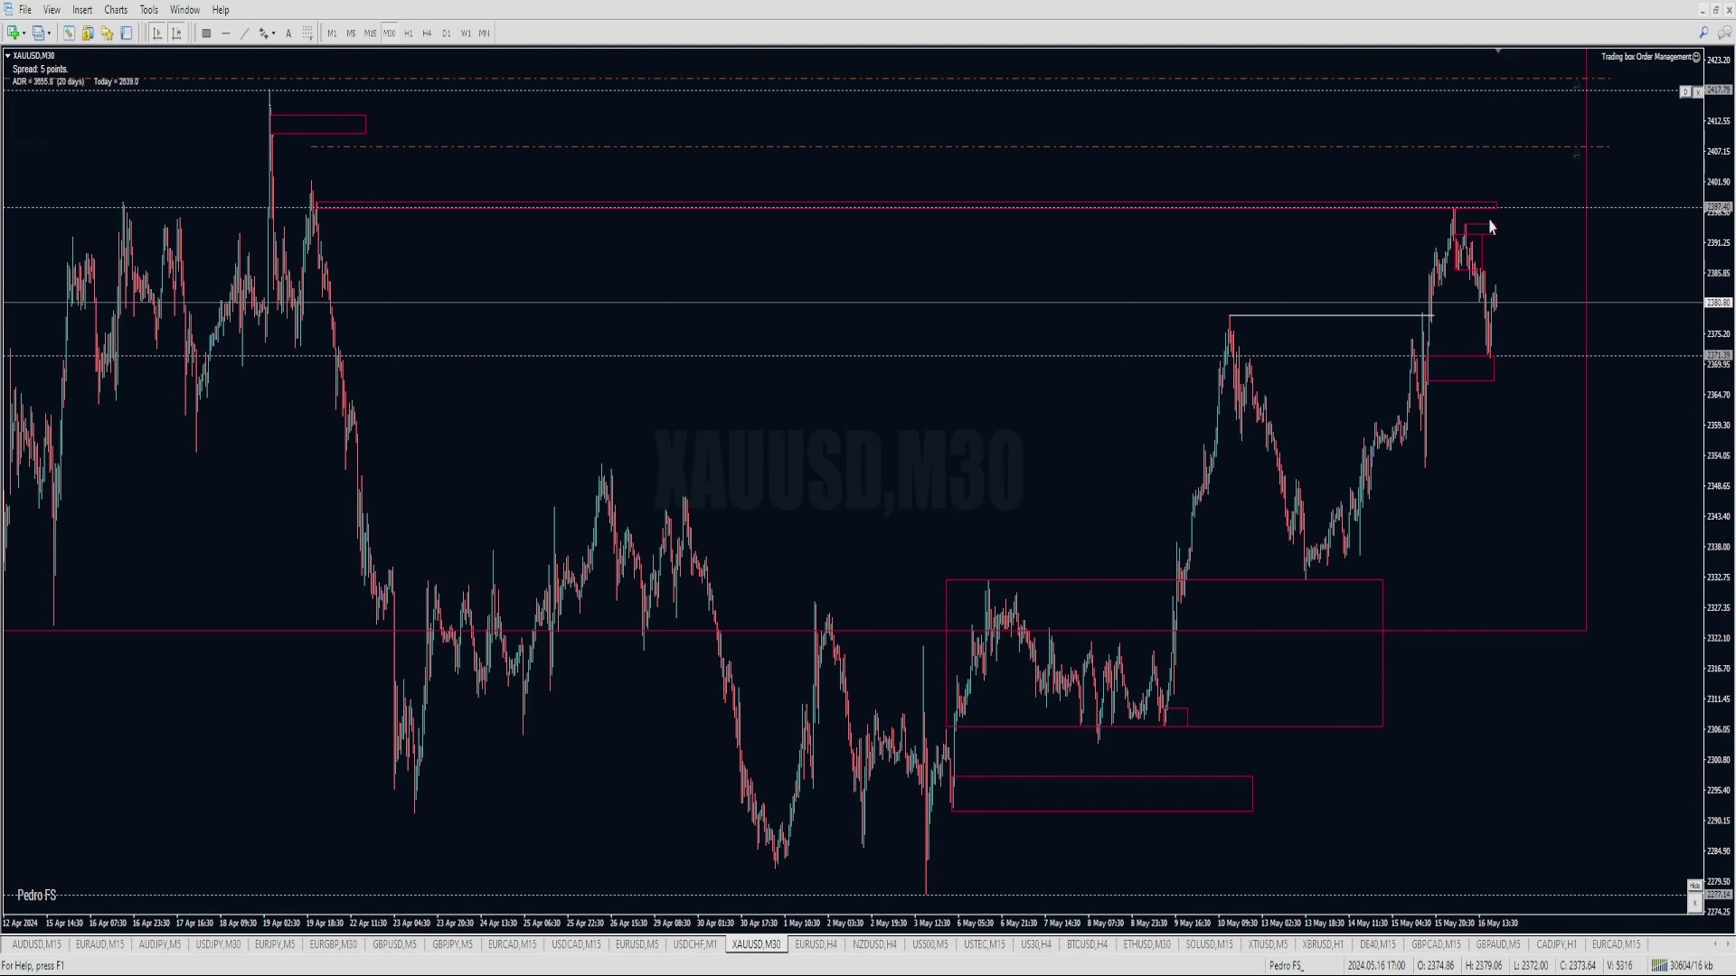
key("plus")
key("plus")
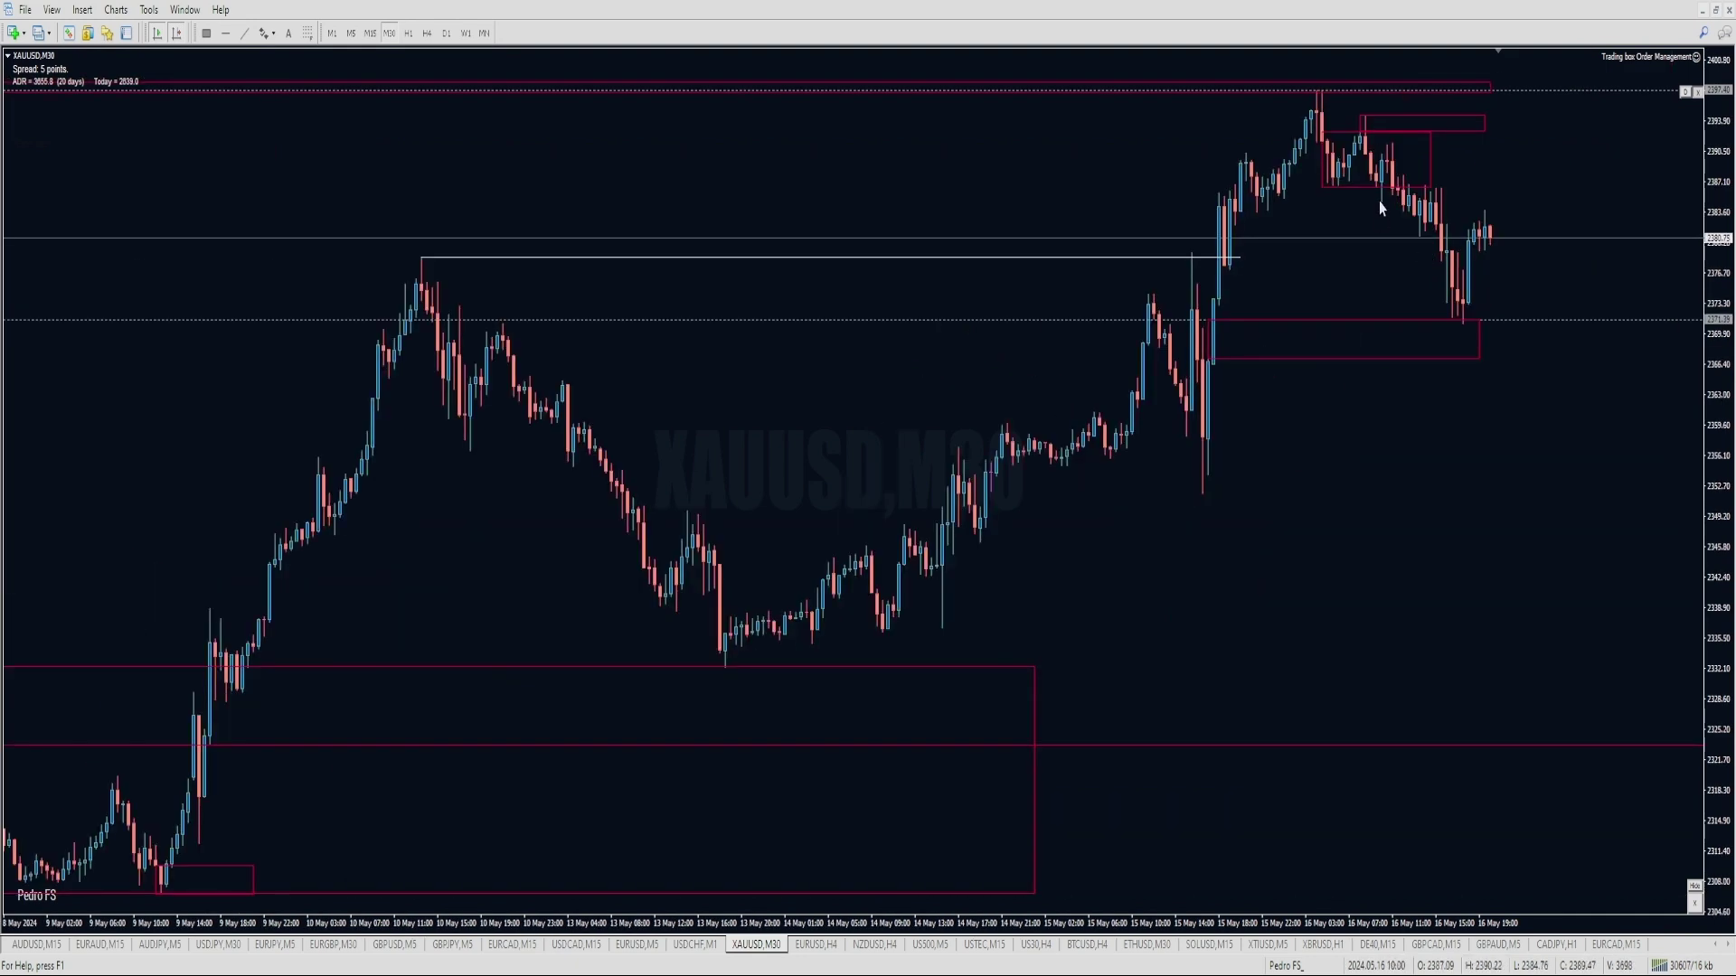
key("minus")
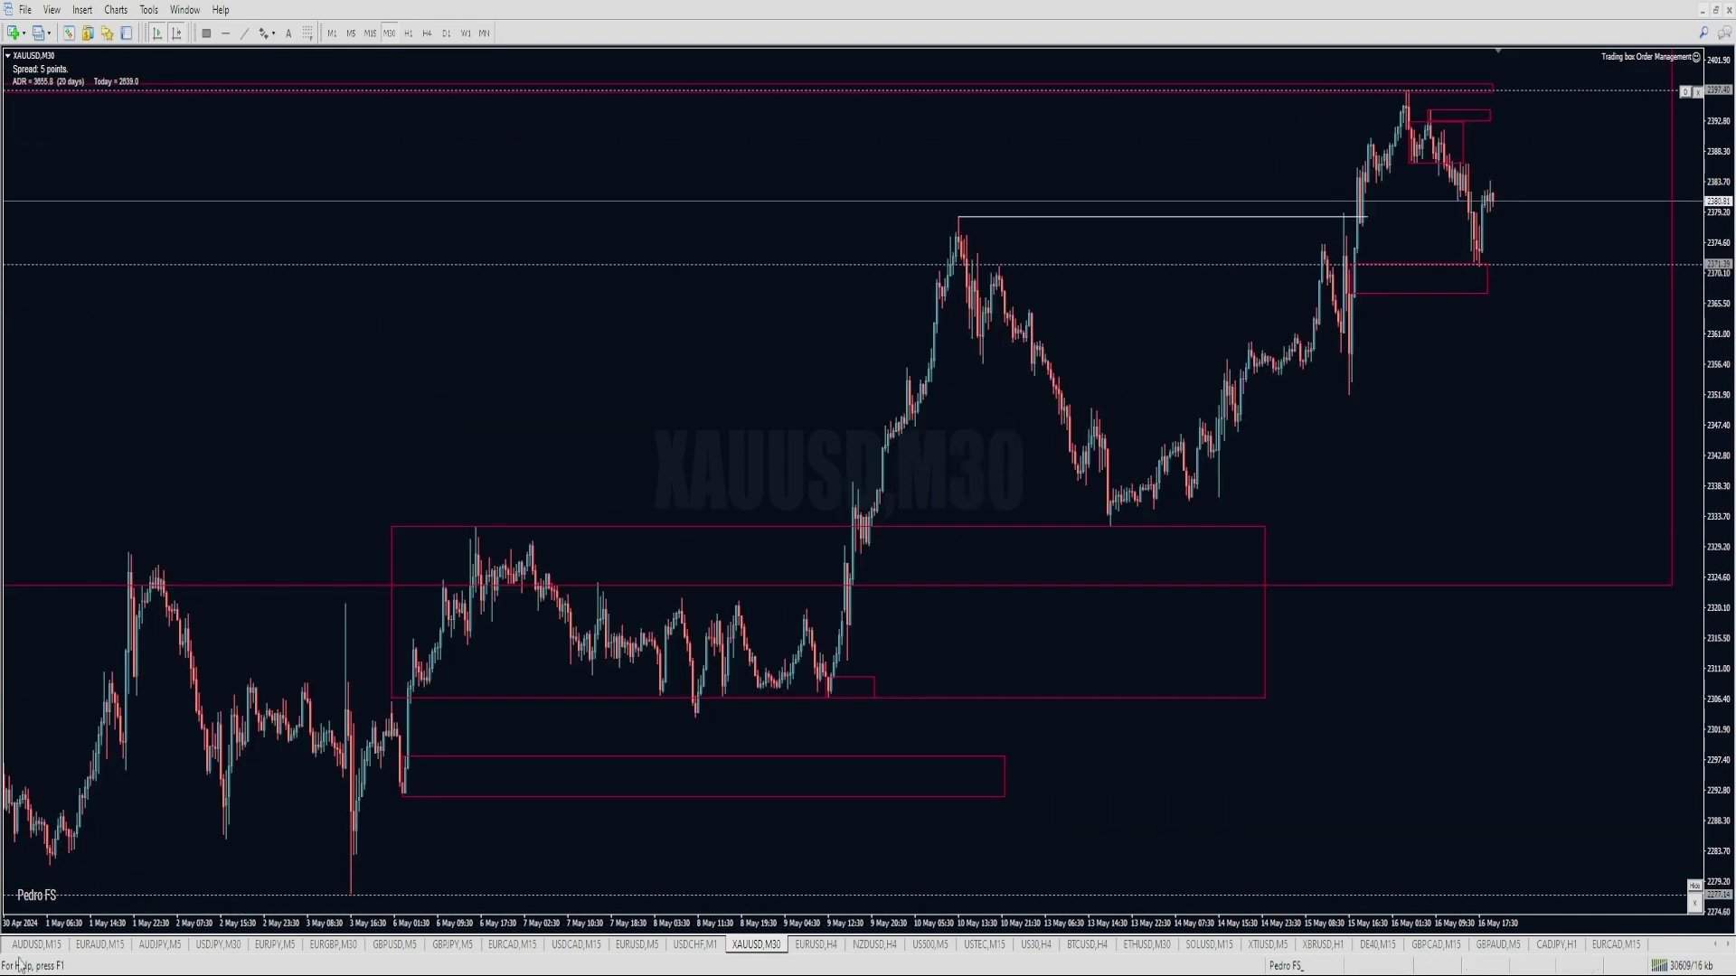
Switch to the AUDJPY M5 chart and trace the sharp fall from the 15 May high.
left_click(160, 945)
key("plus")
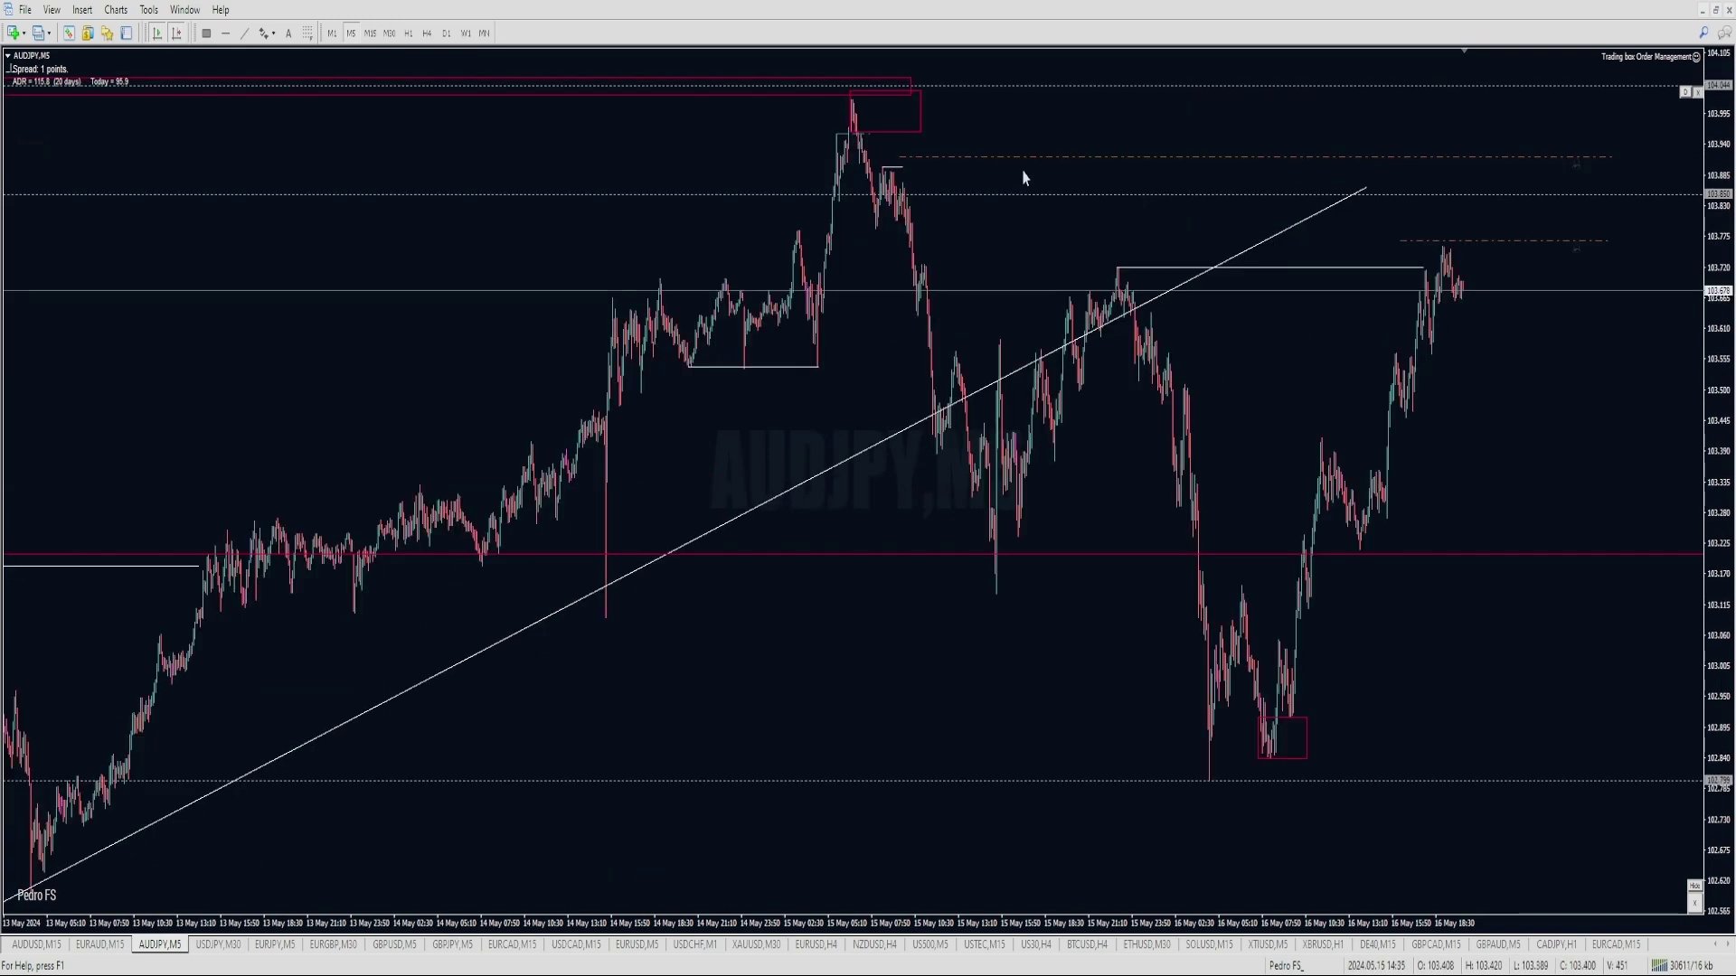
left_click_drag(886, 134, 978, 595)
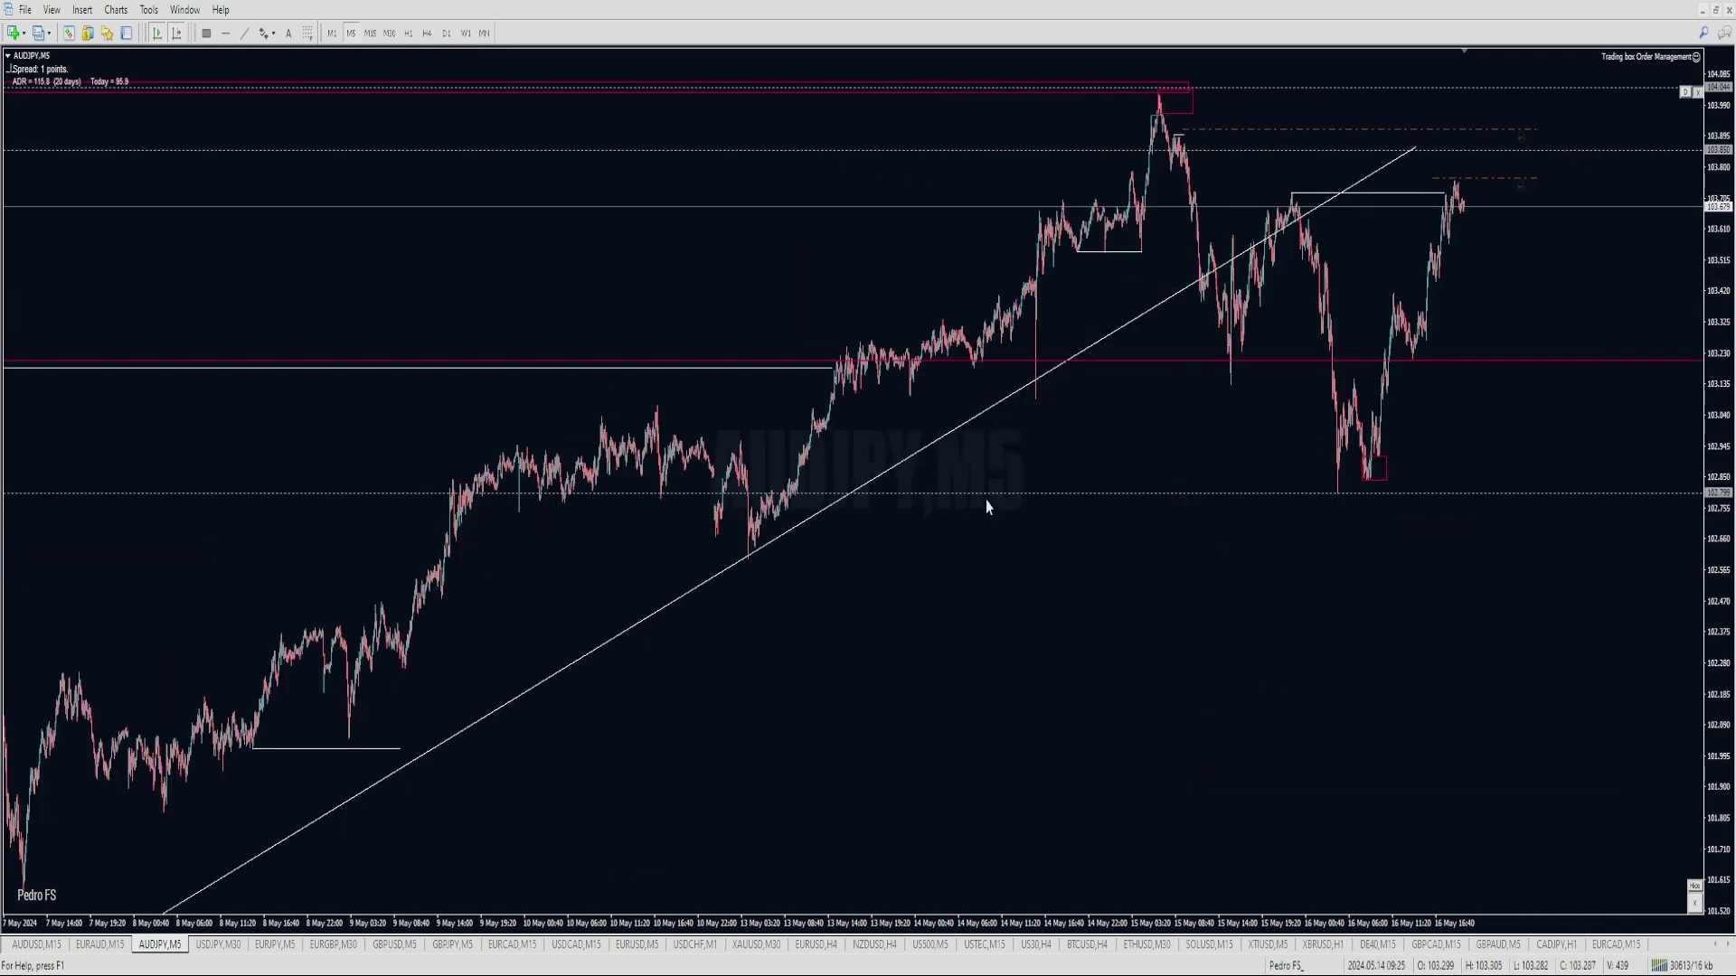
key("minus")
left_click_drag(819, 492, 825, 488)
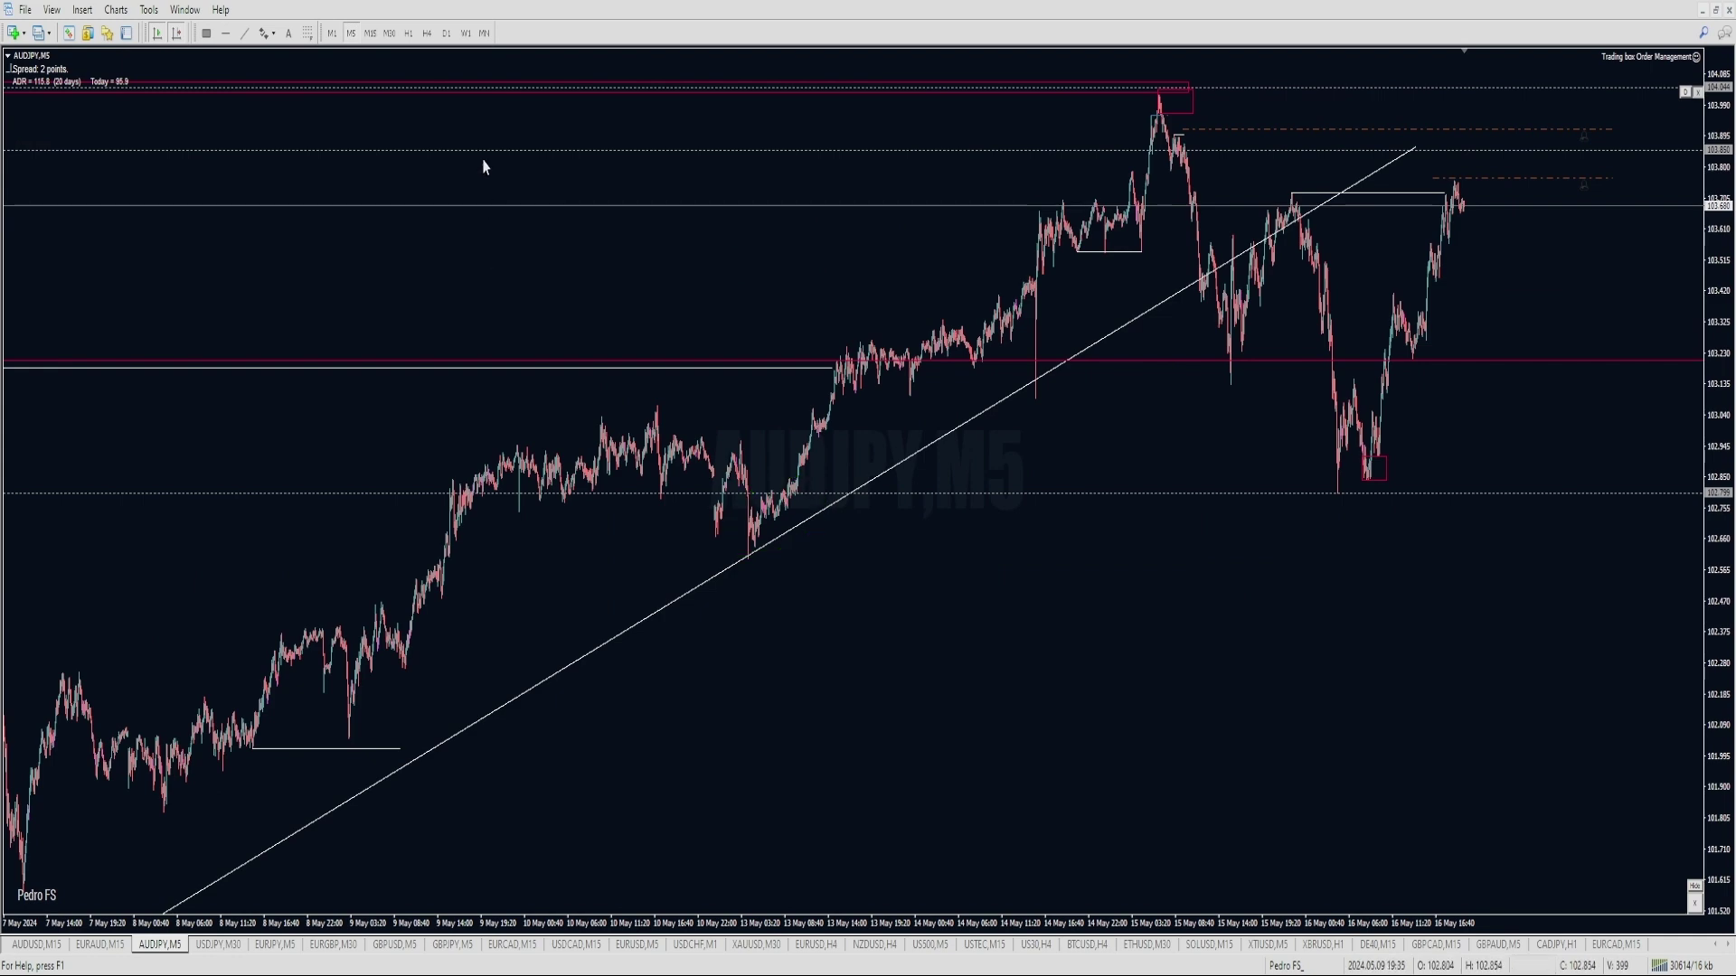
On the AUDJPY H4 chart, box the 13 May lows in green and extend a green line from them along the dotted level to 16 May.
left_click(427, 33)
key("plus")
key("plus")
key("plus")
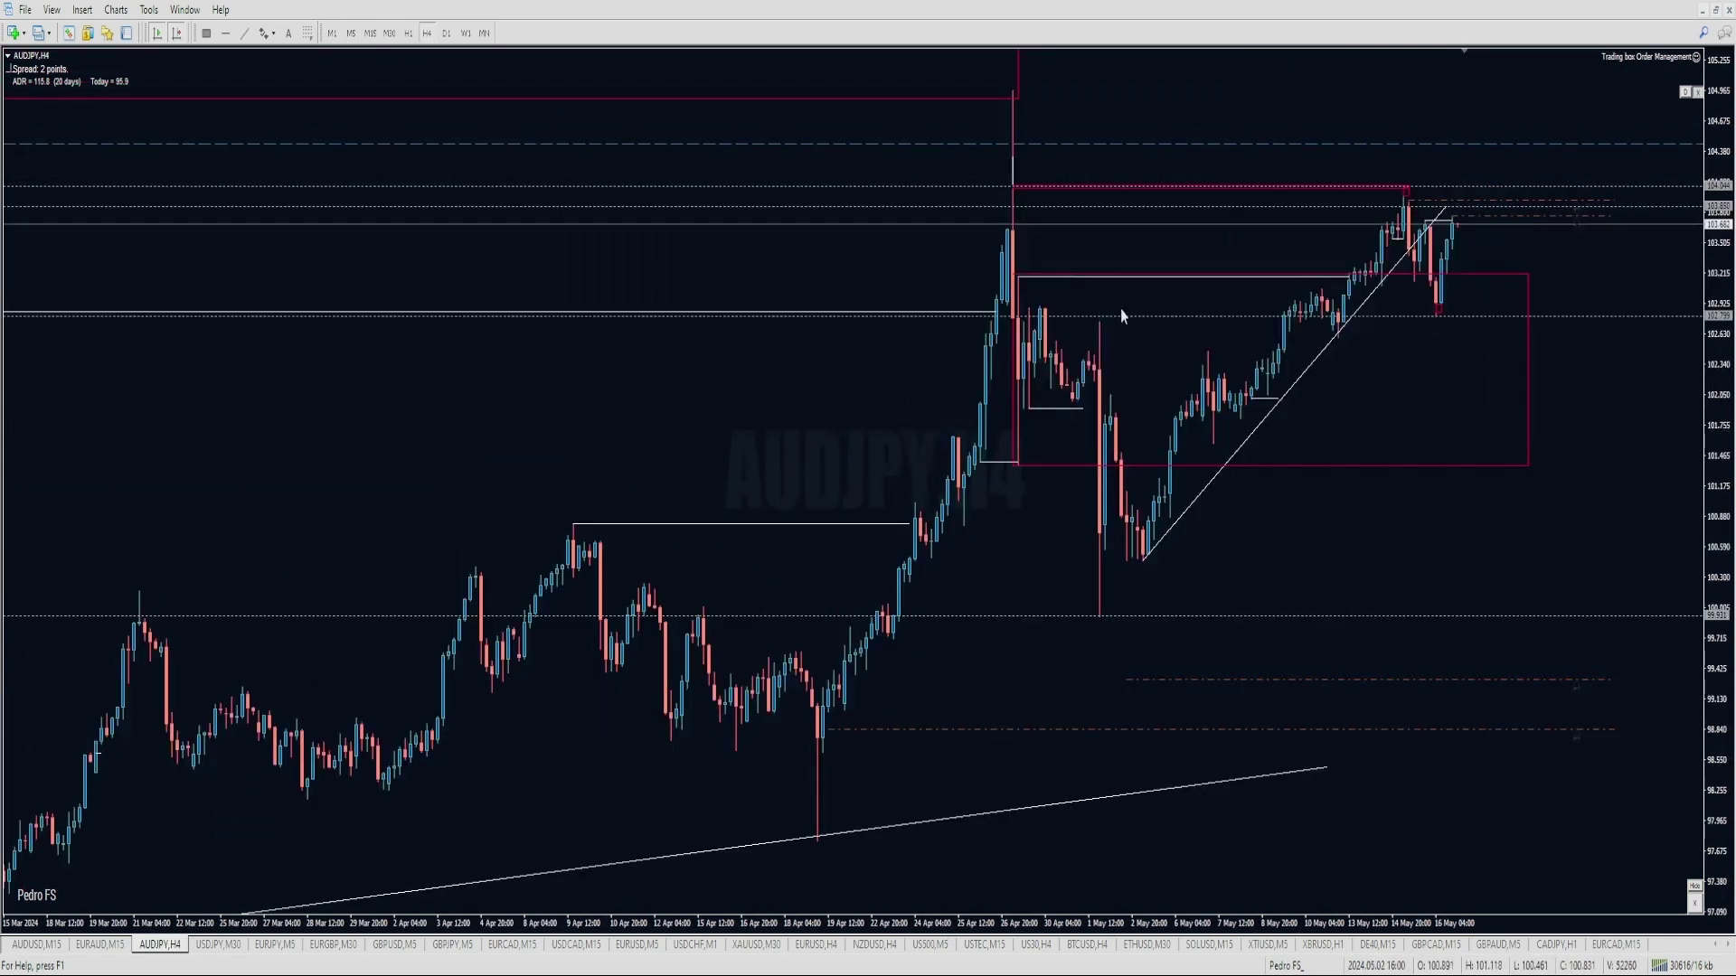
left_click_drag(1210, 336, 1447, 332)
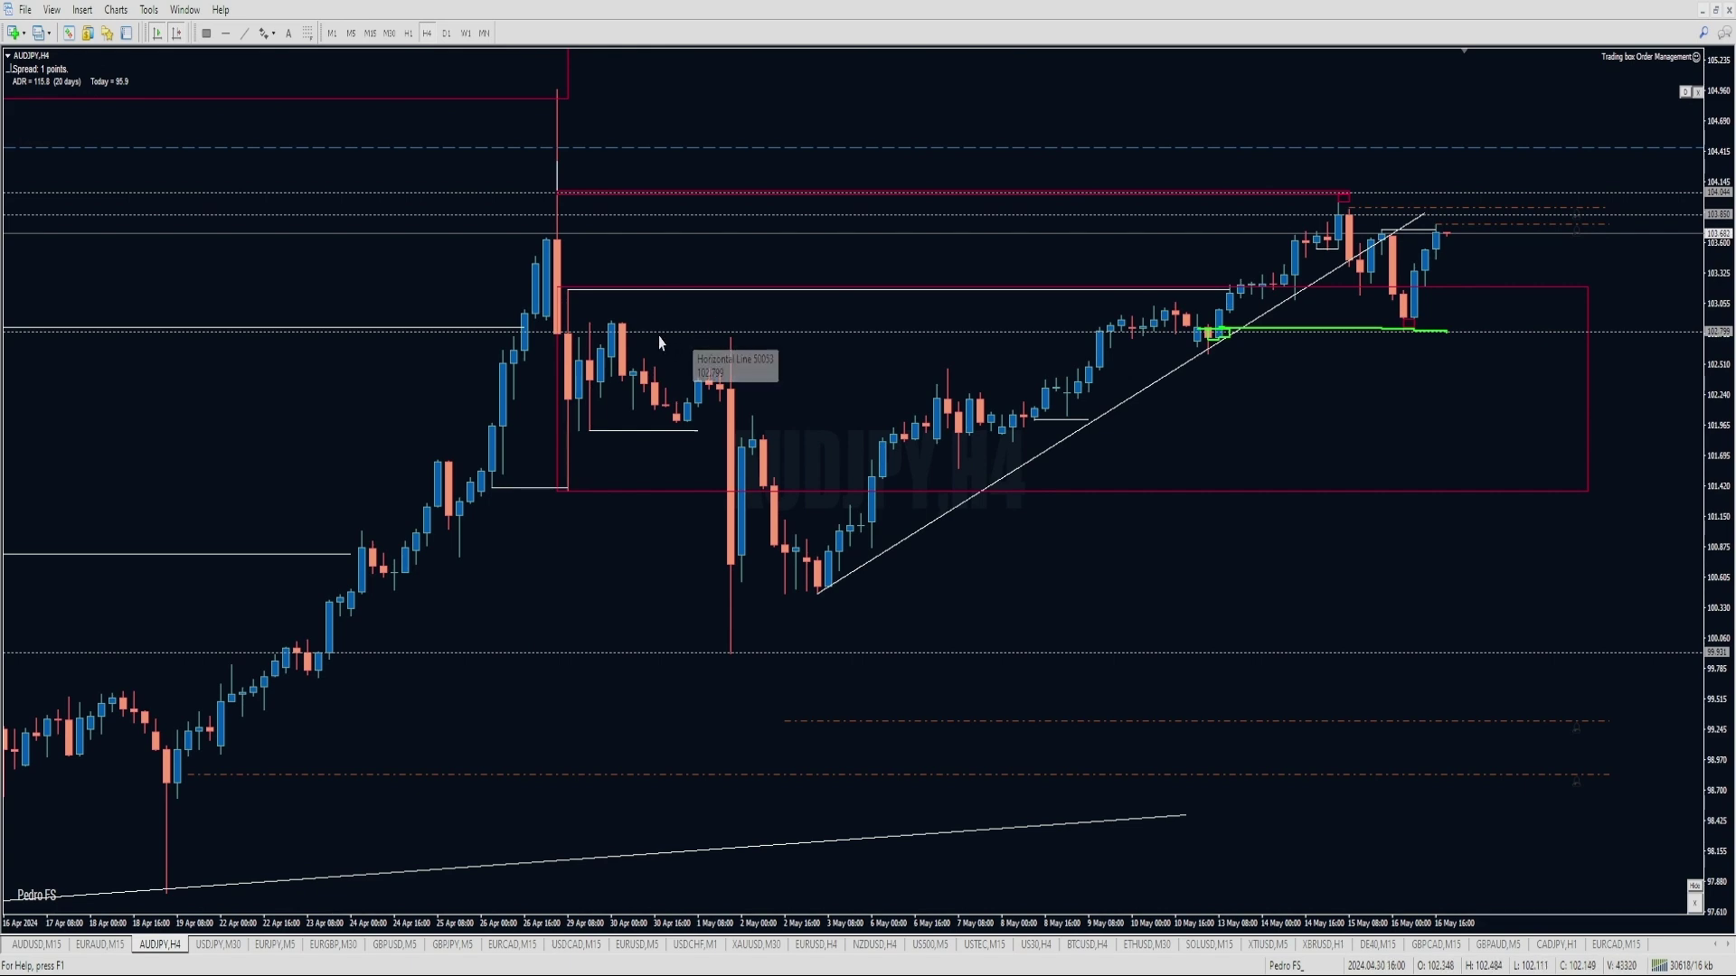
left_click_drag(658, 336, 1271, 340)
On the AUDJPY weekly chart, circle the late 2014 high in green and draw a line forward from it.
key("minus")
key("minus")
key("minus")
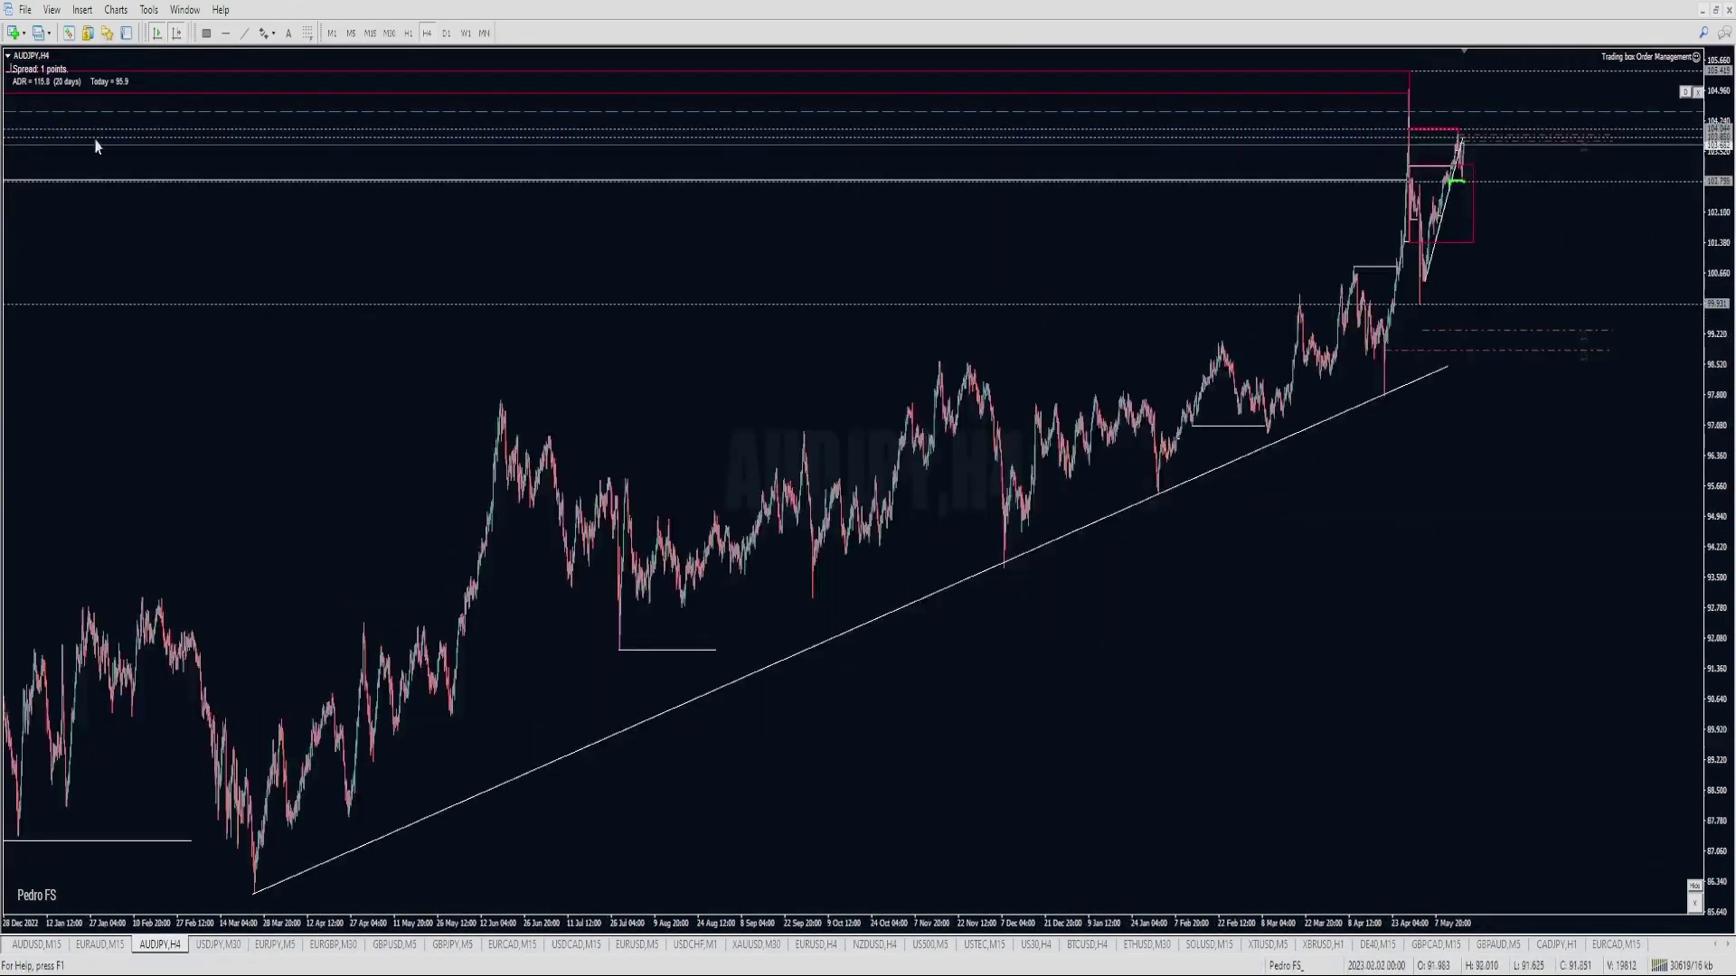
left_click(445, 34)
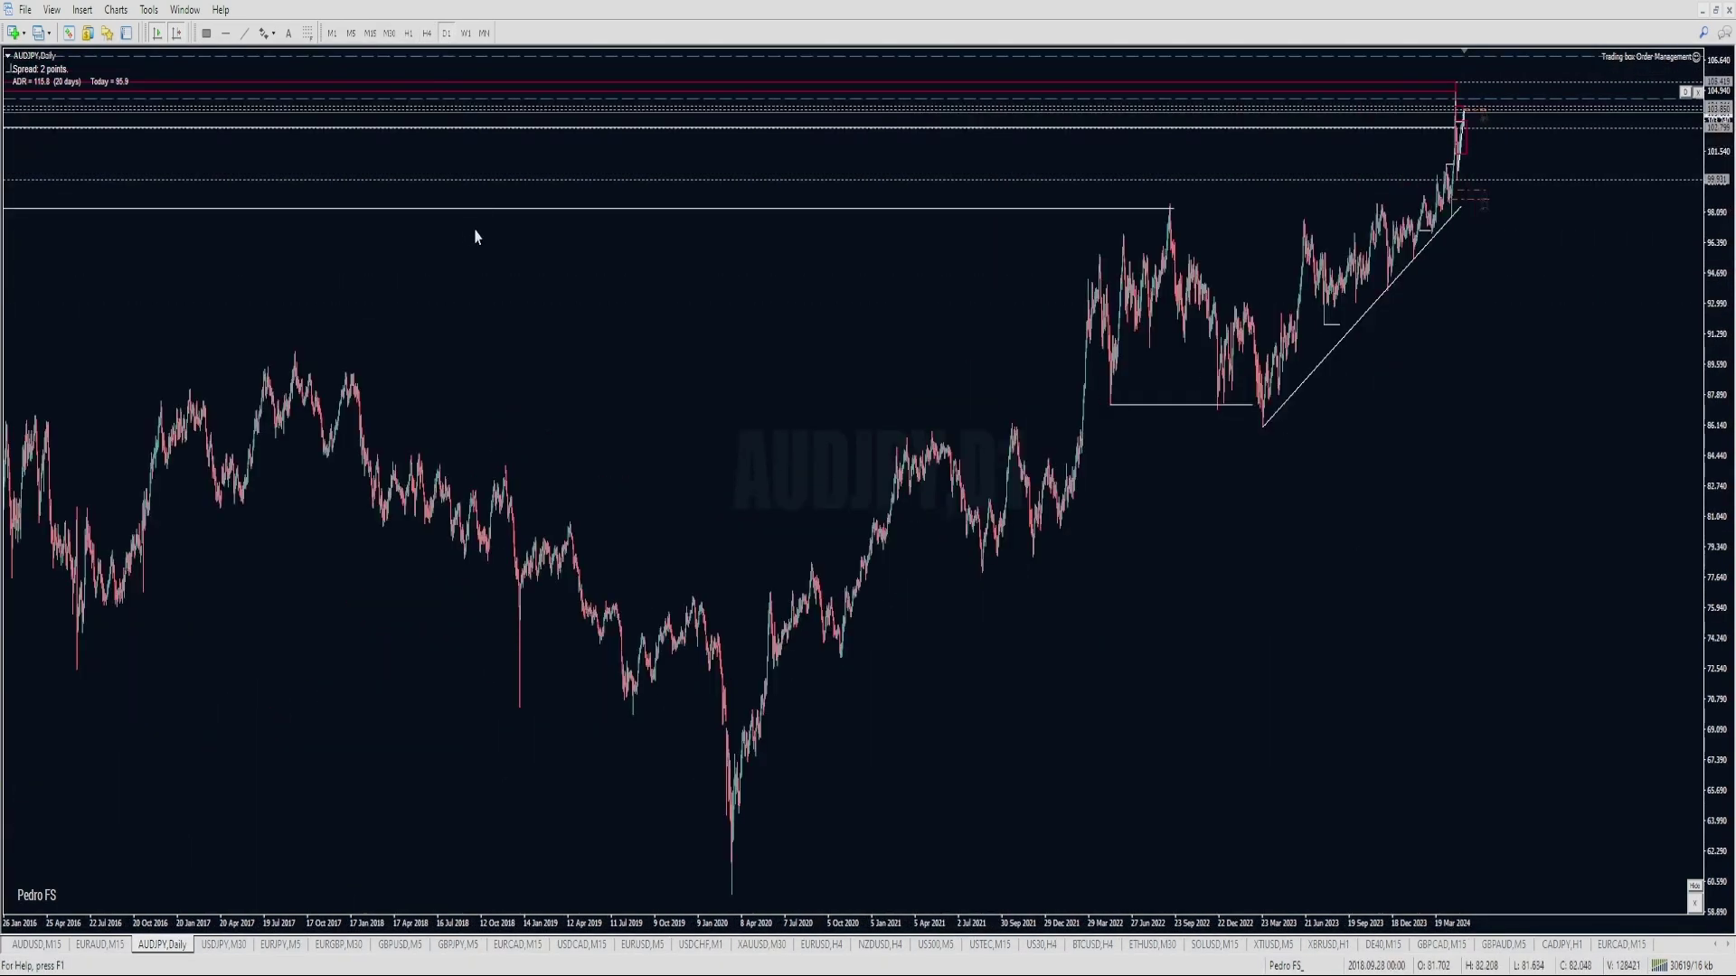
left_click(465, 32)
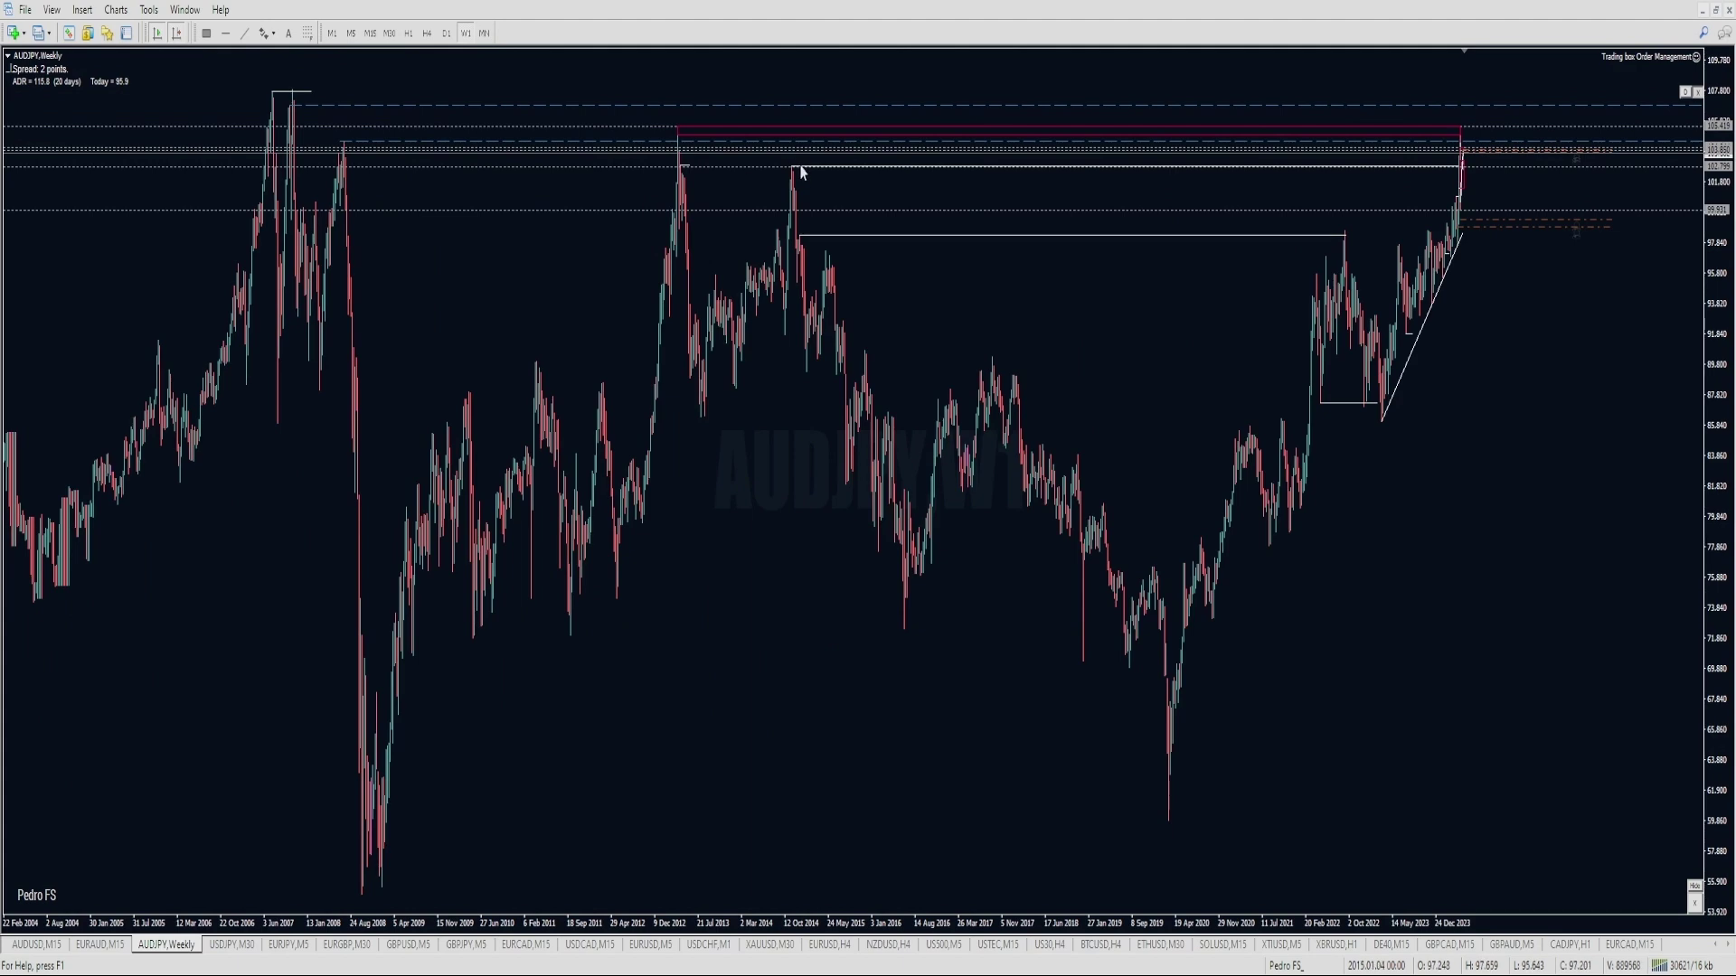
mouse_move(795, 166)
left_mouse_down()
mouse_move(778, 167)
mouse_move(954, 153)
left_mouse_up()
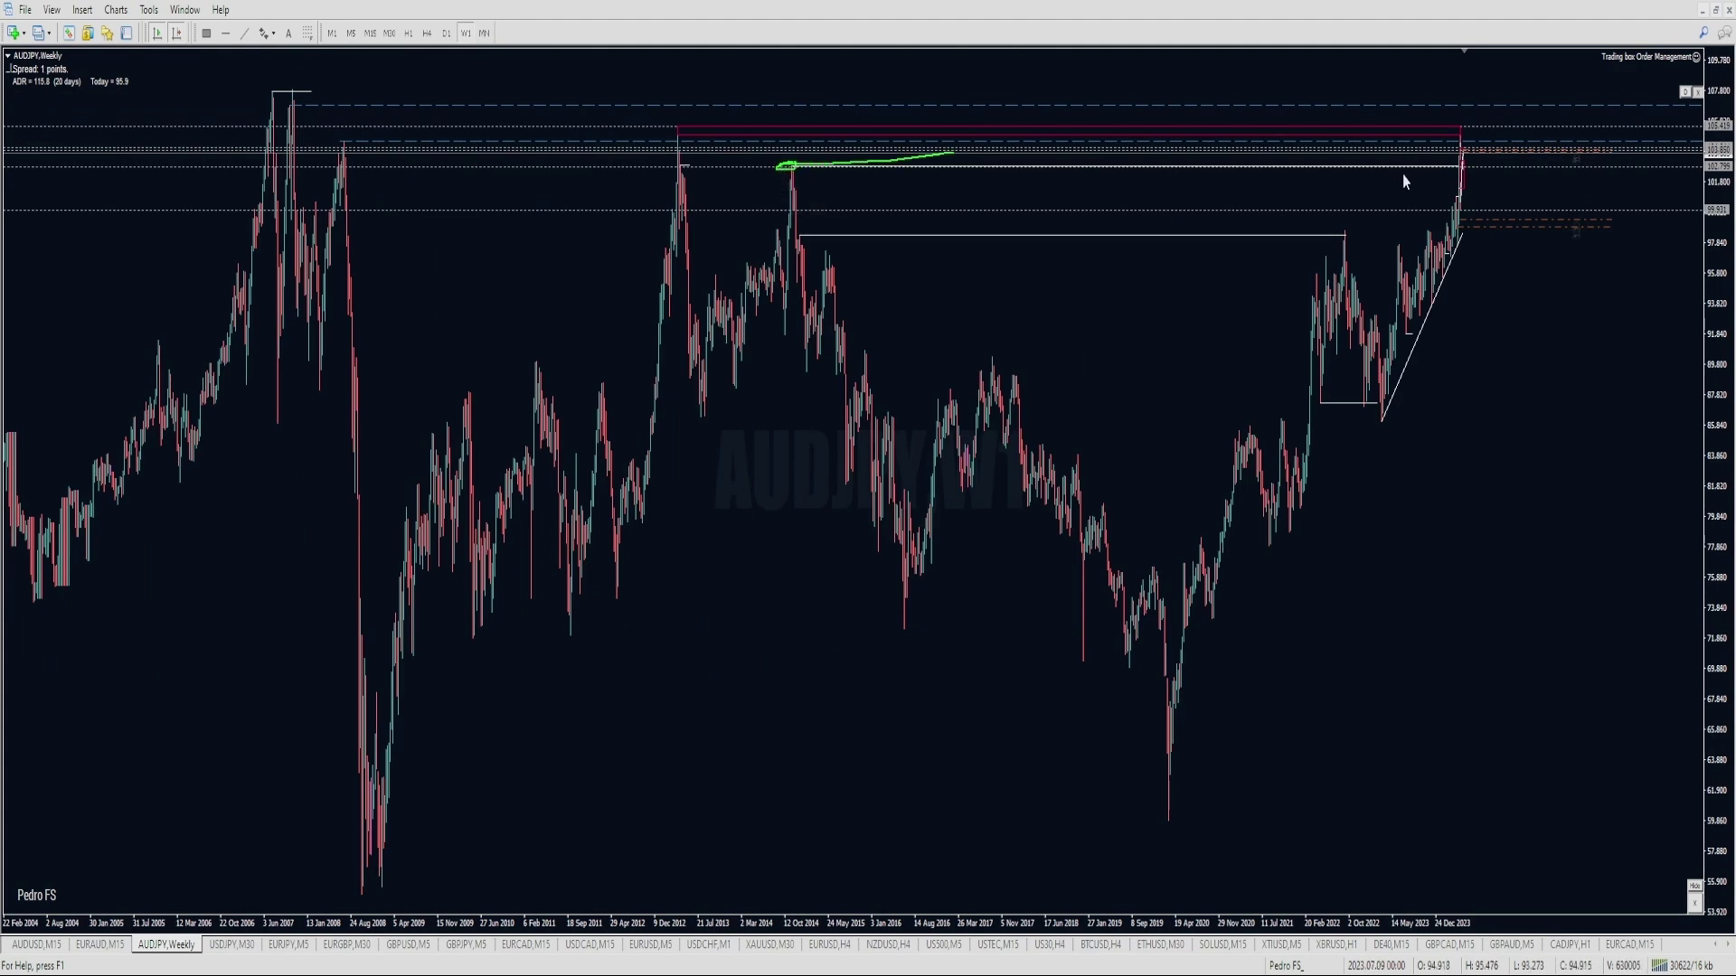
On the M5 chart, try a rectangle spanning about 102.66 to 102.82 from the 13 May low and a green line under the 14–15 May lows.
left_click(370, 34)
left_click(350, 33)
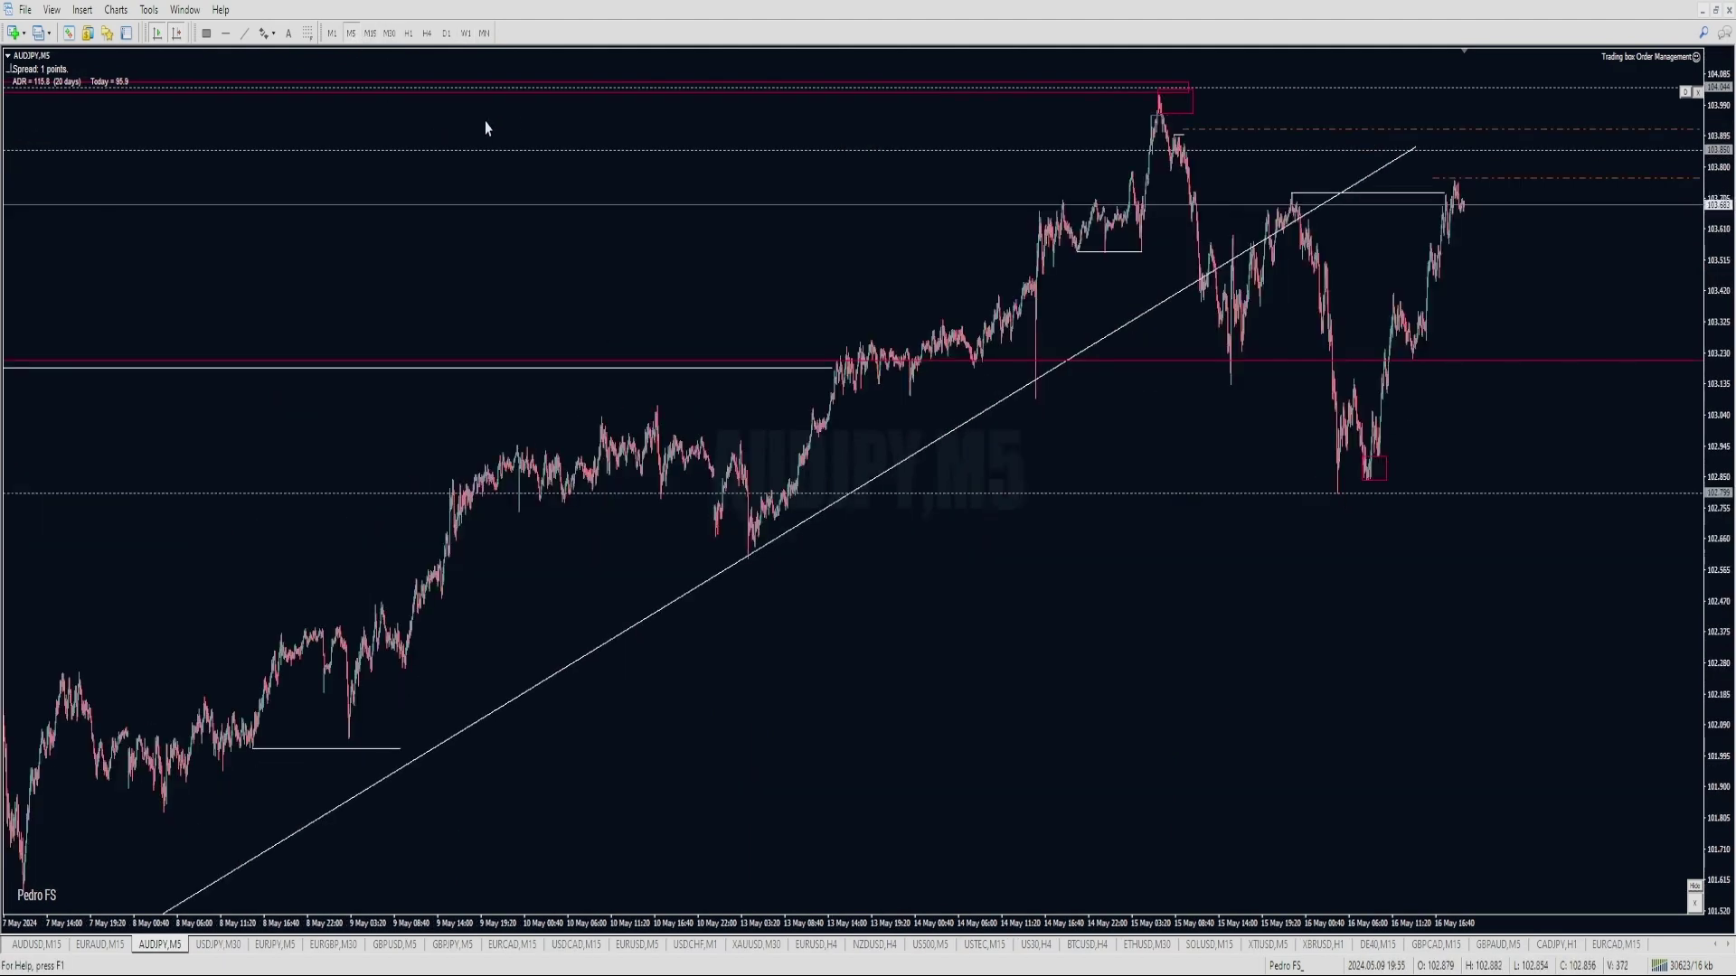
mouse_move(750, 537)
left_mouse_down()
mouse_move(1028, 507)
mouse_move(1402, 505)
left_mouse_up()
right_click(1446, 489)
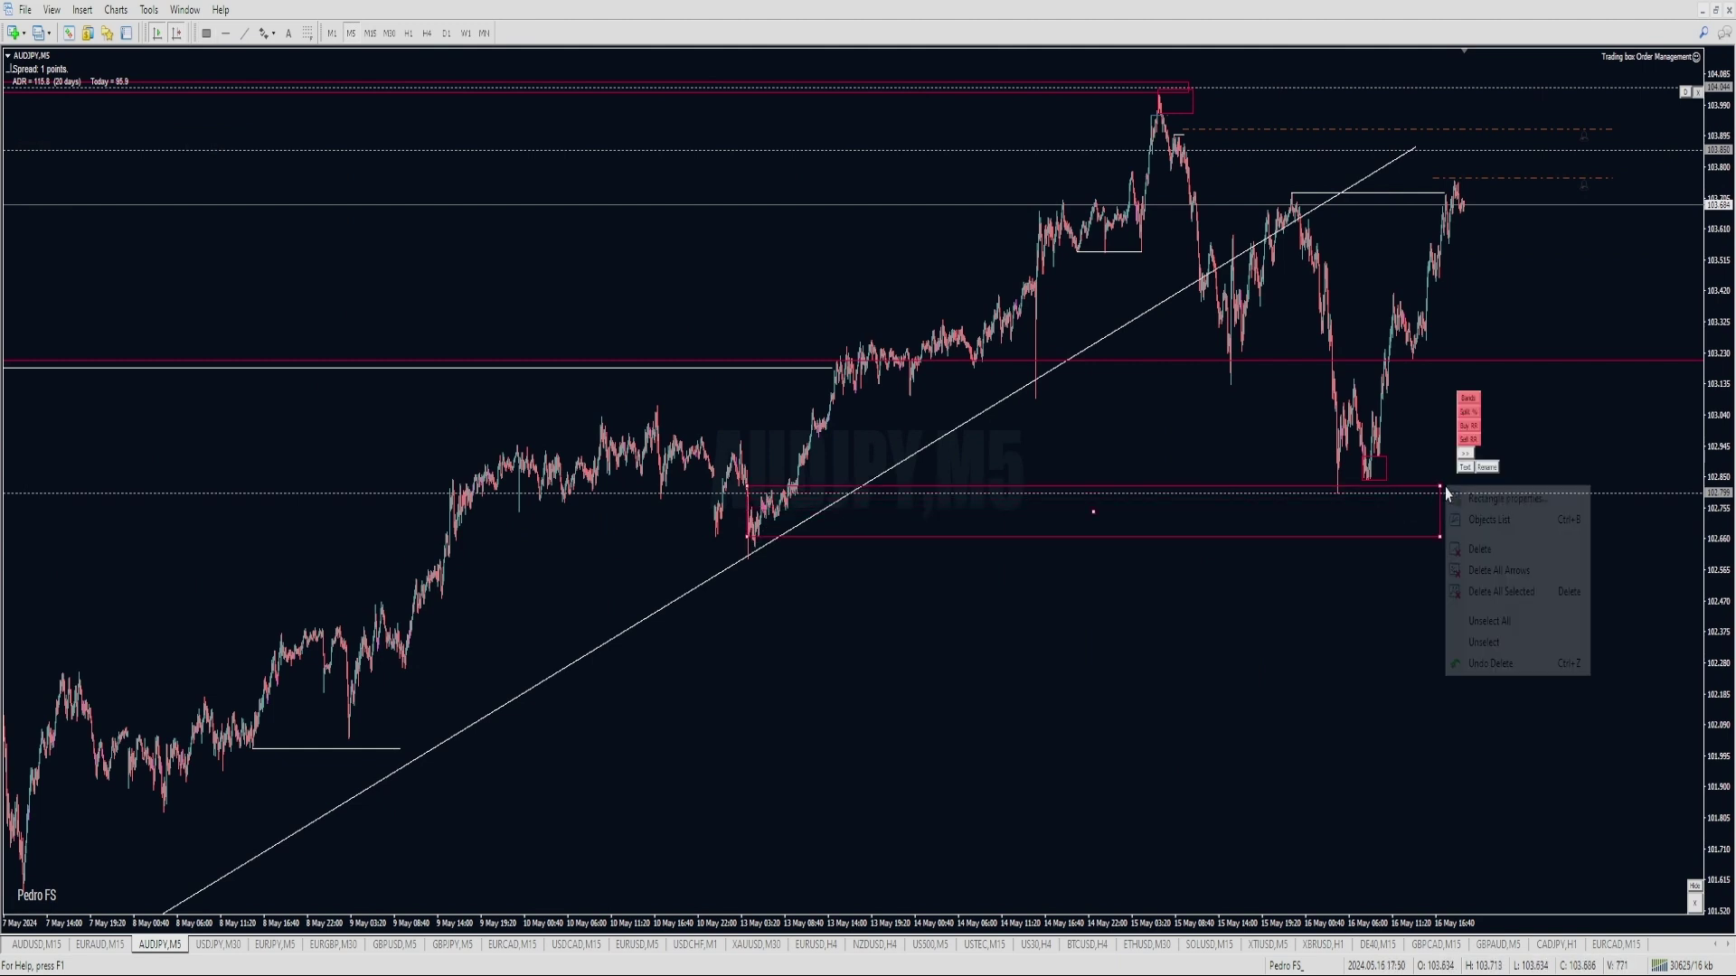
left_click(1469, 549)
left_click_drag(927, 407, 1427, 399)
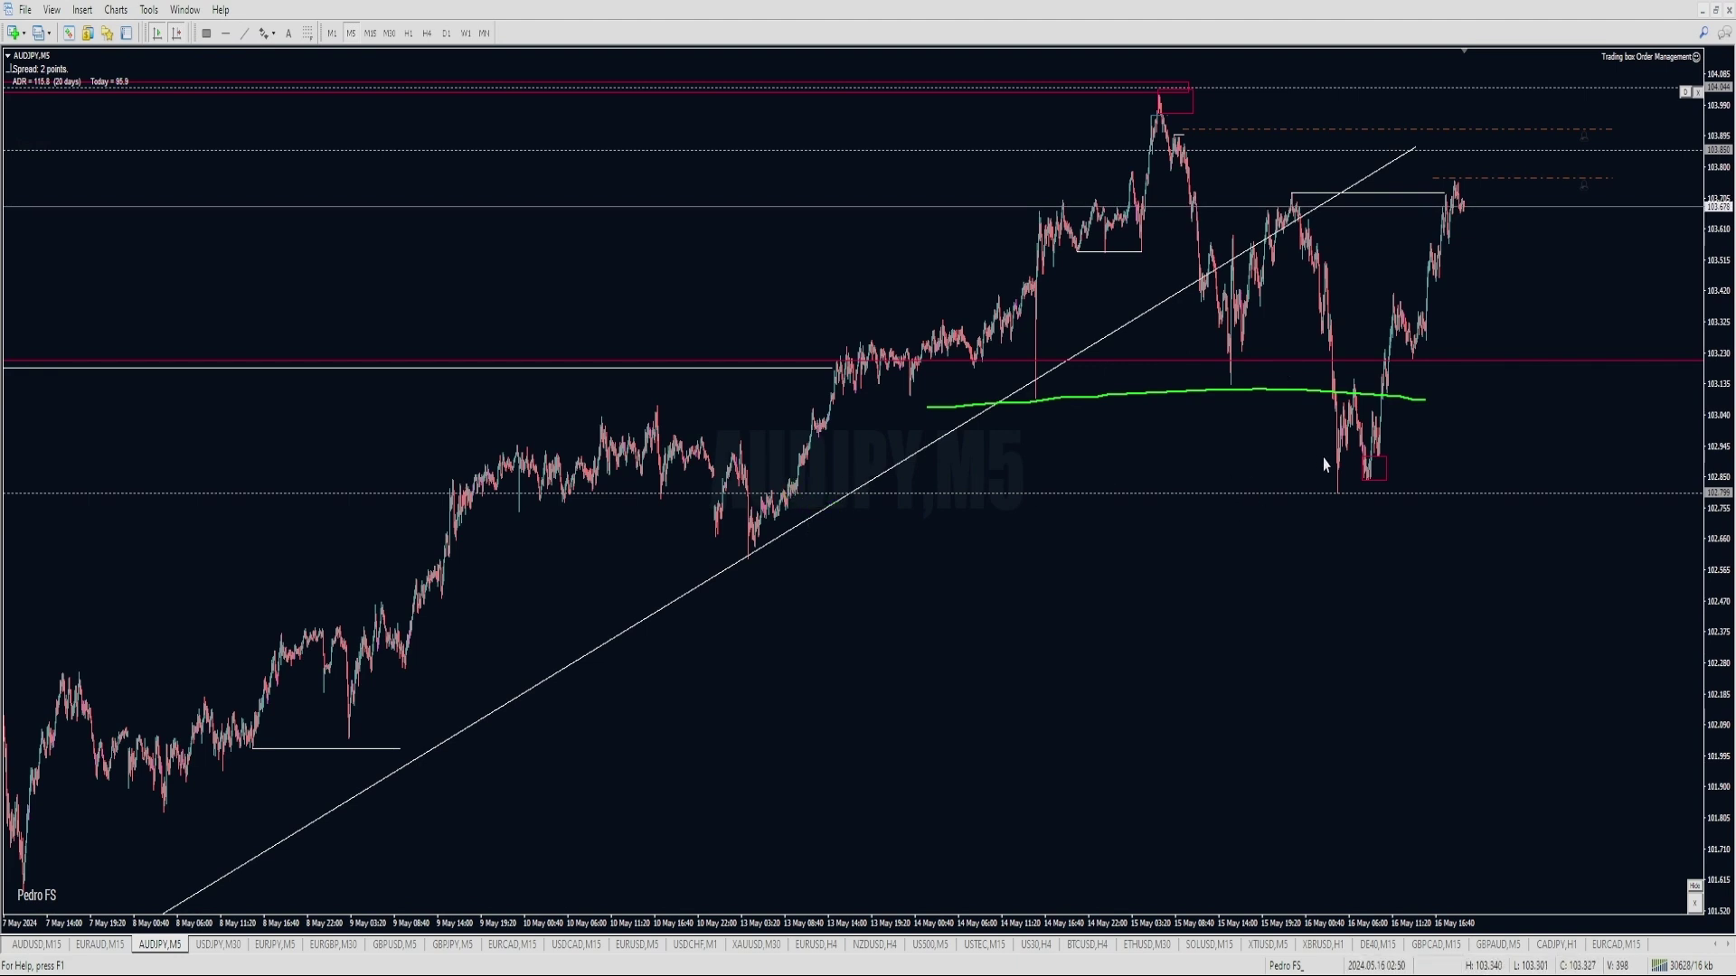
key("ctrl+z")
Mark the zone at the 15 May top and sketch a green zigzag above the late 15 May high that drops back below its white line.
key("plus")
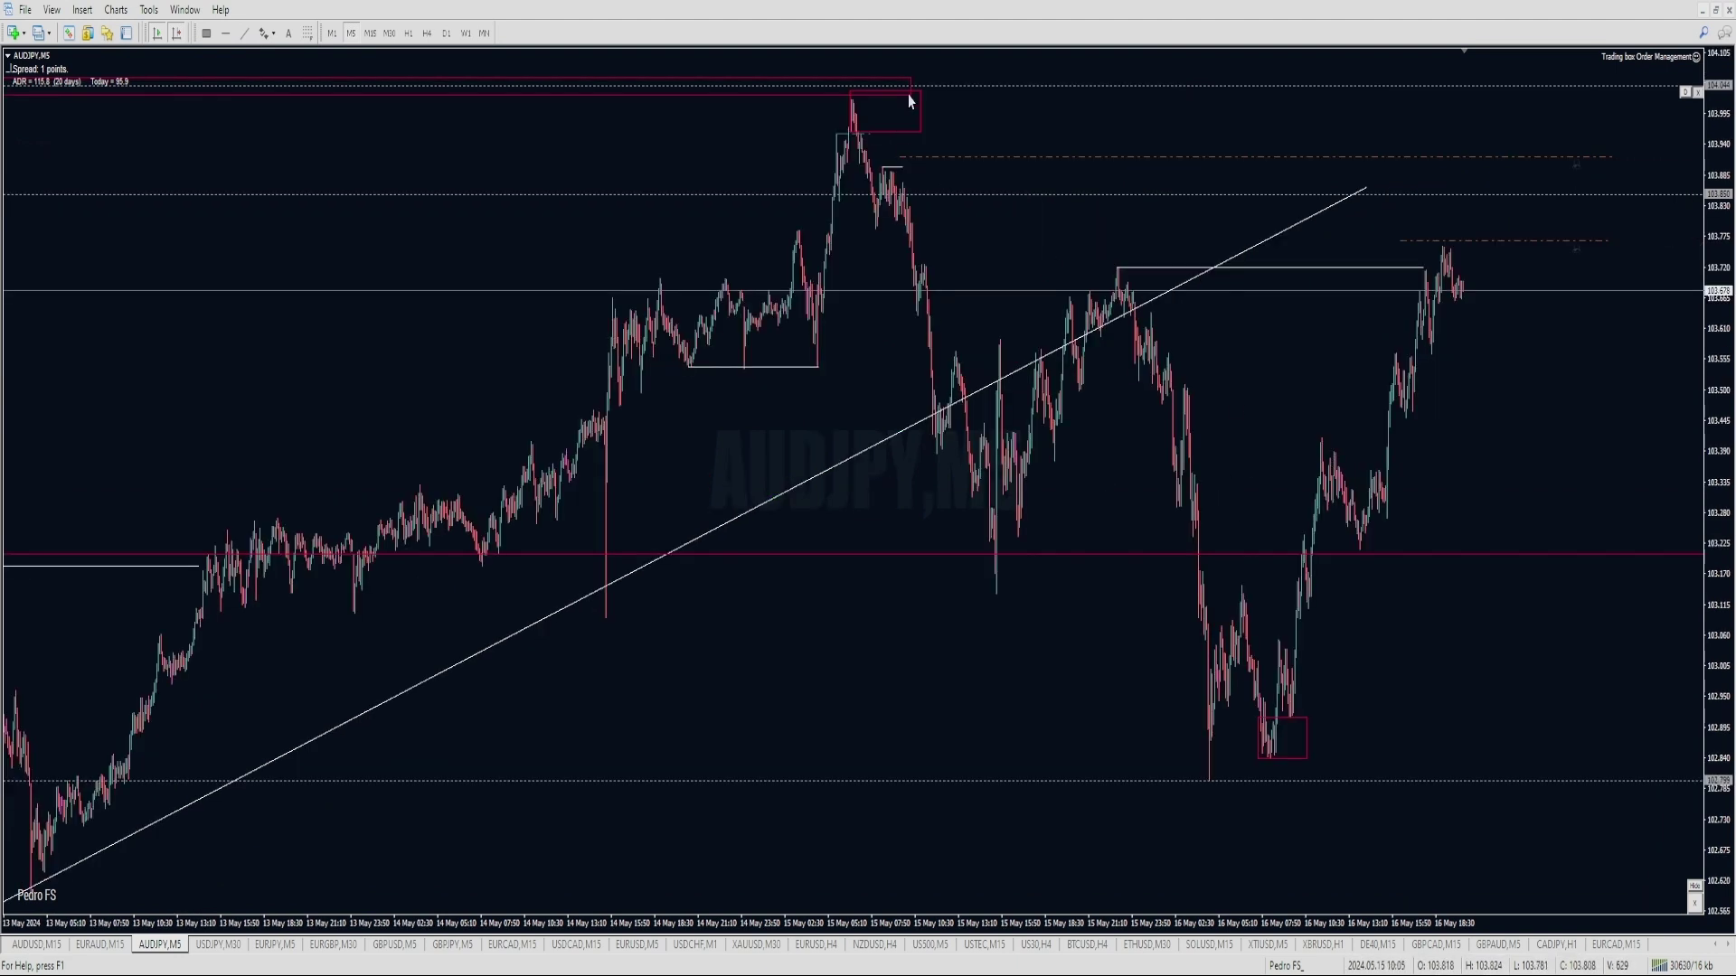
mouse_move(909, 101)
left_mouse_down()
mouse_move(805, 100)
mouse_move(875, 94)
left_mouse_up()
mouse_move(1174, 226)
left_mouse_down()
mouse_move(1226, 291)
mouse_move(1399, 221)
left_mouse_up()
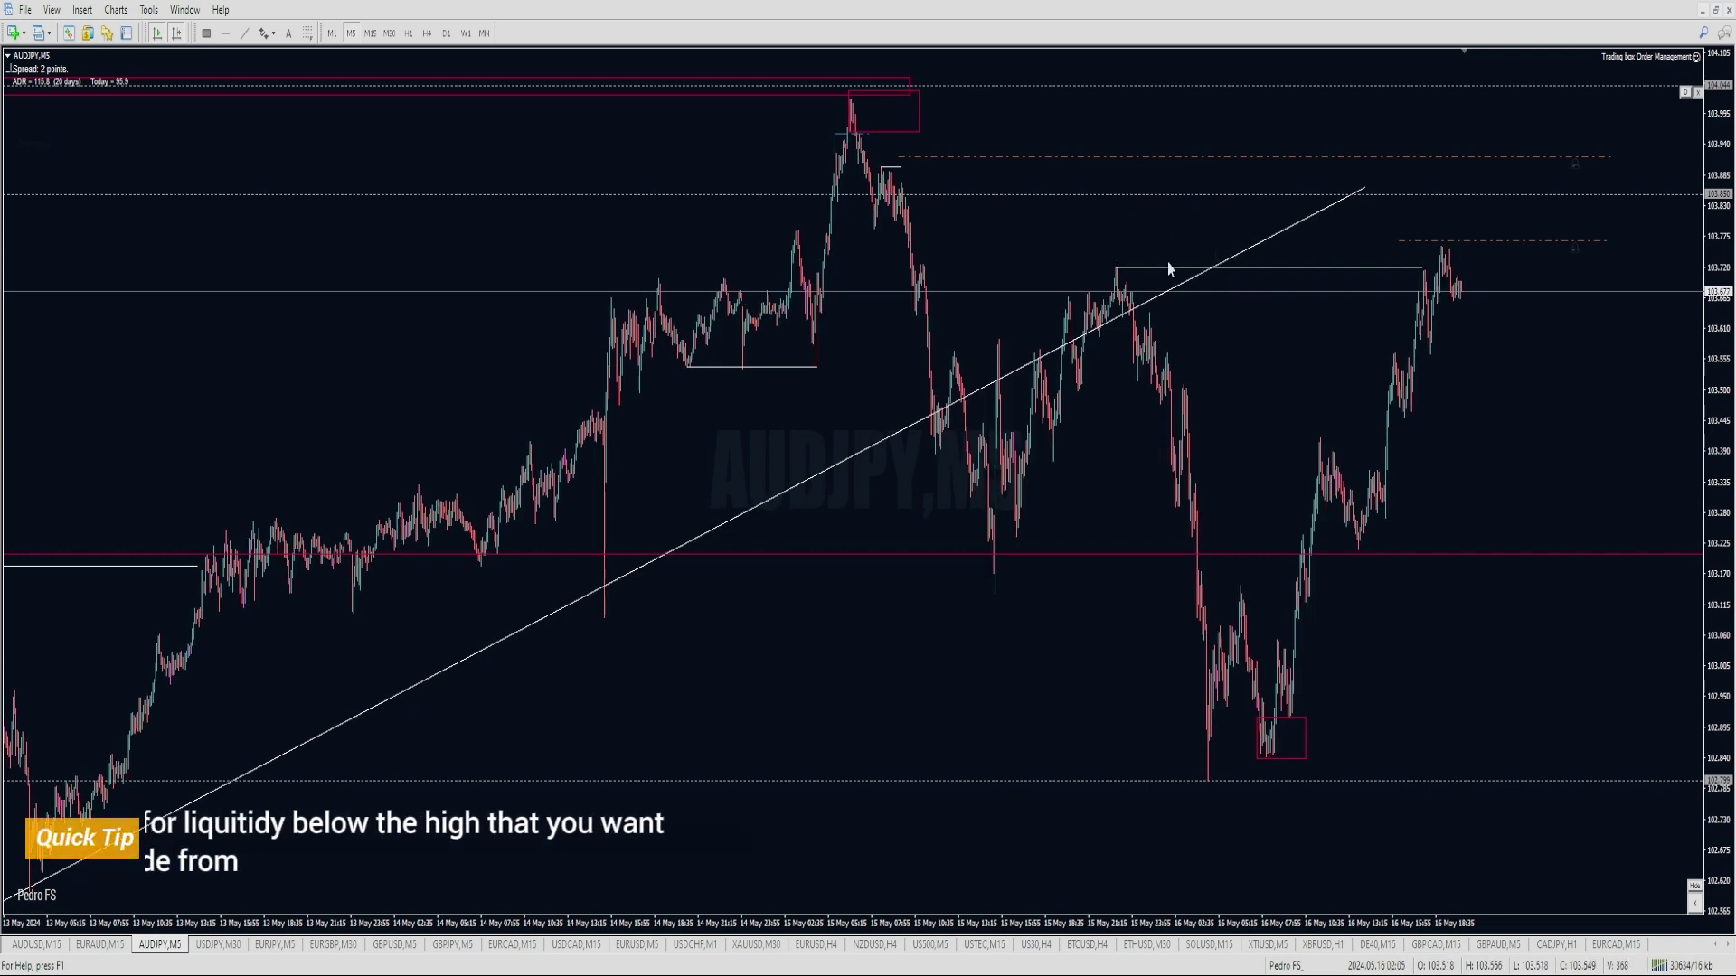
mouse_move(1219, 263)
left_mouse_down()
mouse_move(1290, 270)
mouse_move(1293, 289)
left_mouse_up()
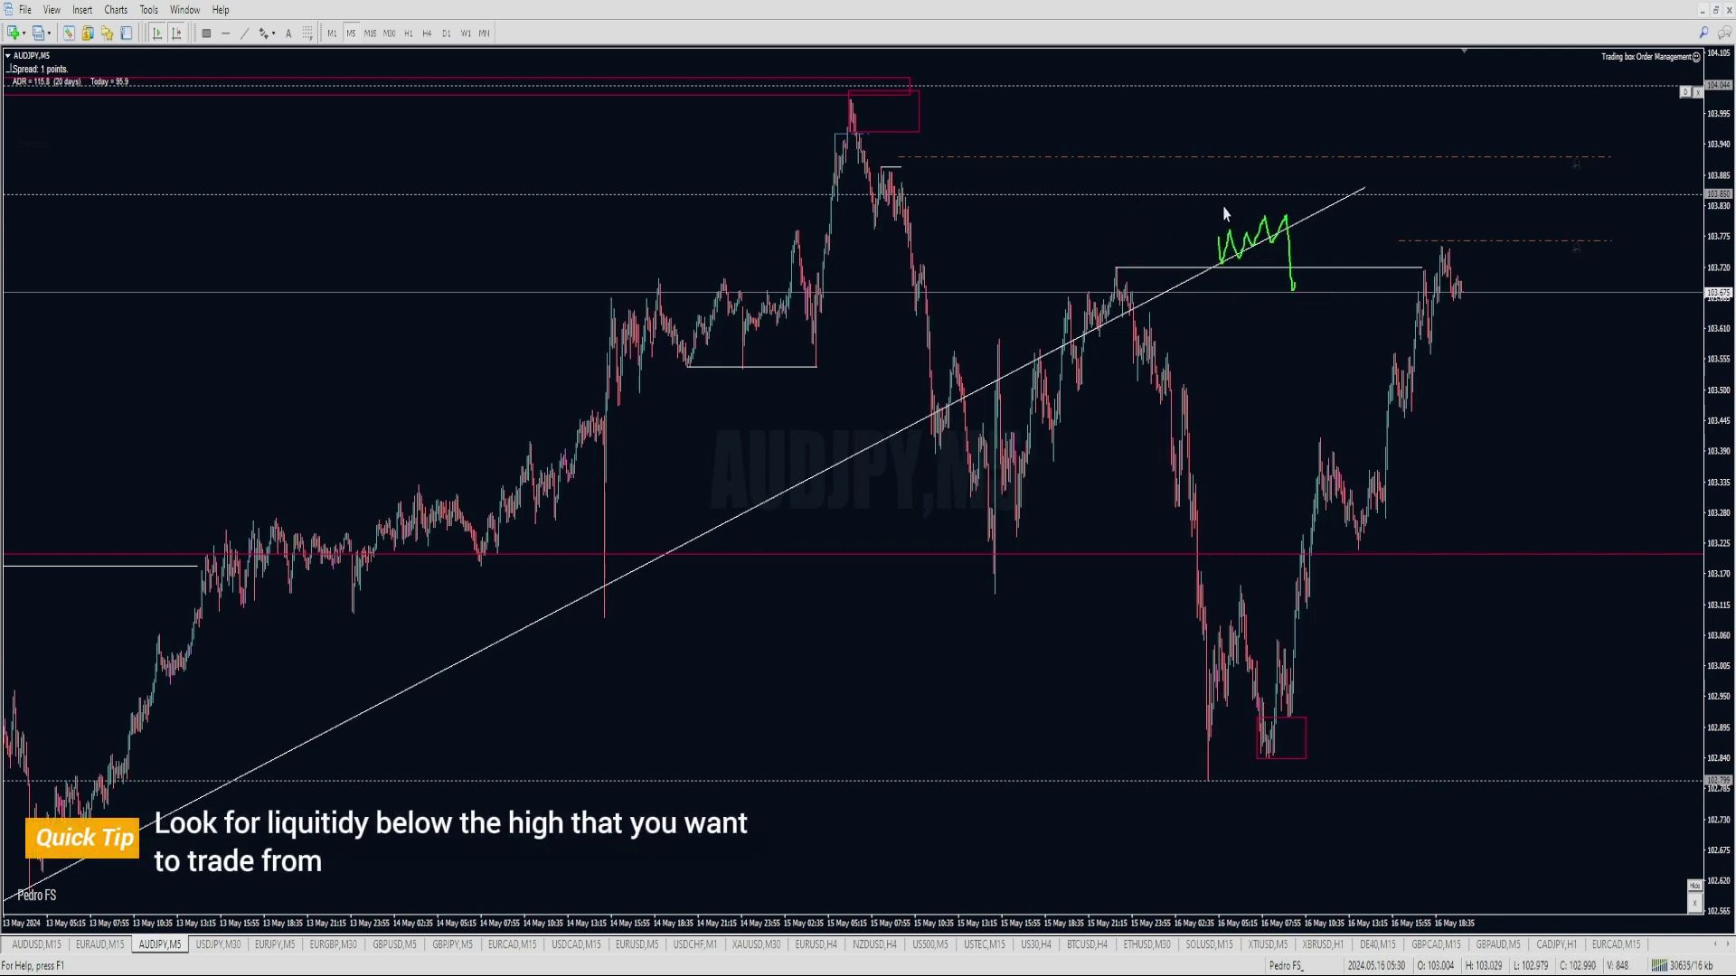
Try green strokes around the zigzag above the white line and at the 15 May top, and clear them with the zigzag.
left_click_drag(1204, 217, 1341, 204)
mouse_move(899, 106)
left_mouse_down()
mouse_move(946, 181)
mouse_move(839, 118)
left_mouse_up()
key("ctrl+z")
Sketch a green double top near the dotted 103.833 level, with a line across its peaks and a spike above that falls back, and erase it.
mouse_move(1239, 298)
left_mouse_down()
mouse_move(1264, 210)
mouse_move(1317, 312)
left_mouse_up()
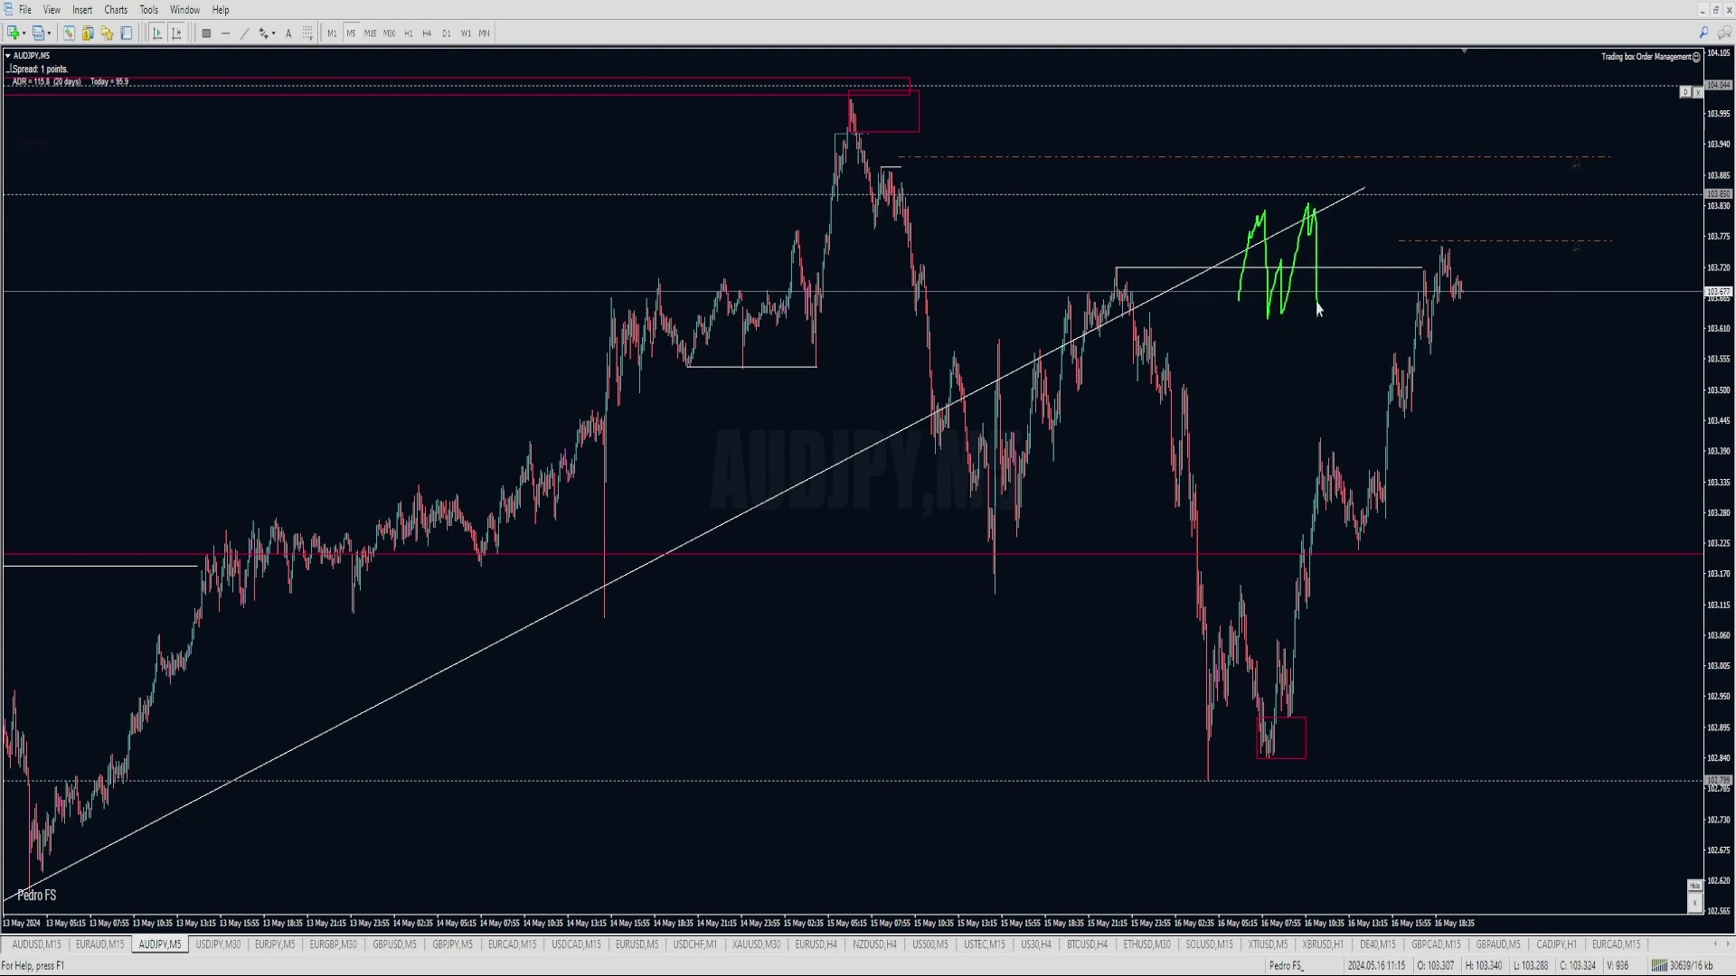
mouse_move(1273, 206)
left_mouse_down()
mouse_move(1367, 203)
mouse_move(1344, 251)
mouse_move(1362, 140)
mouse_move(1389, 221)
mouse_move(1390, 318)
left_mouse_up()
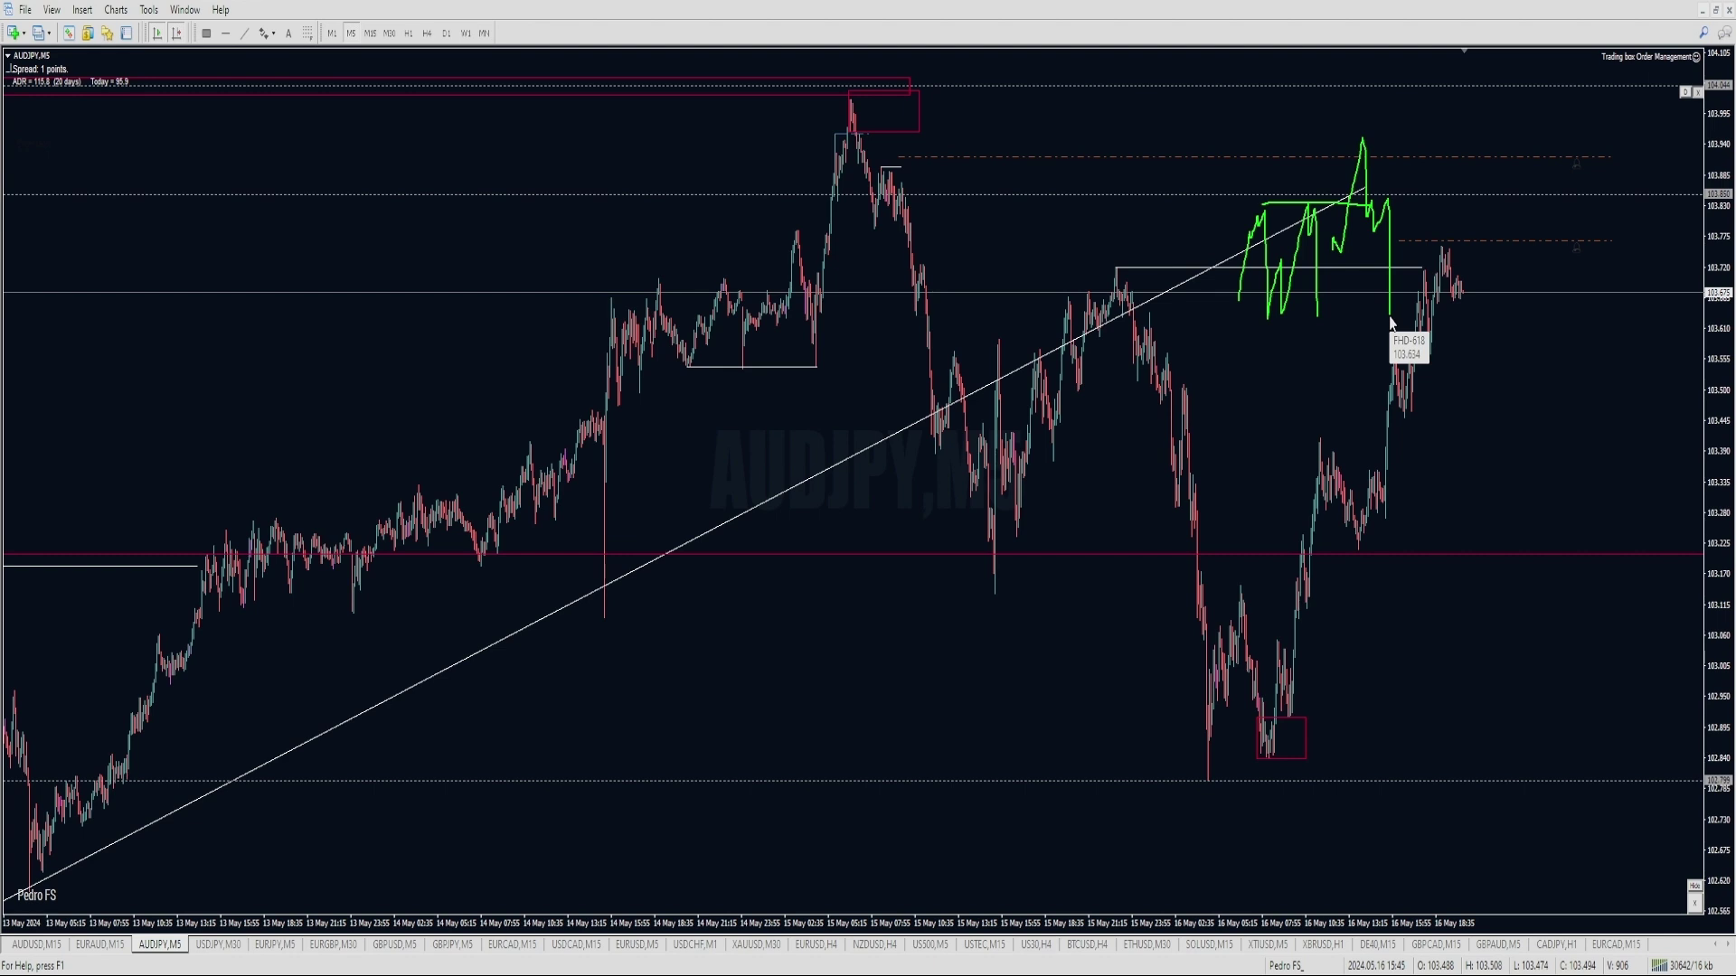
key("BackSpace")
key("BackSpace")
key("BackSpace")
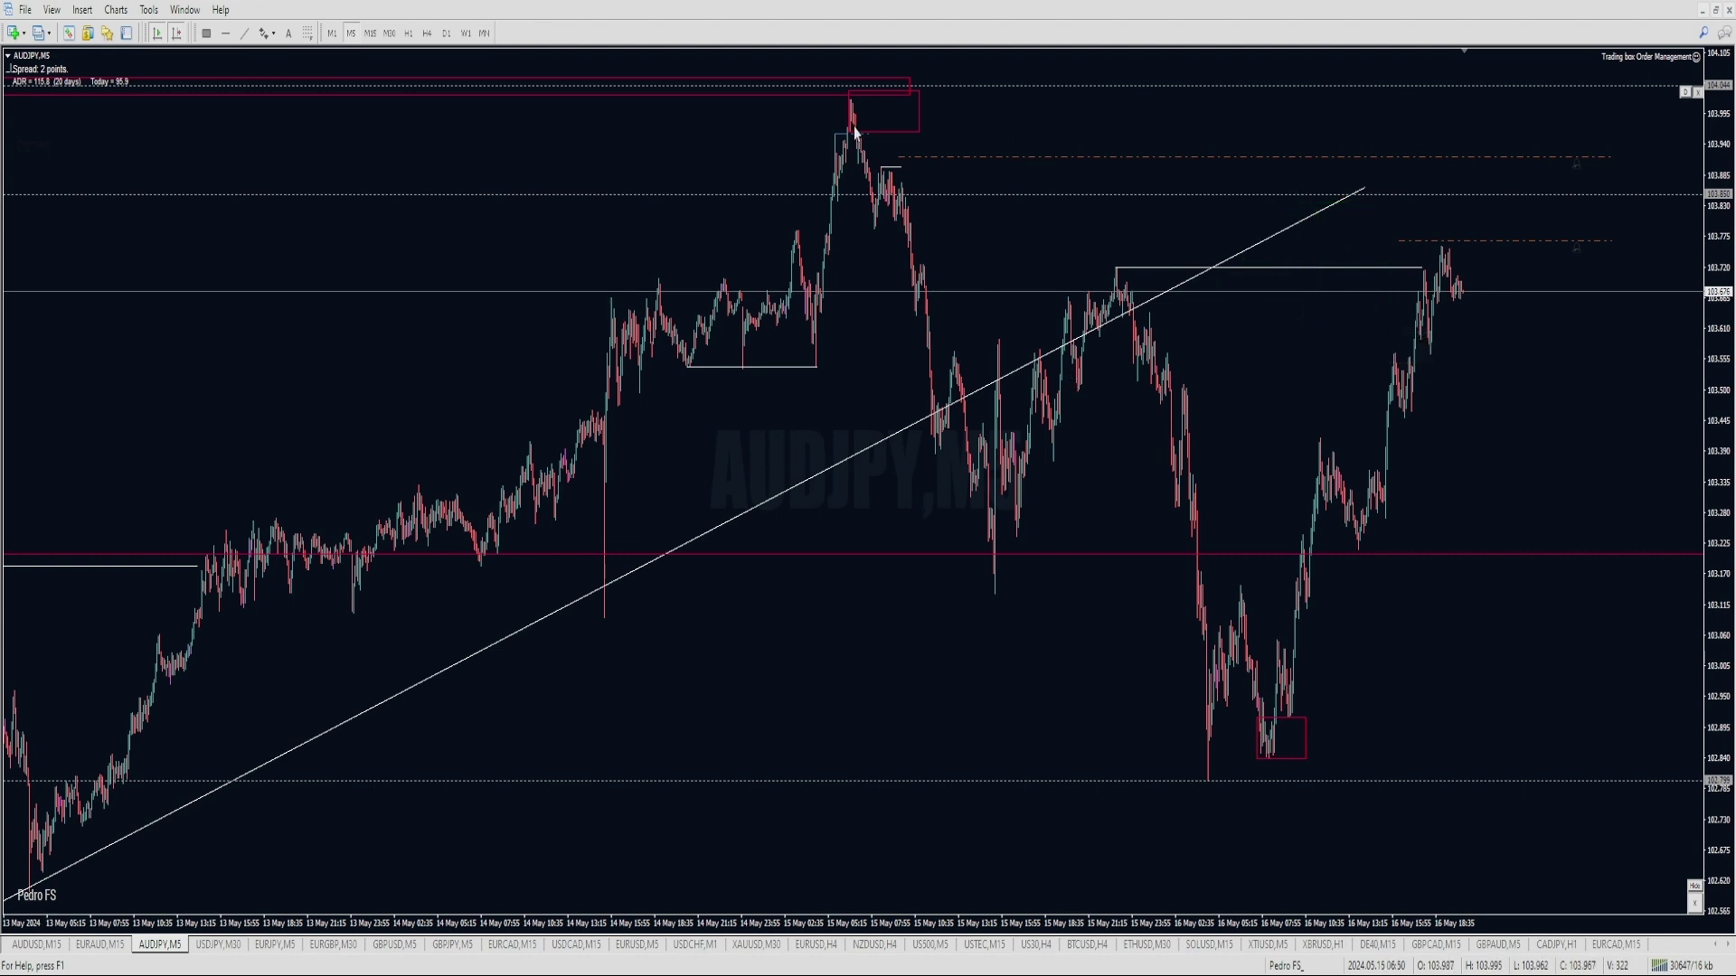
Sketch a green falling zigzag from the 15 May top, with a horizontal line at its last peak and a final drop.
mouse_move(855, 129)
left_mouse_down()
mouse_move(893, 313)
mouse_move(968, 398)
mouse_move(1011, 254)
mouse_move(1016, 464)
left_mouse_up()
left_click_drag(959, 204, 1060, 200)
mouse_move(1015, 450)
left_mouse_down()
mouse_move(1033, 447)
mouse_move(1115, 686)
left_mouse_up()
key("ctrl+z")
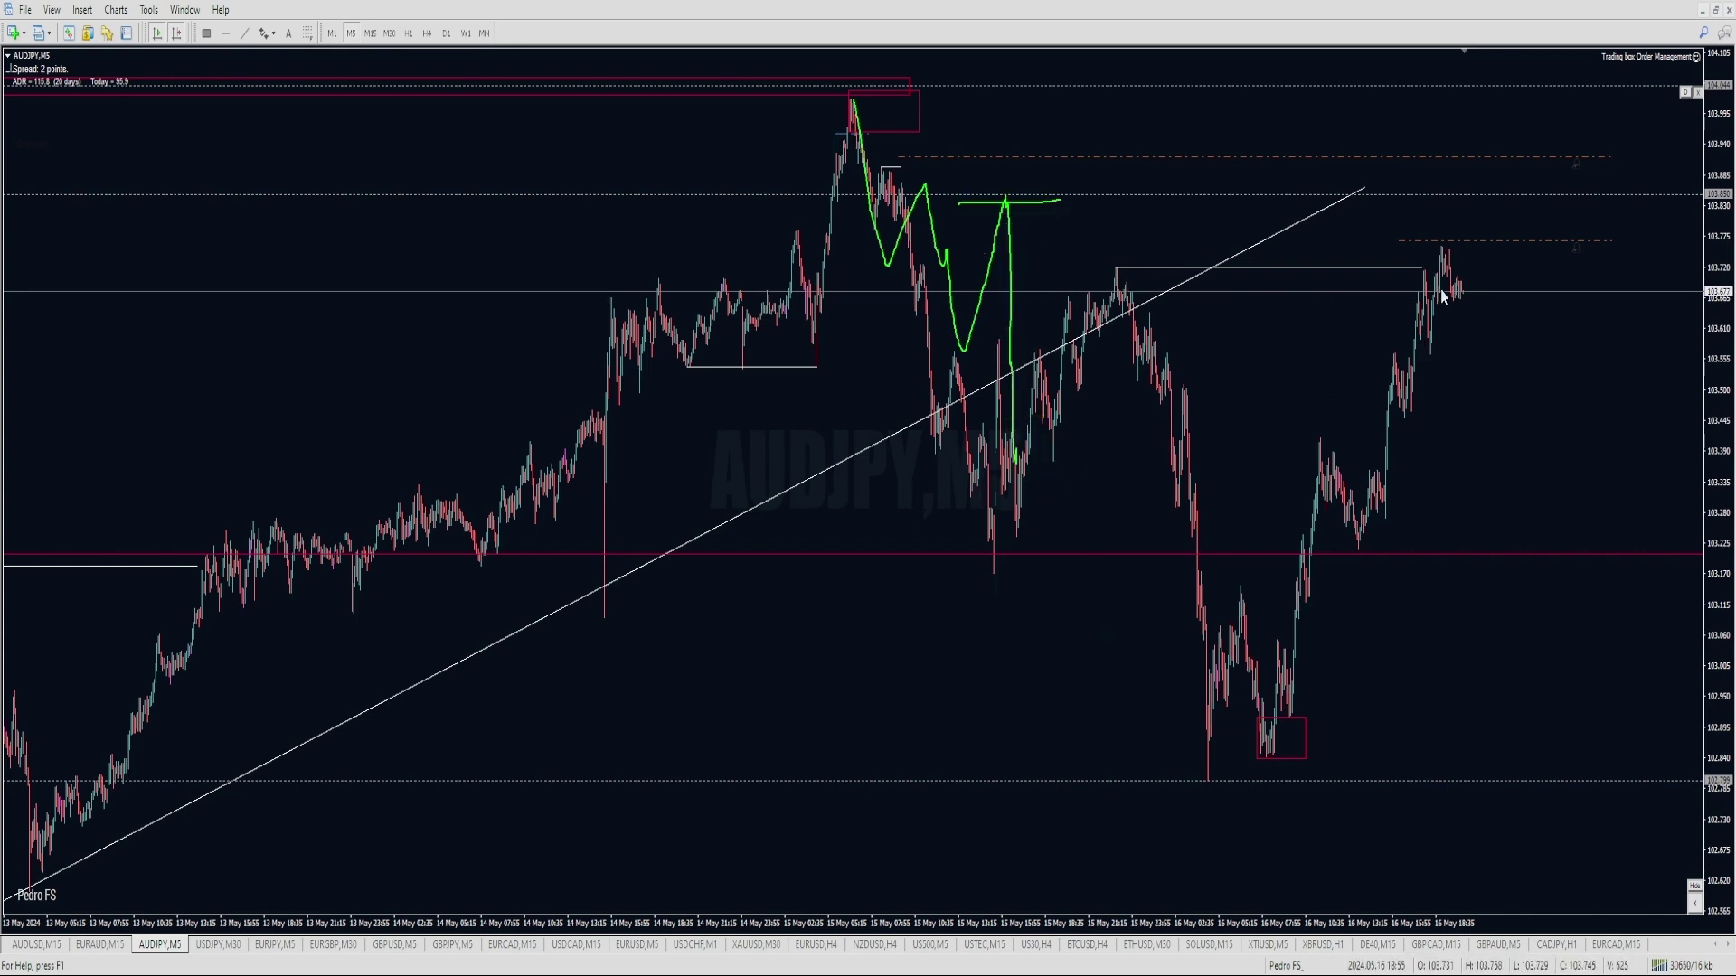
Try a green projection from the latest 16 May price that breaks its base line, spikes to the upper dash-dot level and falls, and erase it.
mouse_move(1462, 296)
left_mouse_down()
mouse_move(1479, 228)
mouse_move(1515, 207)
mouse_move(1531, 315)
mouse_move(1460, 303)
mouse_move(1534, 349)
mouse_move(1558, 226)
mouse_move(1580, 233)
mouse_move(1594, 271)
mouse_move(1611, 270)
mouse_move(1638, 445)
left_mouse_up()
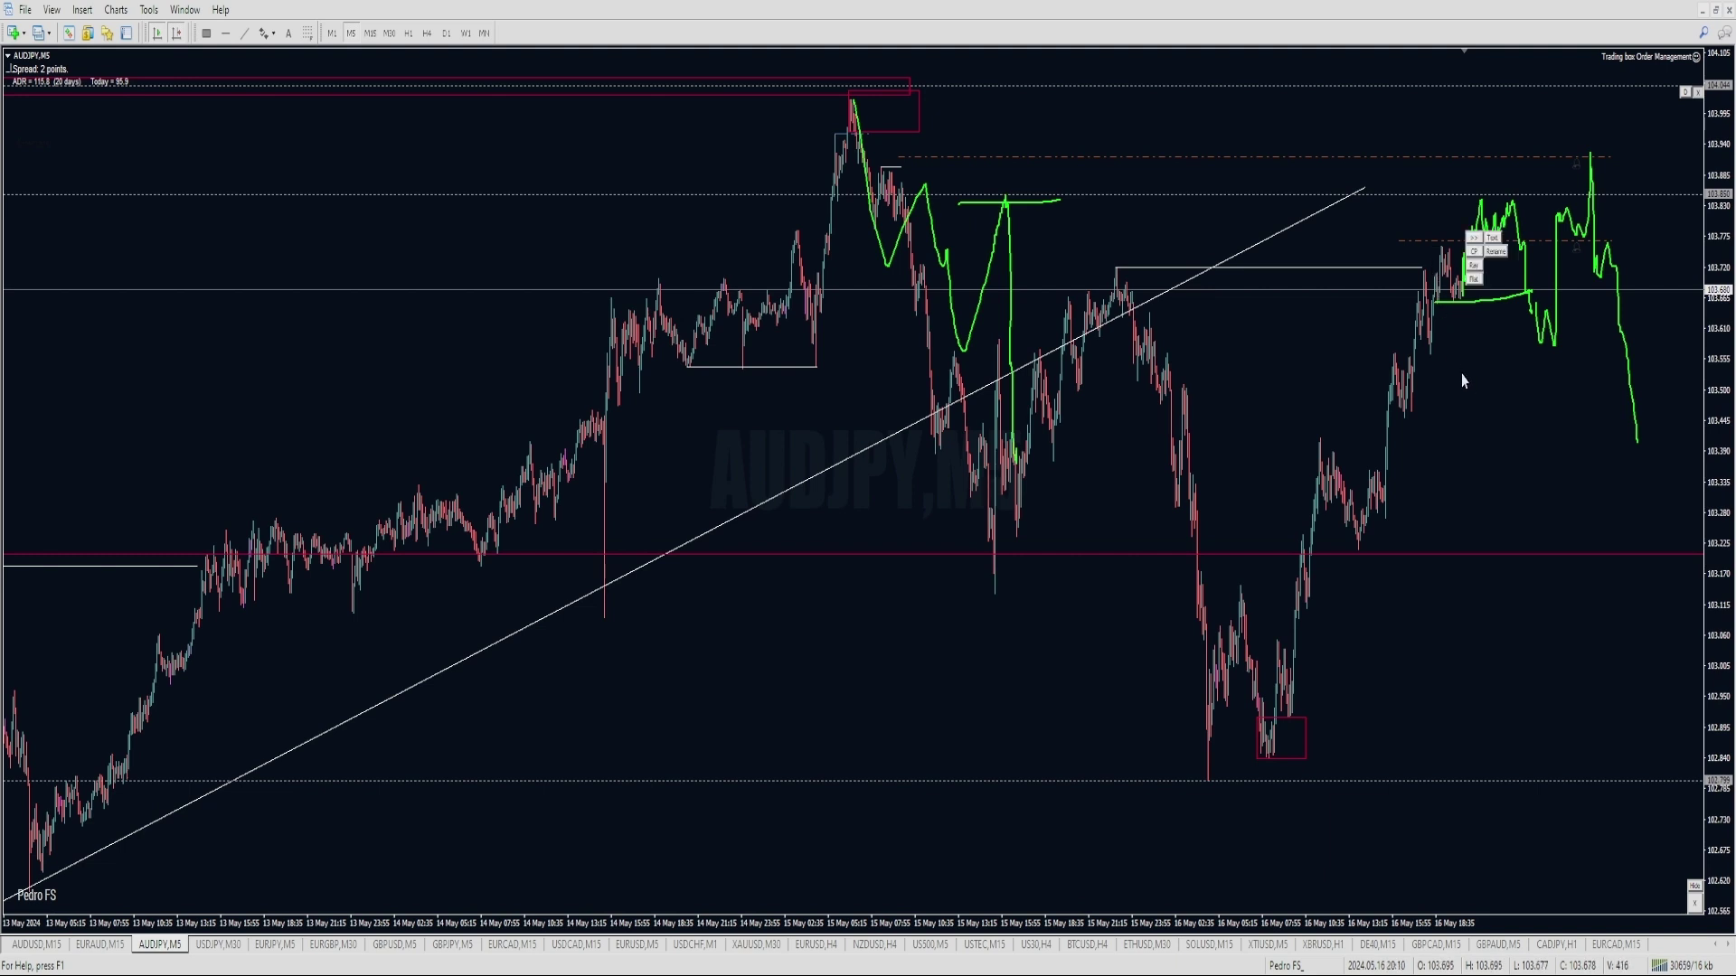
key("BackSpace")
key("BackSpace")
key("BackSpace")
Underline the two latest 16 May swing lows in green and sketch beside them a range that dips below its base line and rallies.
key("plus")
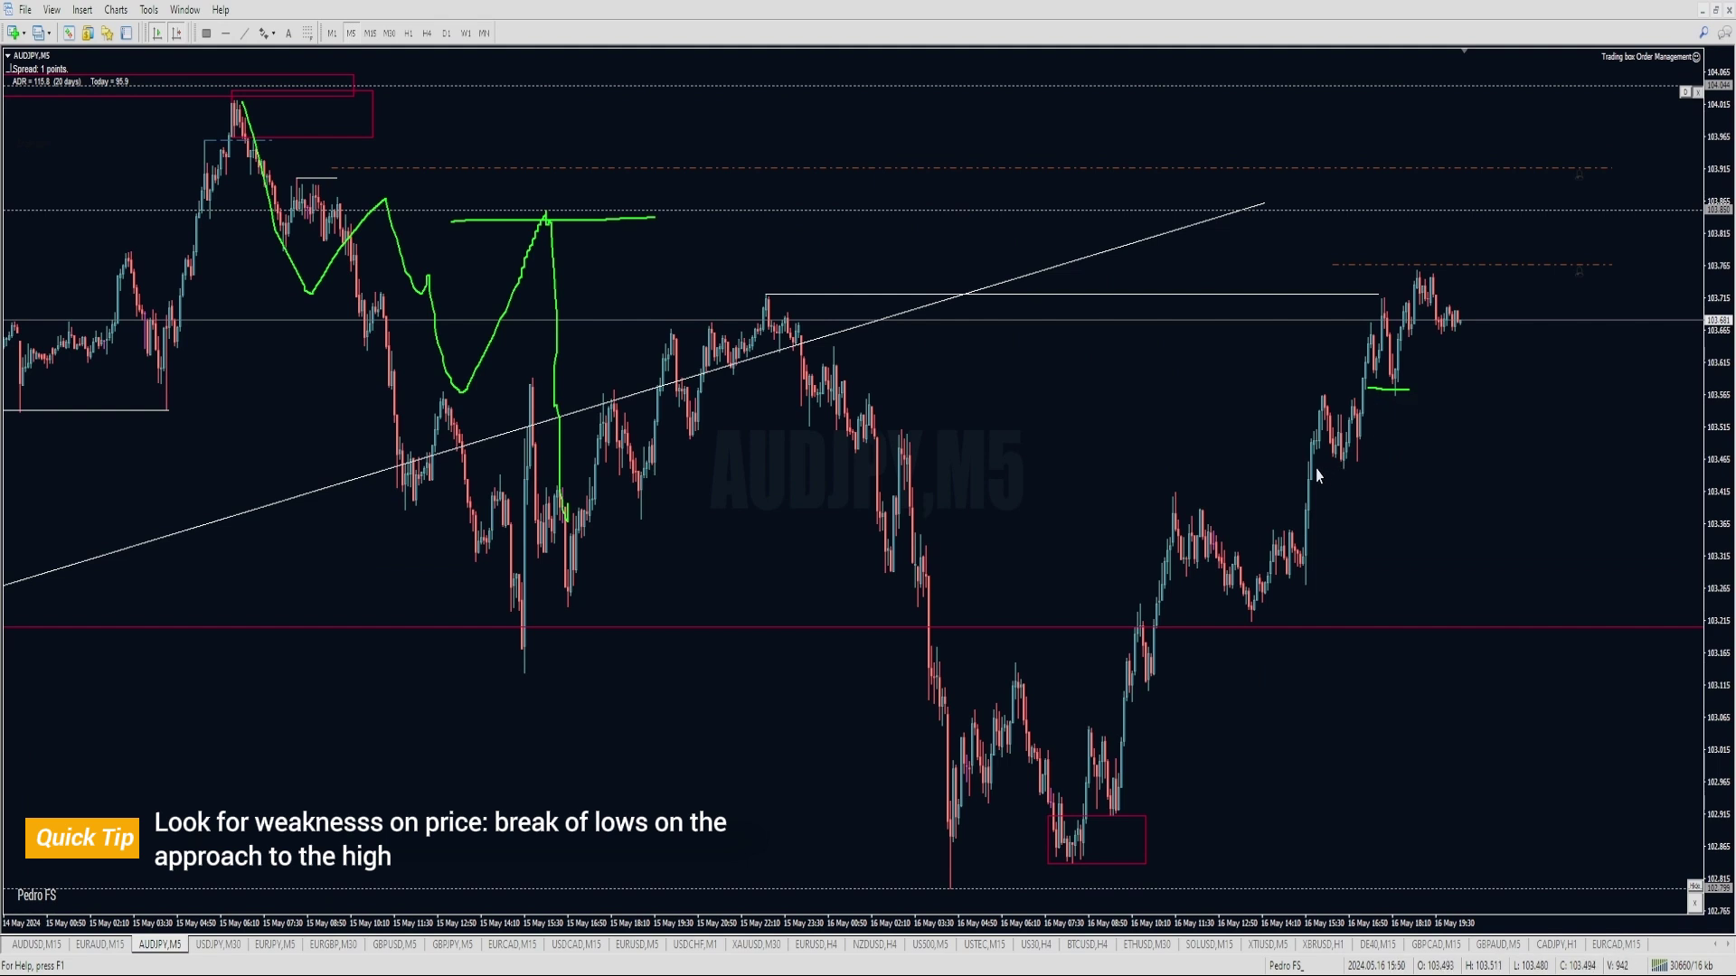
left_click_drag(1318, 467, 1368, 464)
mouse_move(1409, 549)
left_mouse_down()
mouse_move(1427, 492)
mouse_move(1465, 475)
mouse_move(1479, 512)
left_mouse_up()
mouse_move(1506, 400)
left_mouse_down()
mouse_move(1546, 570)
mouse_move(1571, 373)
left_mouse_up()
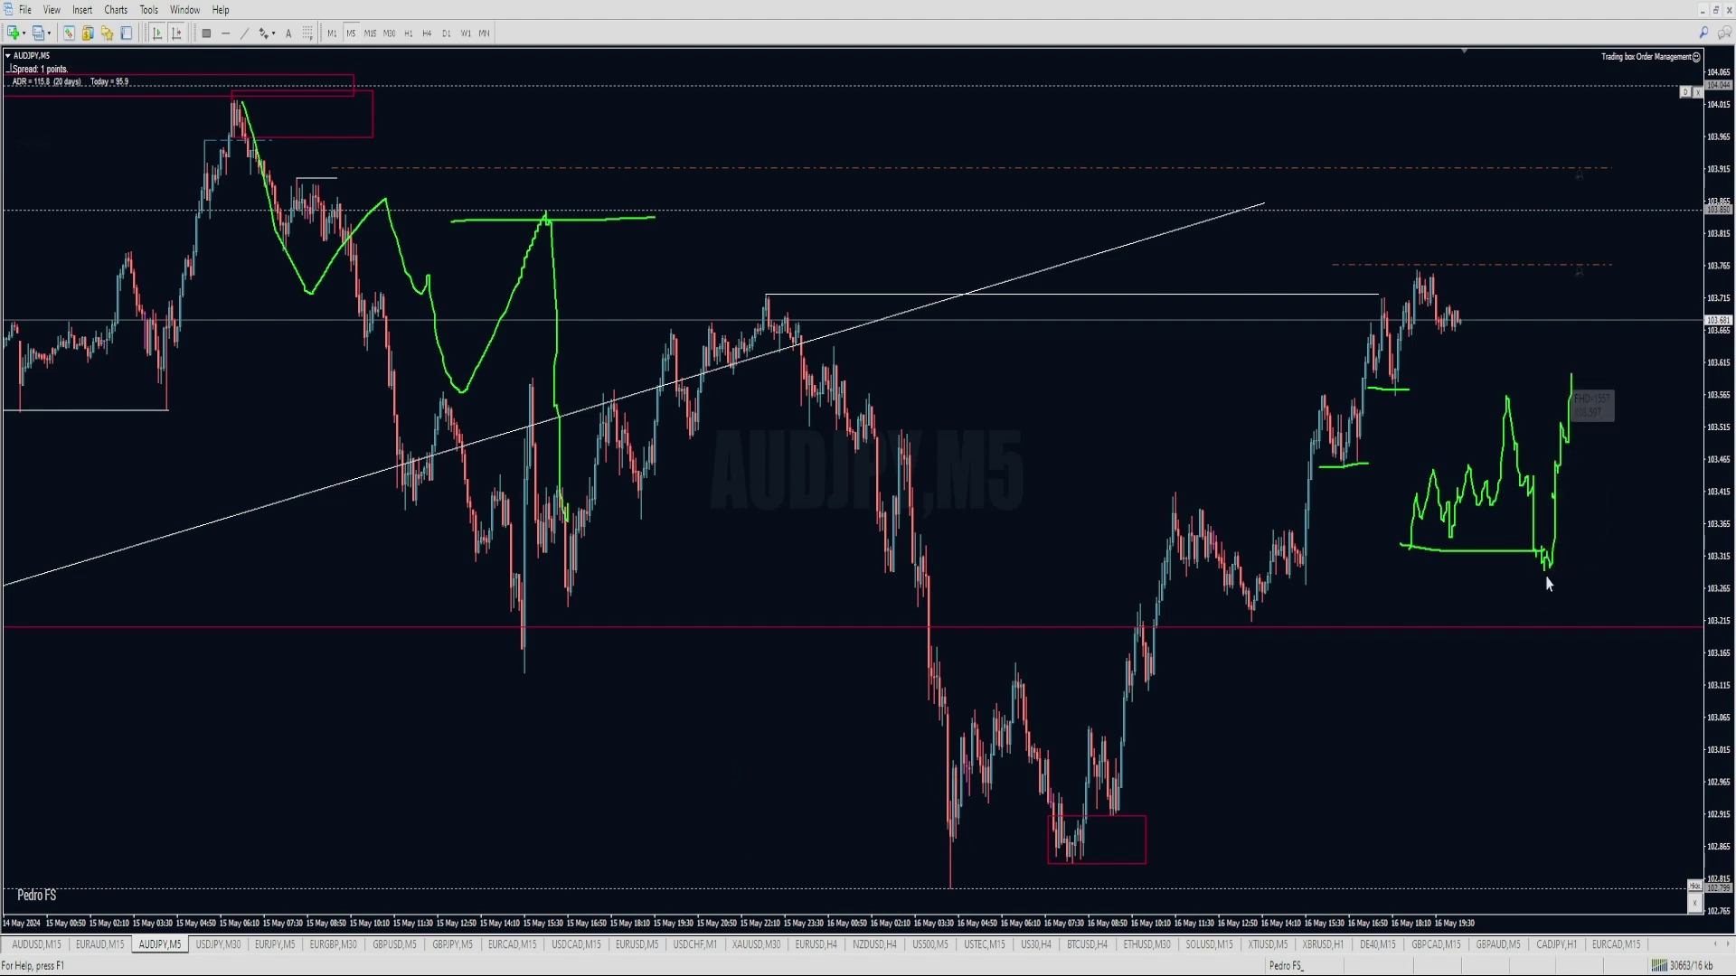
Try green strokes beside the latest price and at the 15 May top zone, and erase them.
key("minus")
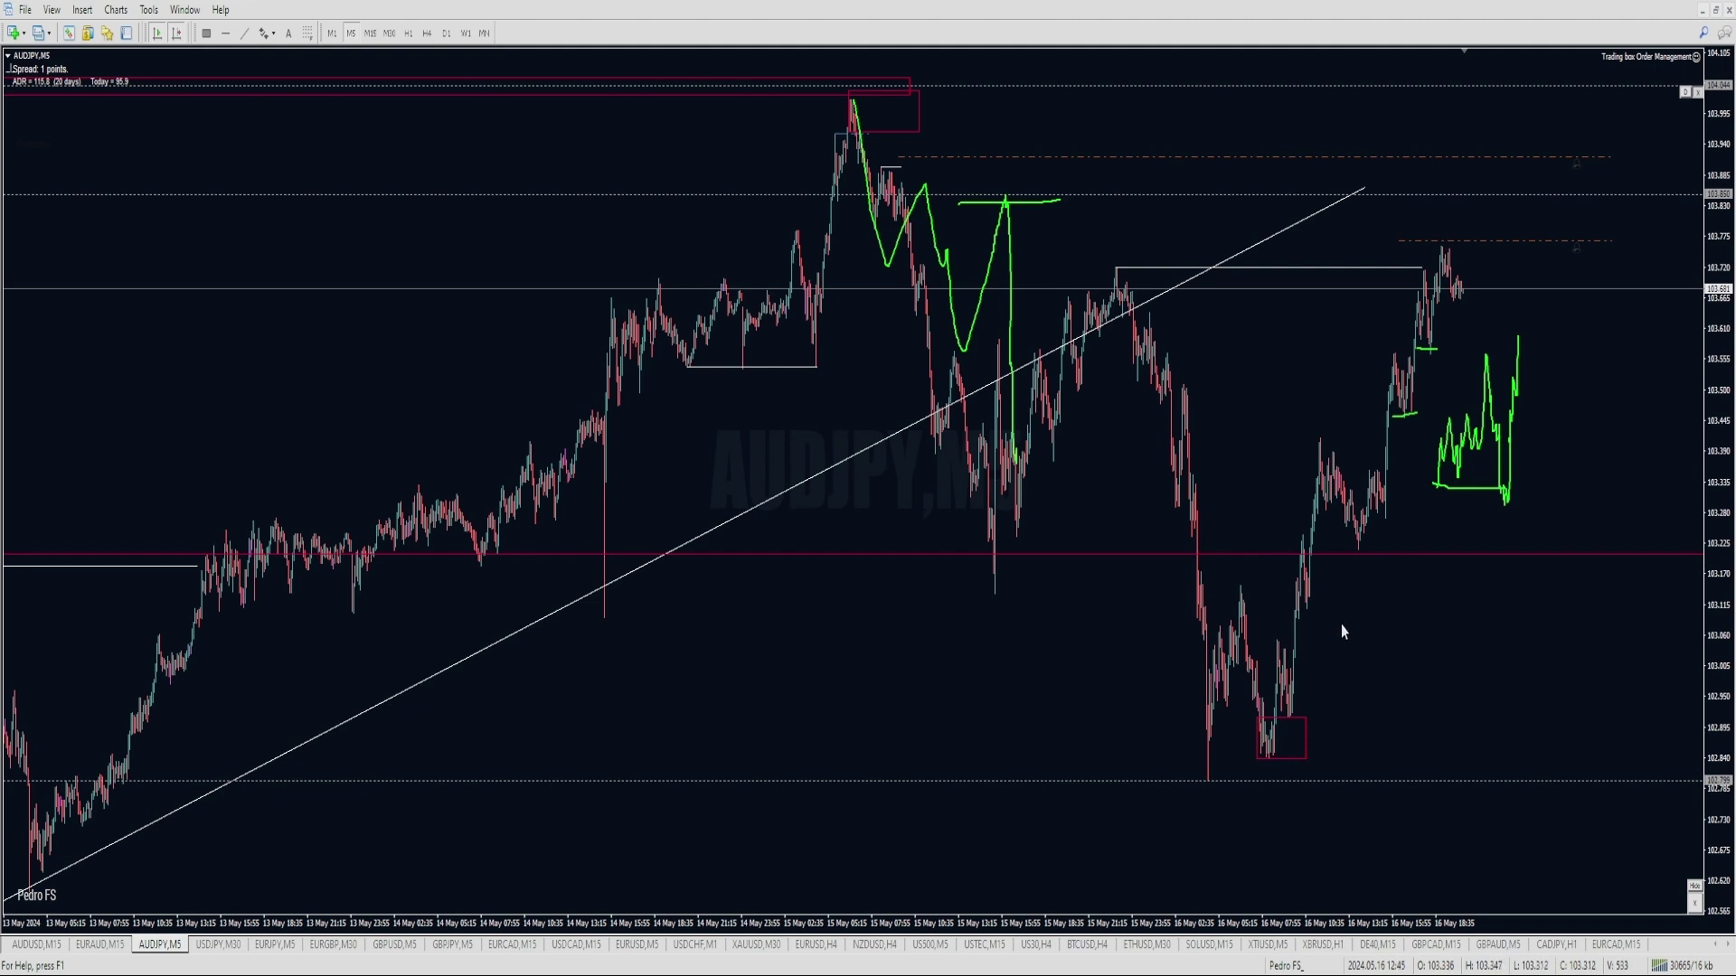
mouse_move(1473, 286)
left_mouse_down()
mouse_move(1495, 240)
mouse_move(1531, 253)
left_mouse_up()
key("BackSpace")
left_click_drag(900, 135, 861, 144)
key("BackSpace")
key("BackSpace")
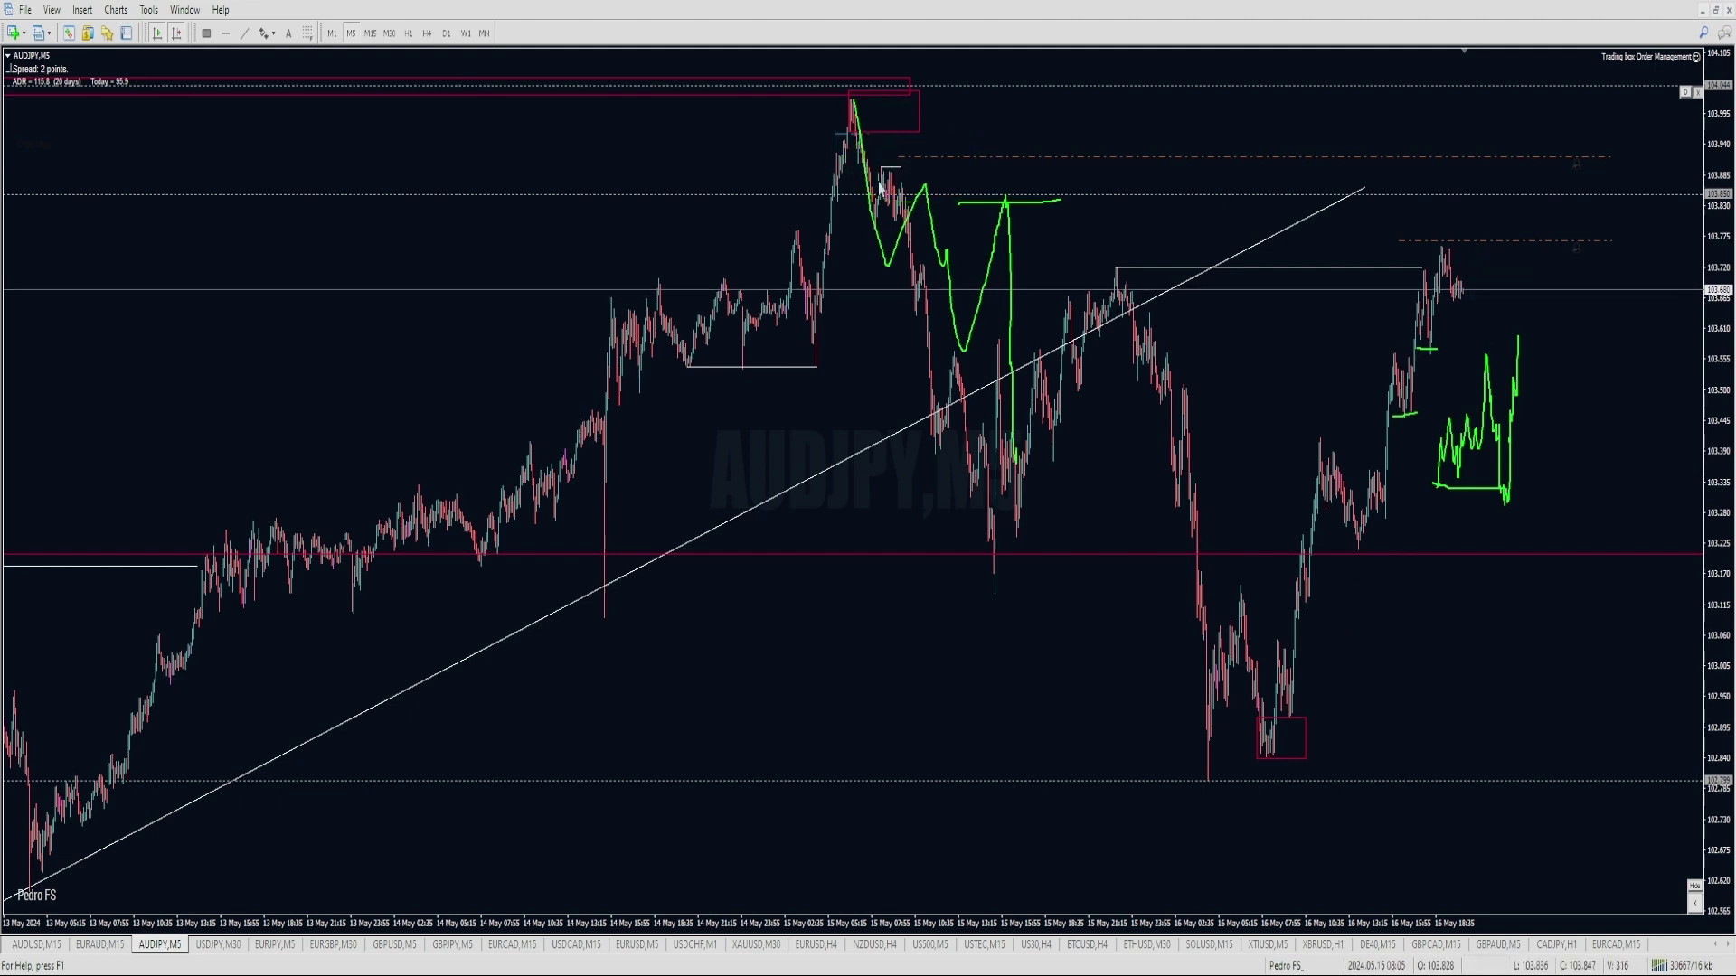